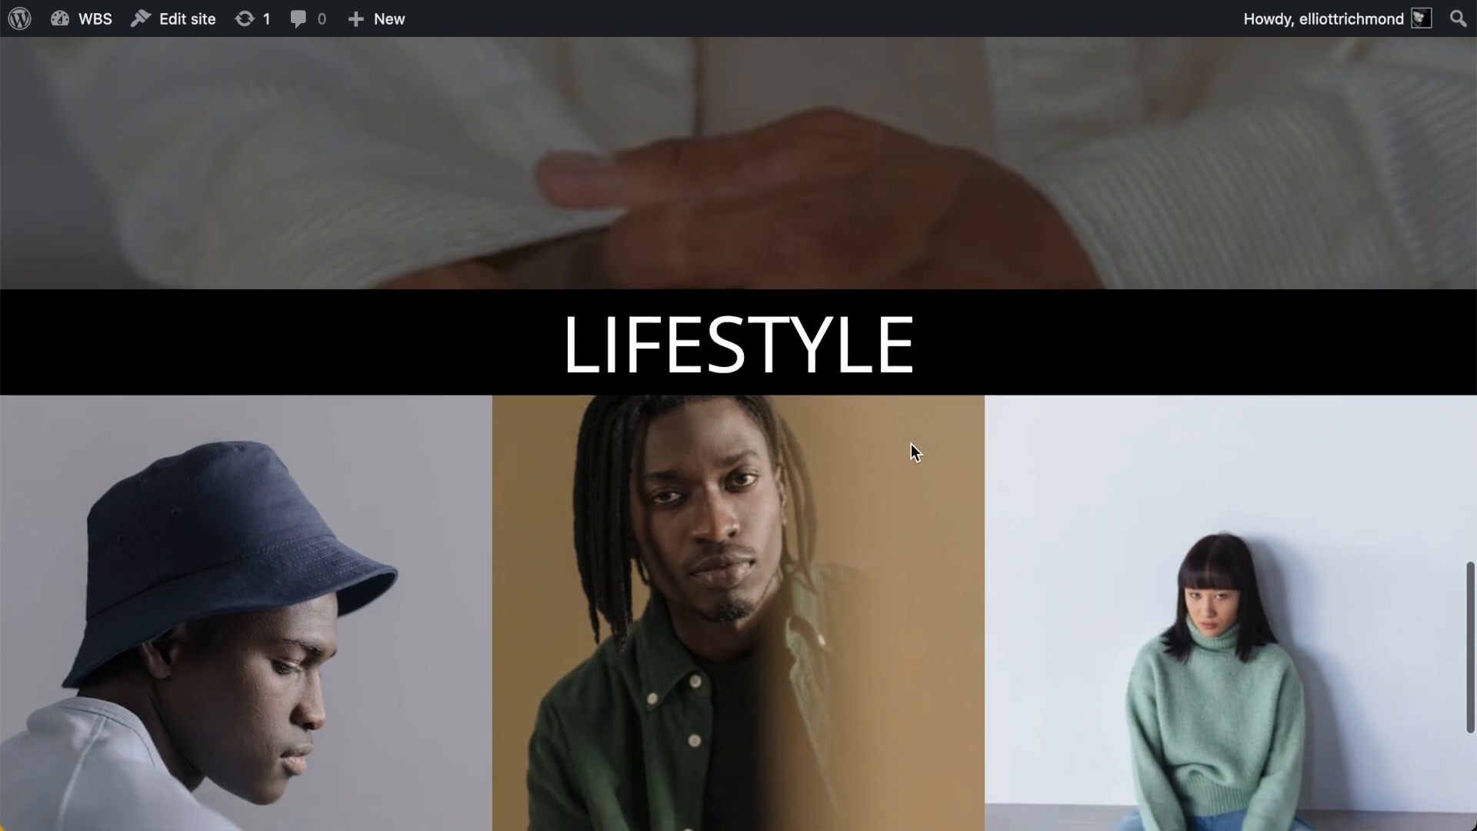
- Review the store's front page from the header through the socks, Mens Shirts and Lifestyle sections down to the footer
scroll(911, 443, up, 10)
scroll(911, 444, up, 5)
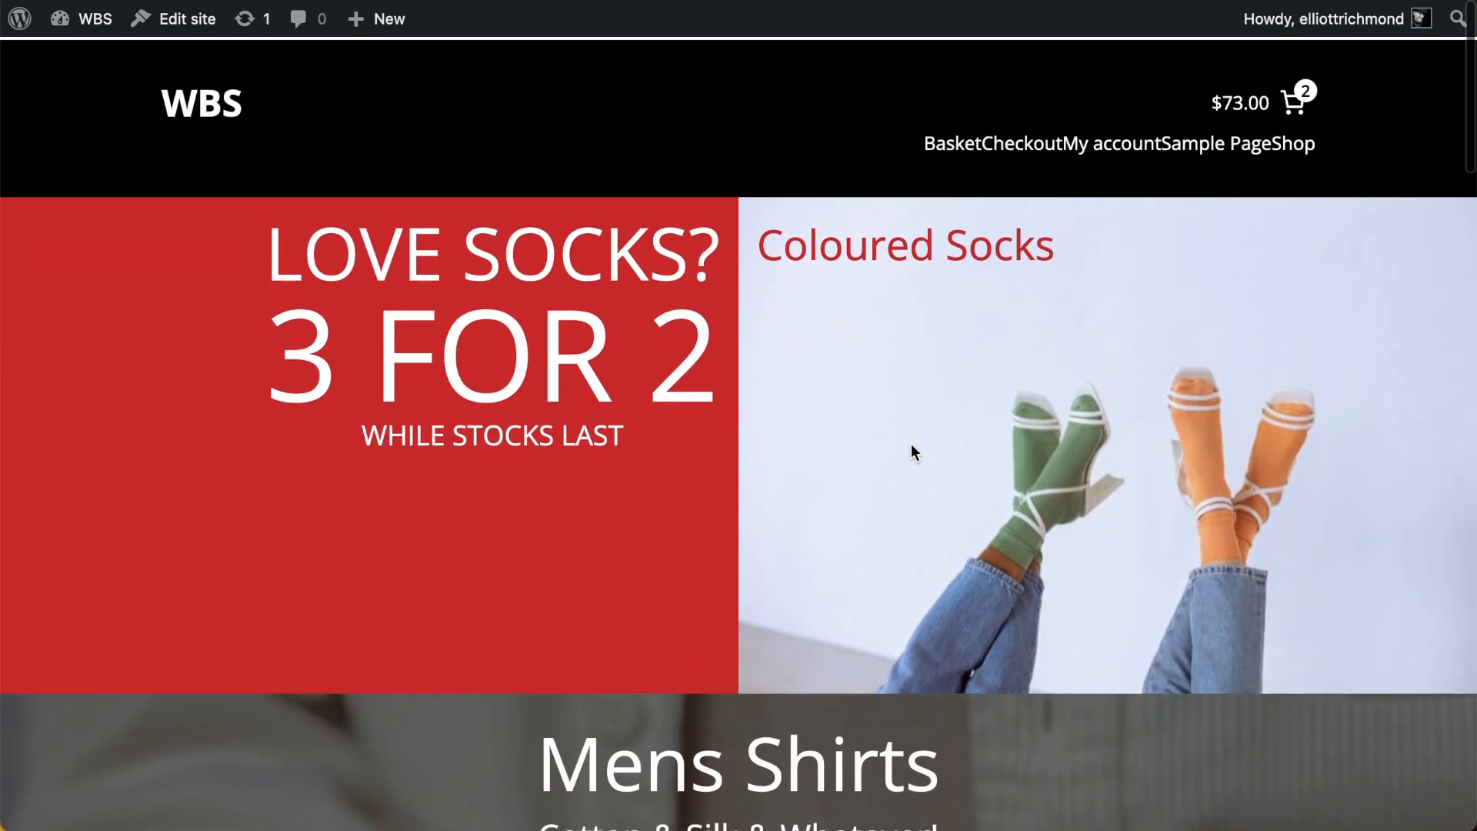
scroll(911, 443, down, 18)
scroll(911, 444, up, 3)
scroll(911, 444, down, 3)
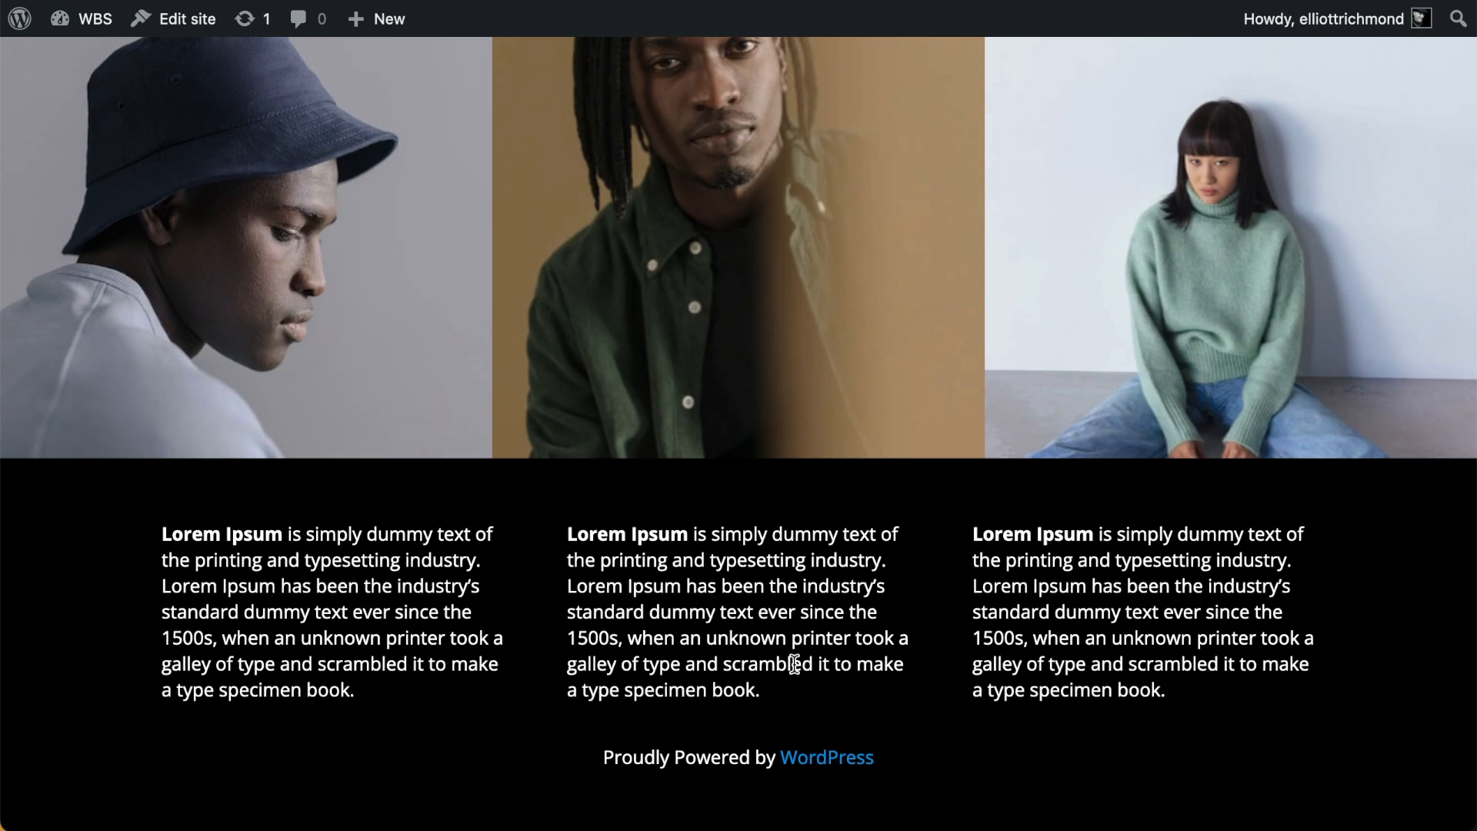
scroll(1018, 500, up, 15)
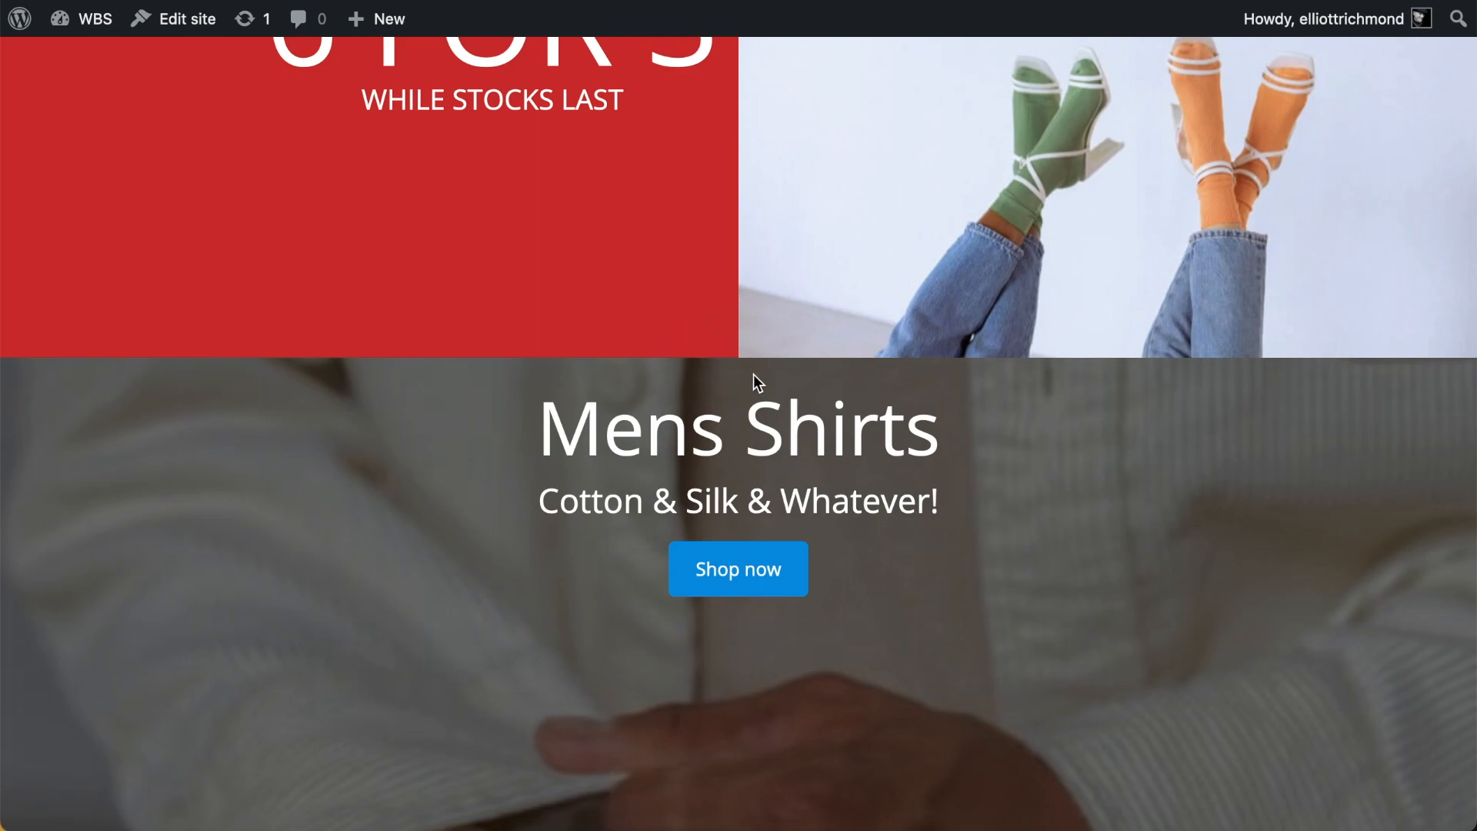
scroll(754, 374, up, 4)
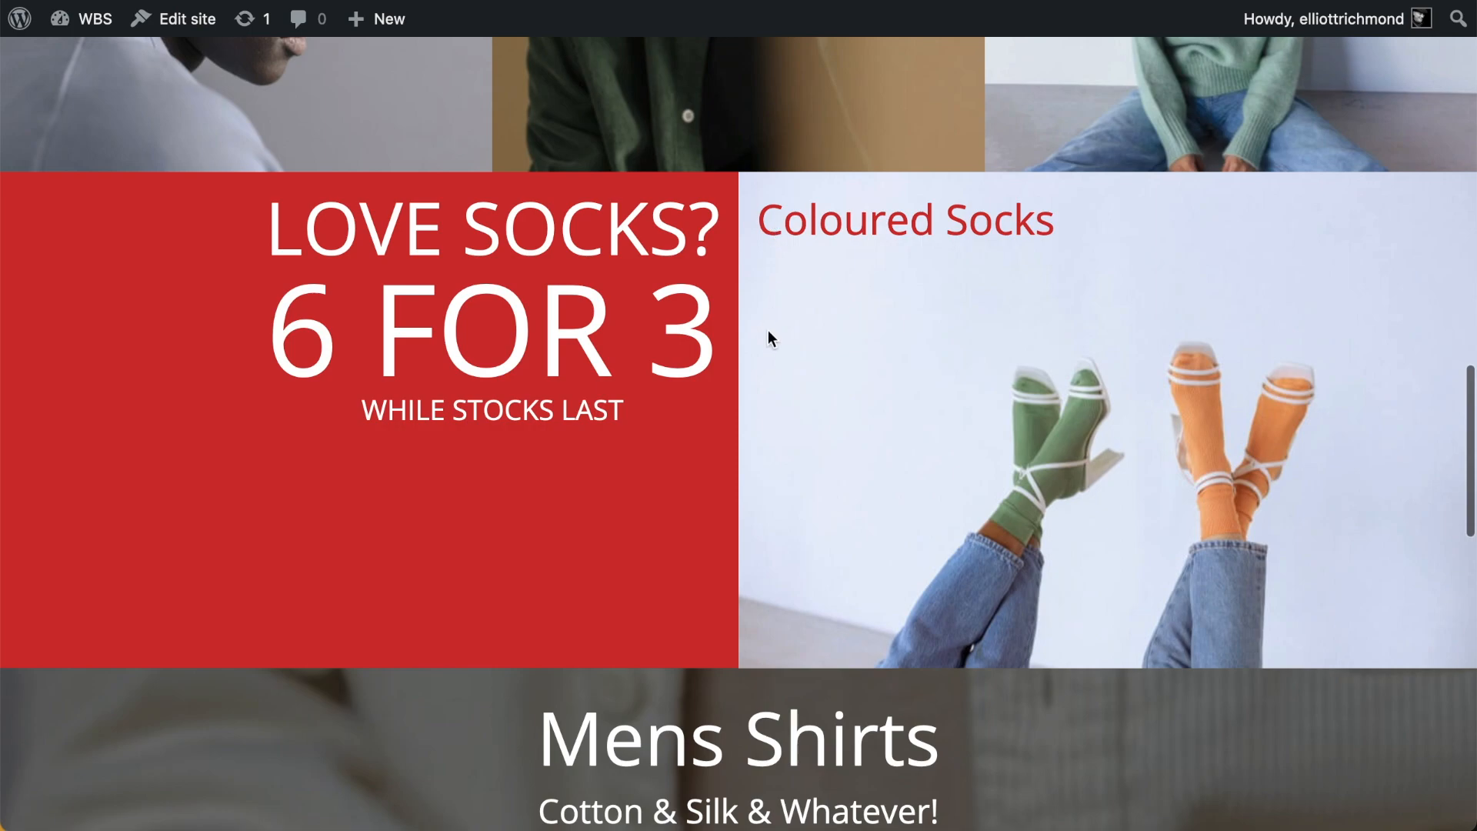
scroll(768, 331, up, 7)
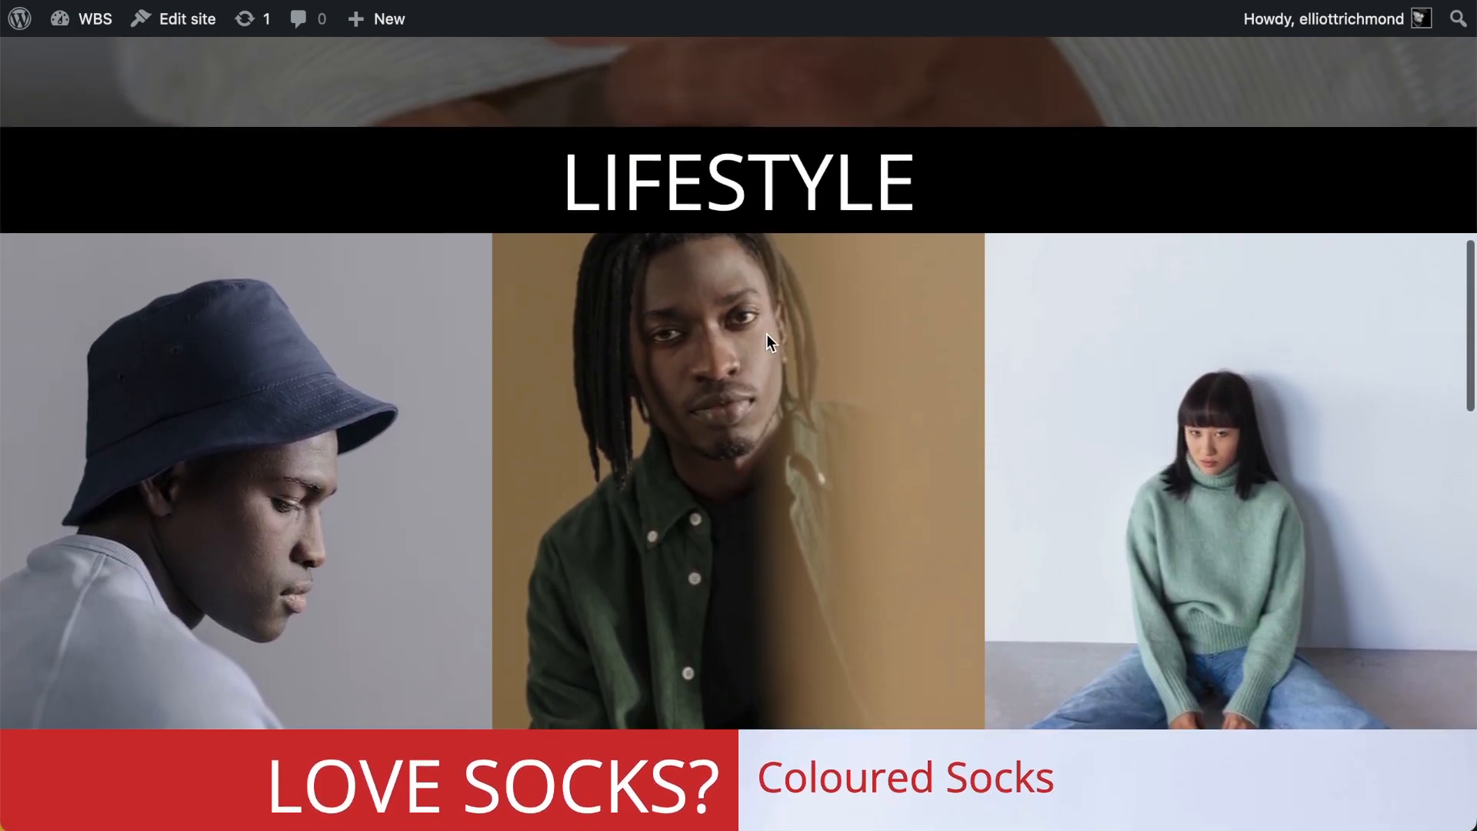
scroll(766, 334, up, 11)
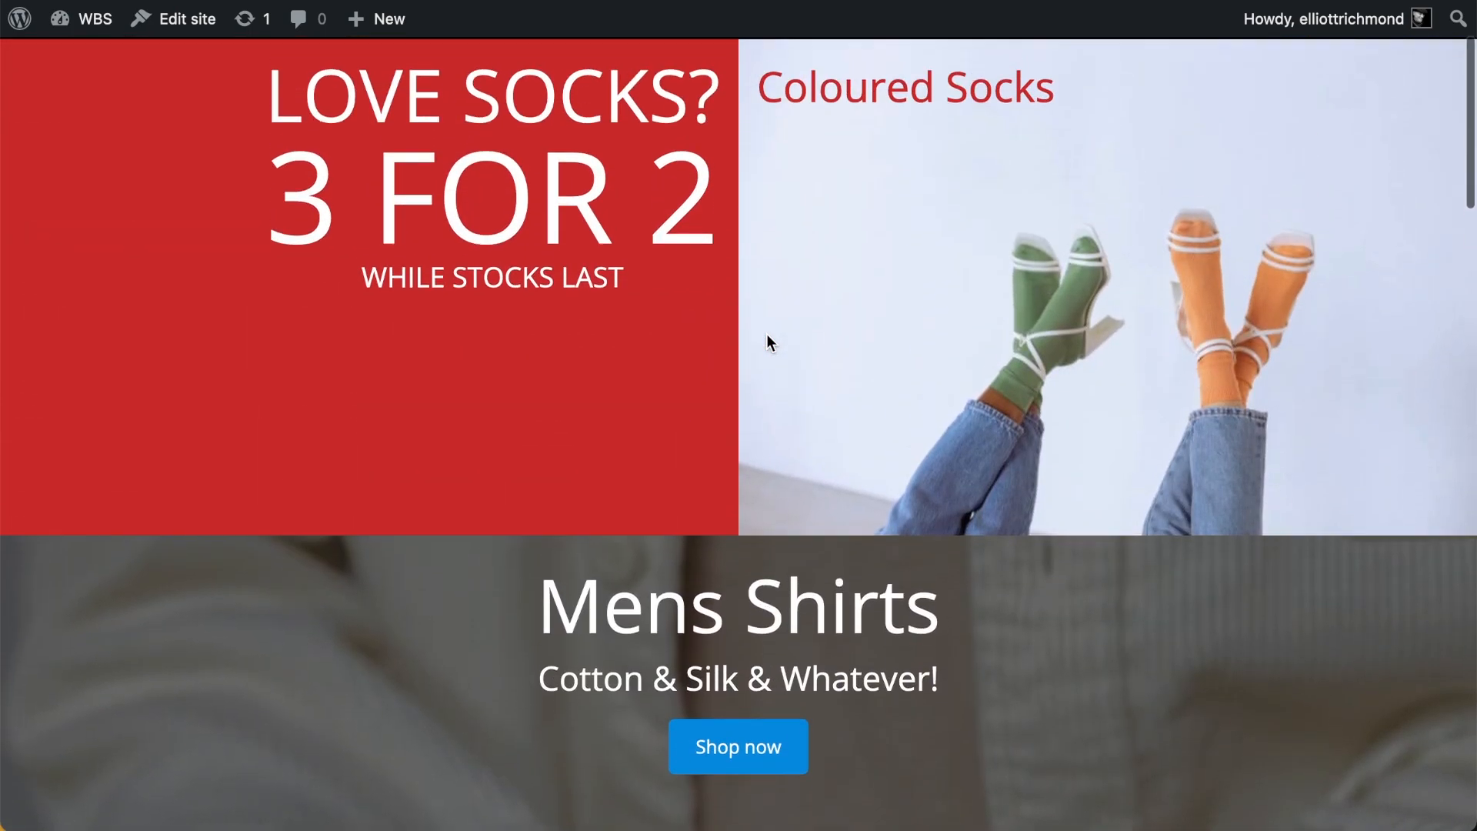
scroll(766, 334, up, 2)
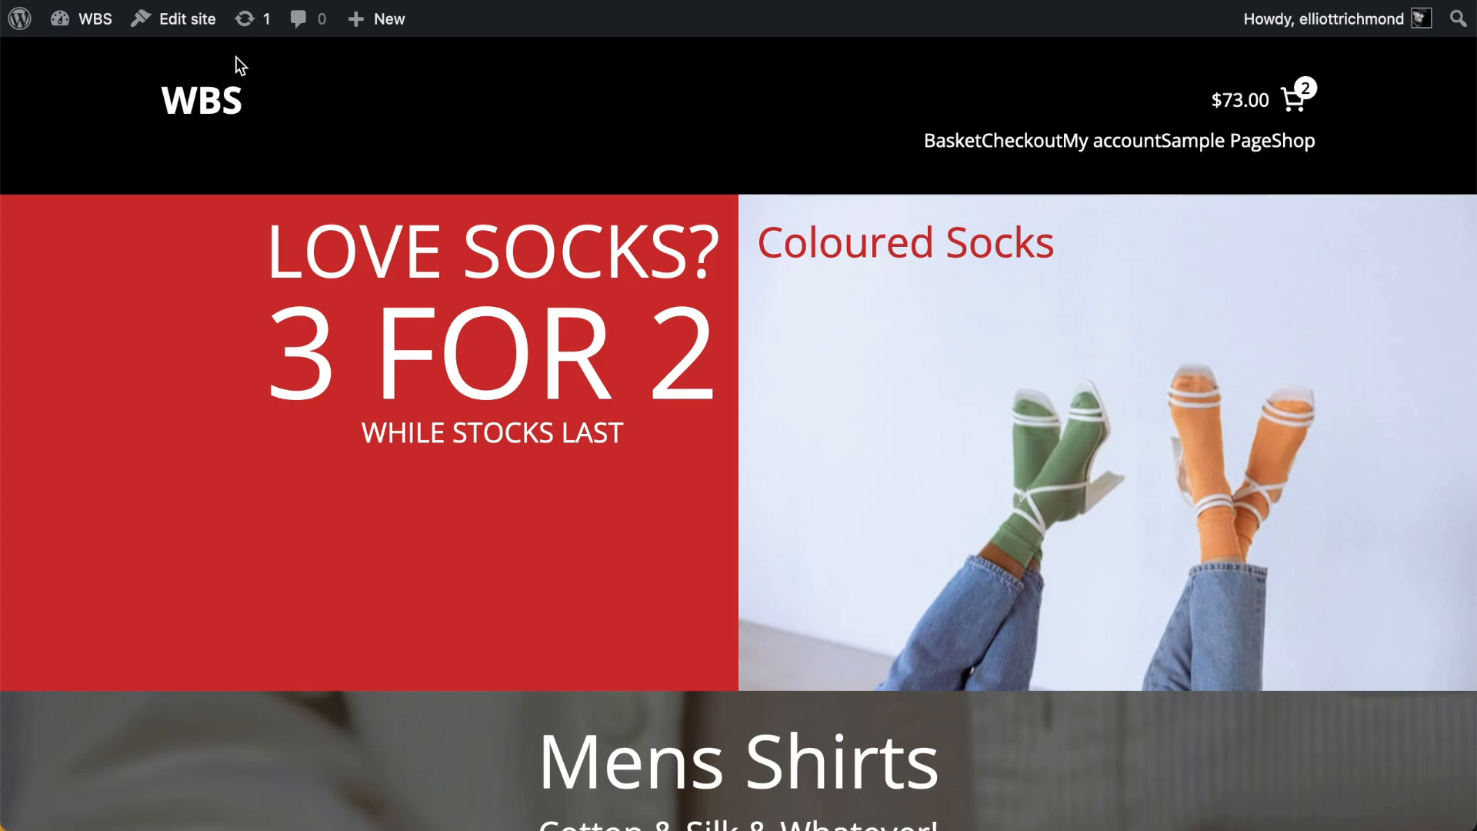
scroll(673, 520, down, 20)
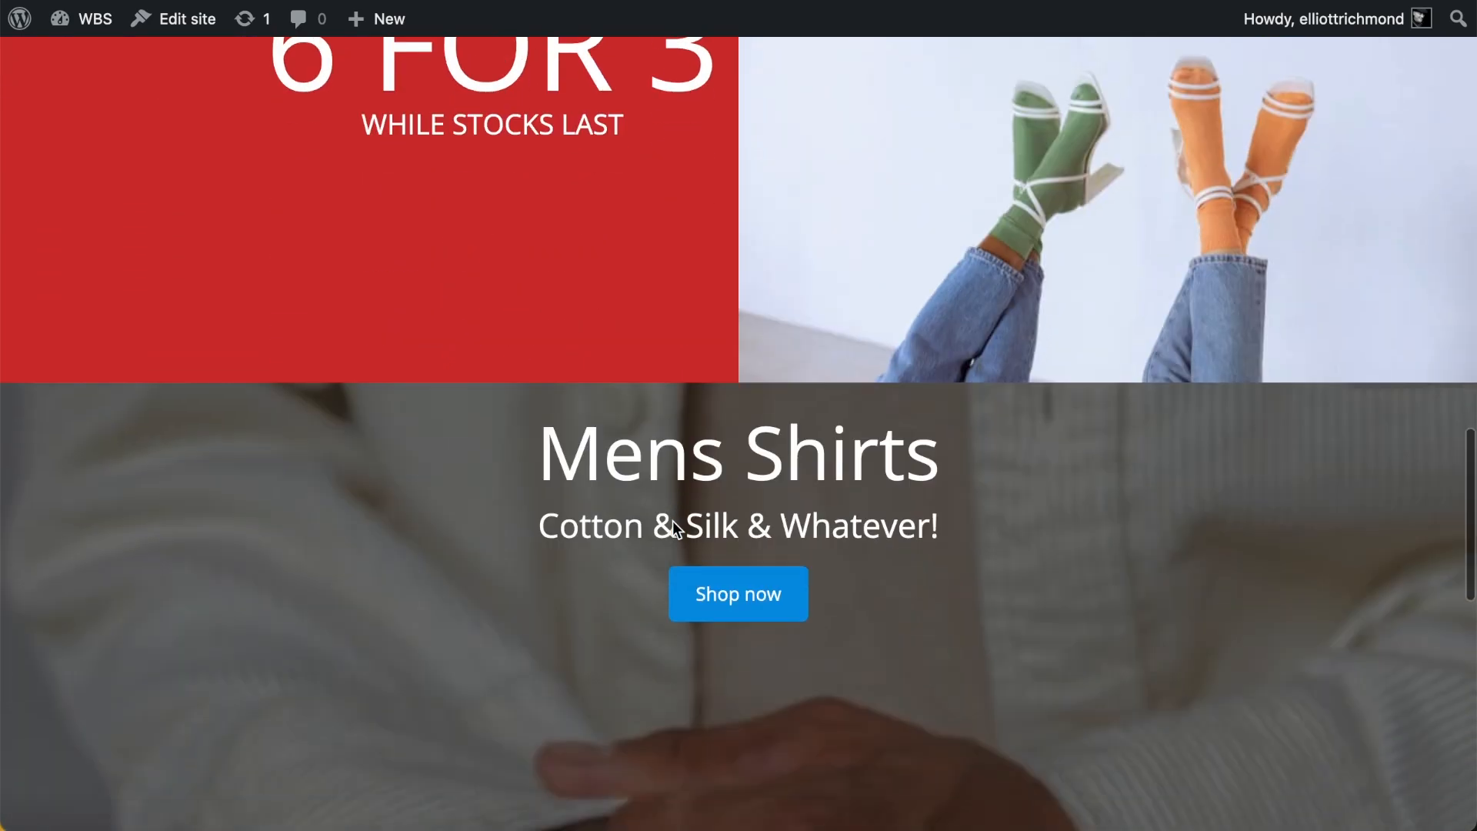
scroll(673, 520, up, 10)
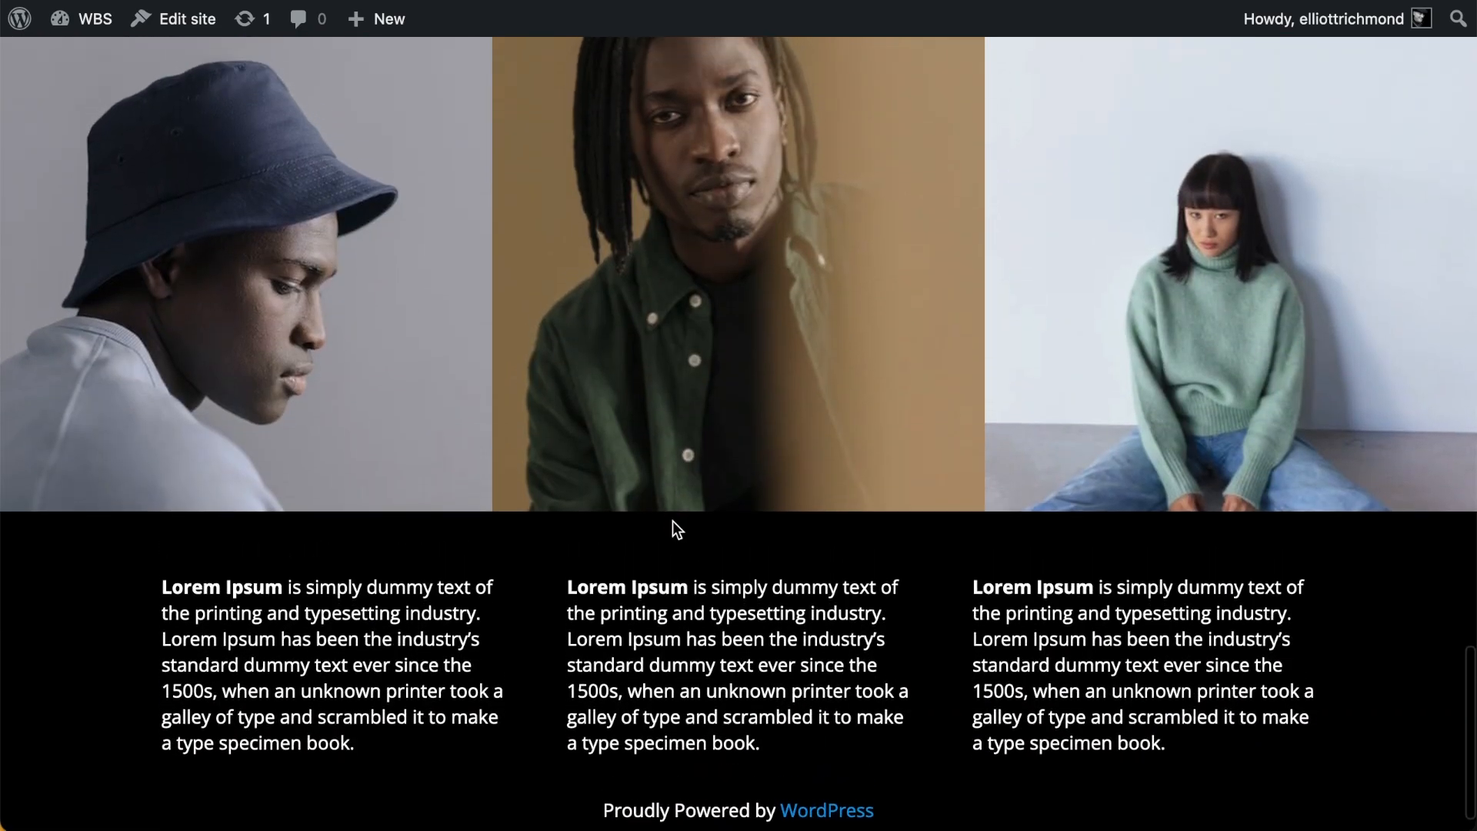
scroll(654, 511, up, 3)
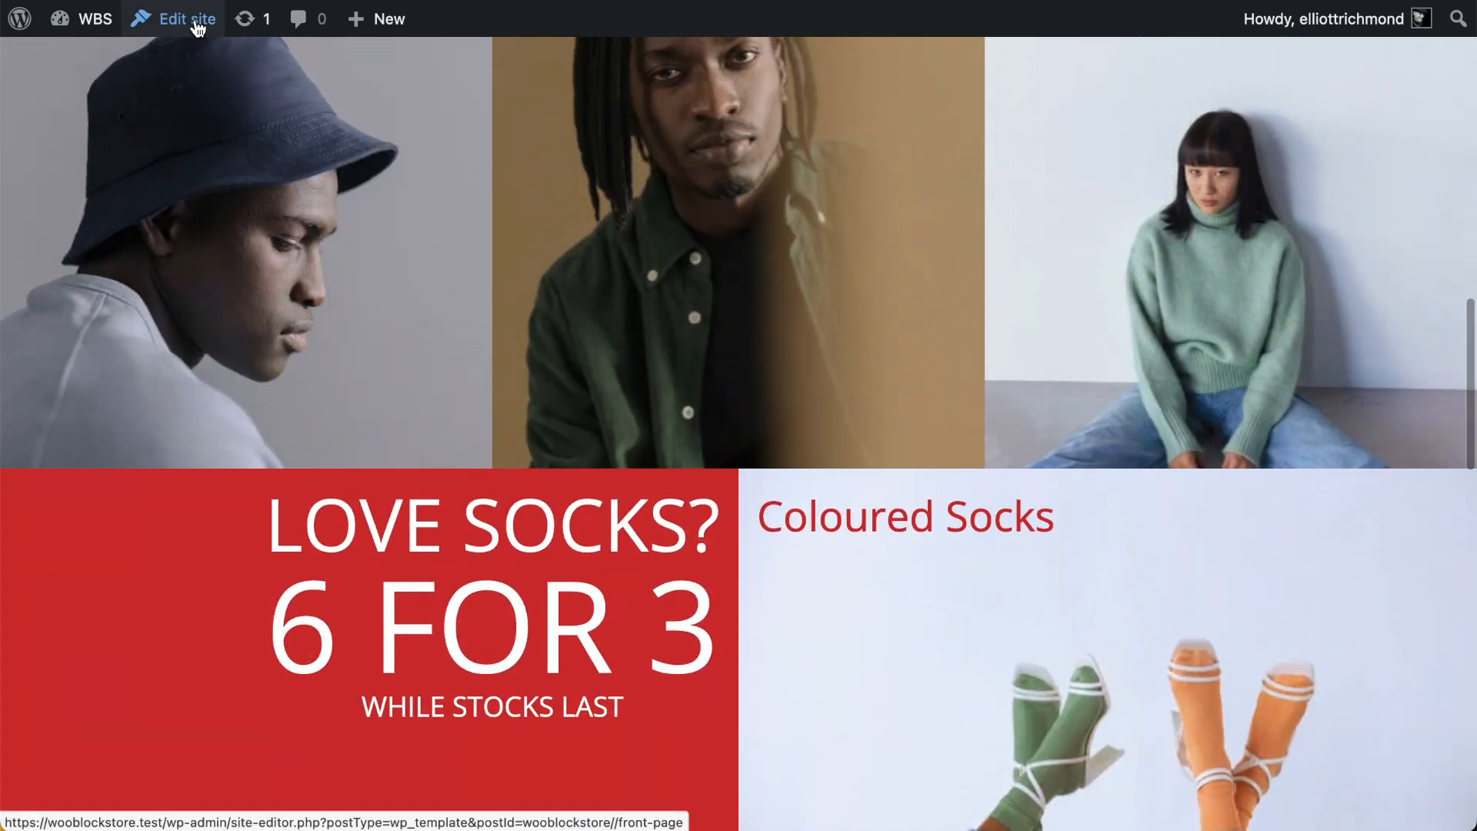
- Go into the site editor and open the footer template part for editing
click(198, 27)
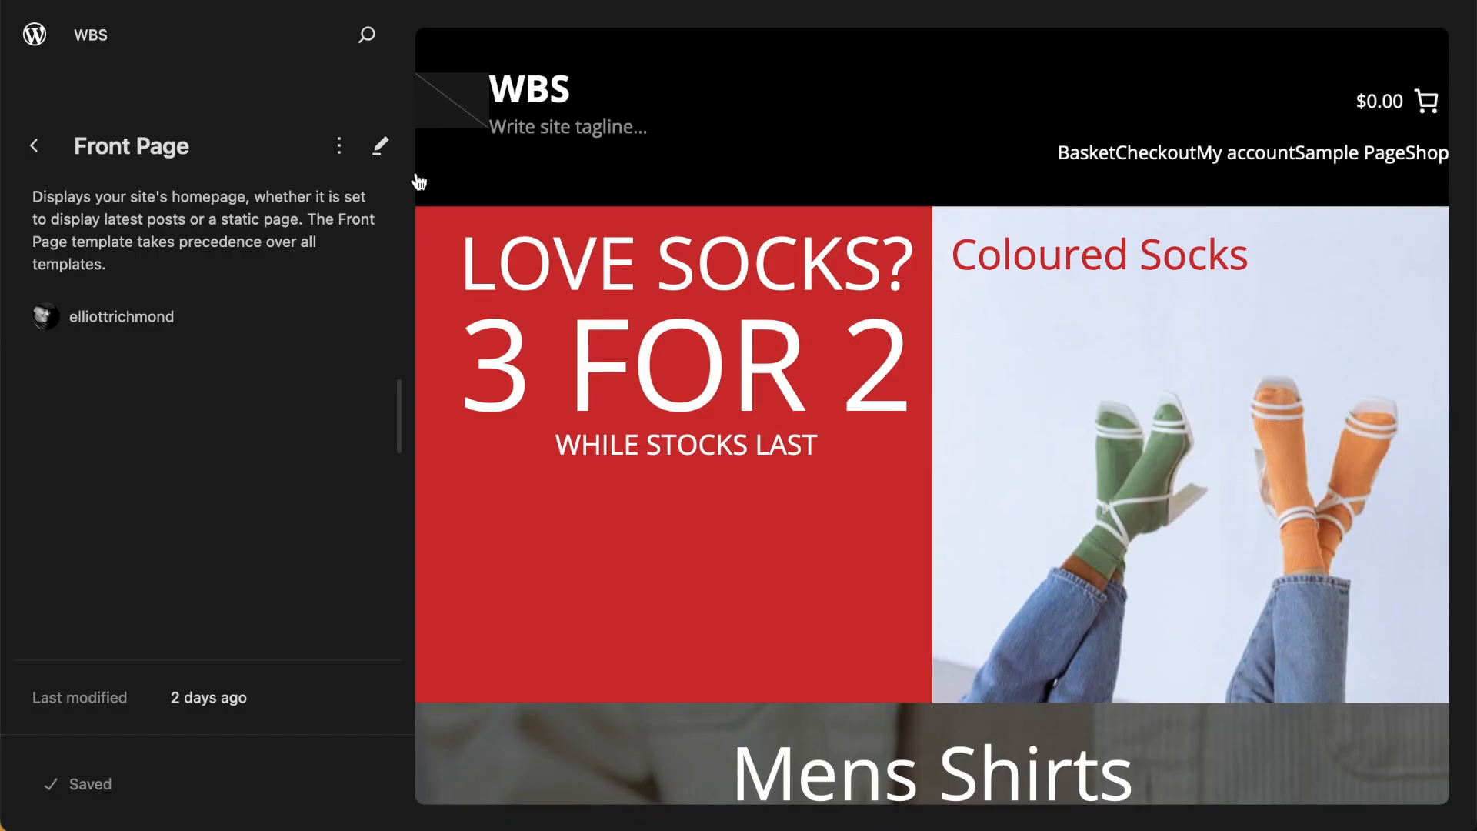
click(33, 146)
click(34, 145)
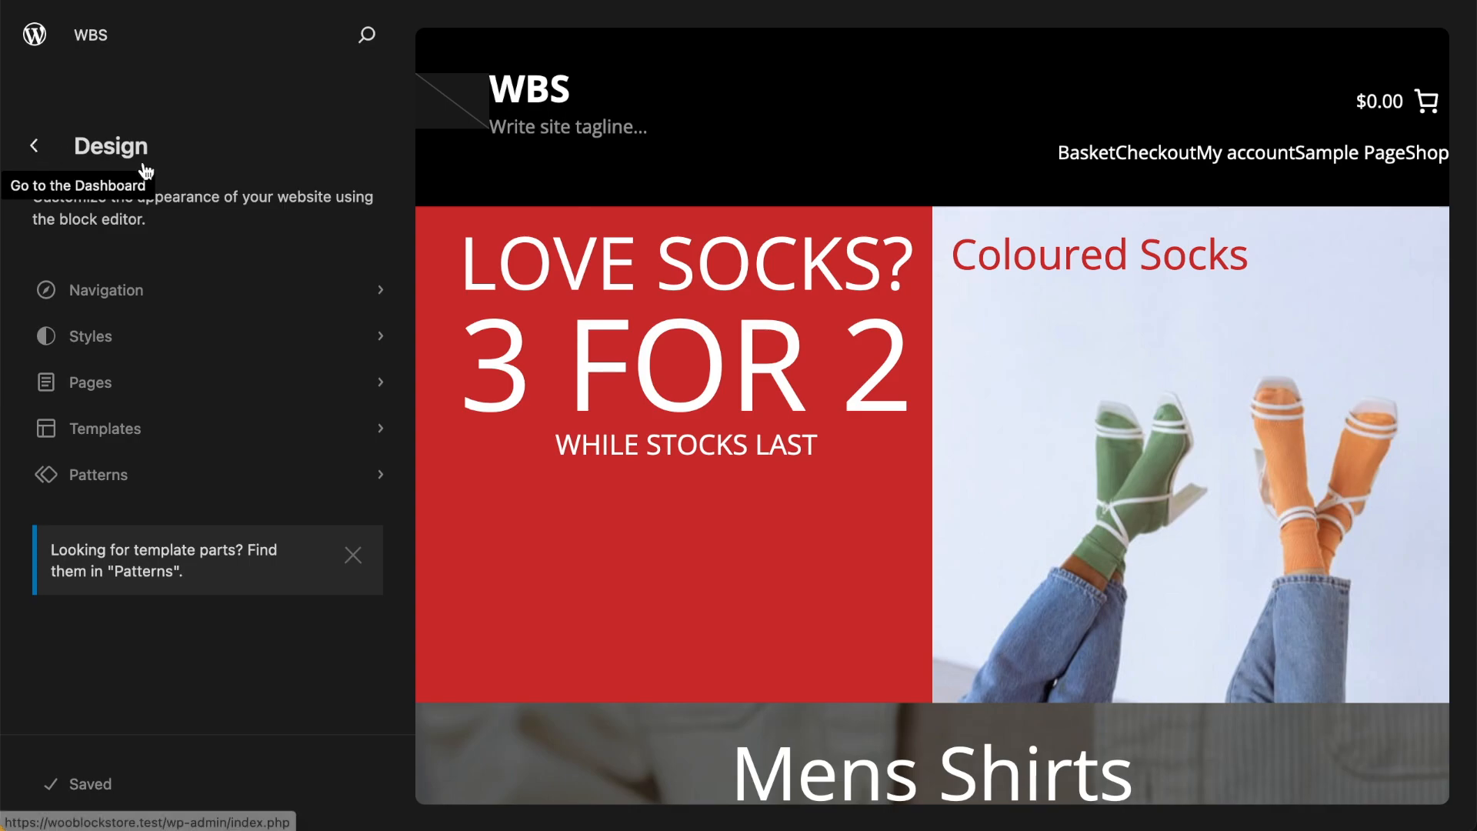
click(143, 484)
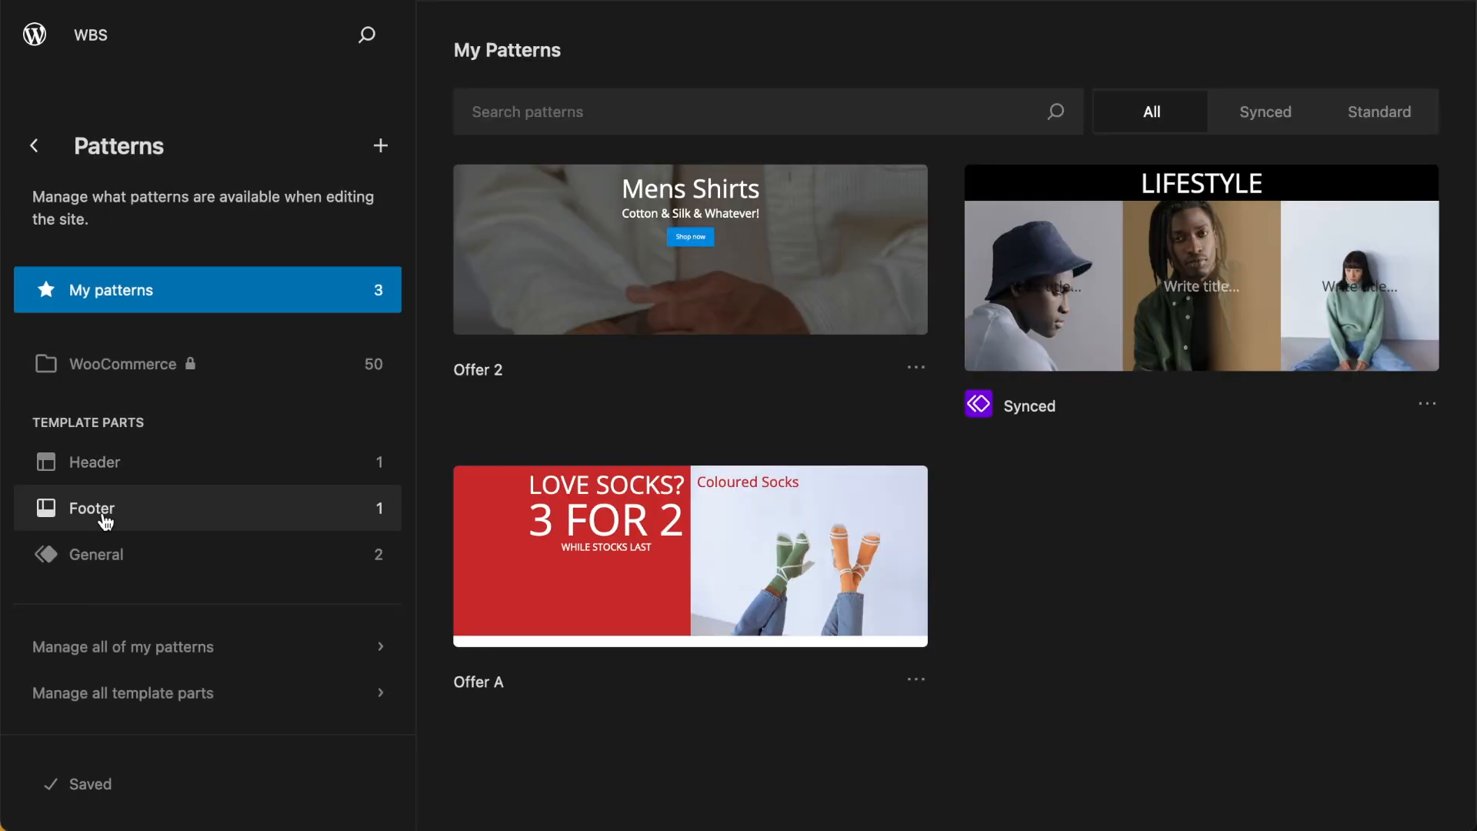
click(117, 513)
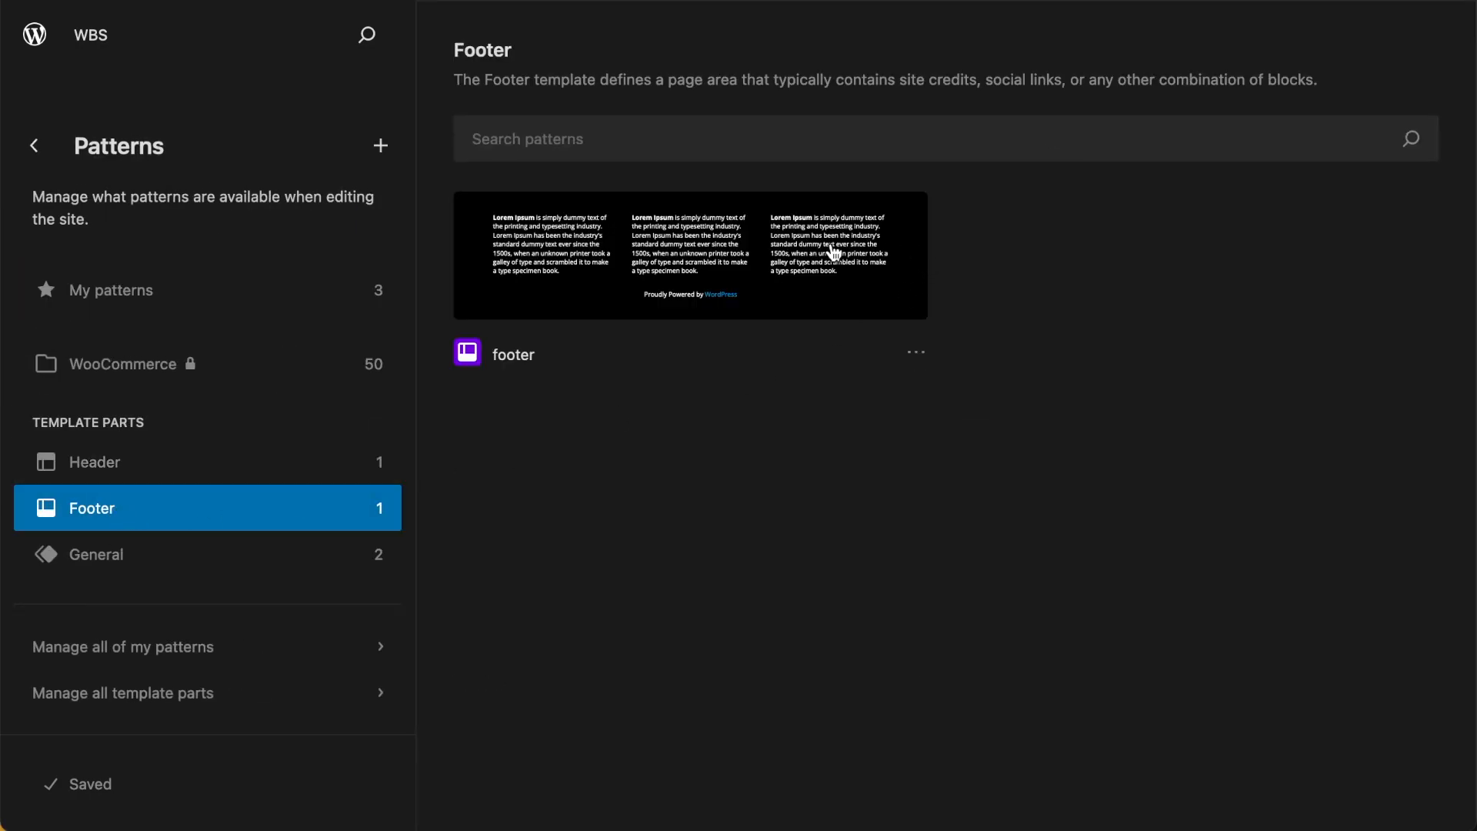
click(732, 241)
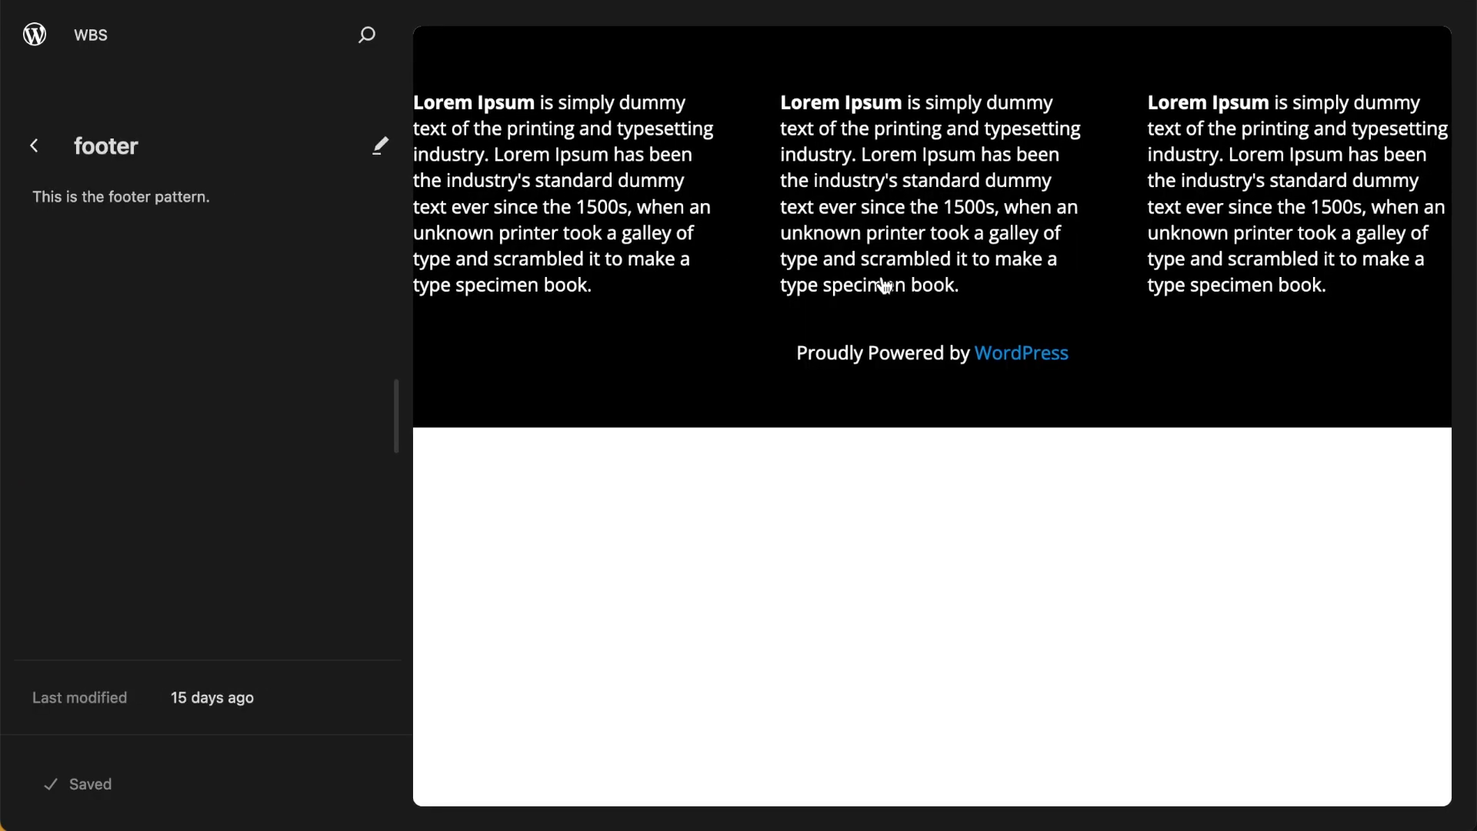
click(478, 217)
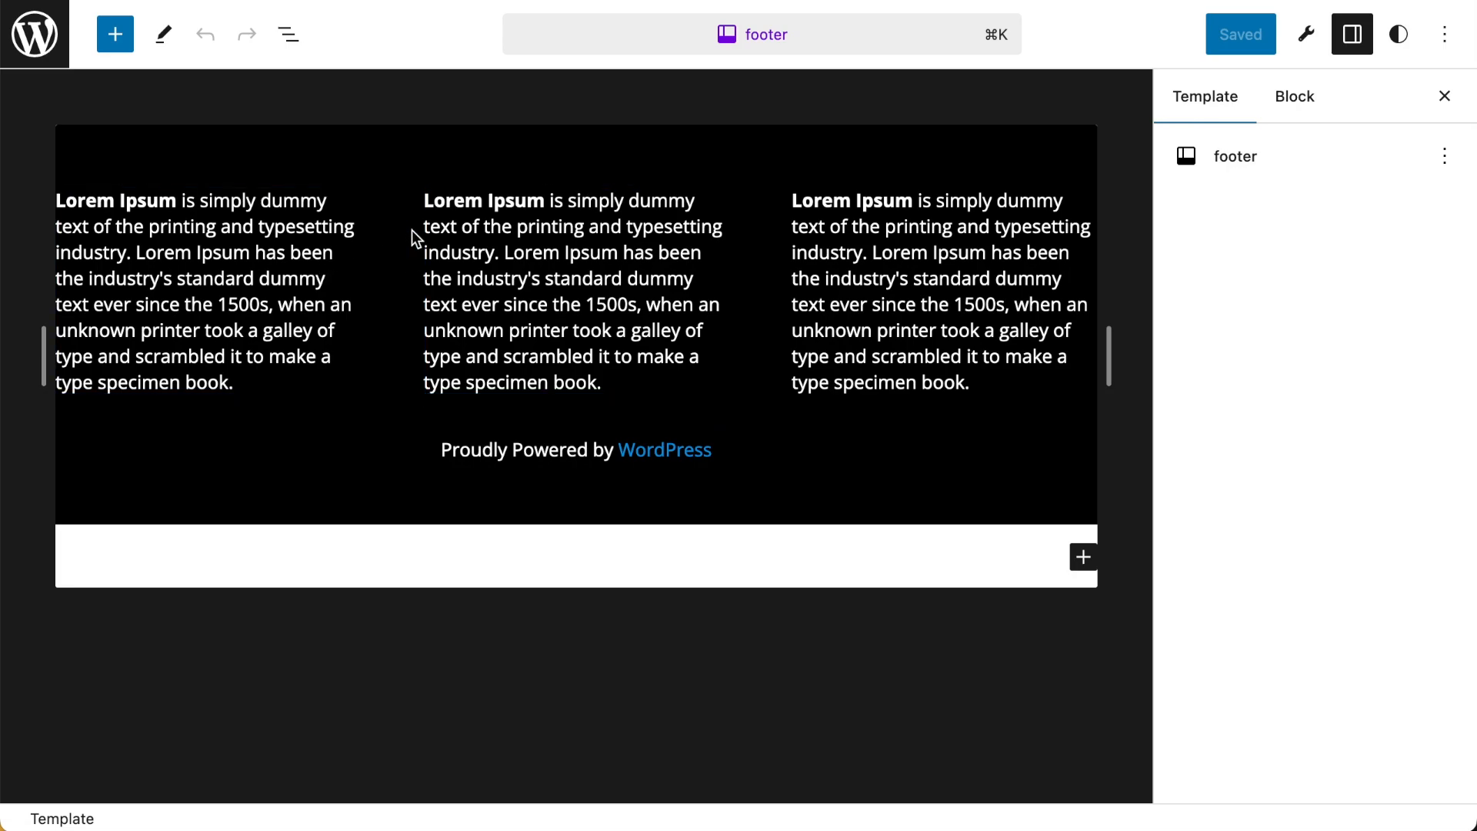
- Delete the Group block that holds all of the footer's existing content
click(289, 33)
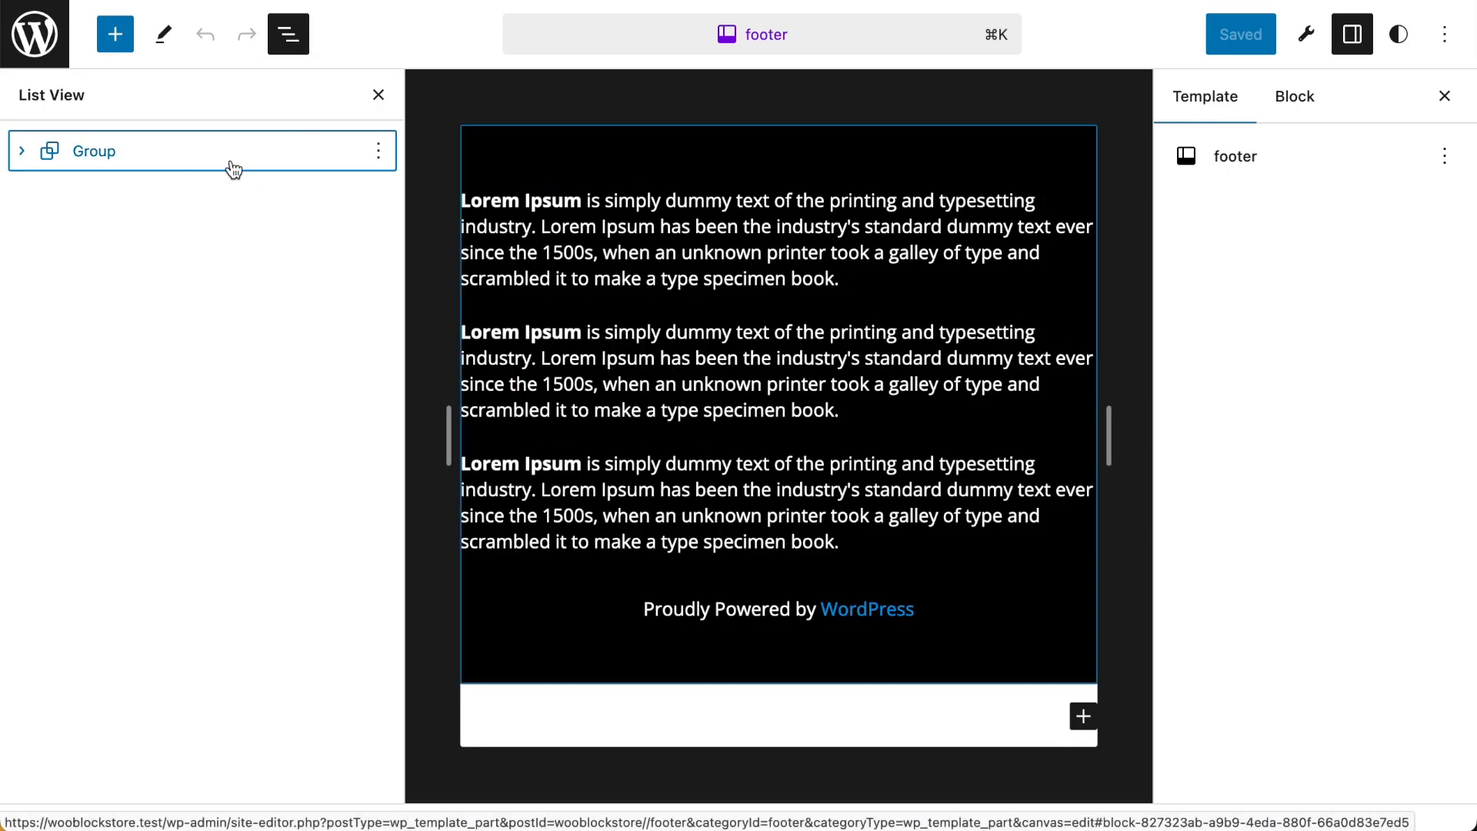
click(380, 150)
click(431, 727)
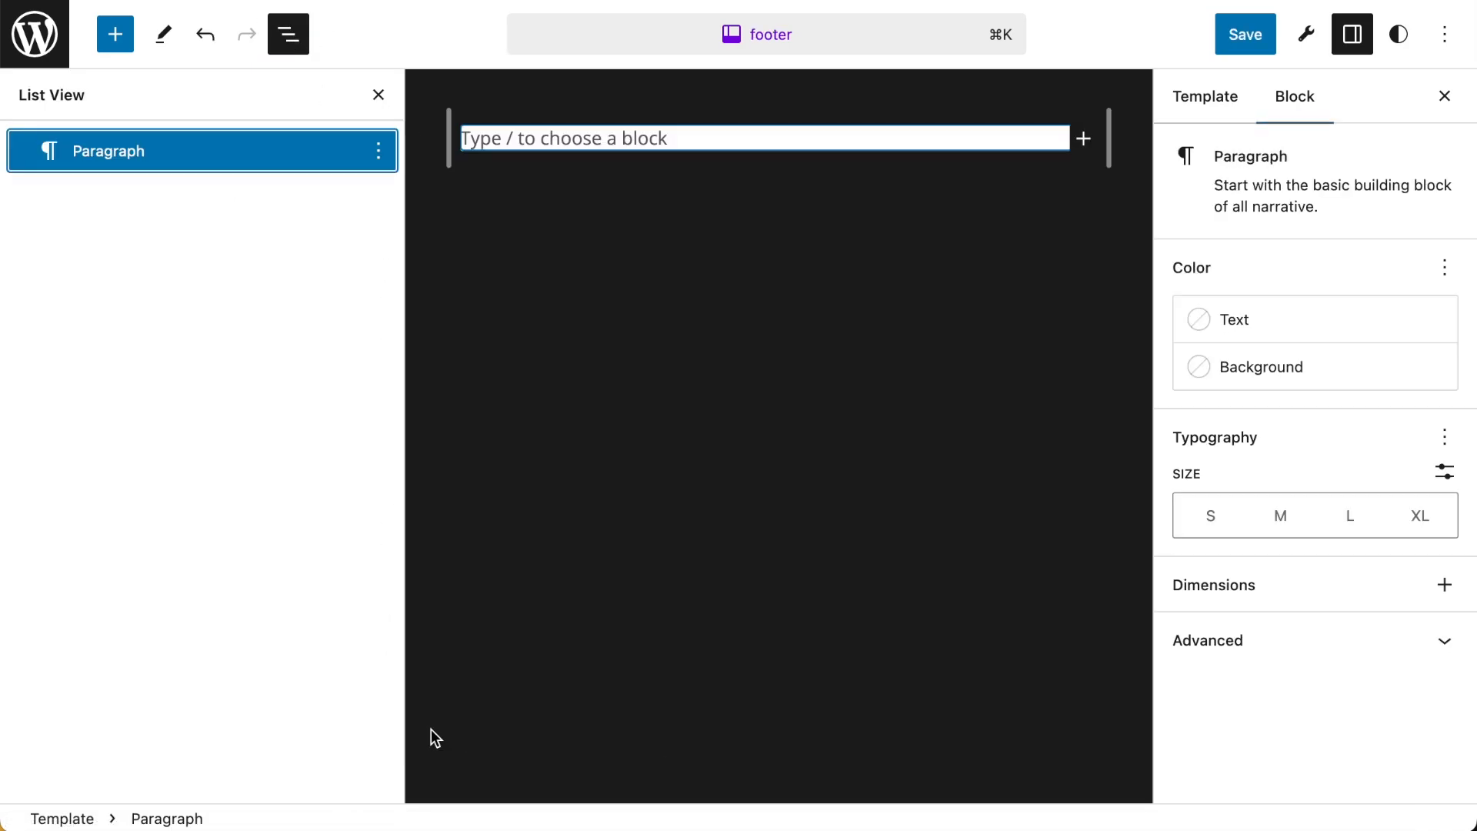
- Insert the WooCommerce pattern Large Footer Dark into the empty footer template part
click(1444, 95)
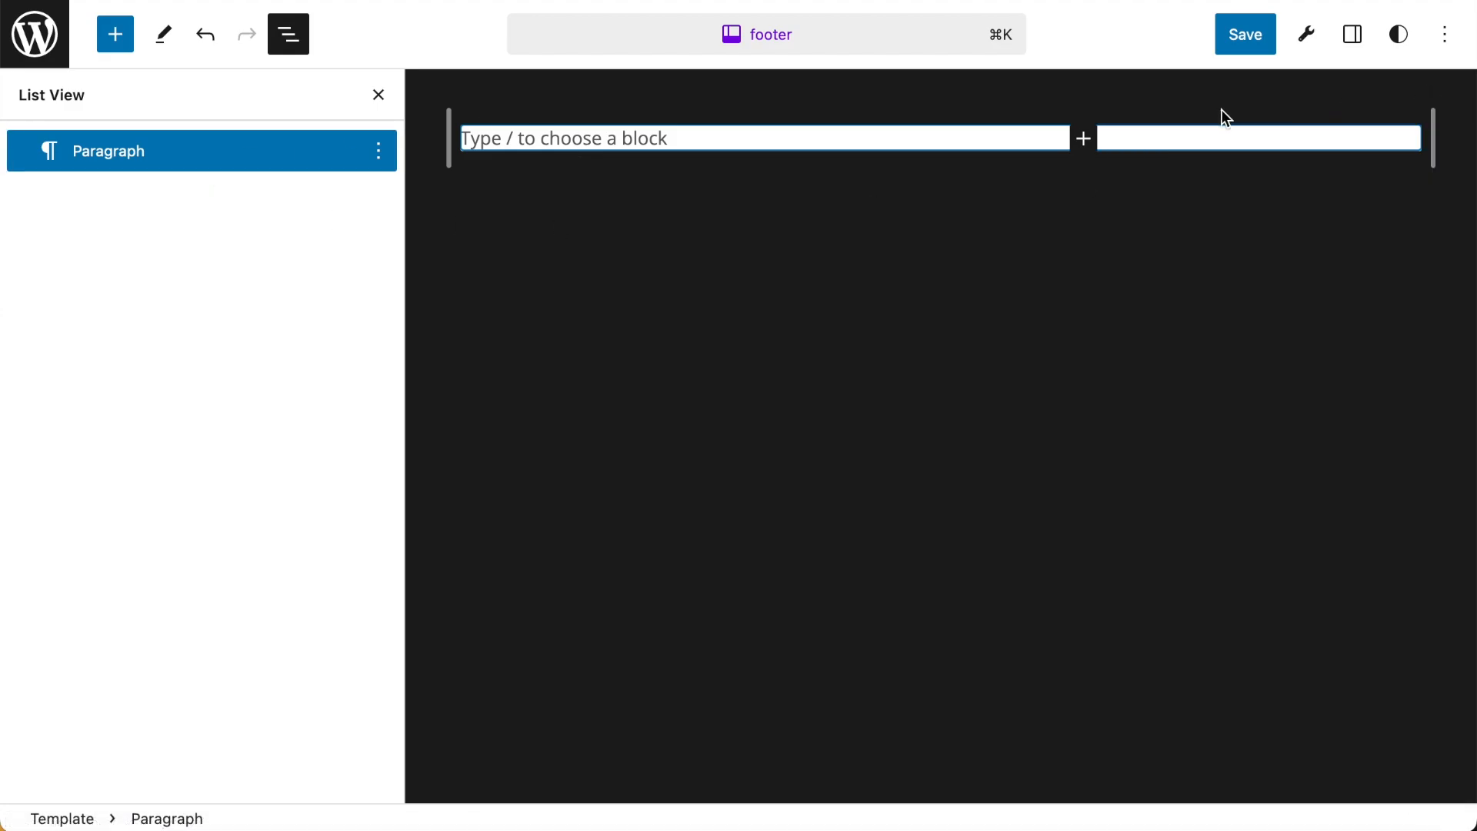
click(117, 36)
click(234, 170)
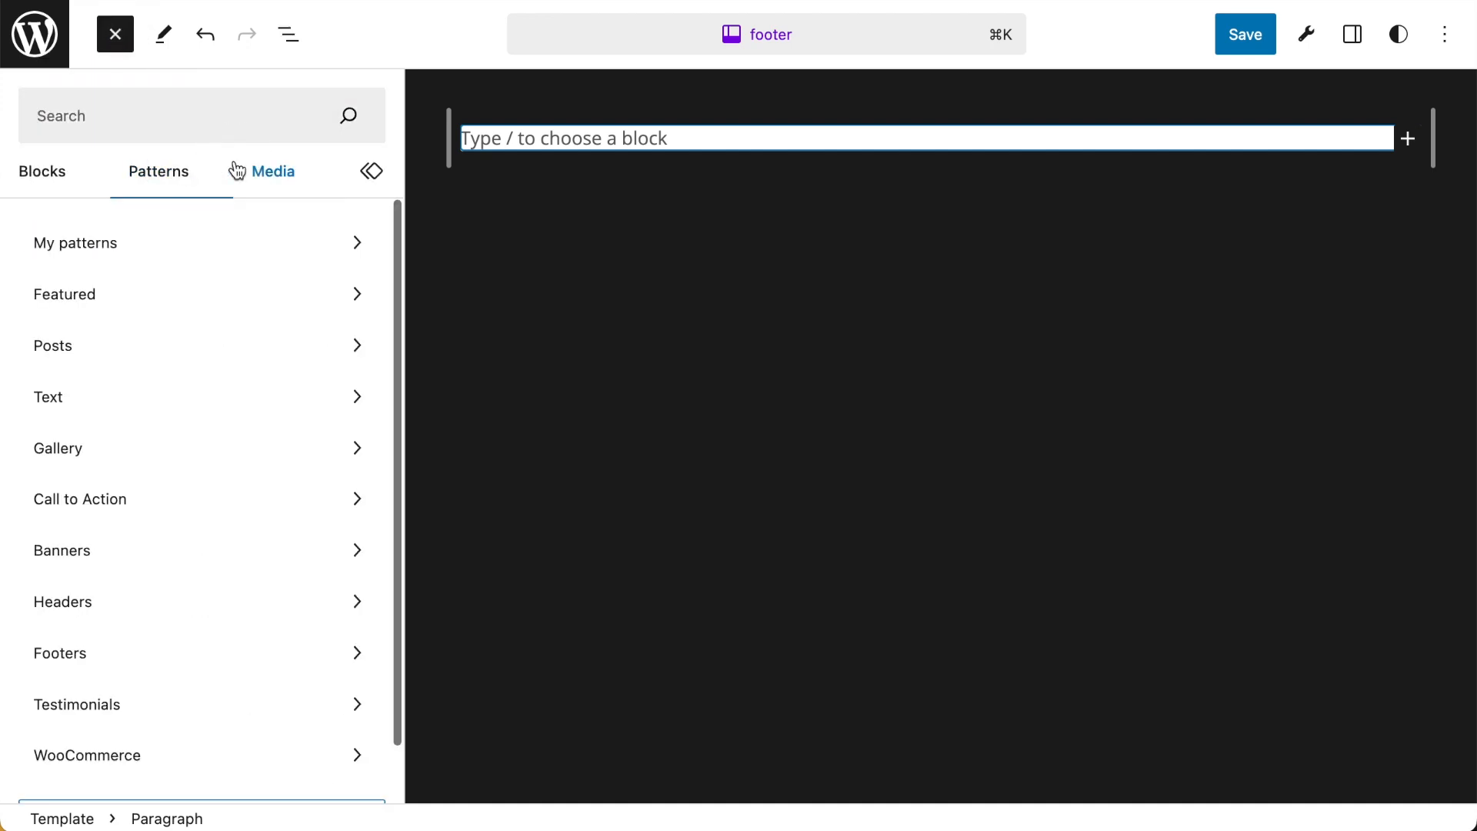
scroll(135, 722, down, 2)
click(141, 698)
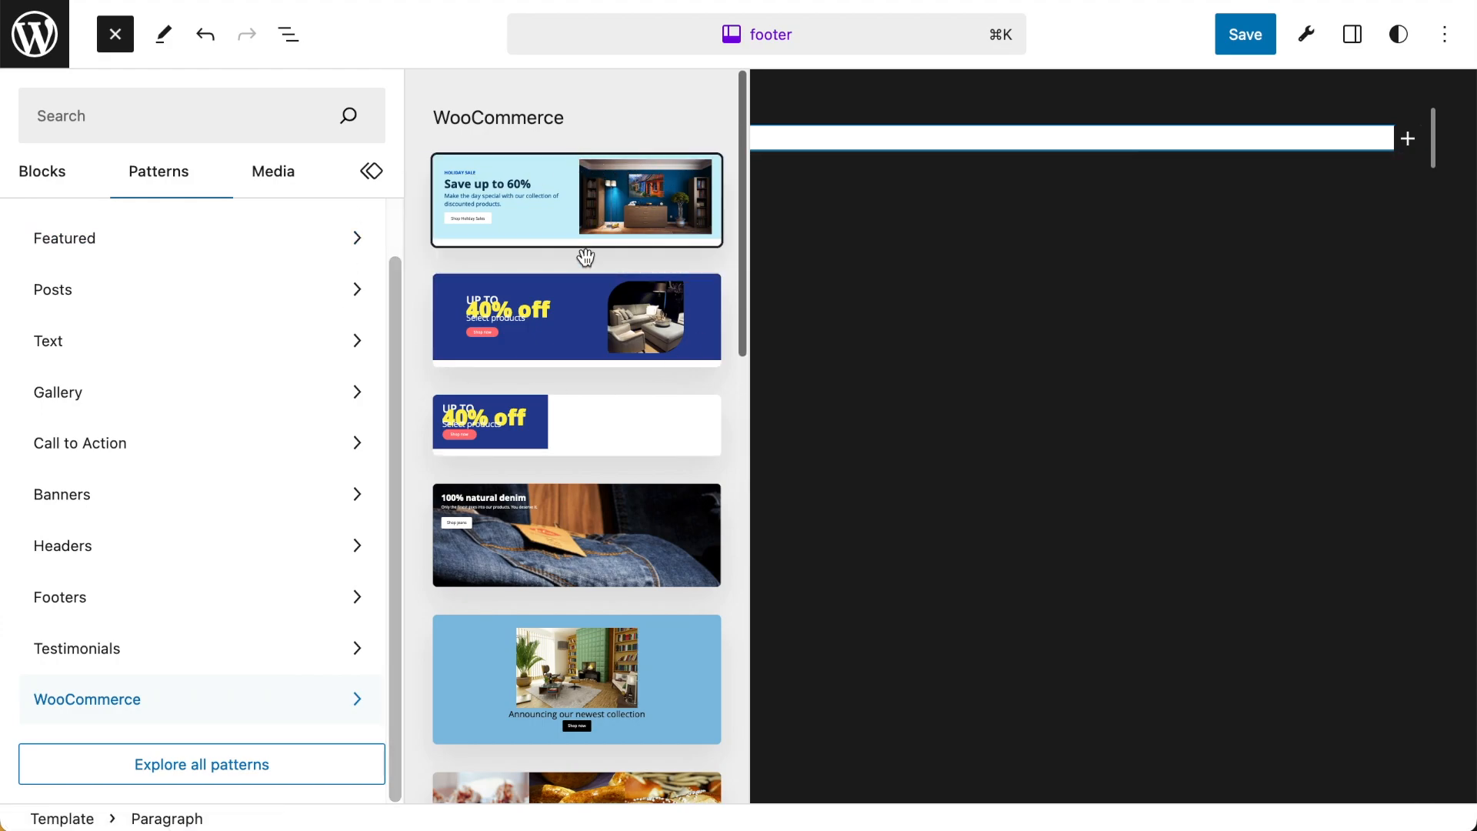
scroll(570, 366, down, 5)
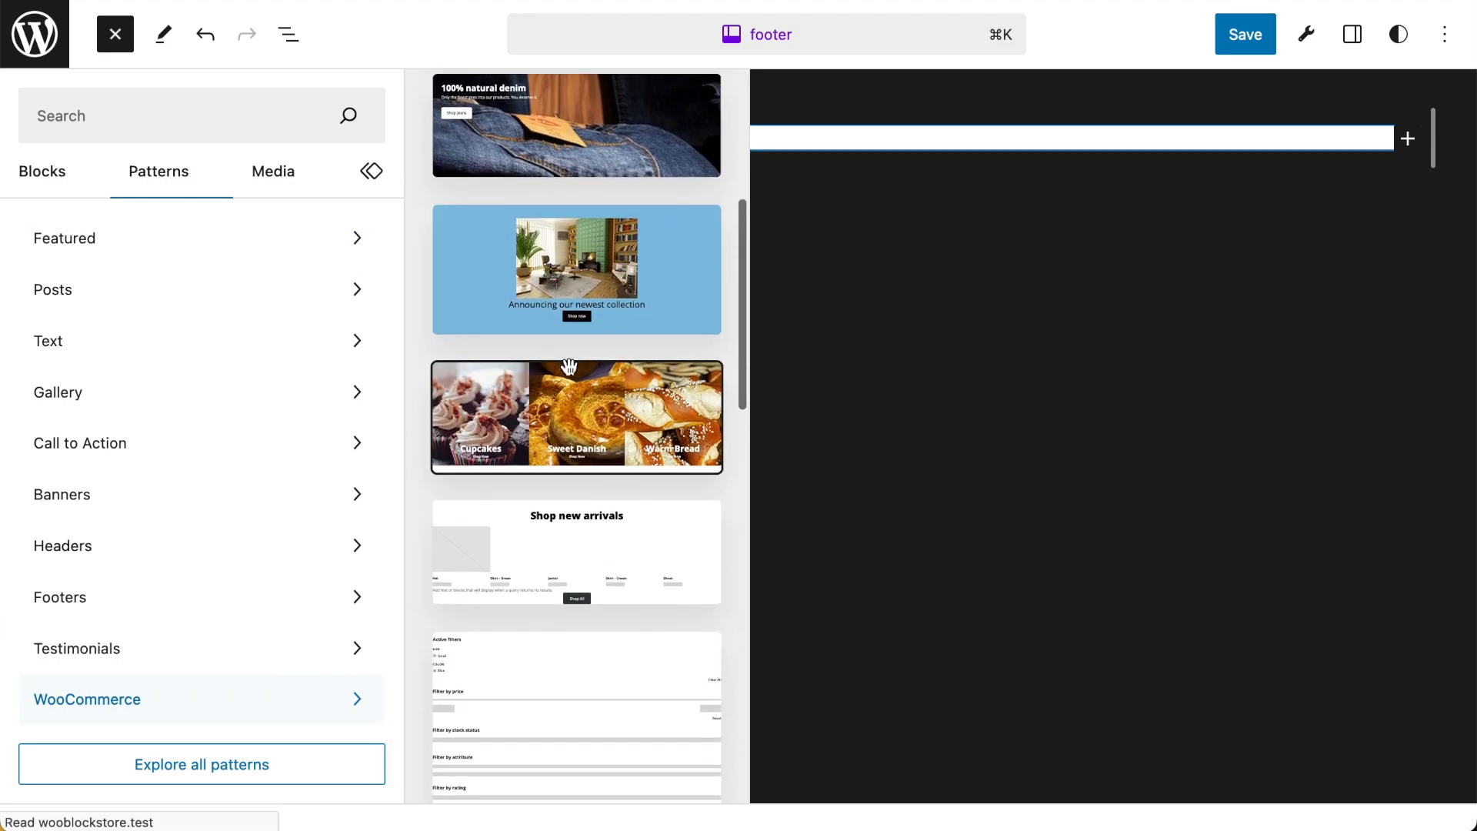
scroll(569, 366, down, 5)
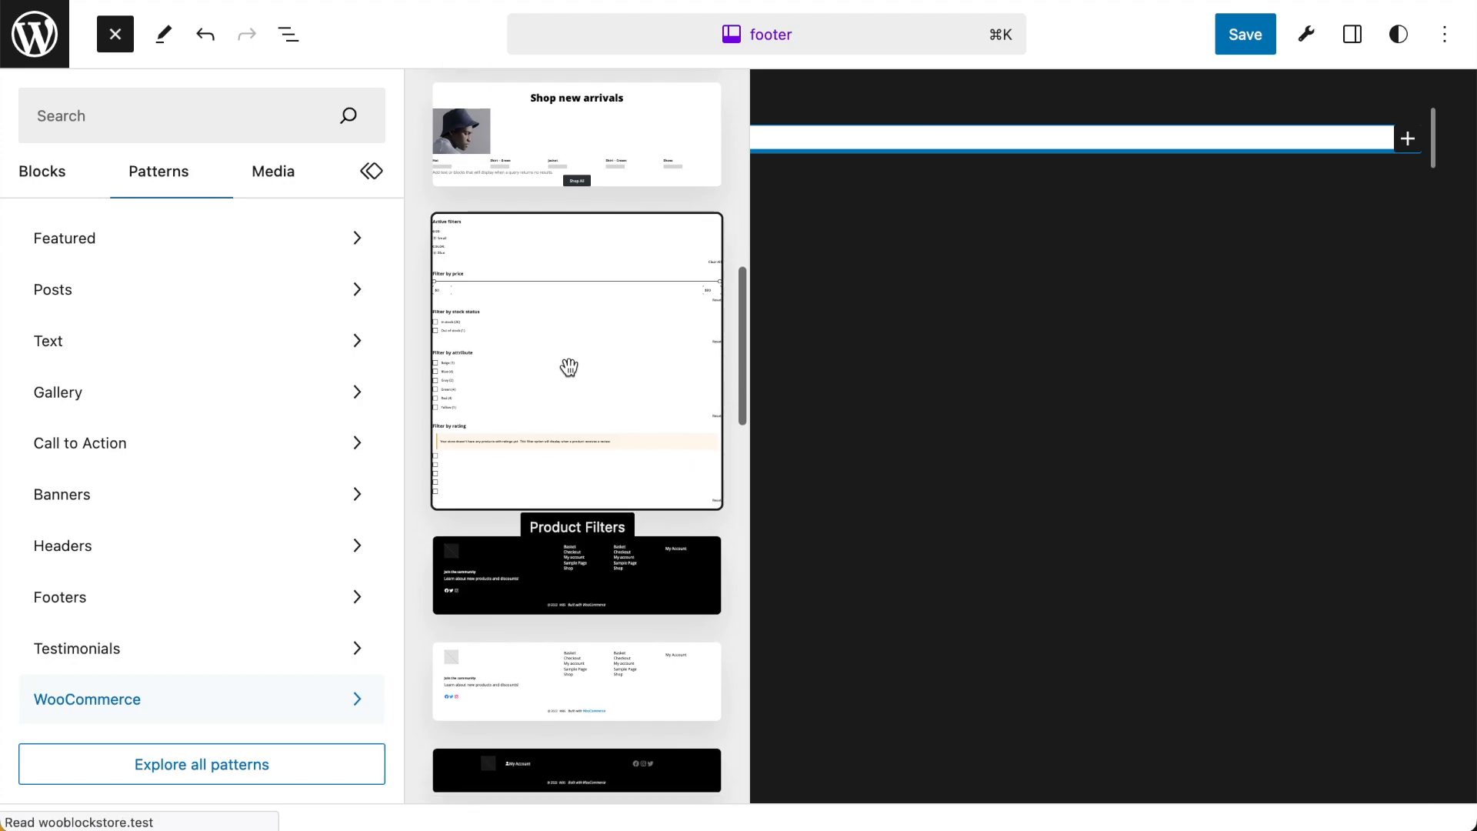
scroll(569, 367, down, 3)
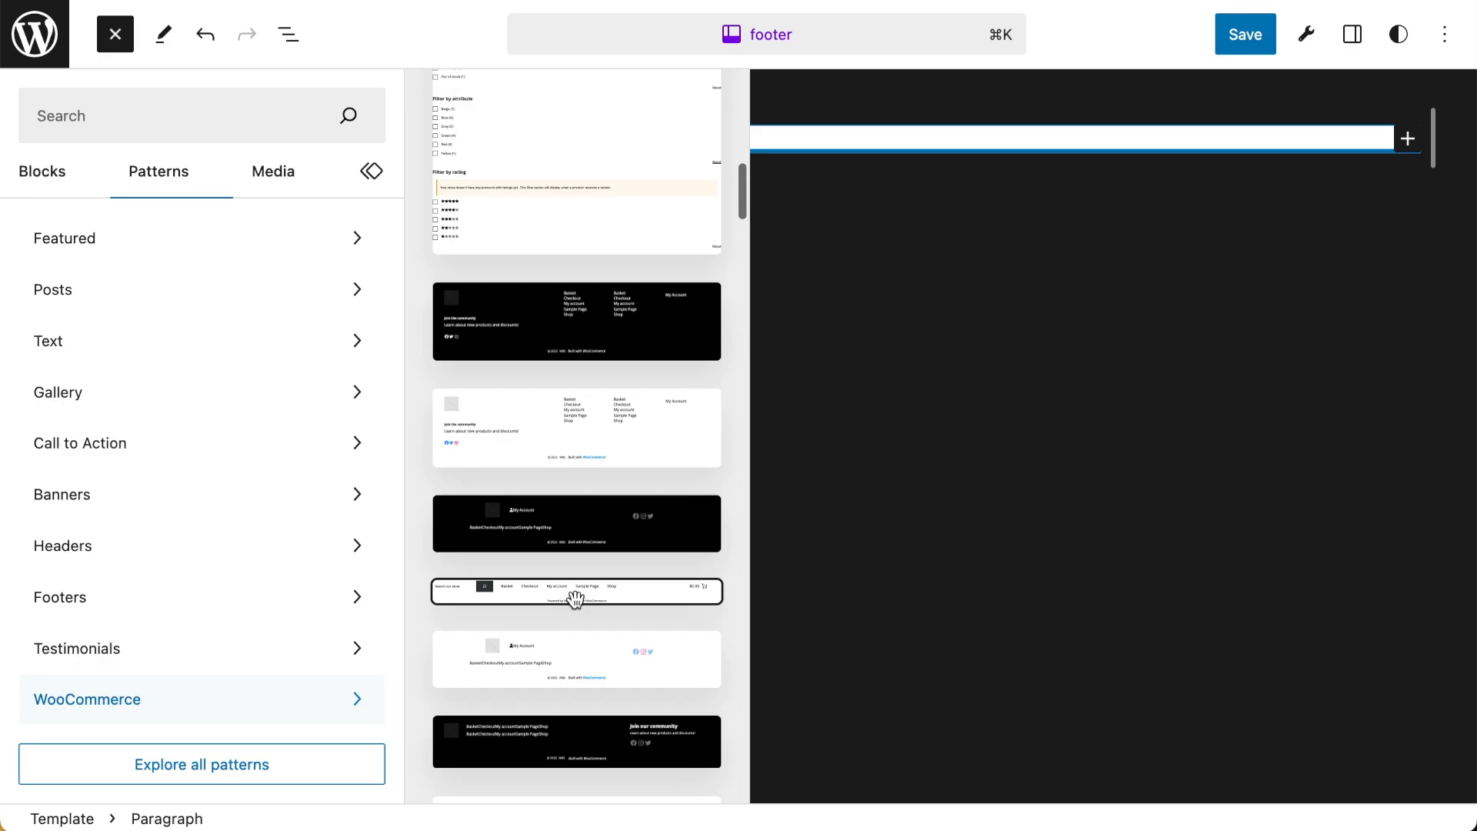
click(597, 327)
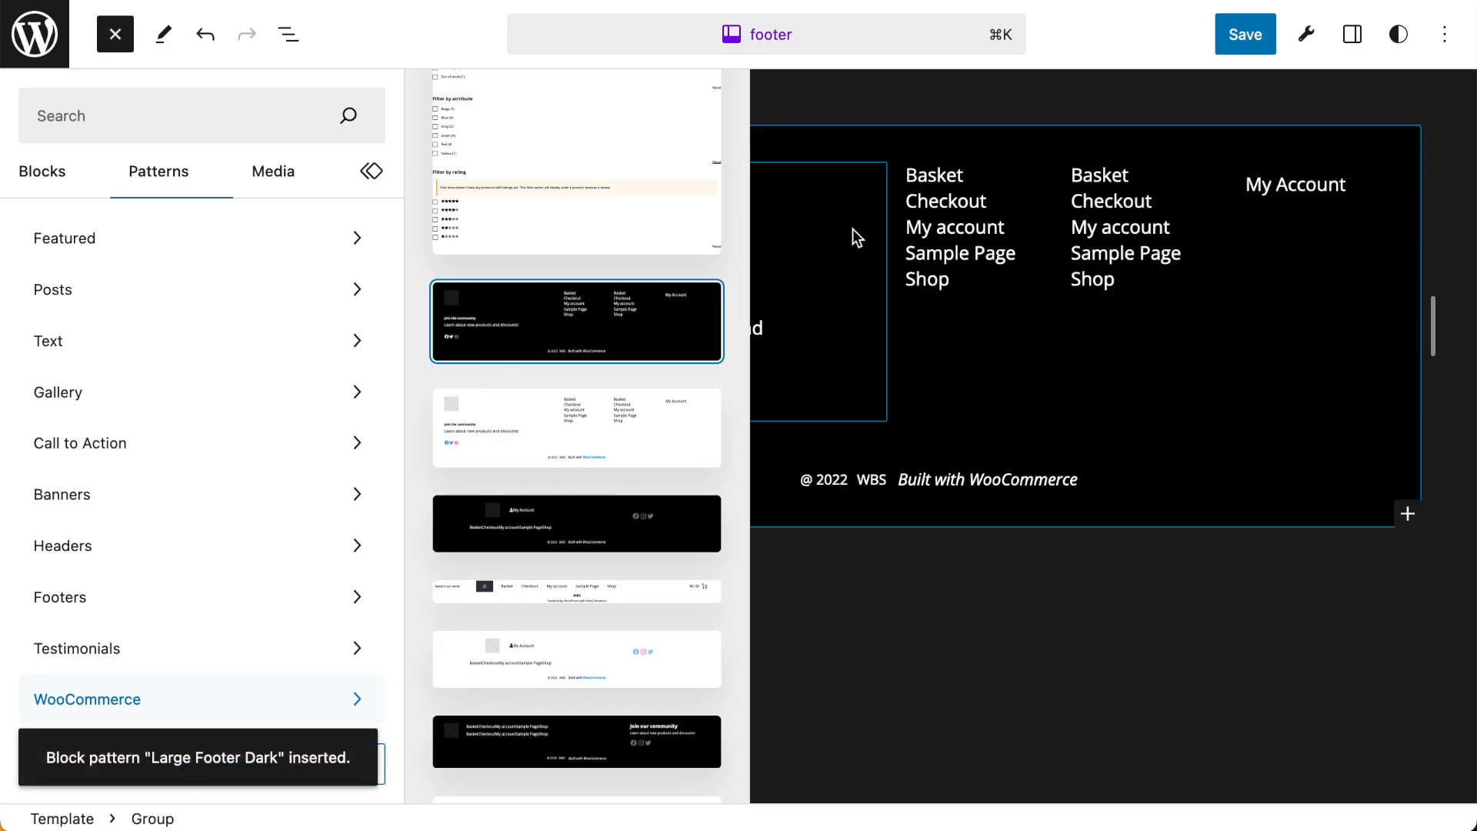
click(872, 121)
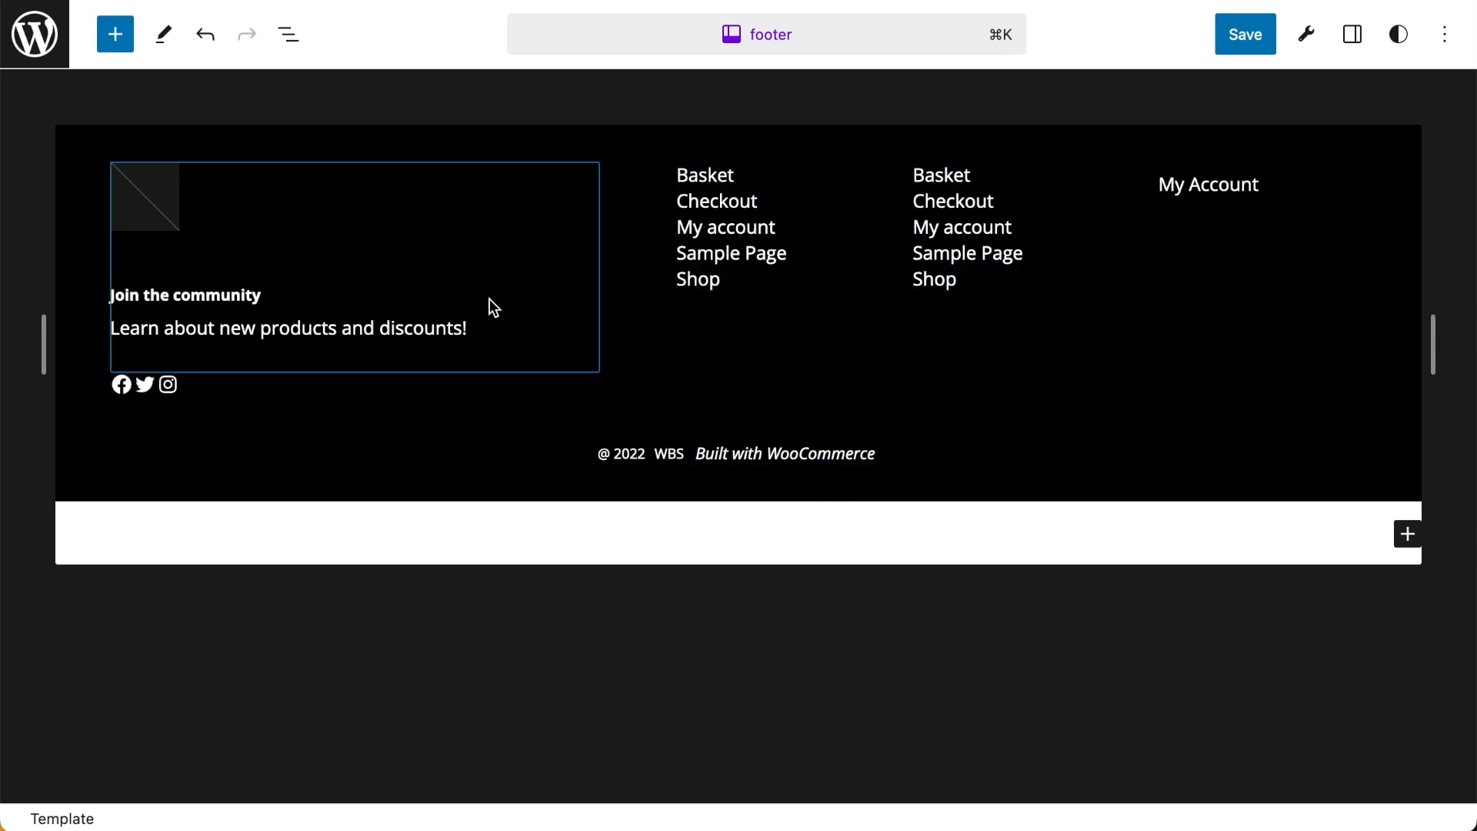
- Insert the WooCommerce patterns Featured Products 5-Item Grid and Featured Products: Fresh & Tasty below the dark footer
click(115, 35)
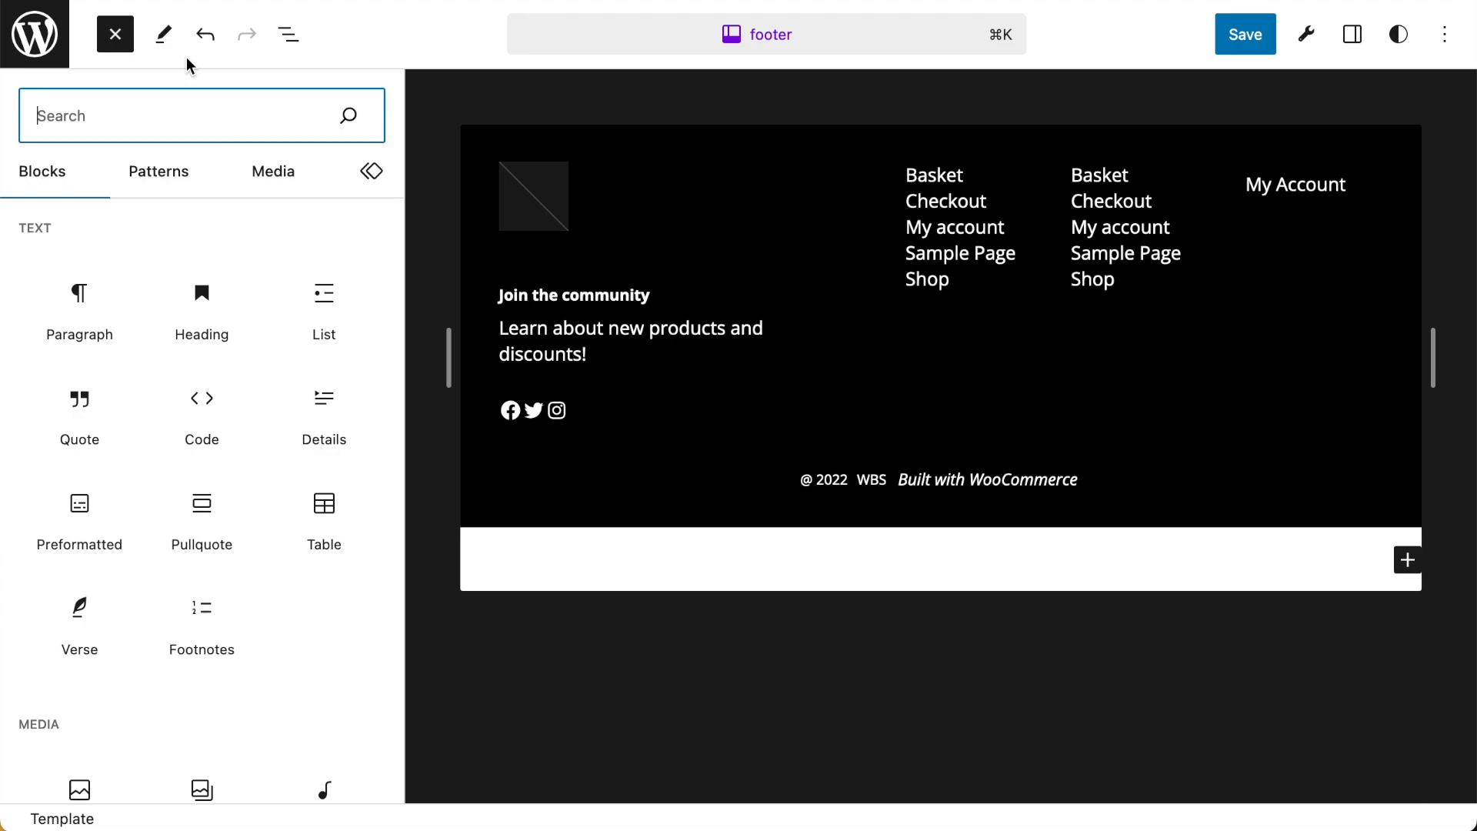
click(181, 183)
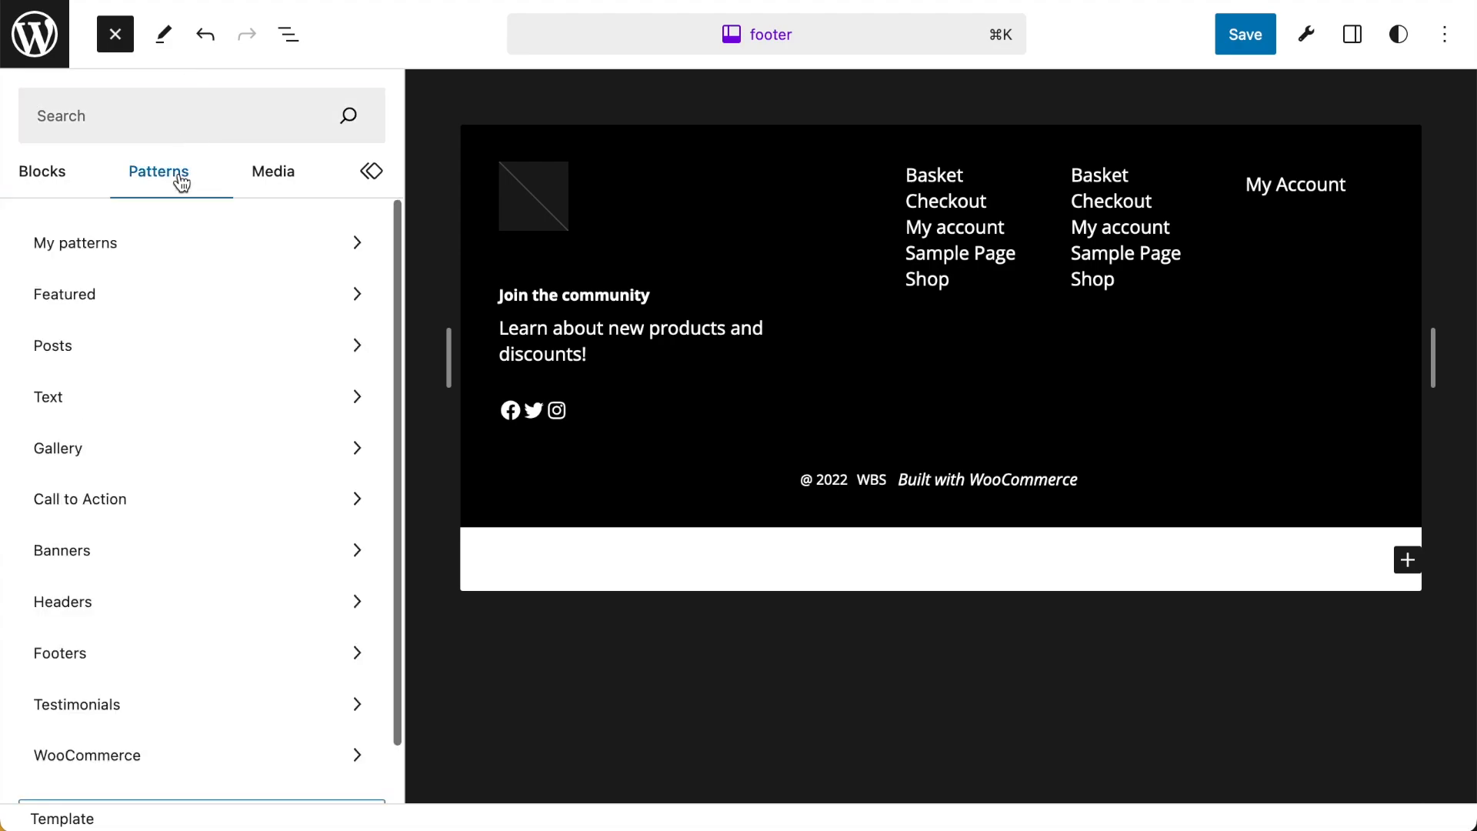
click(159, 763)
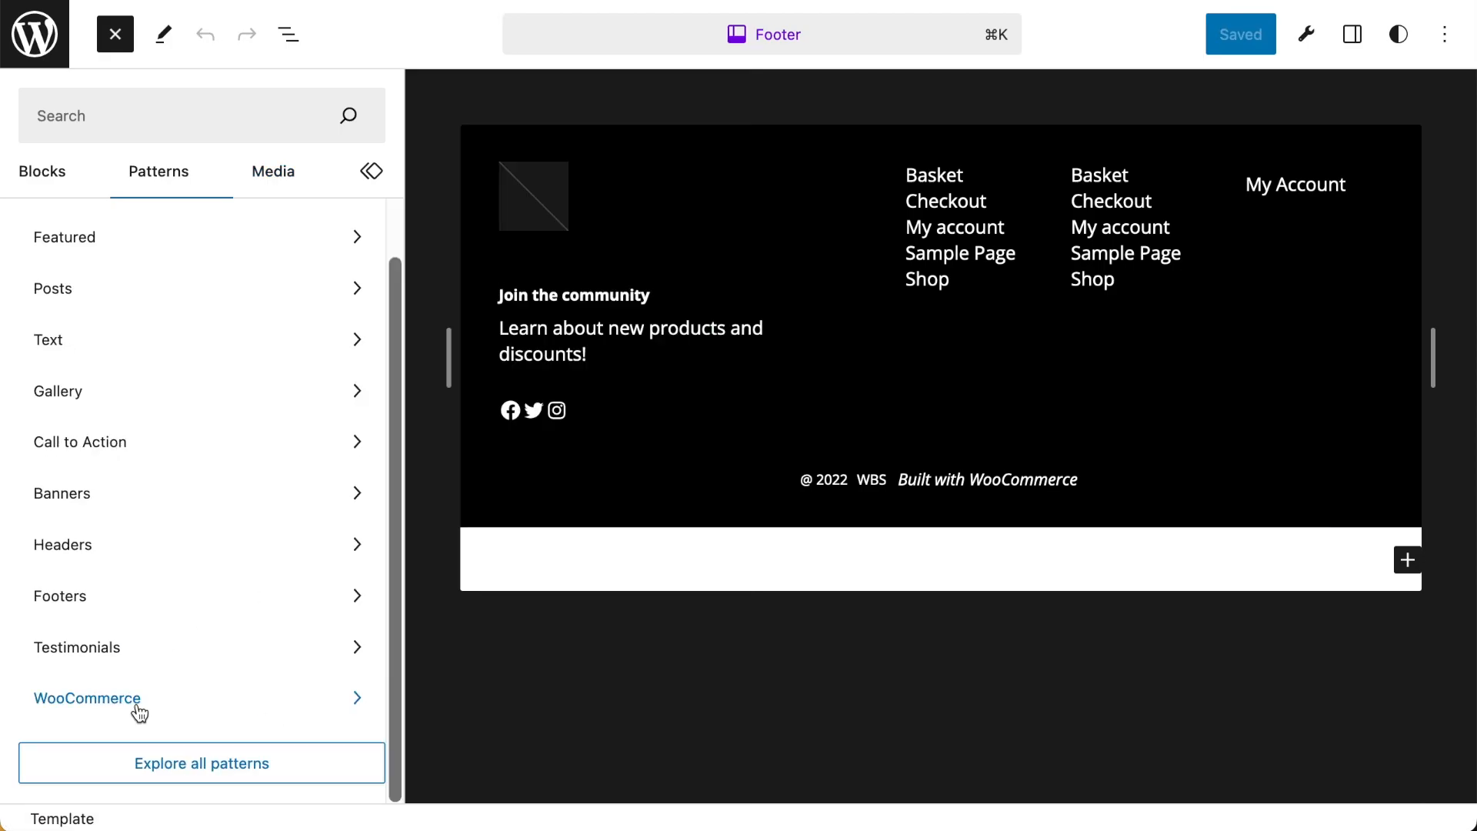
click(138, 708)
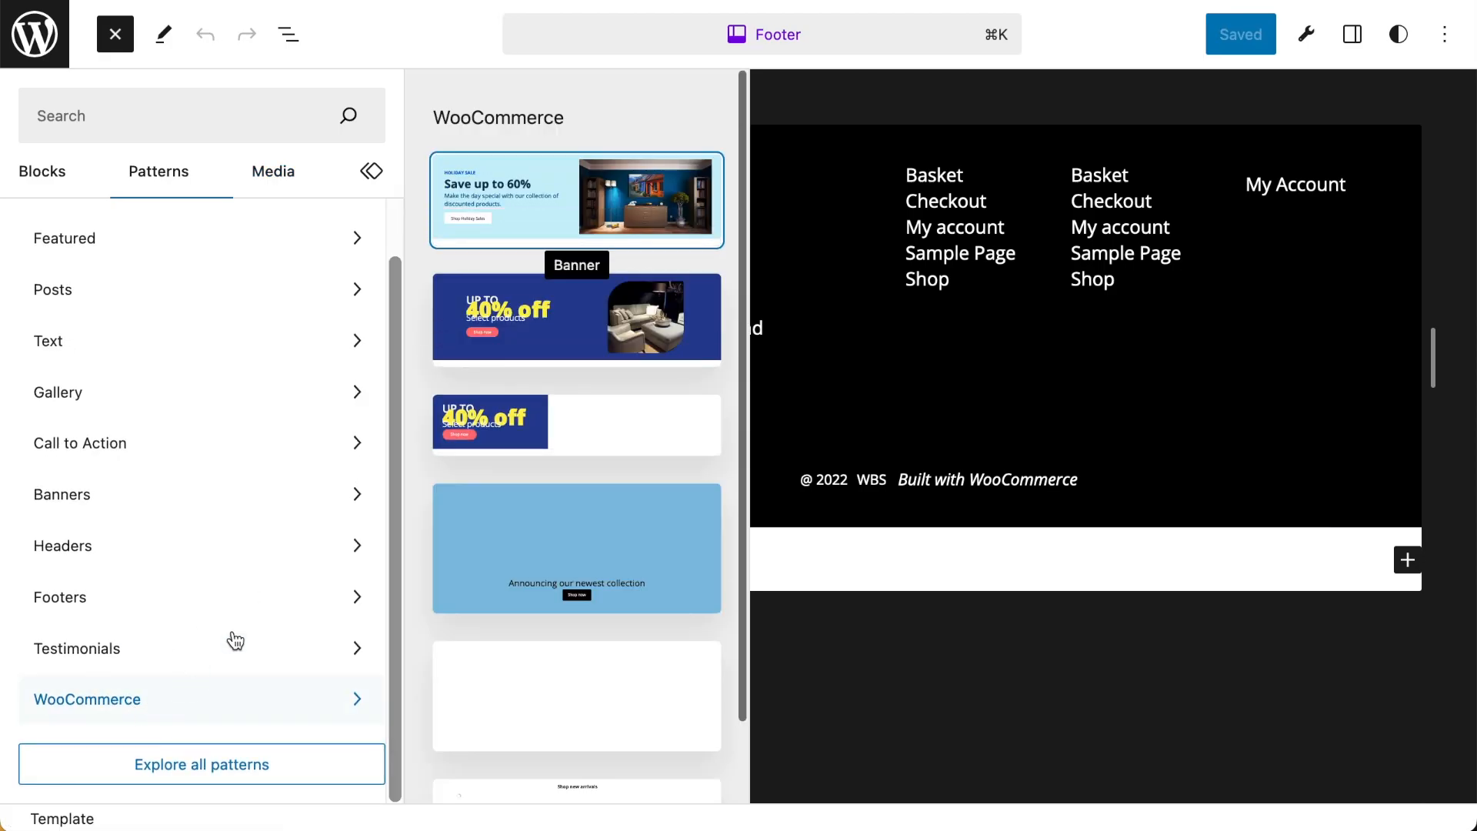
scroll(593, 393, down, 5)
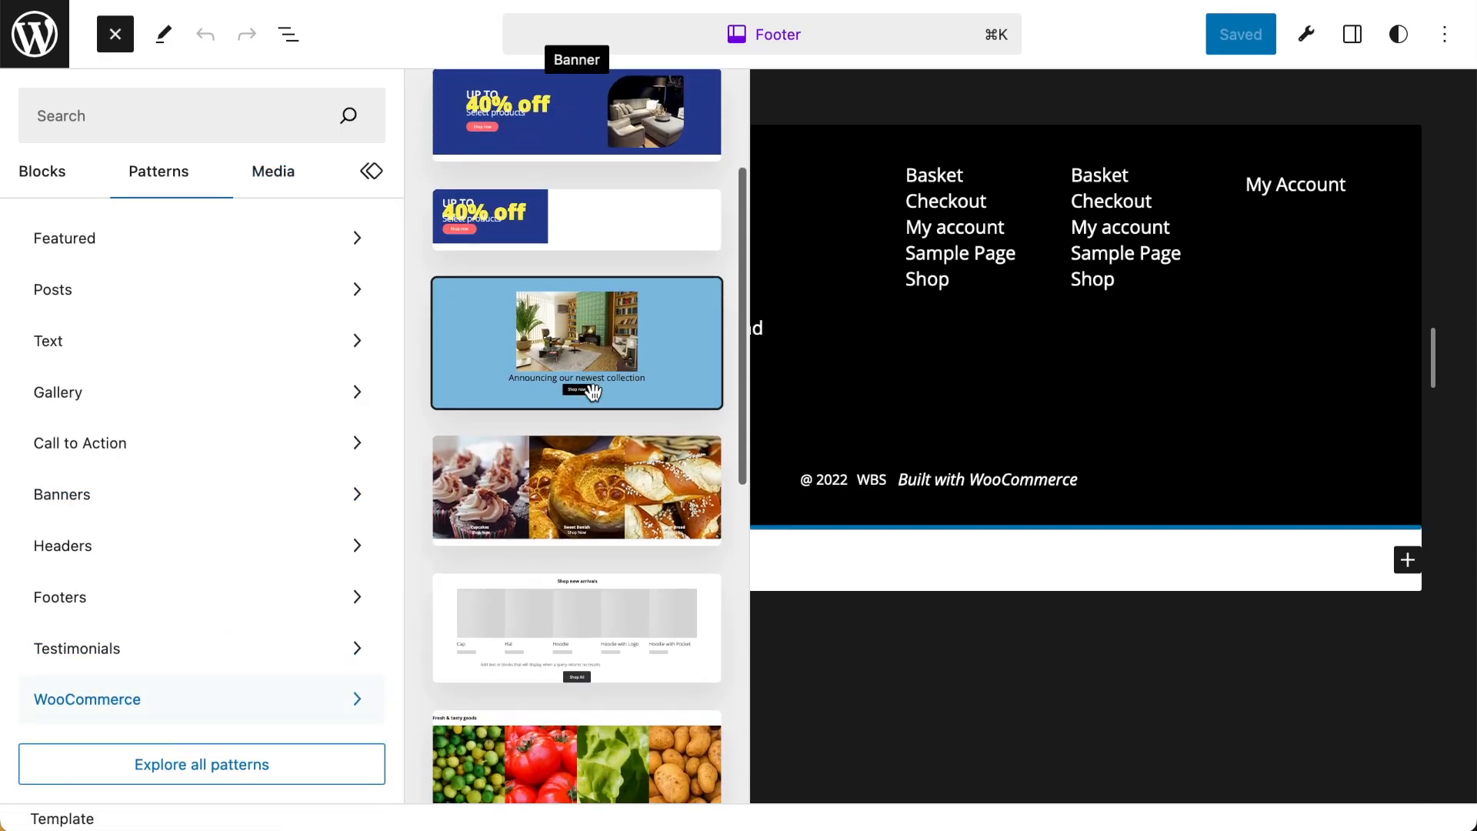
scroll(593, 393, down, 1)
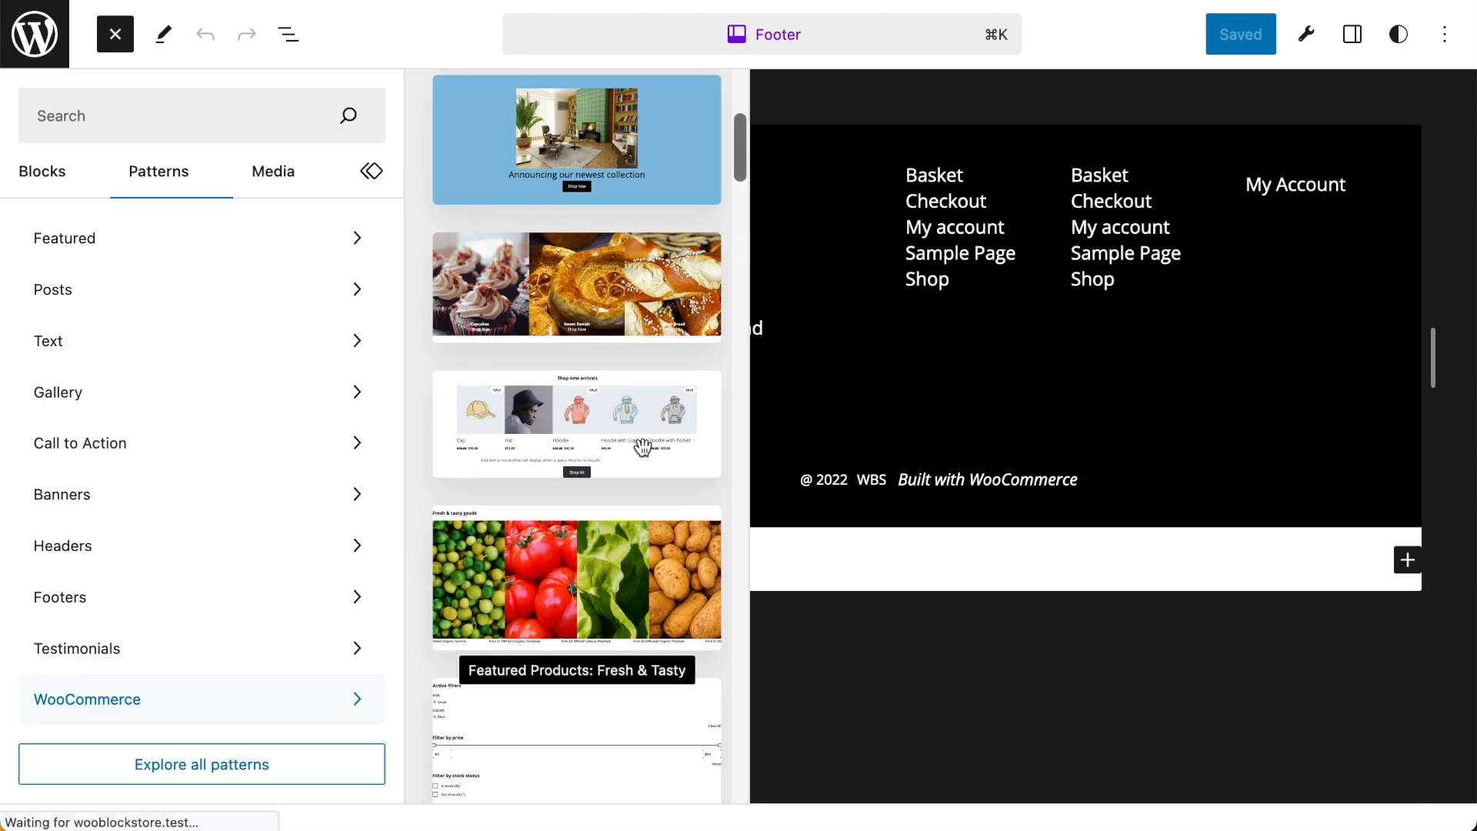
click(585, 431)
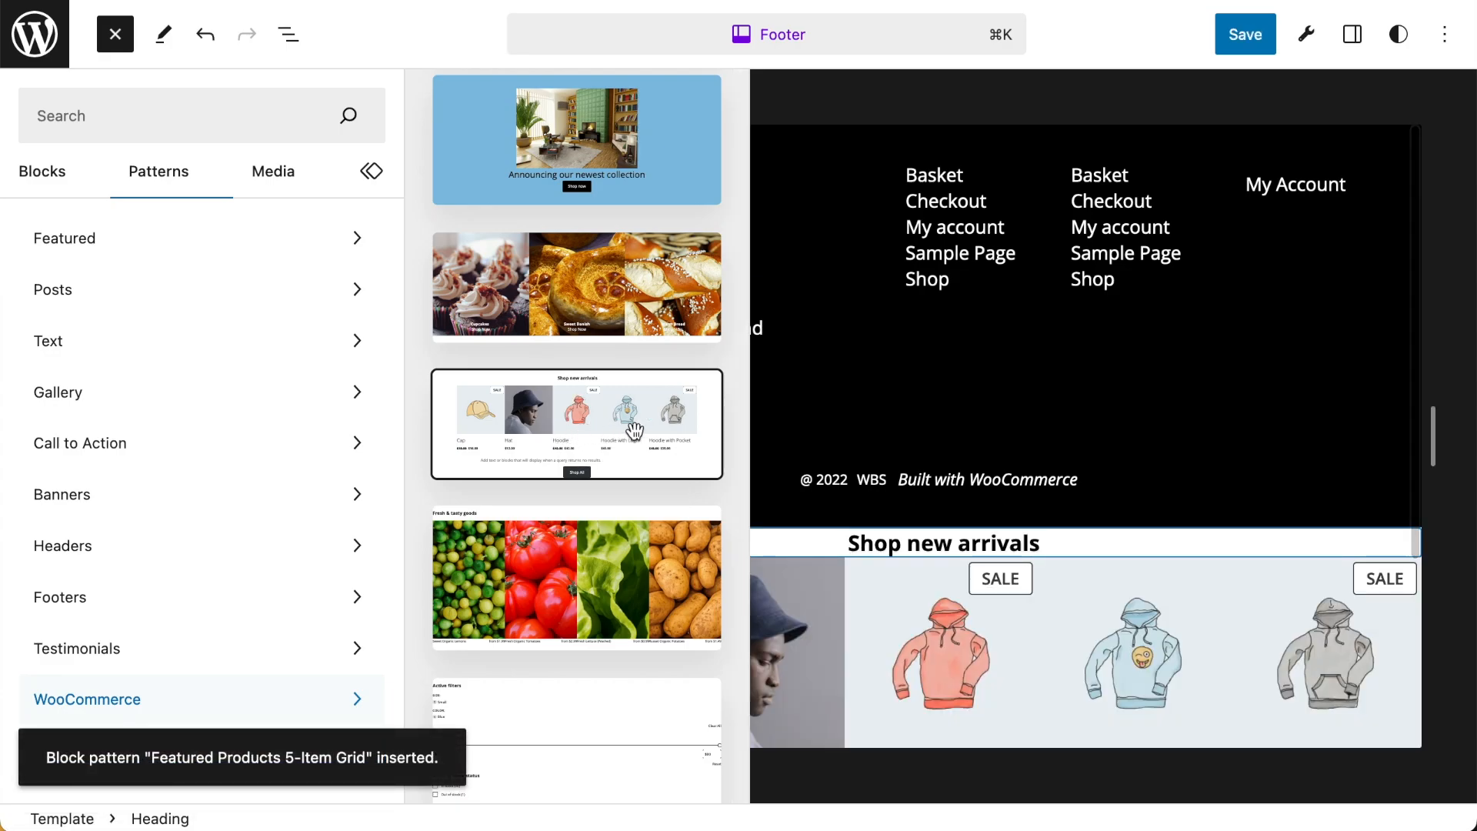
scroll(619, 444, down, 3)
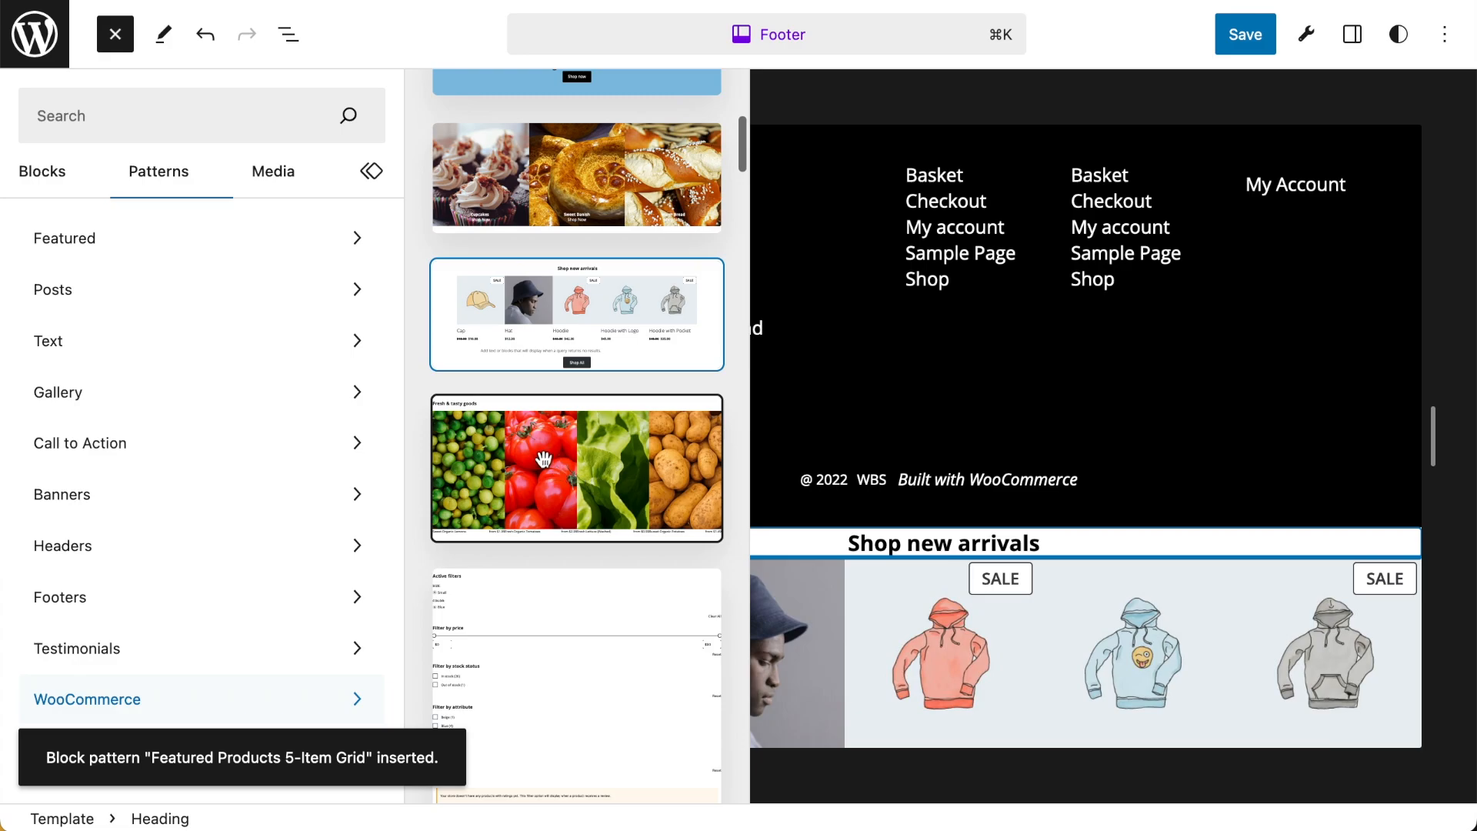
click(579, 457)
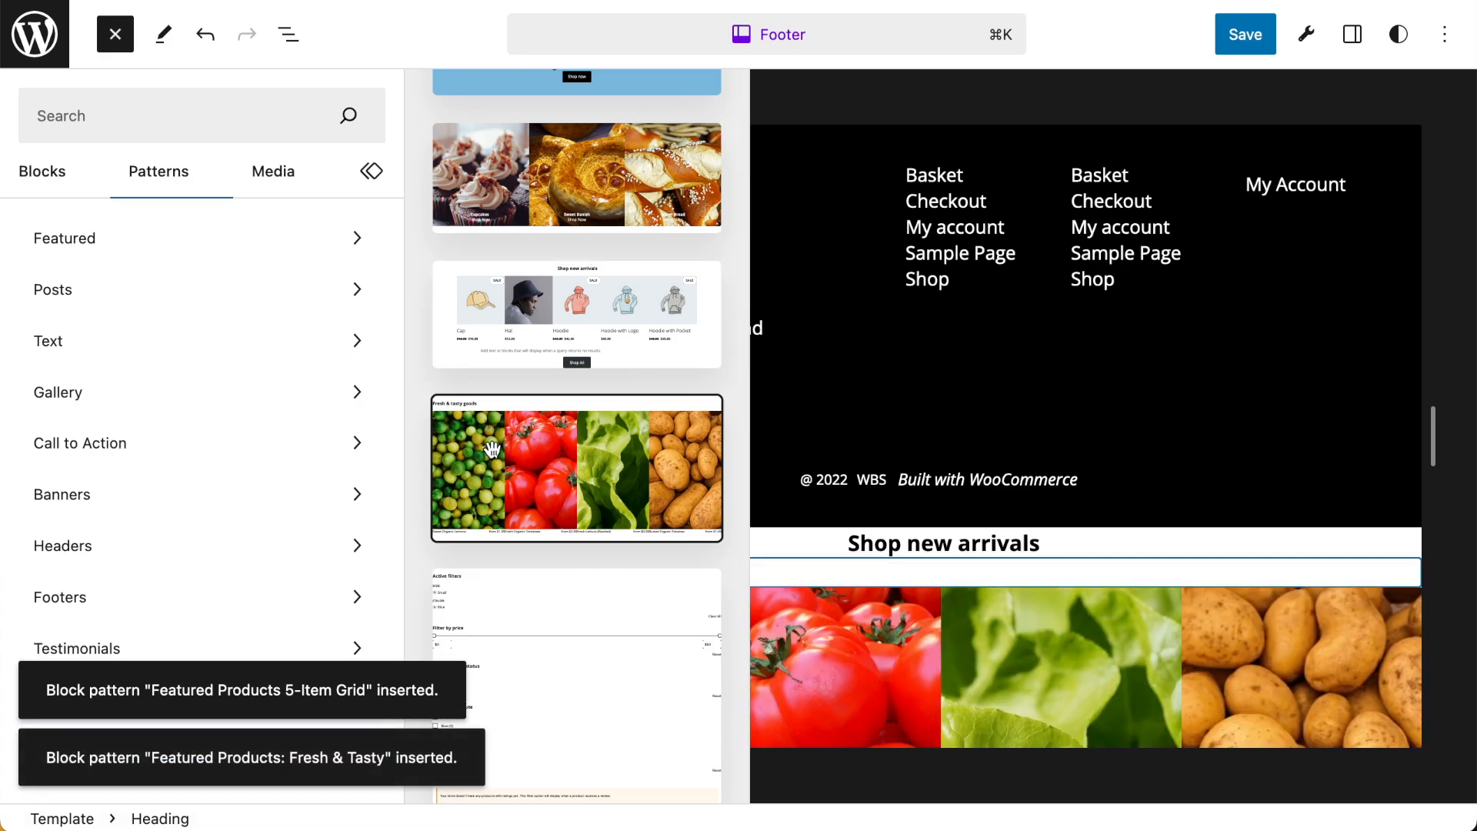
- Close the pattern inserter and look over the two product patterns inserted below the dark footer
click(1128, 400)
scroll(907, 577, down, 3)
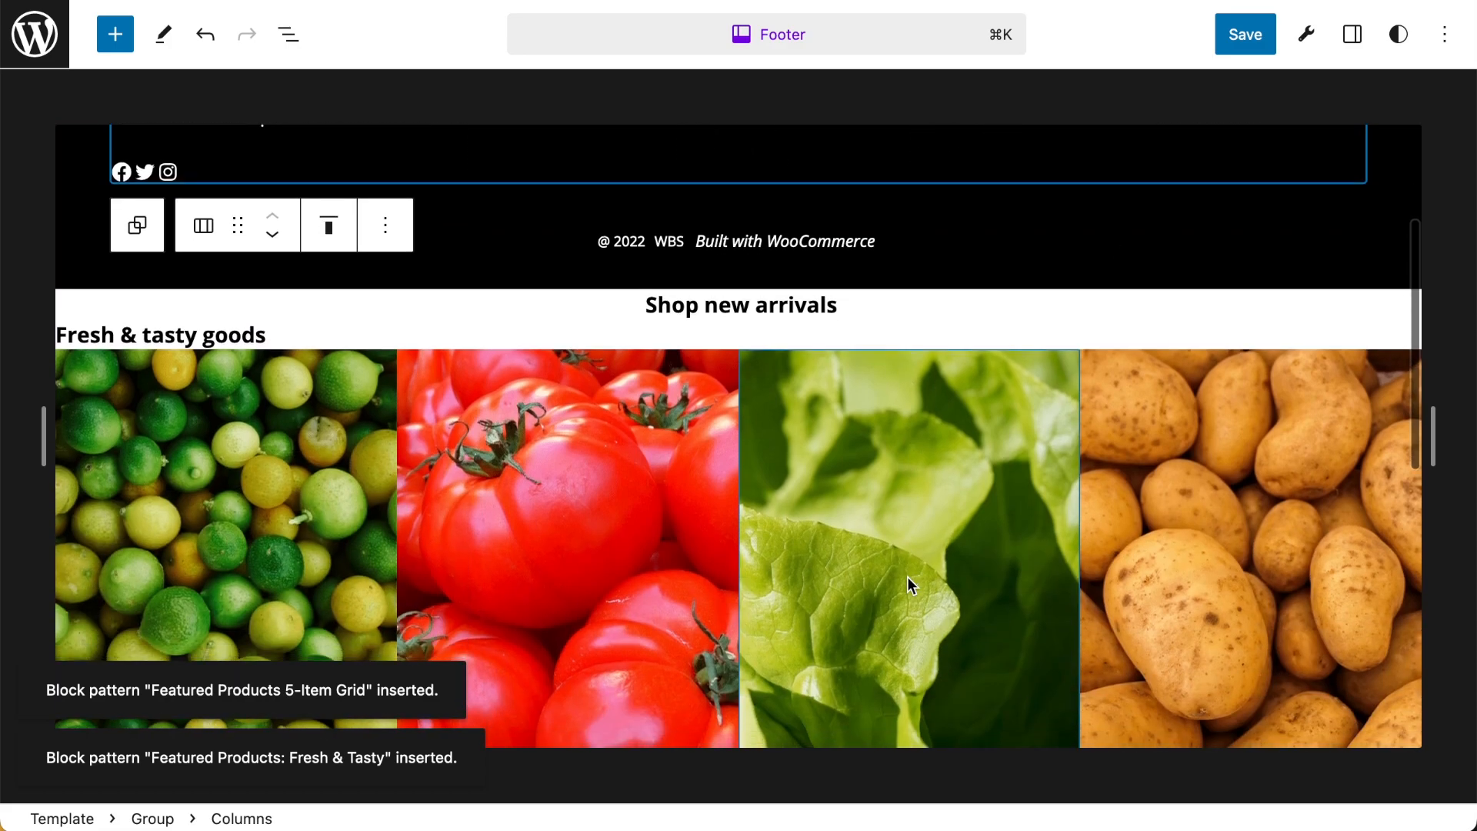
scroll(907, 576, down, 1)
scroll(873, 527, up, 2)
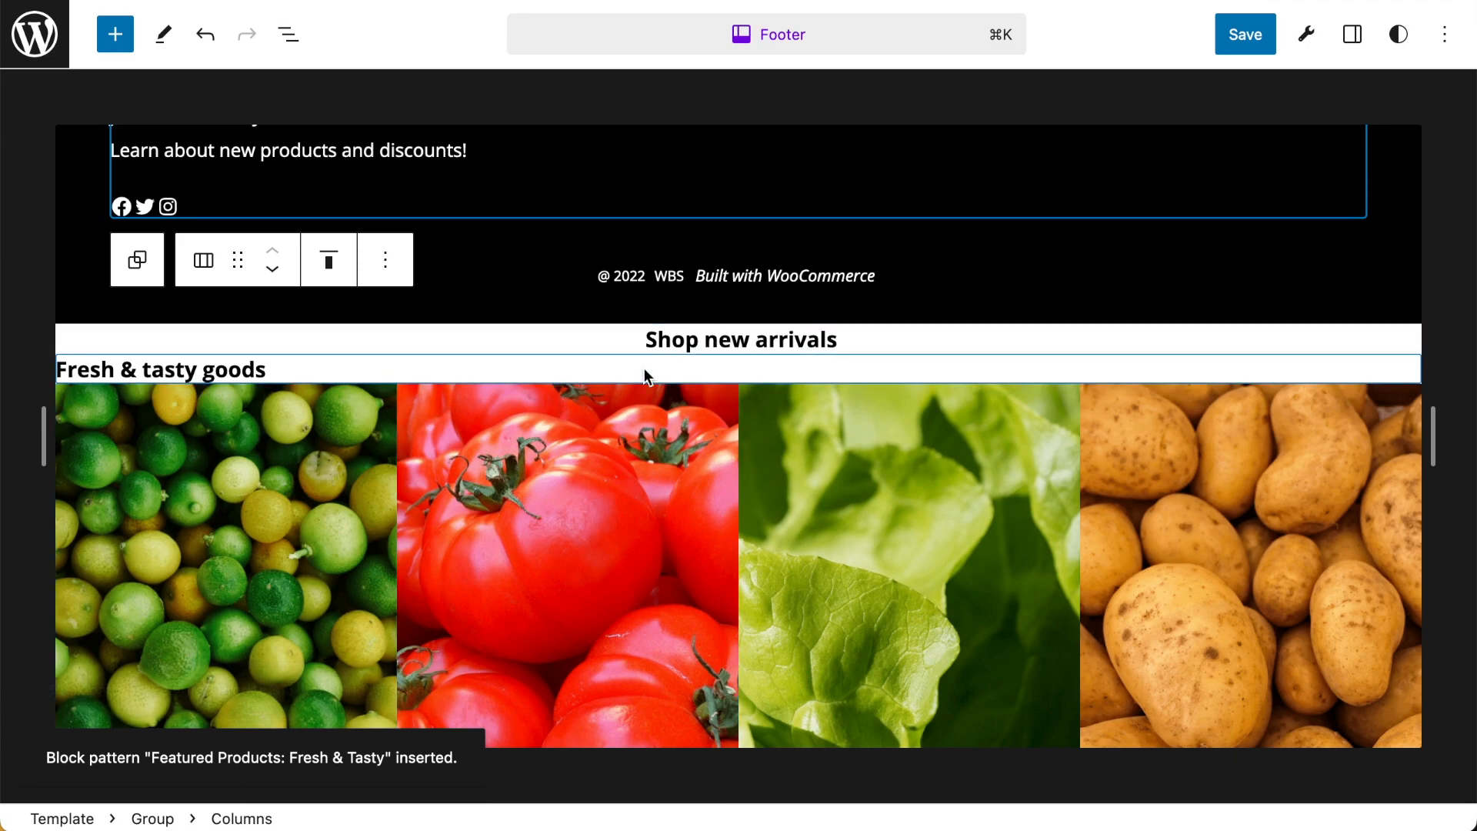
scroll(782, 421, down, 2)
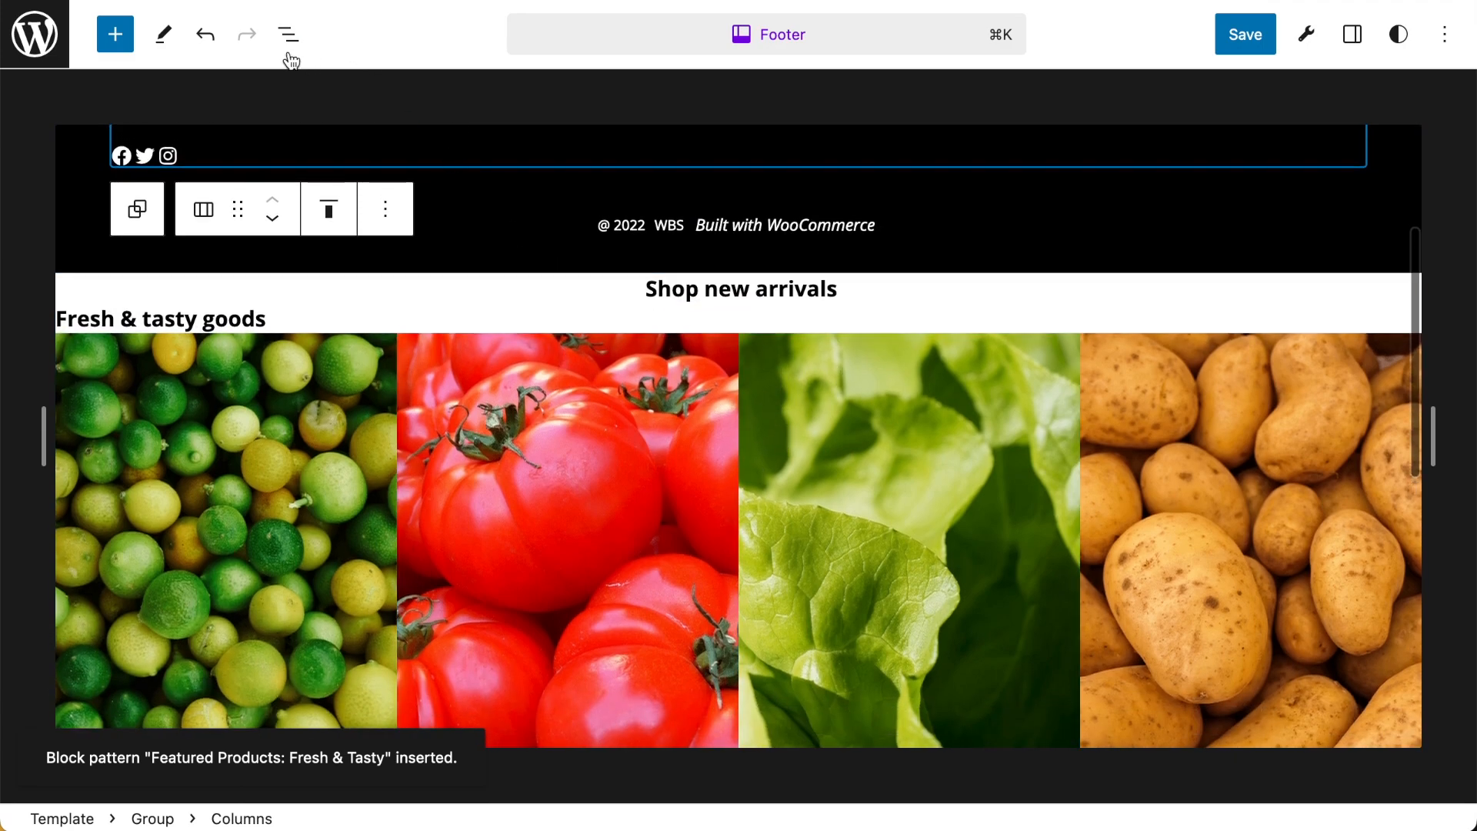
- Show the block structure in List View, collapse the dark footer's Group, and examine which blocks belong to each inserted product pattern
click(289, 37)
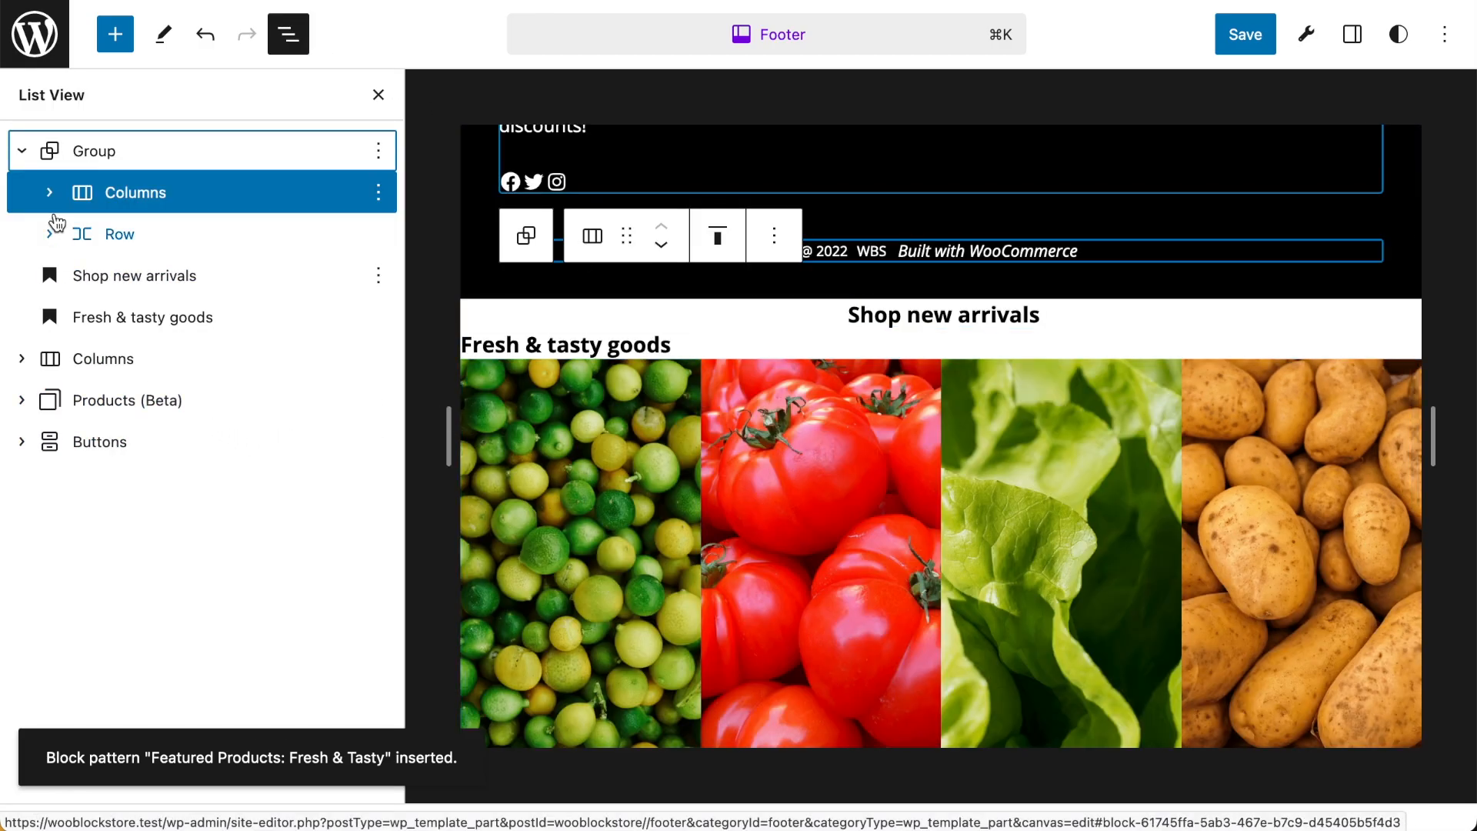
click(25, 156)
scroll(822, 355, up, 2)
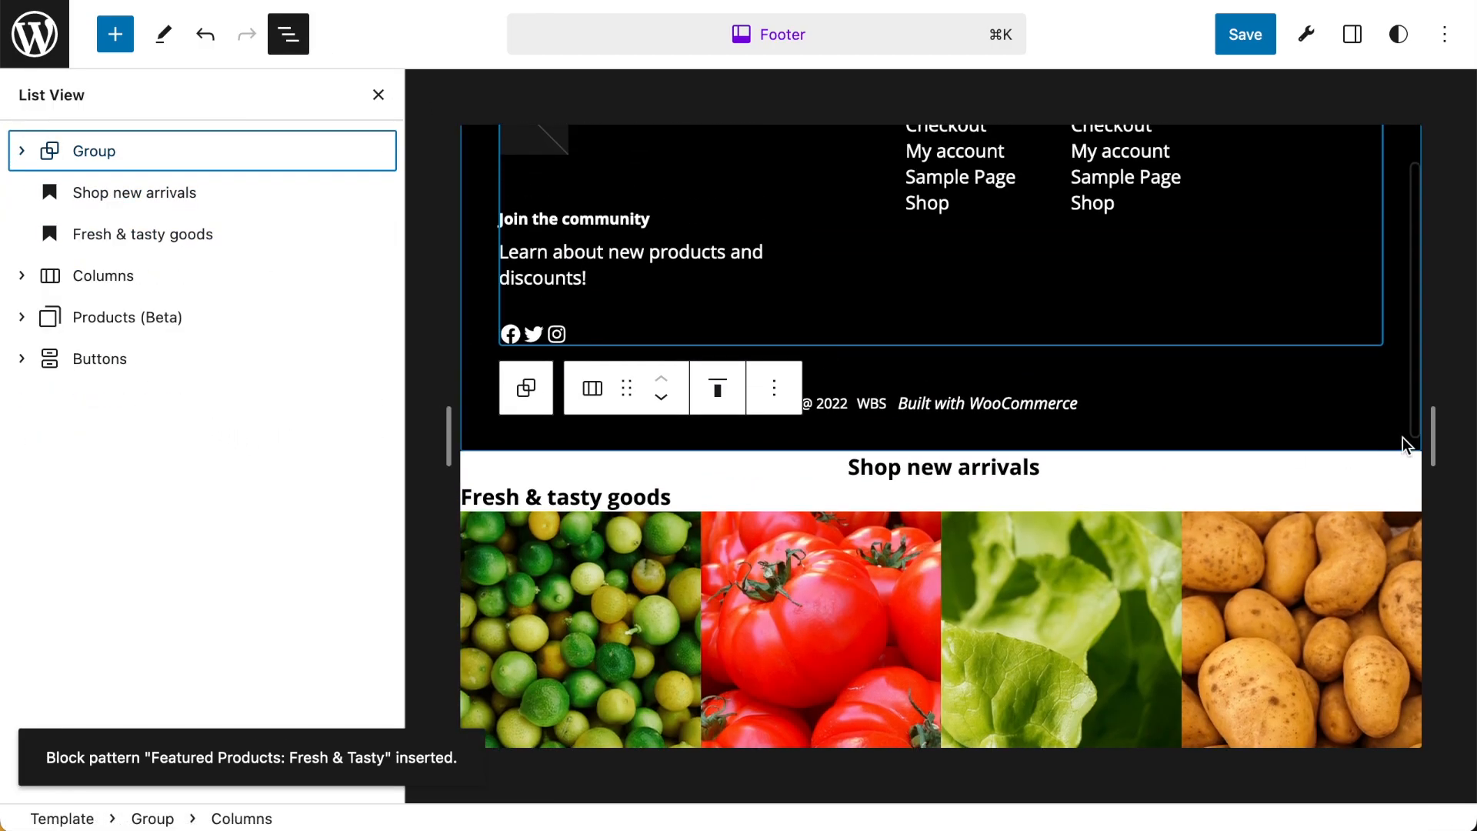
click(1236, 424)
scroll(1237, 424, up, 1)
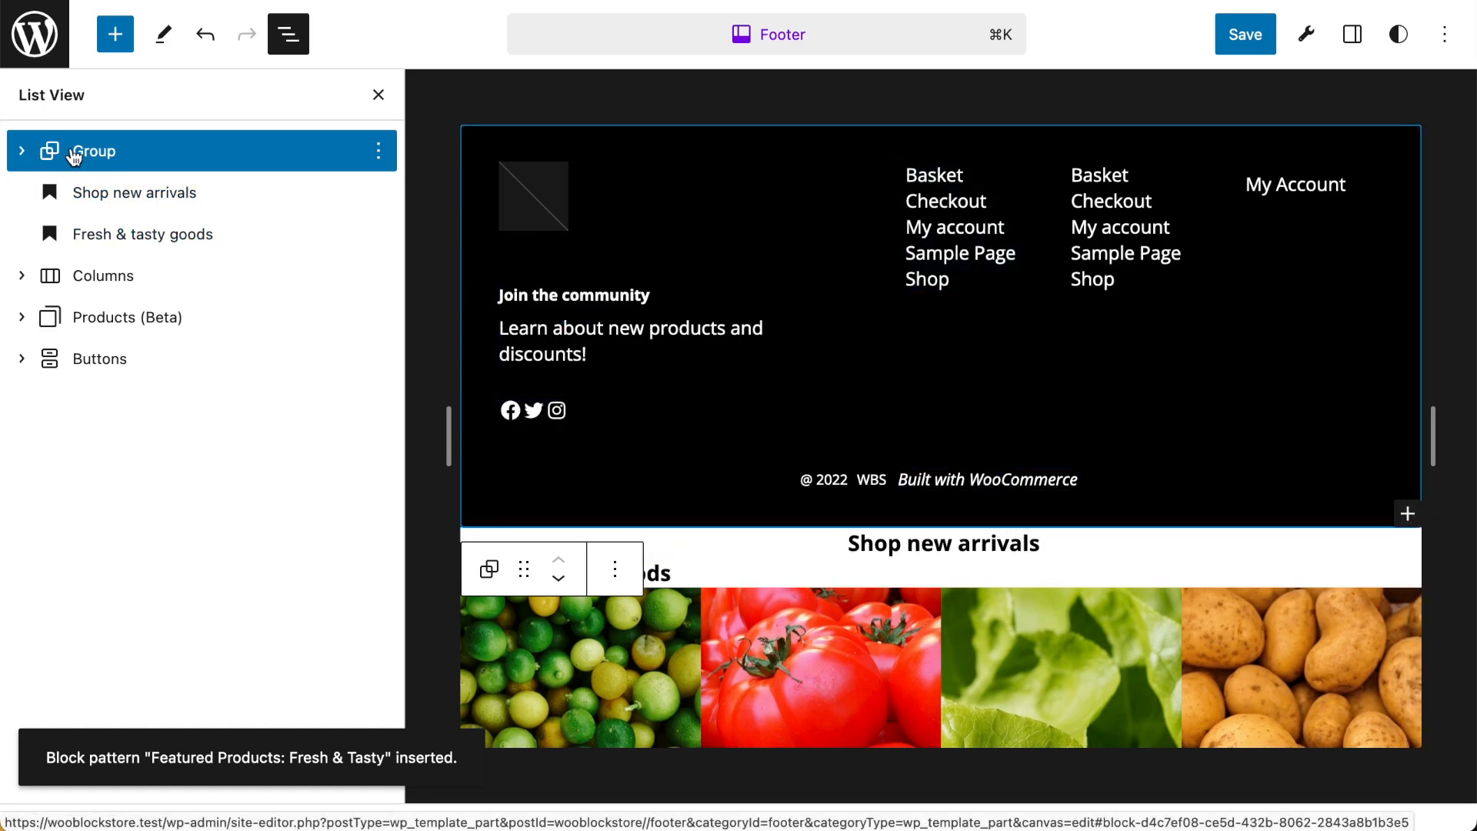
click(136, 235)
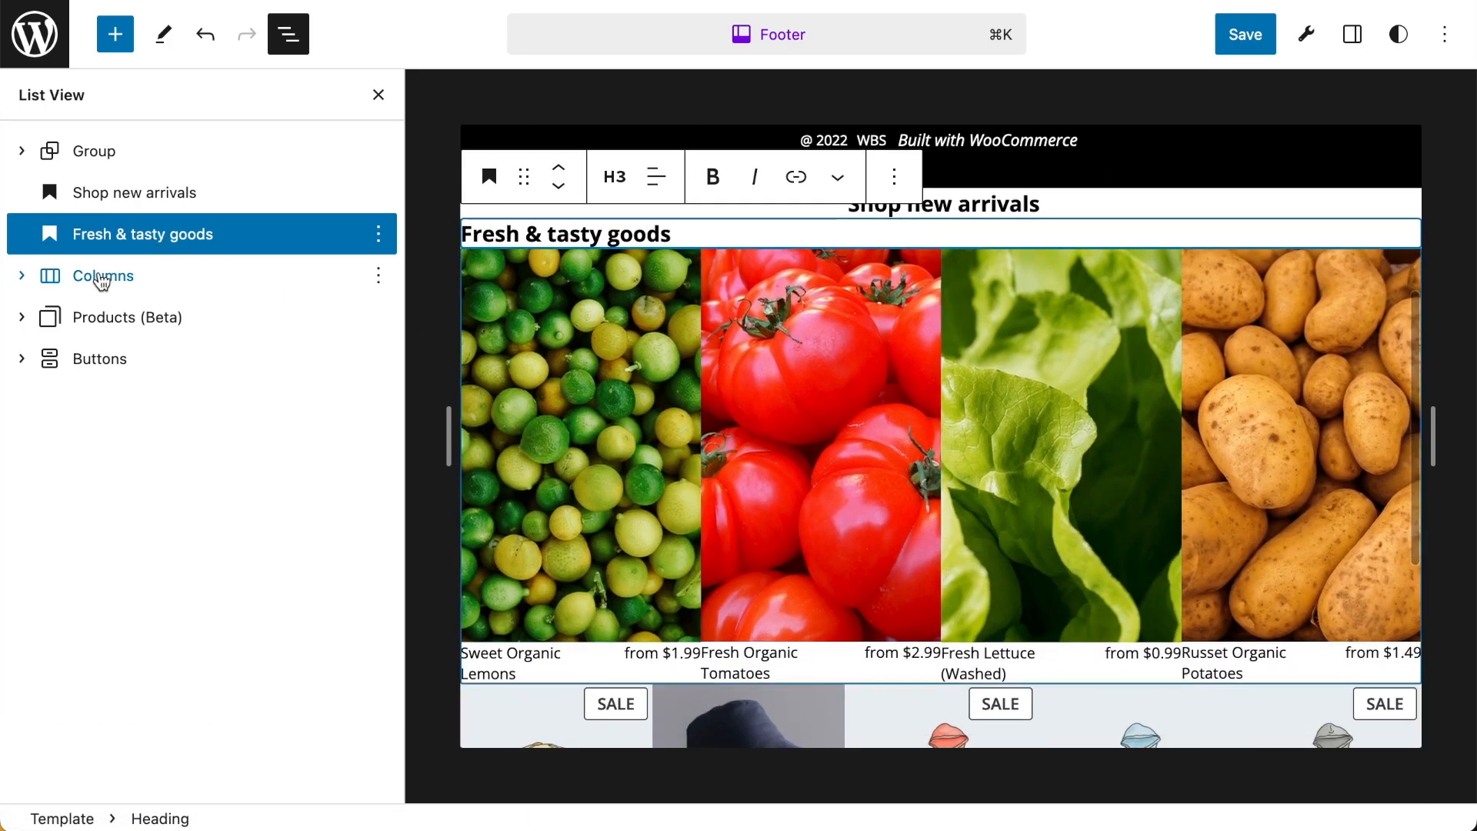
click(103, 278)
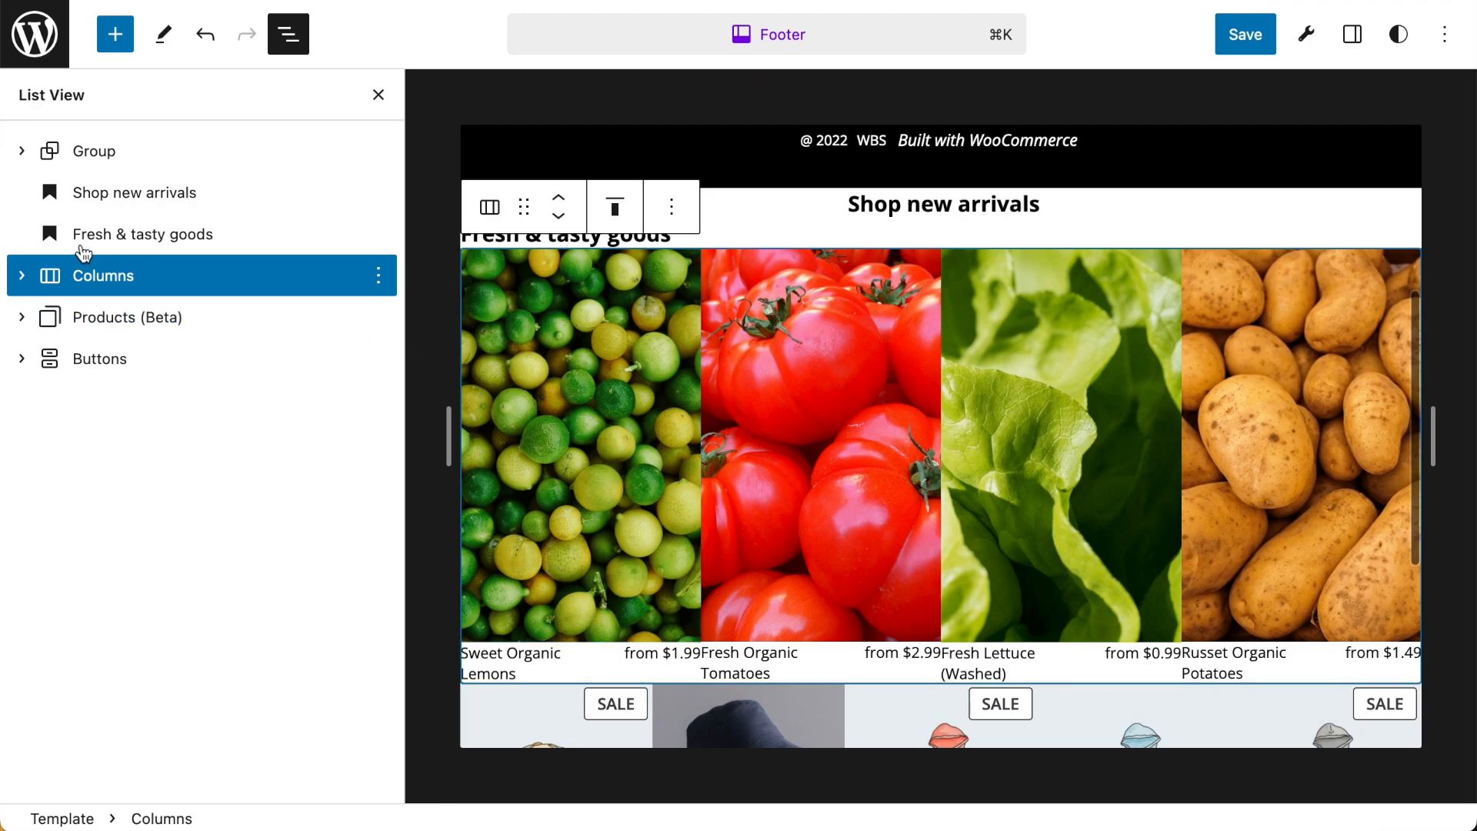
click(76, 235)
click(89, 198)
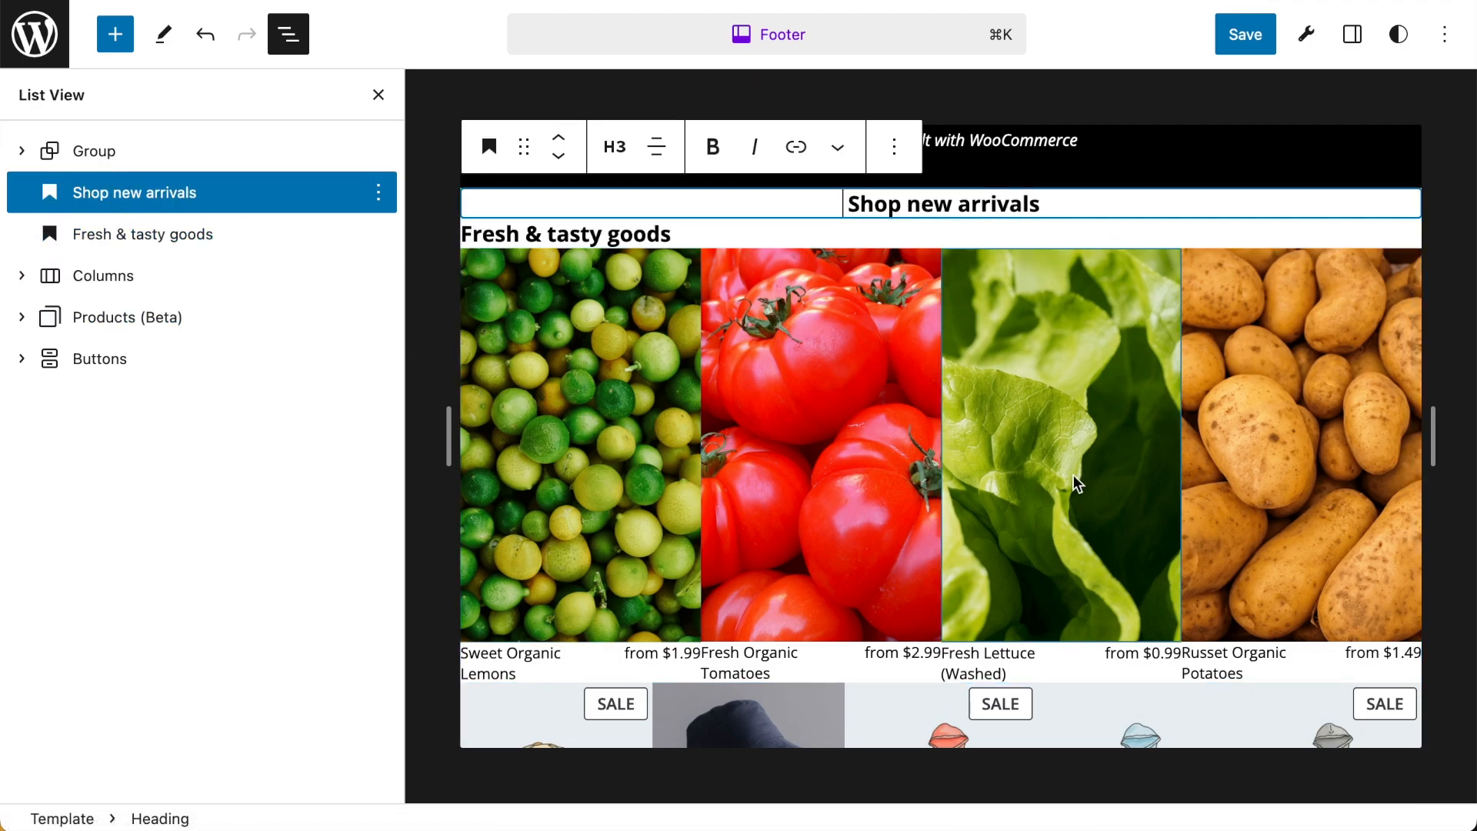
scroll(1077, 485, down, 2)
scroll(1015, 490, up, 2)
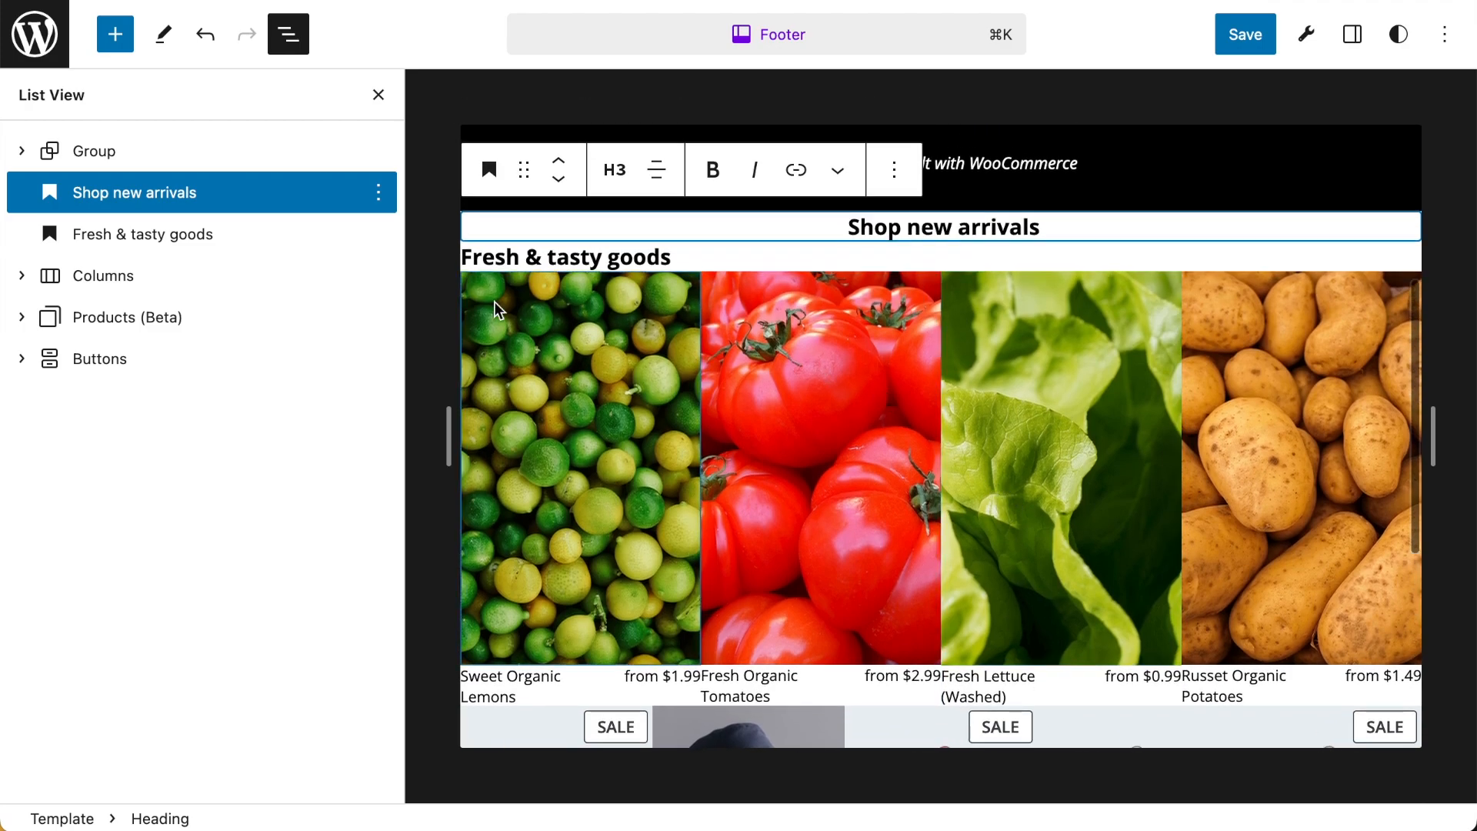
- Group the Fresh & tasty goods heading together with the Columns block below it
click(123, 244)
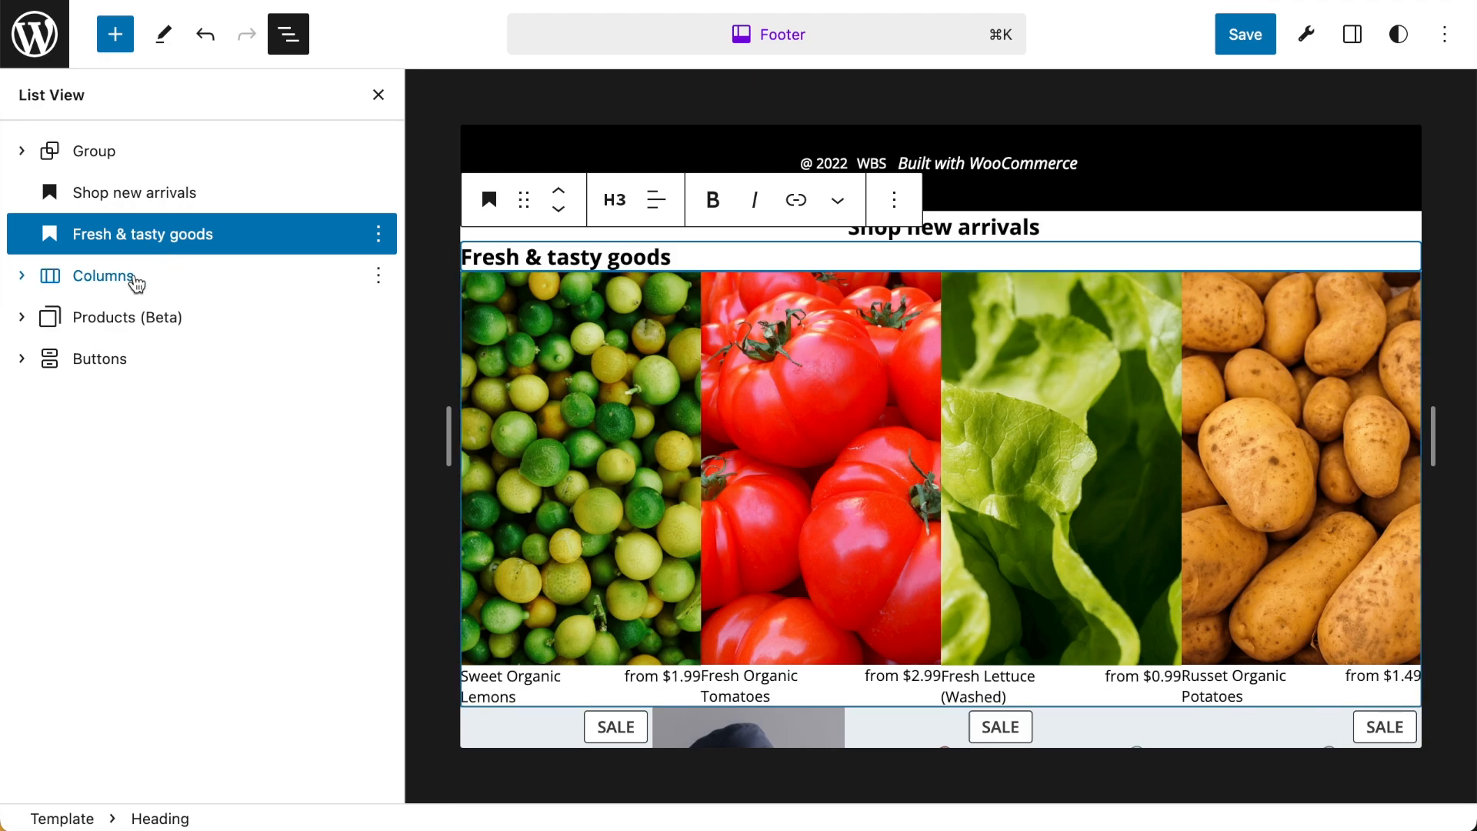
shift+click(121, 279)
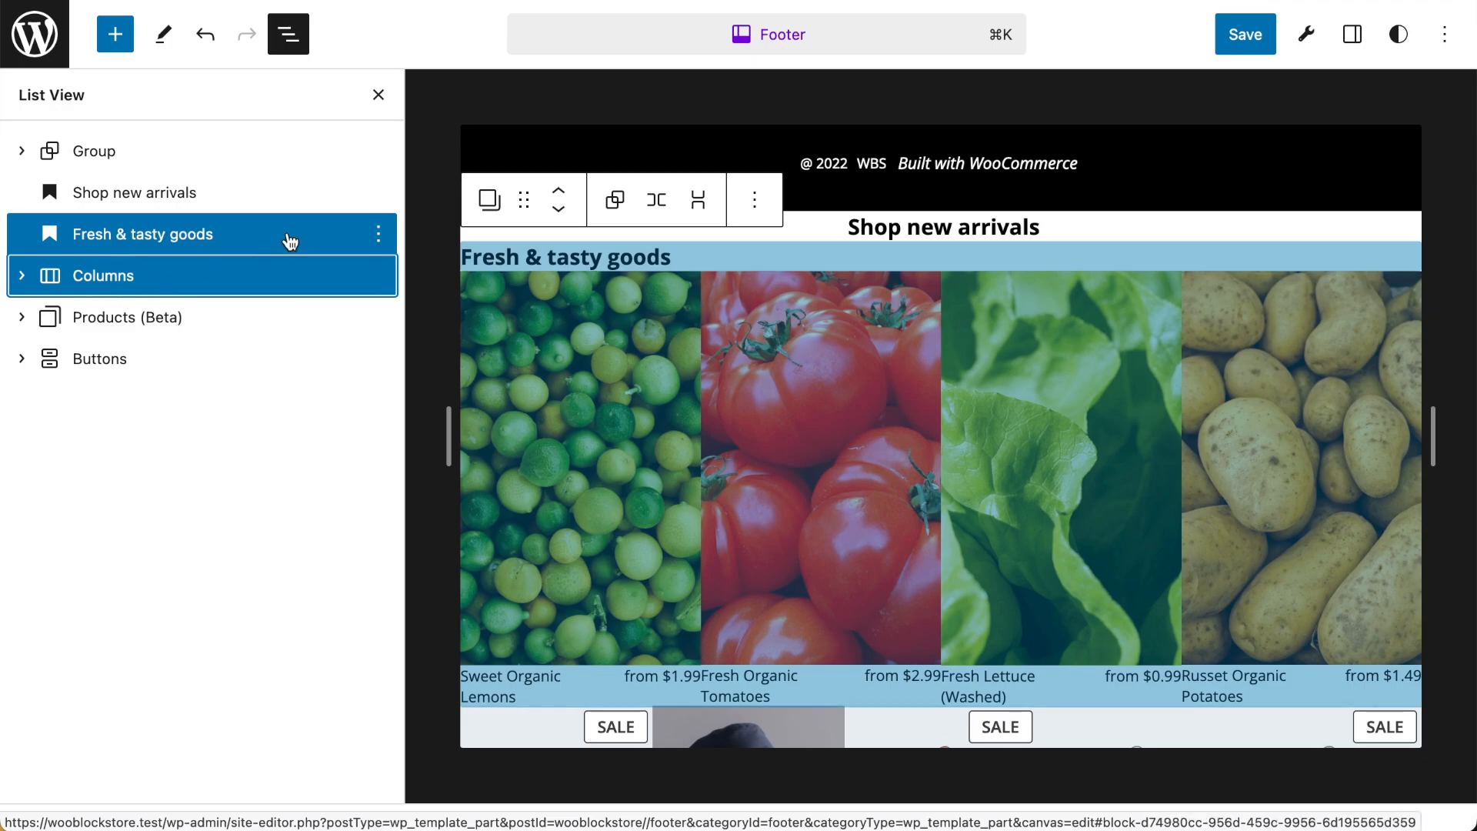
click(378, 234)
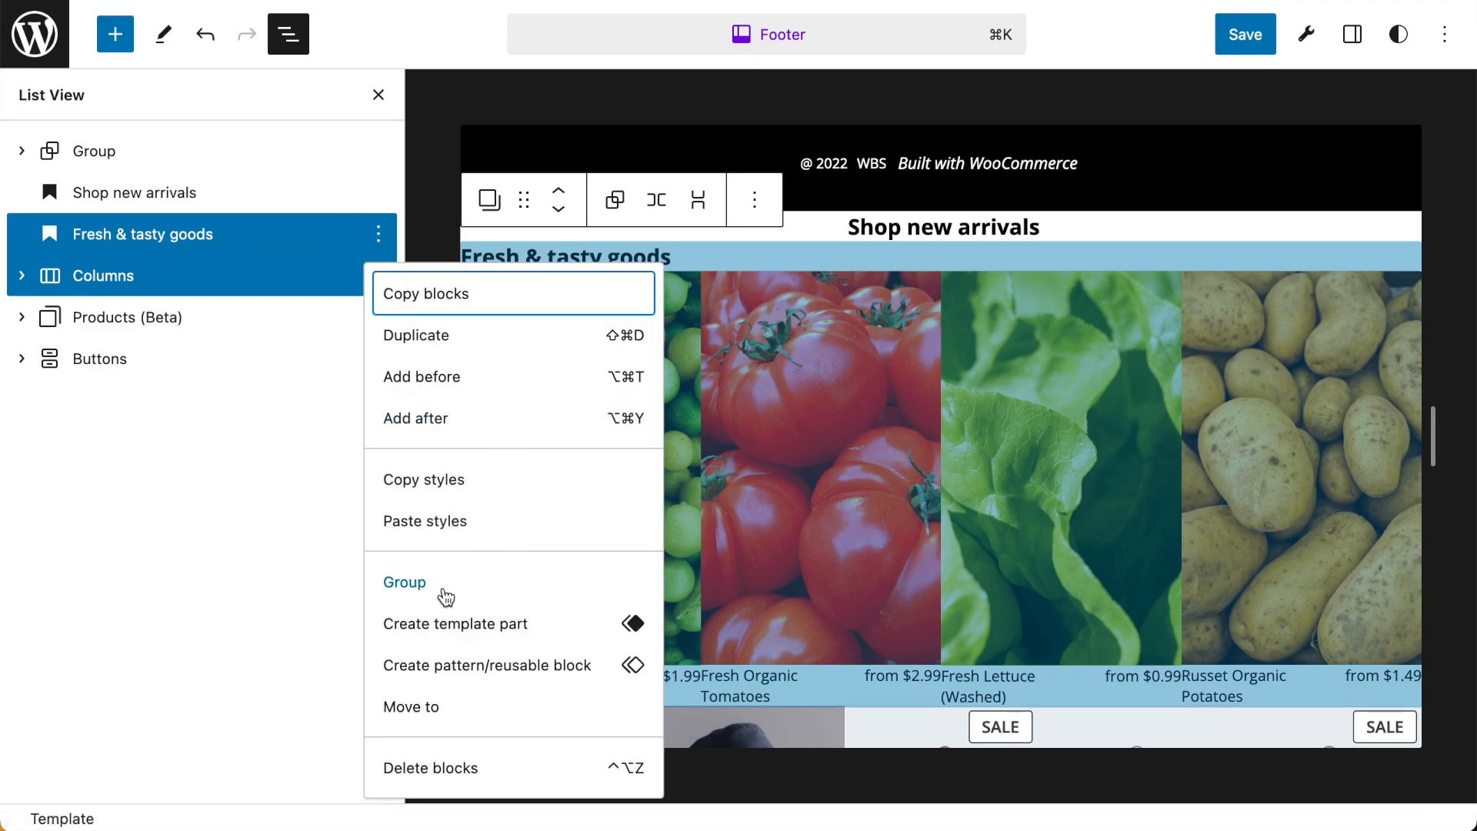
click(432, 589)
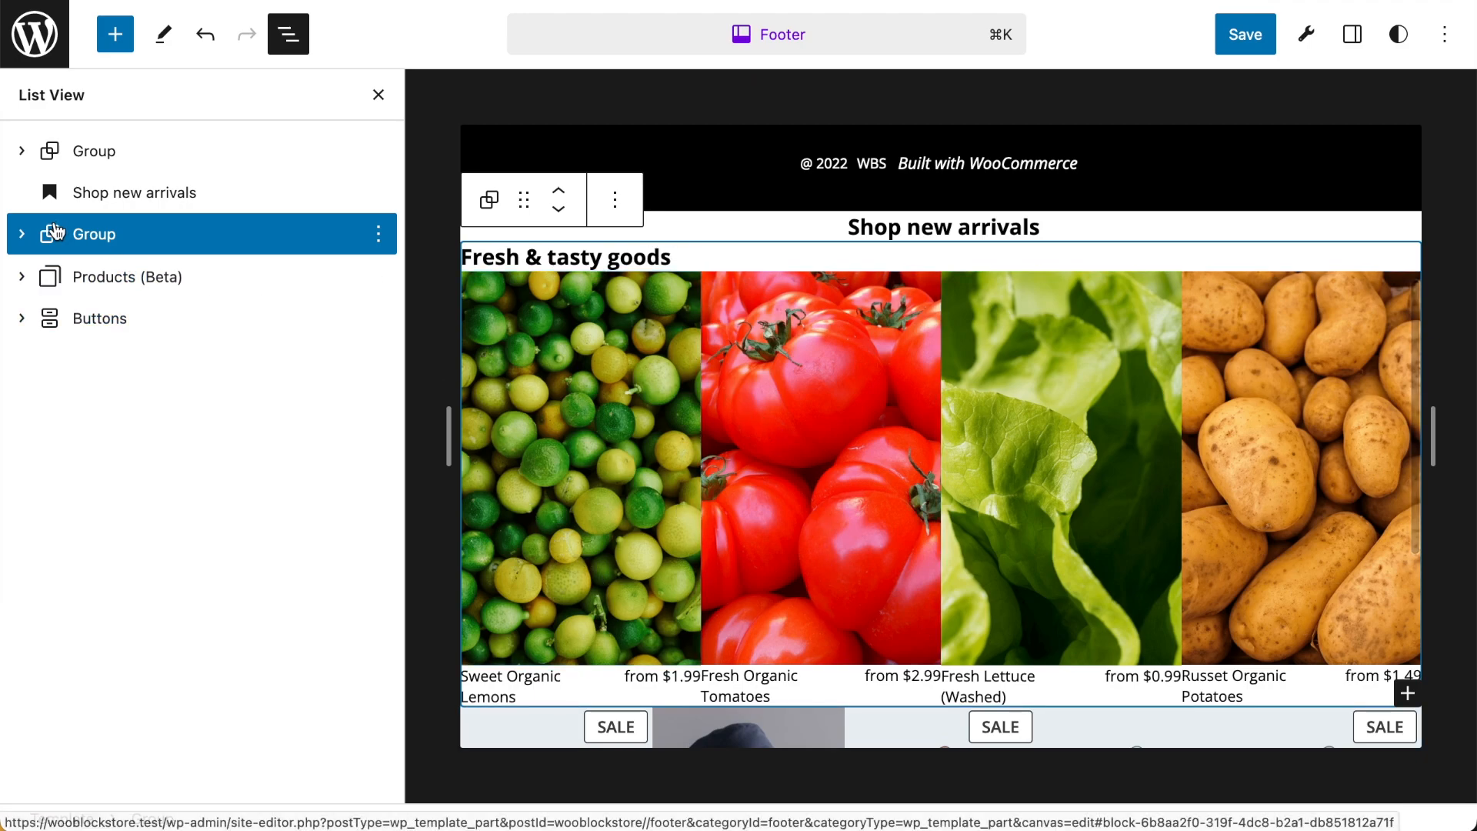
- Move the Fresh & tasty goods group up to the very start of the template part, above the dark footer
scroll(561, 237, up, 3)
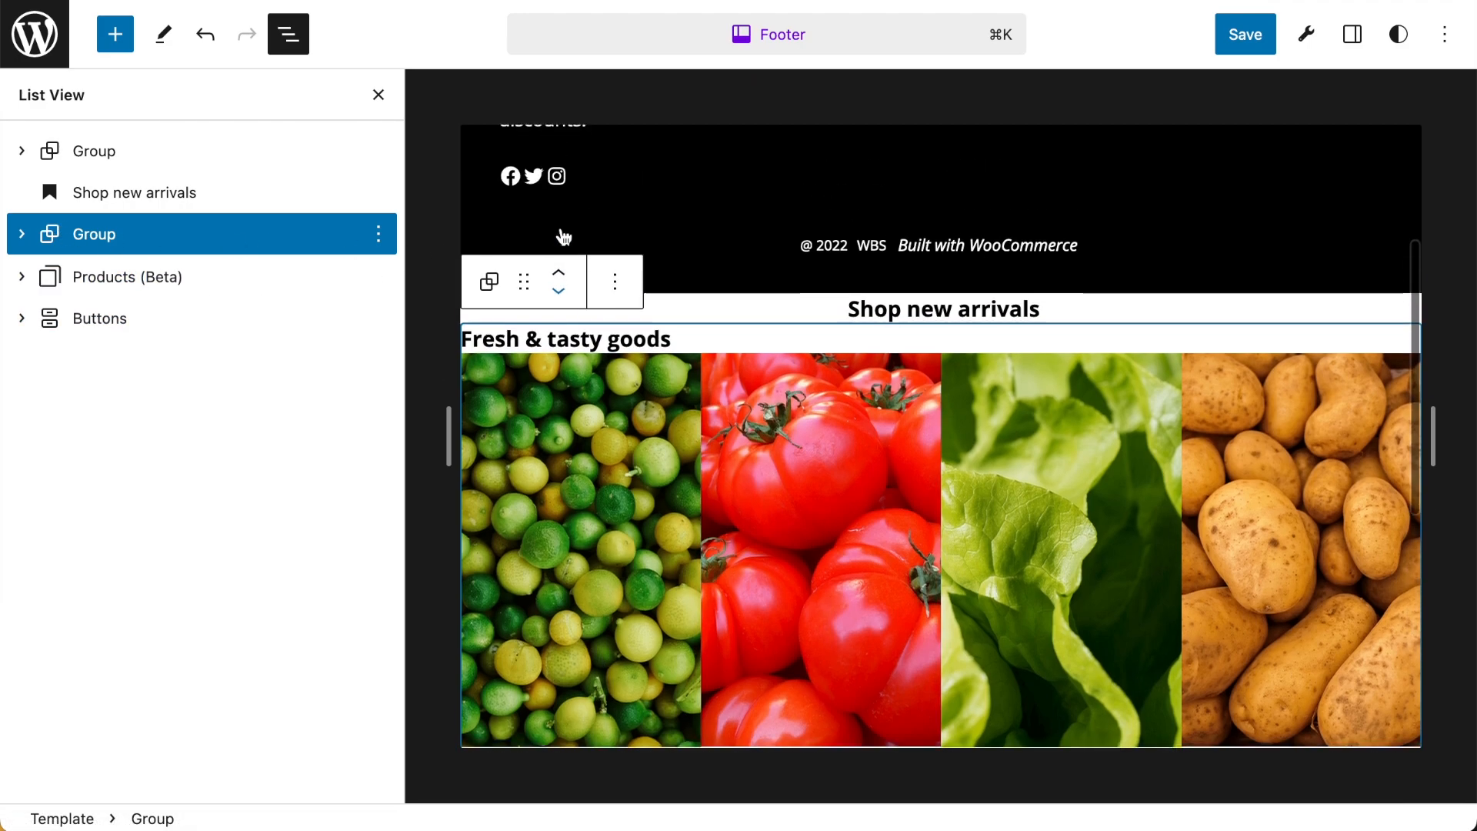
click(560, 319)
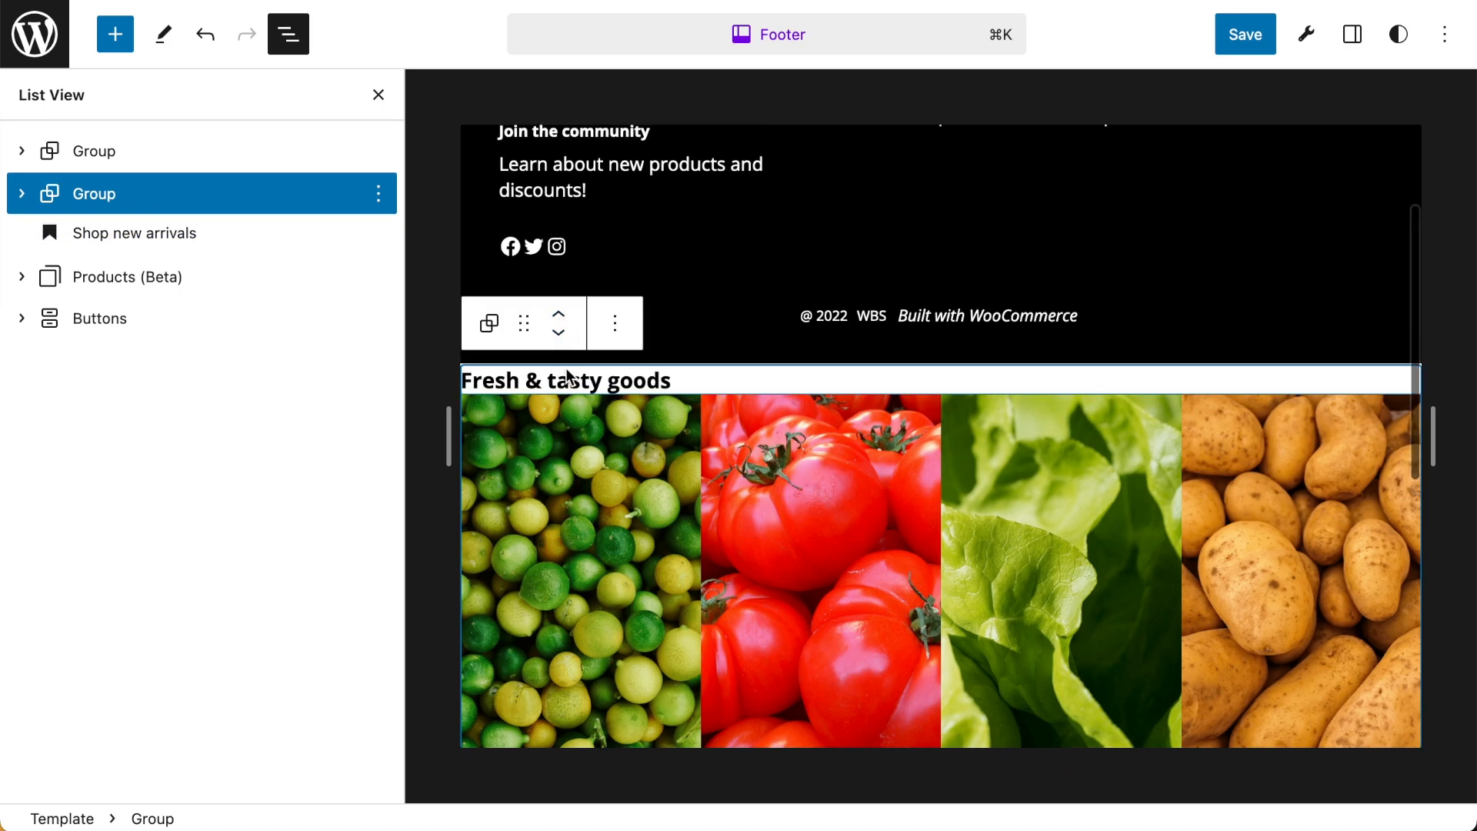
click(563, 329)
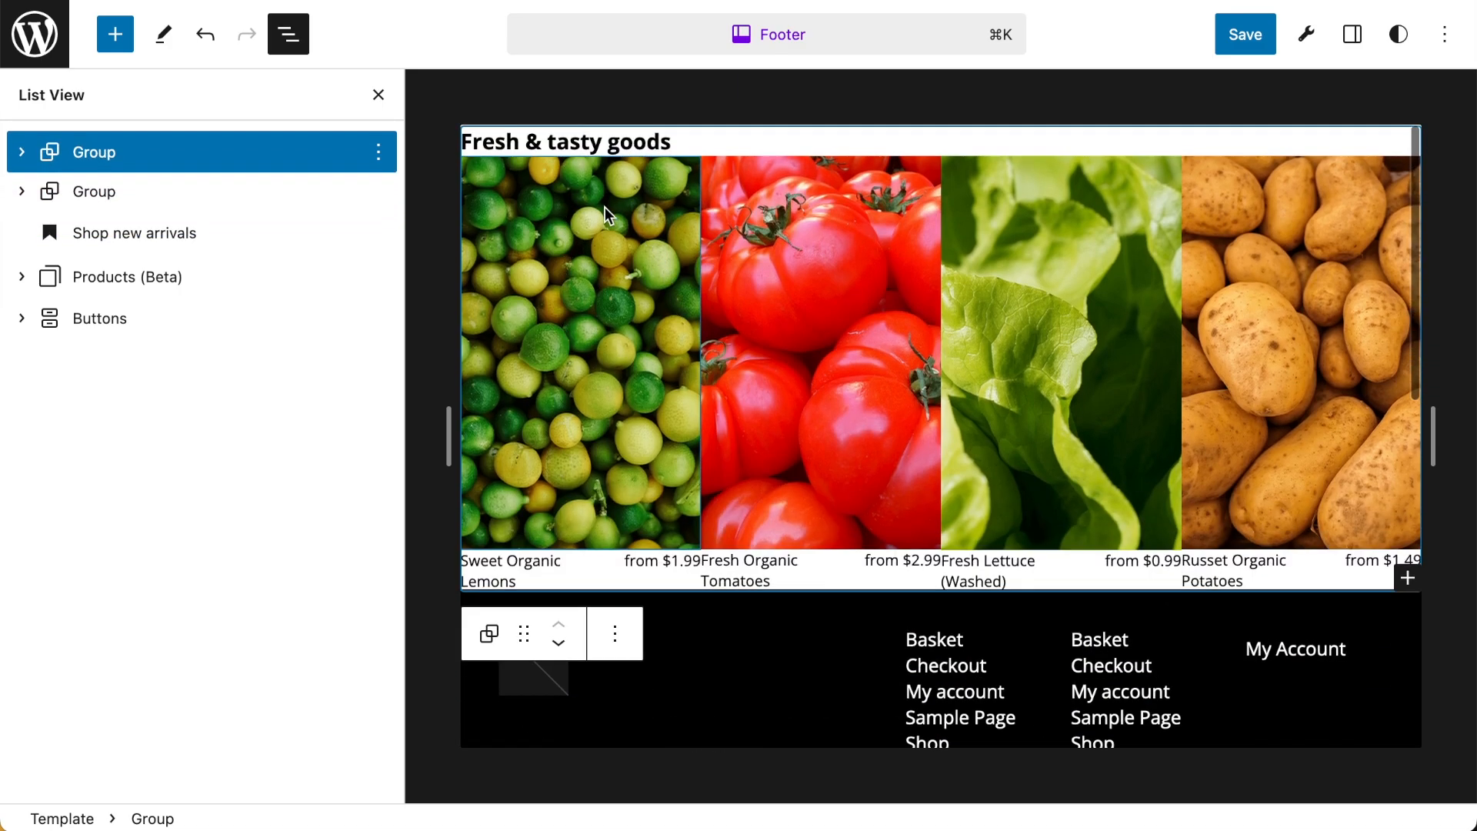
- Group the Shop new arrivals heading with its Products (Beta) and Buttons blocks
click(86, 233)
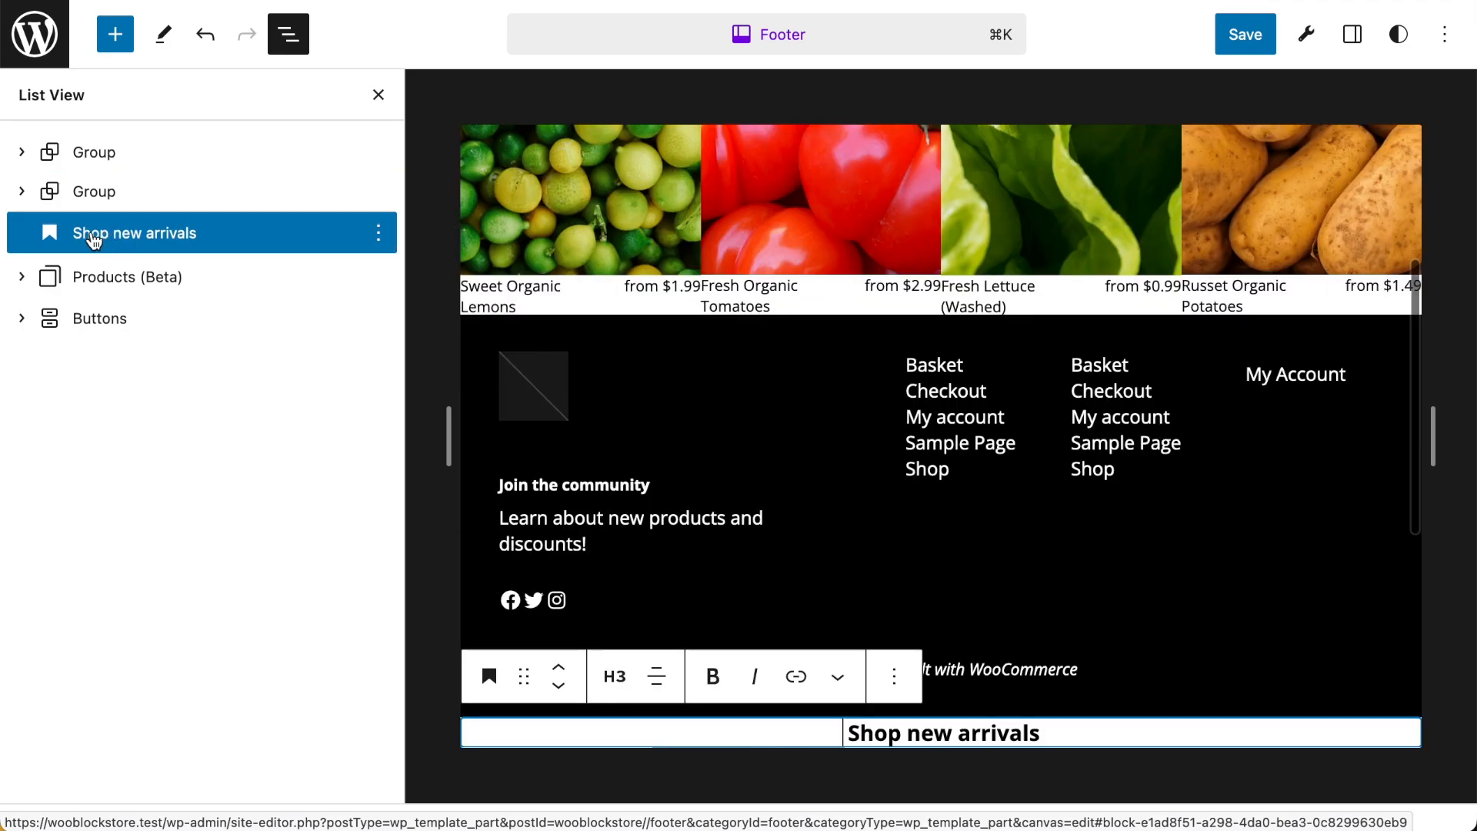
scroll(769, 367, down, 6)
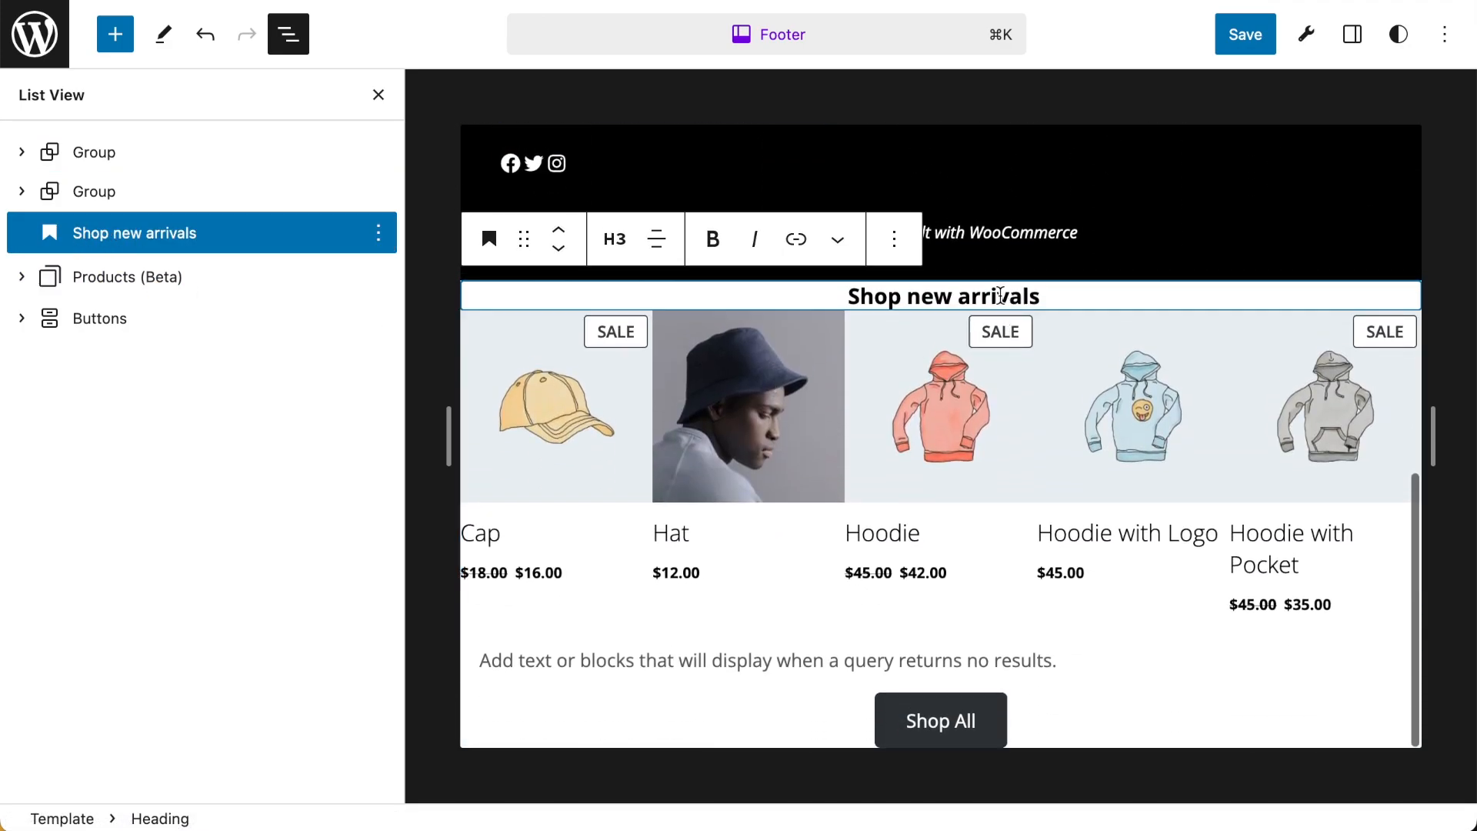
shift+click(158, 281)
shift+click(100, 319)
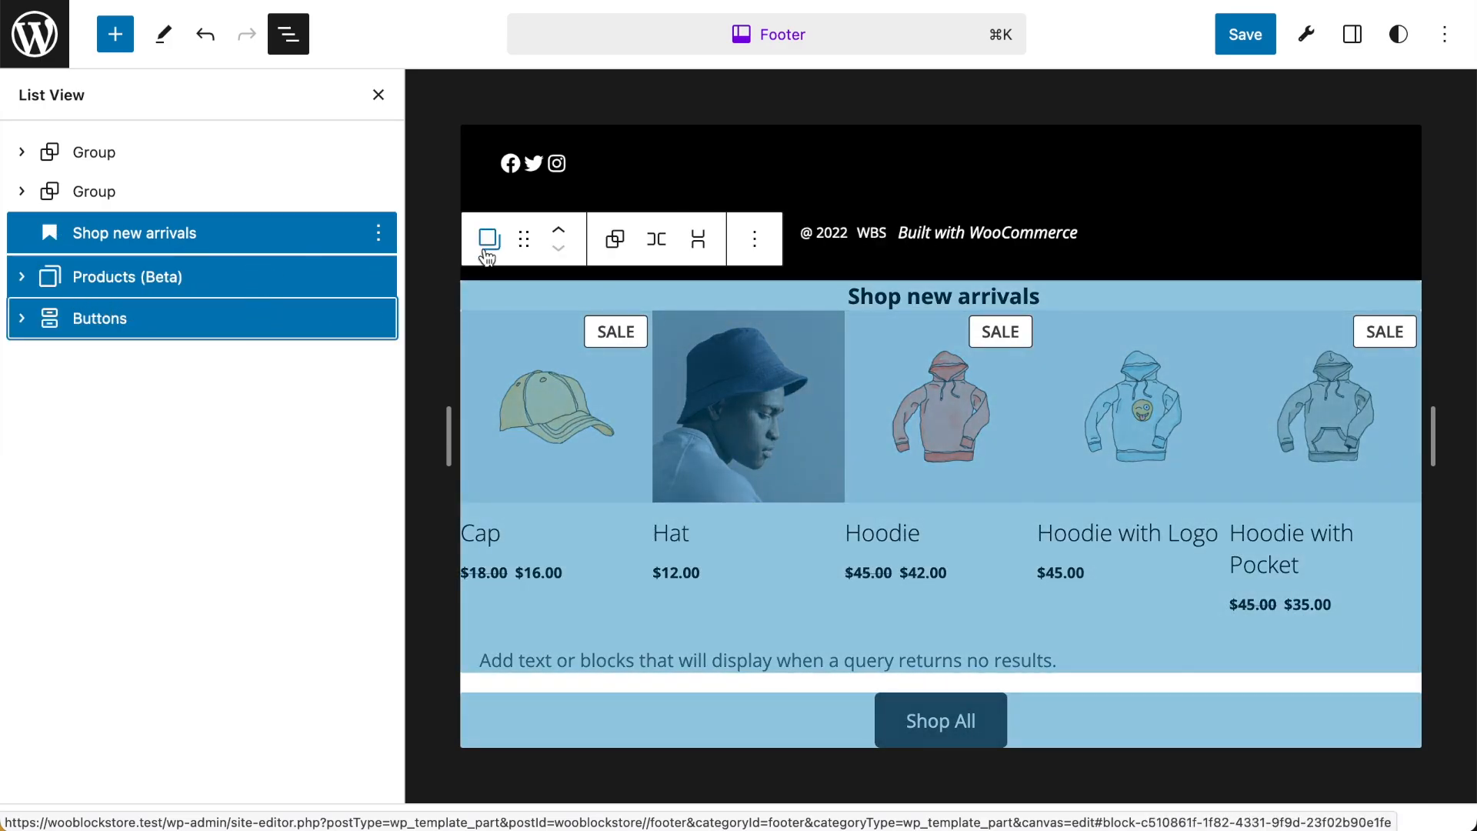
key(super+g)
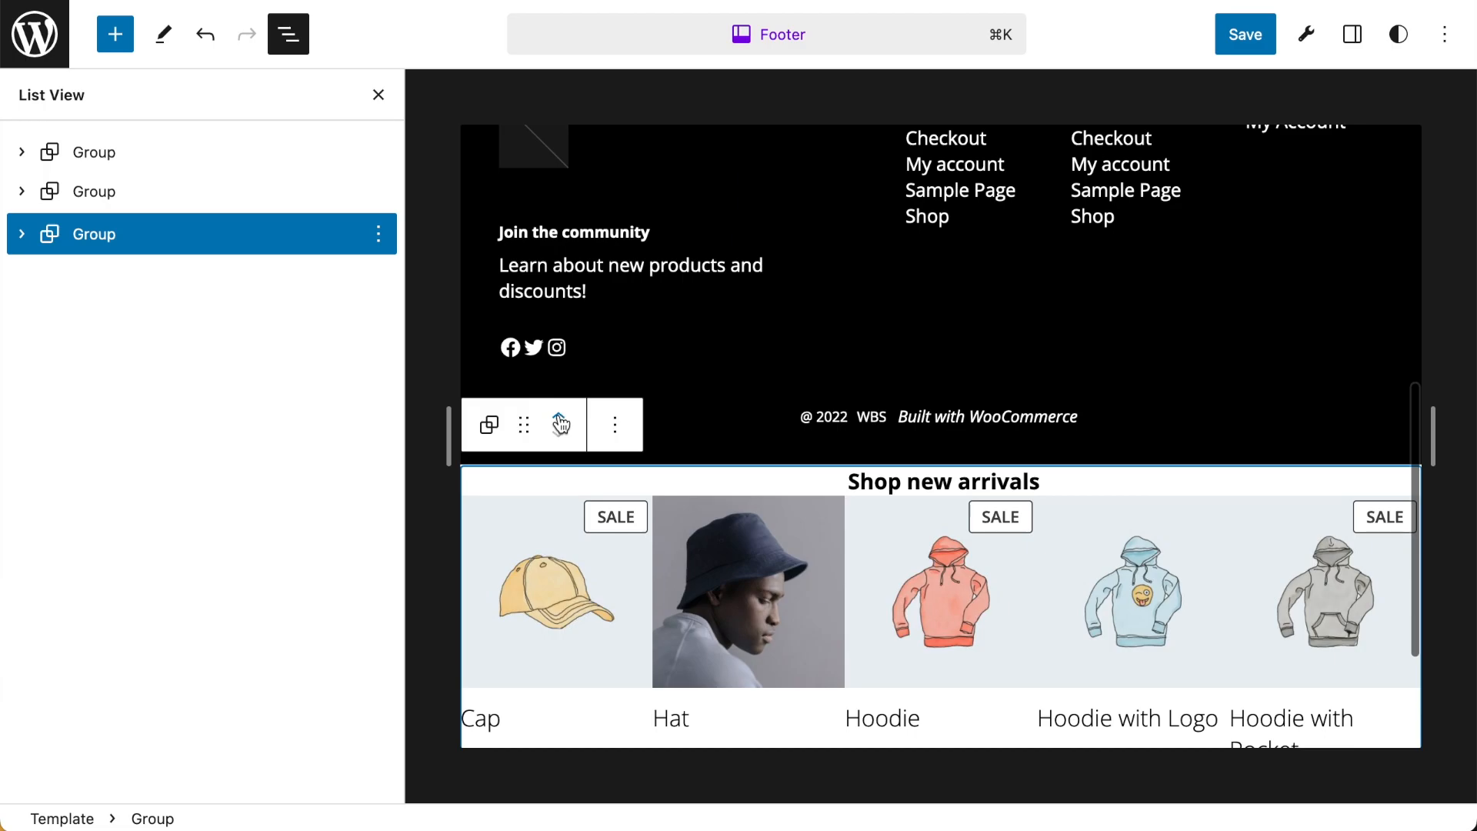
- Reorder the Shop new arrivals group so it sits between the Fresh & tasty goods group and the dark footer
click(560, 421)
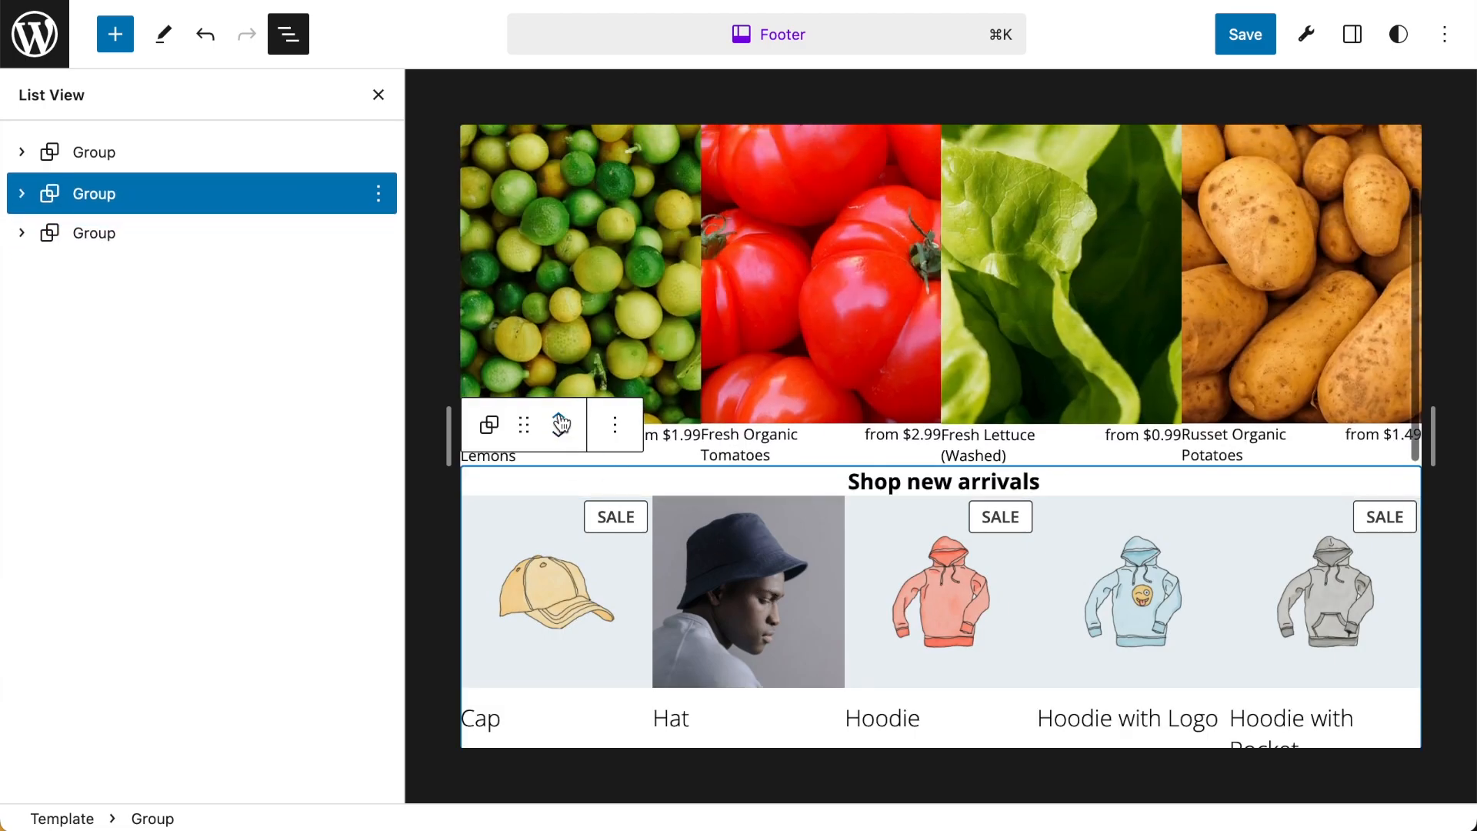
click(560, 421)
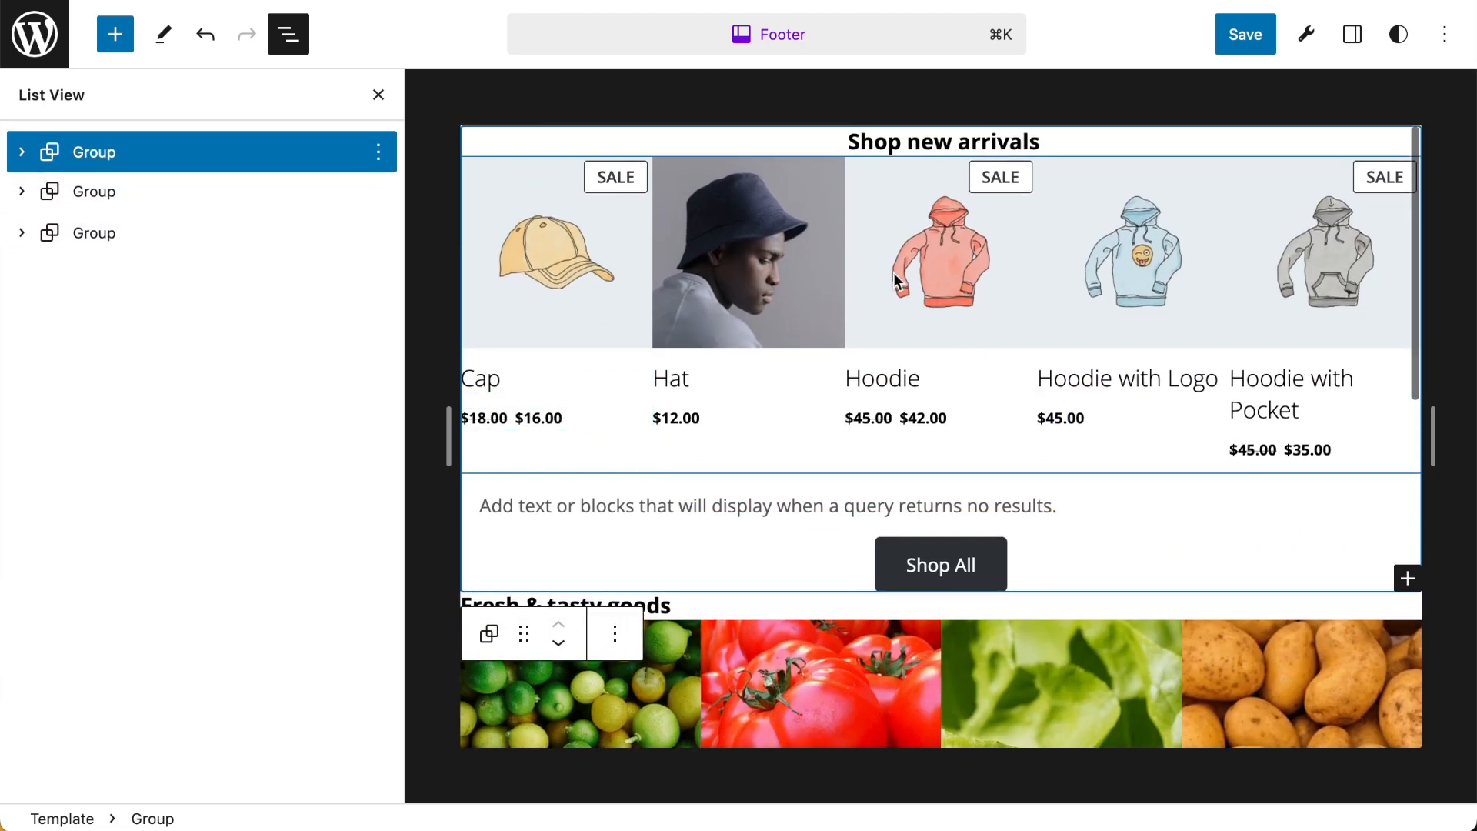
click(559, 643)
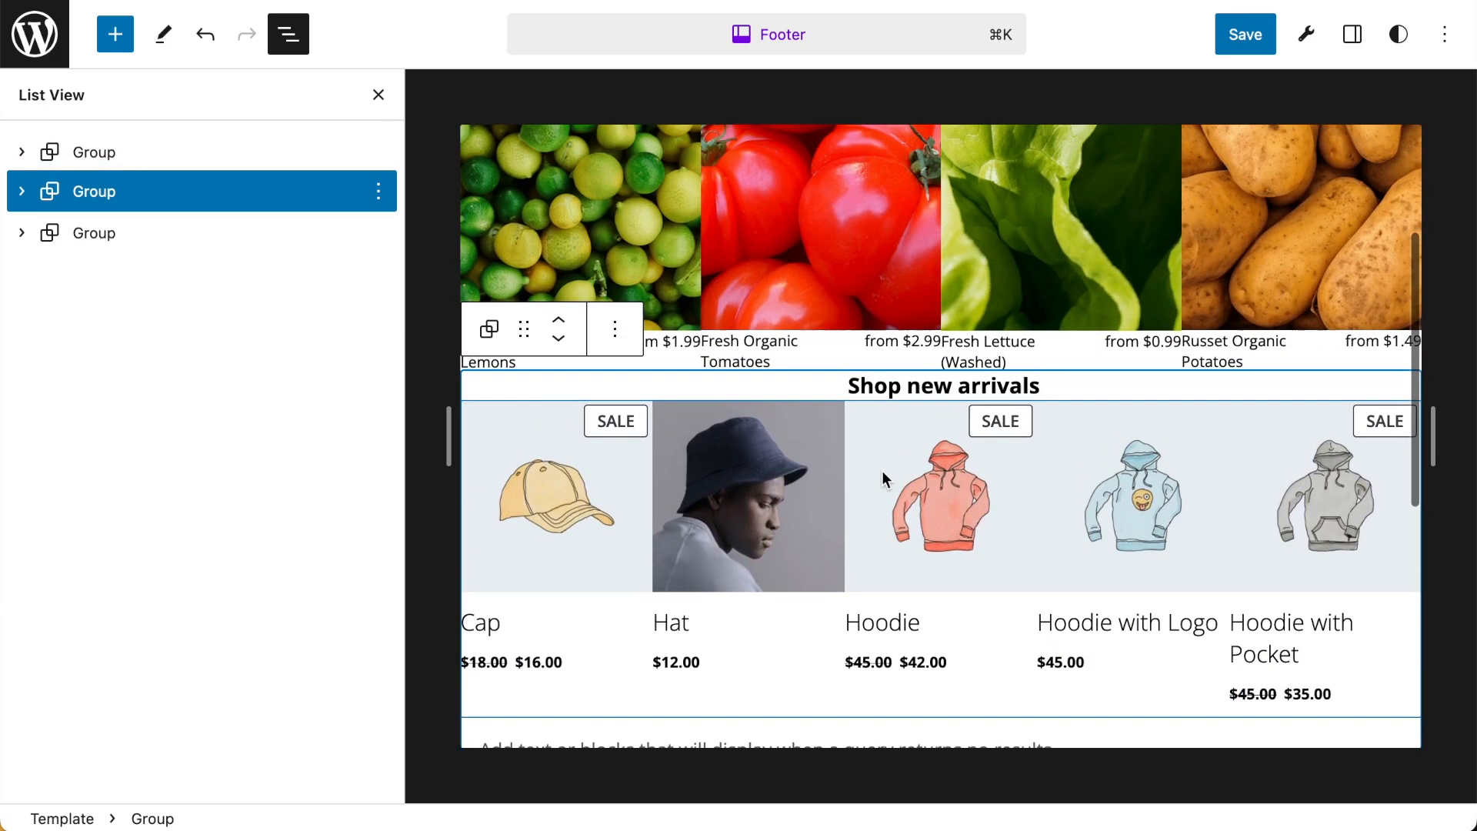
- Close List View and review the rearranged layout of the product sections and footer
click(378, 94)
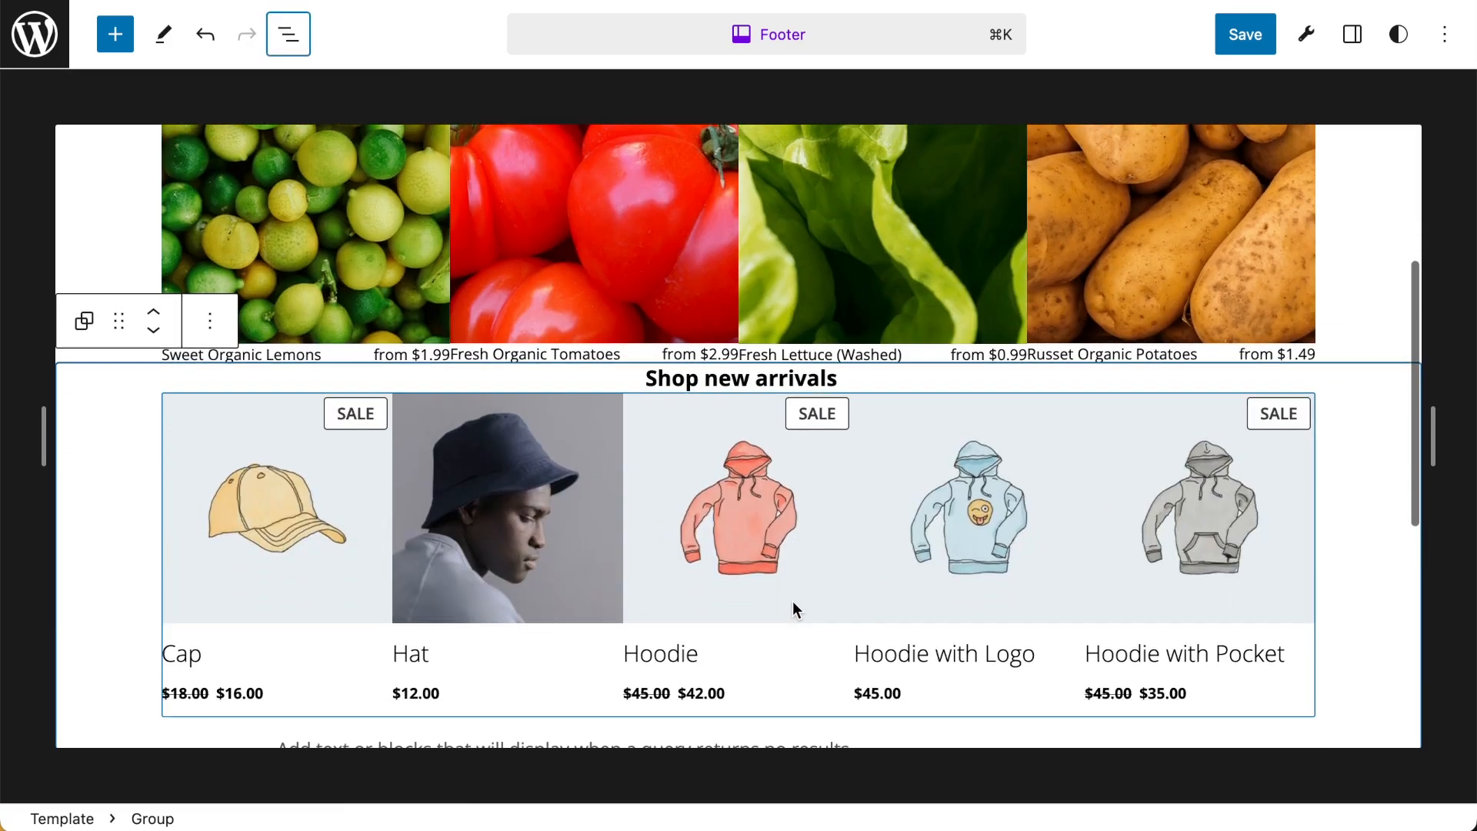
scroll(793, 601, down, 2)
scroll(774, 567, up, 6)
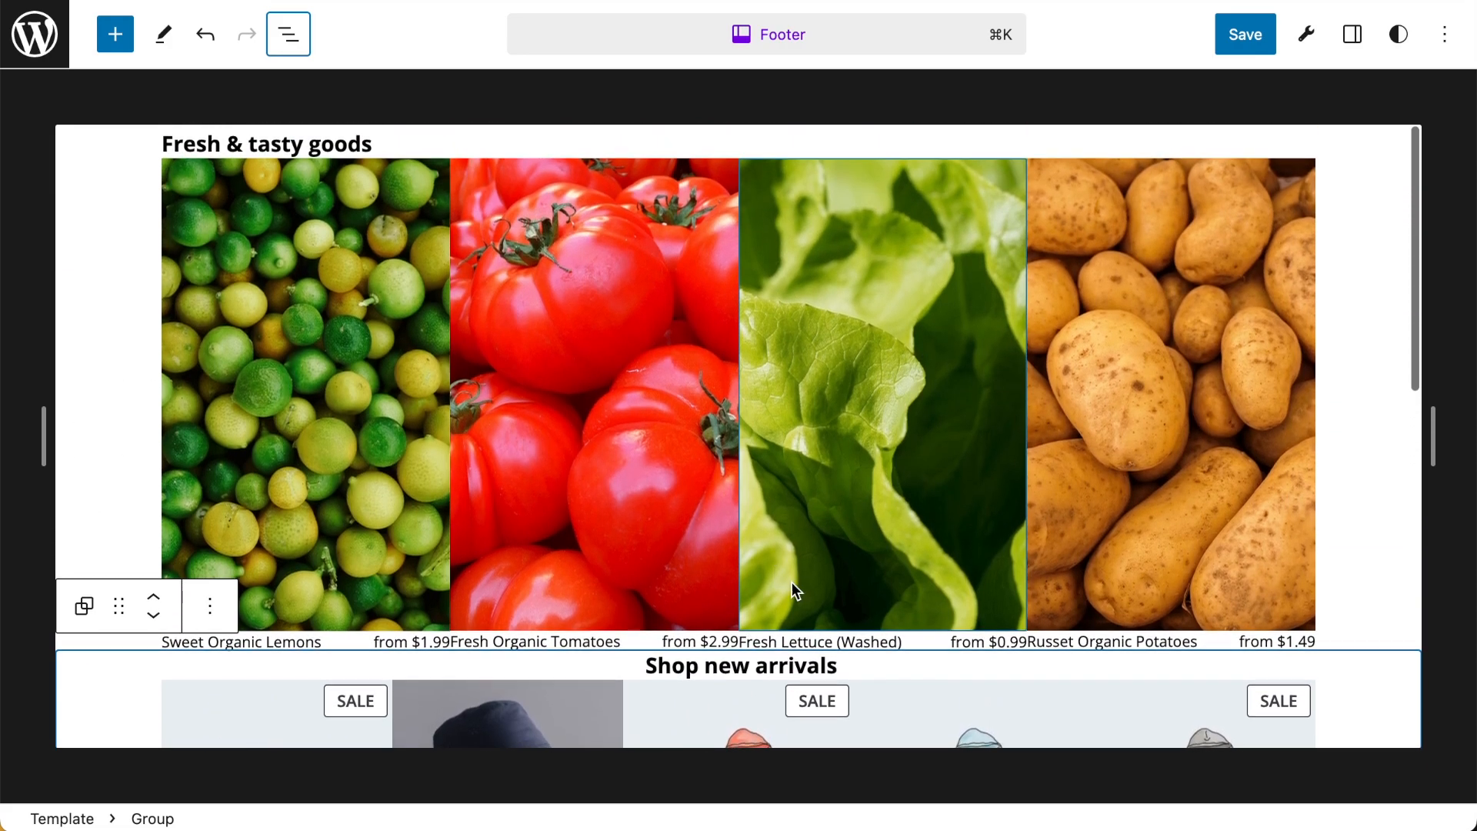
scroll(710, 479, down, 3)
scroll(709, 479, up, 3)
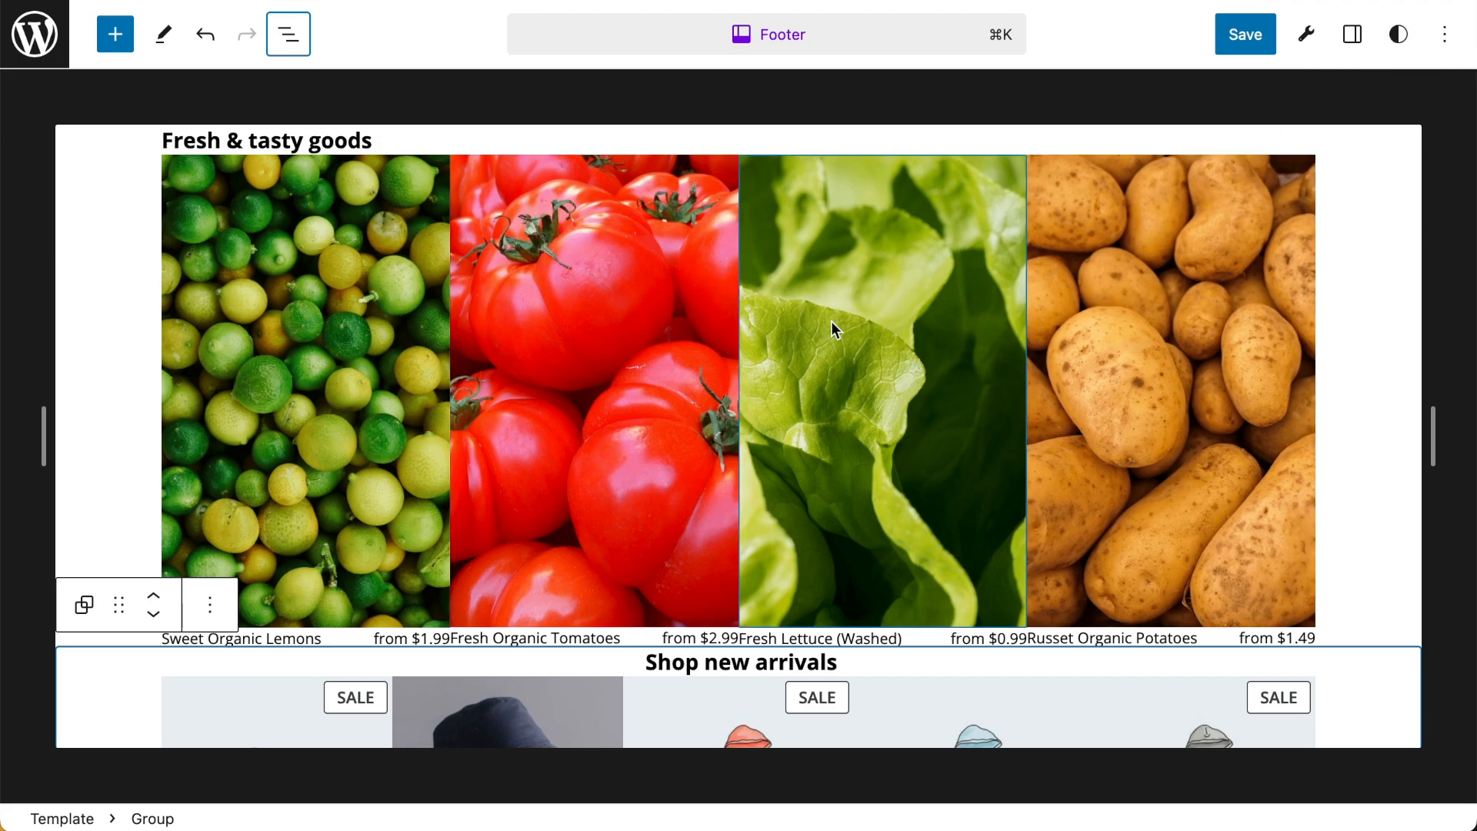
- Set the horizontal block spacing of the Columns block under Fresh & tasty goods to 4
click(482, 314)
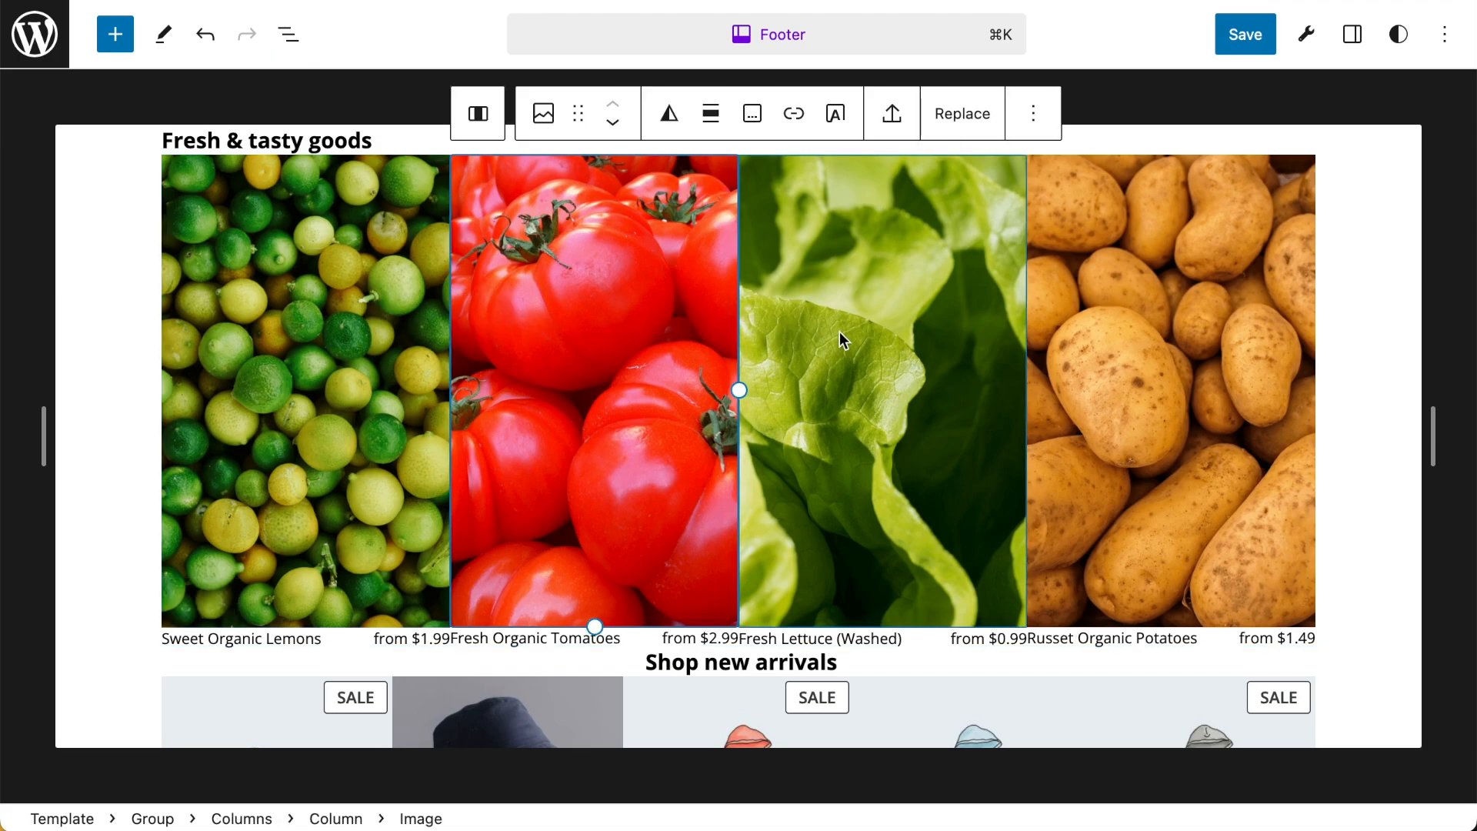
click(290, 39)
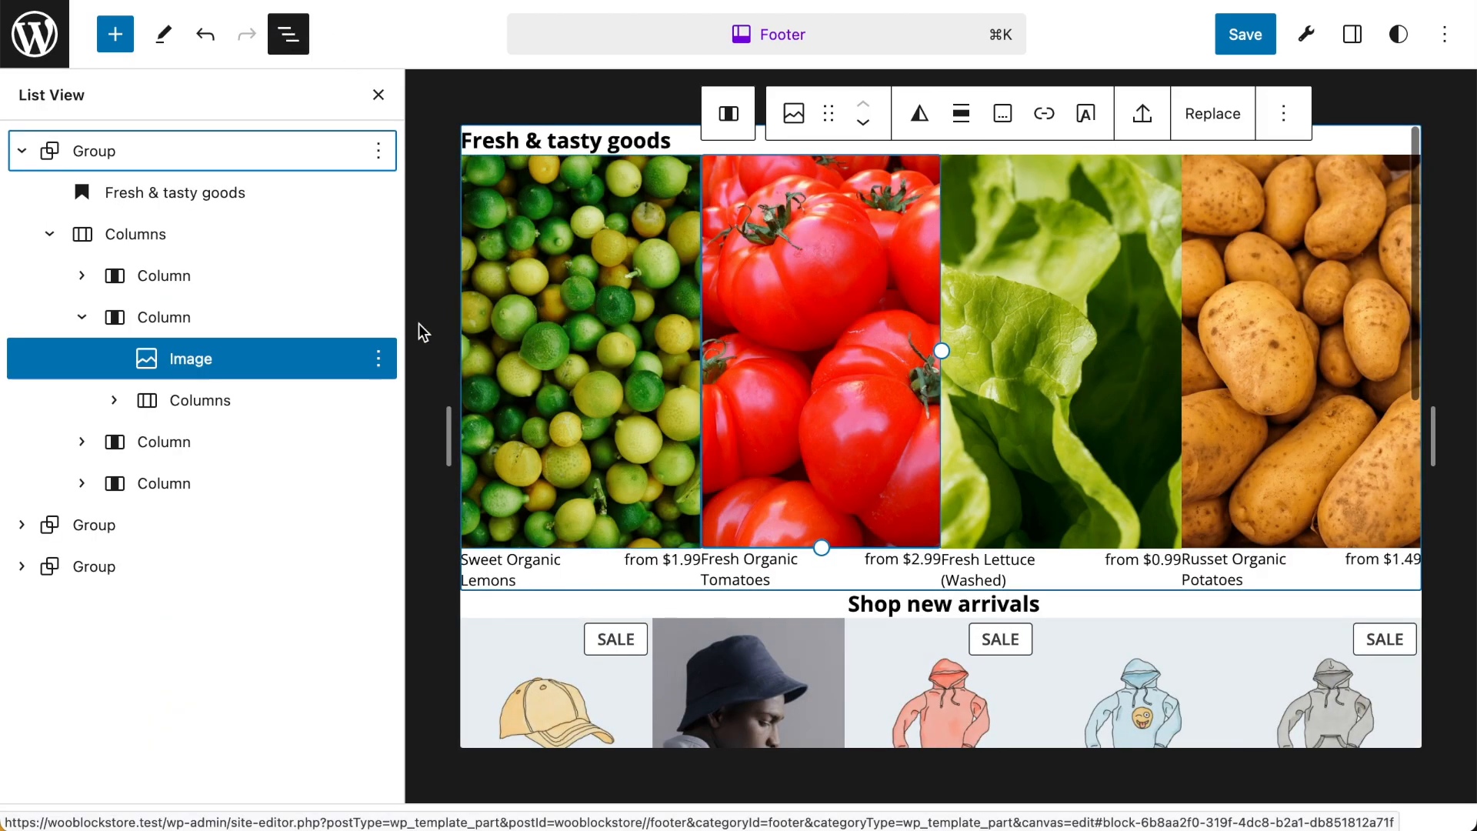
click(146, 240)
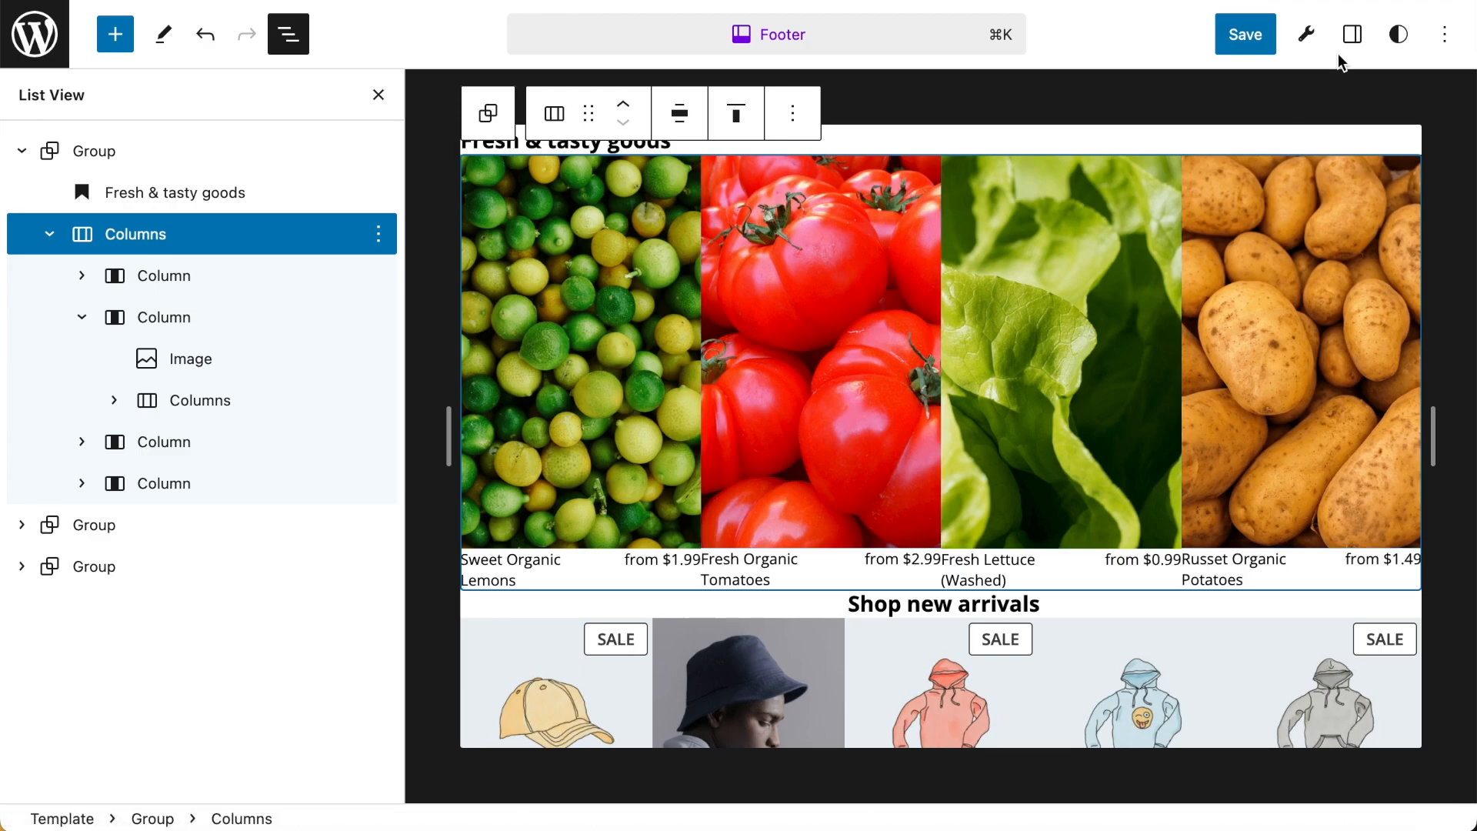
click(1353, 38)
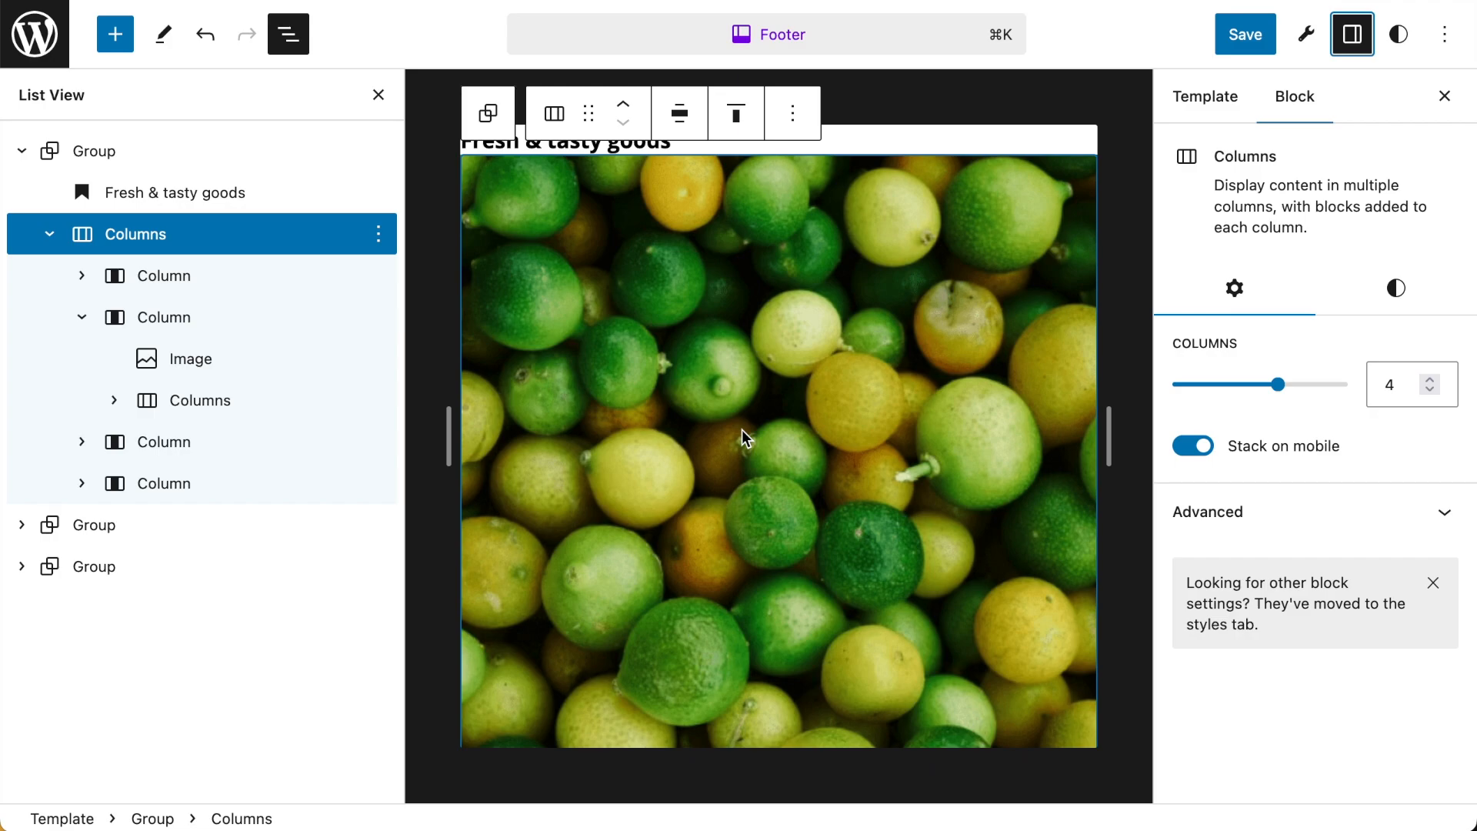
click(379, 95)
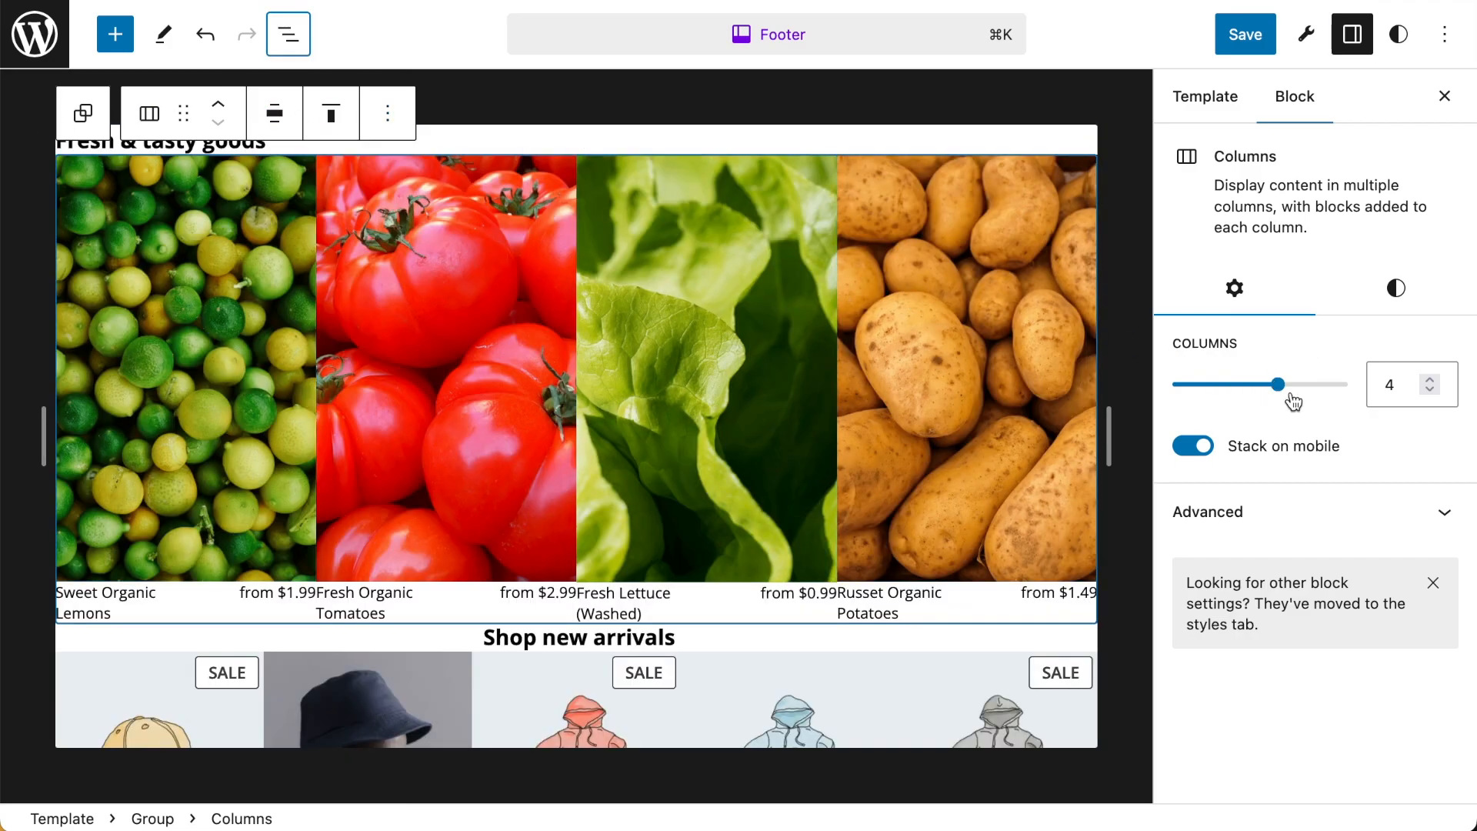
click(1402, 293)
scroll(1342, 660, down, 6)
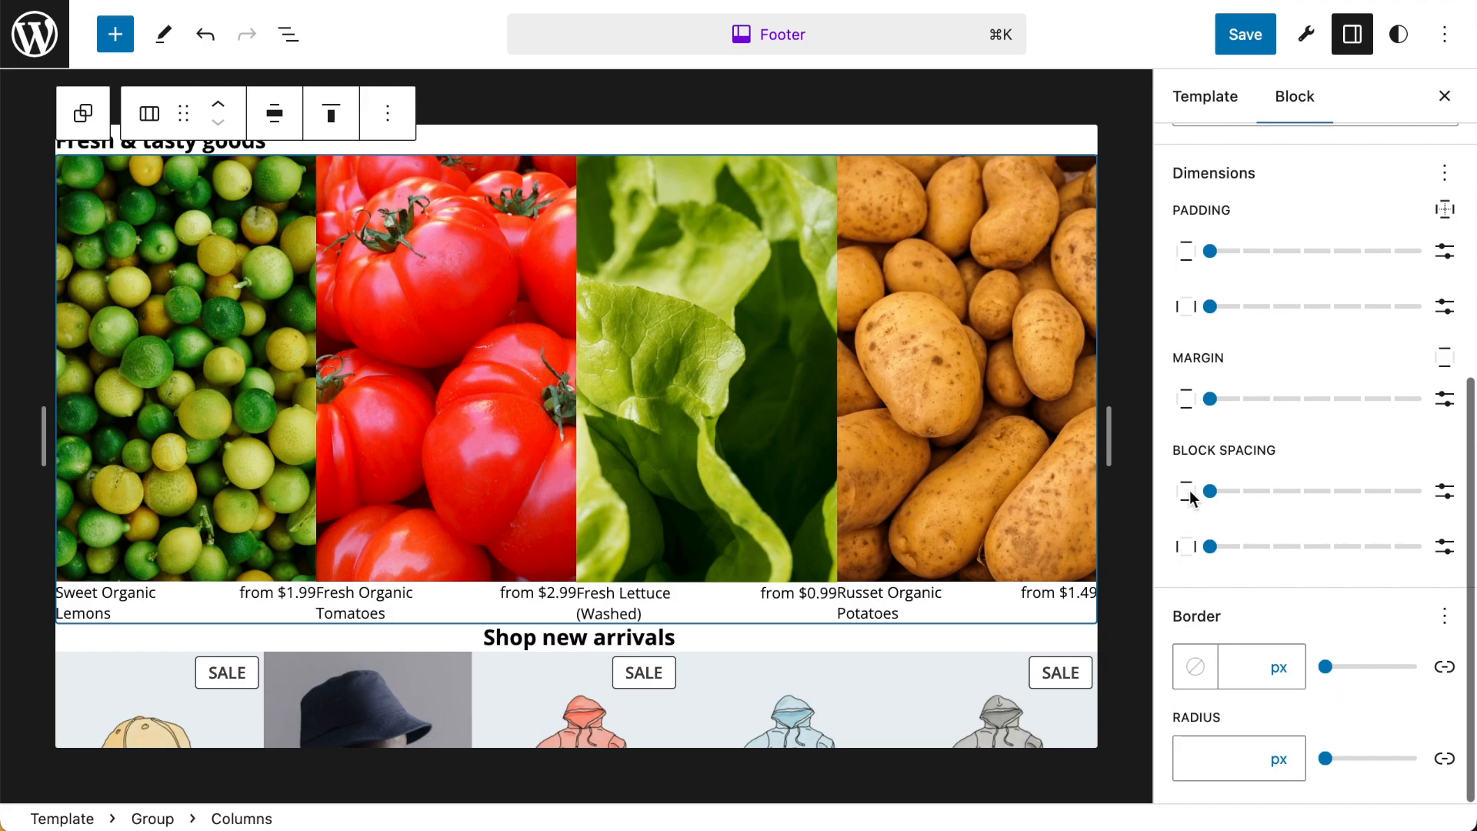
drag(1213, 554, 1331, 547)
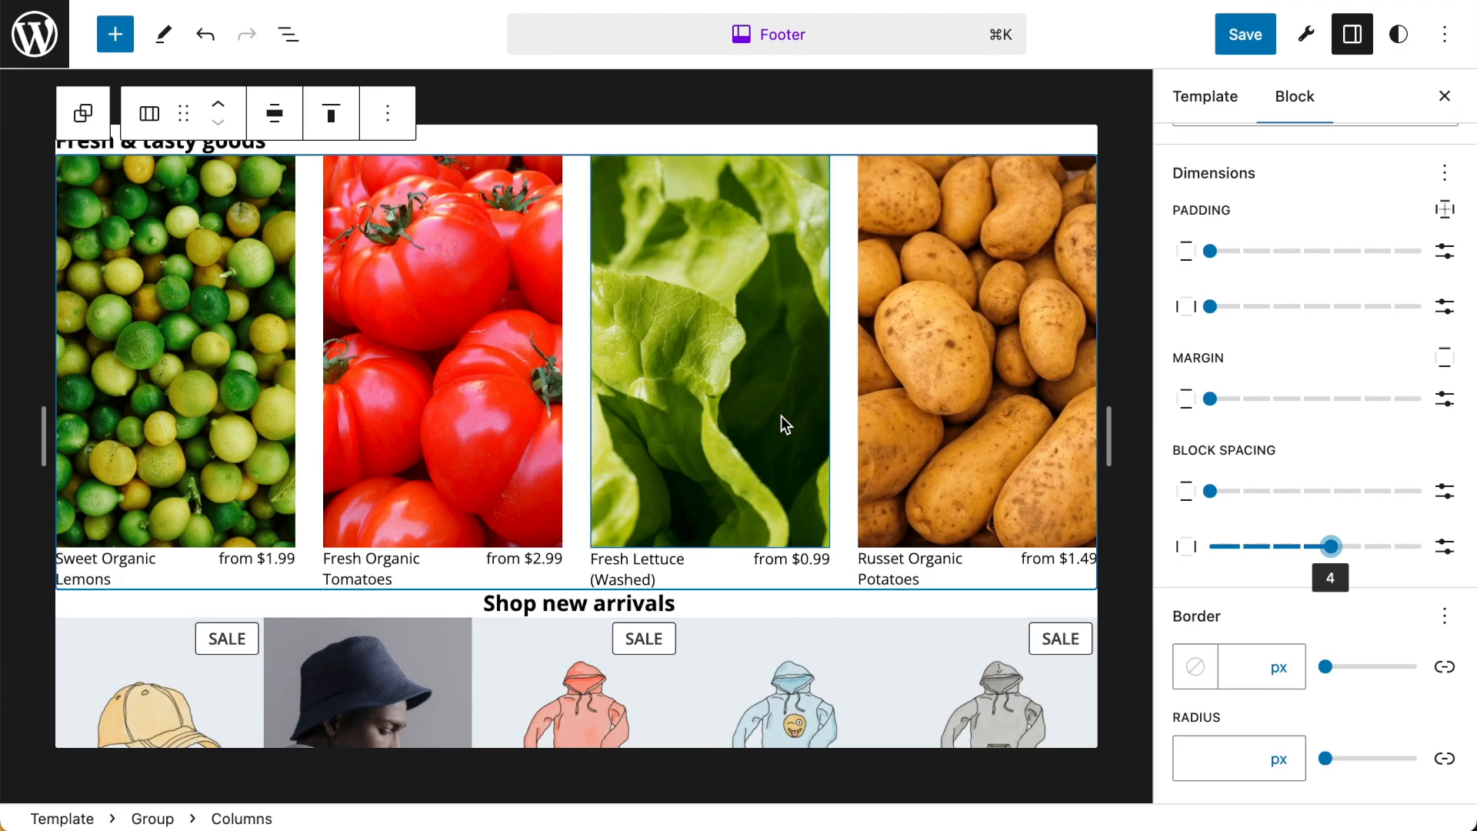
scroll(622, 412, down, 1)
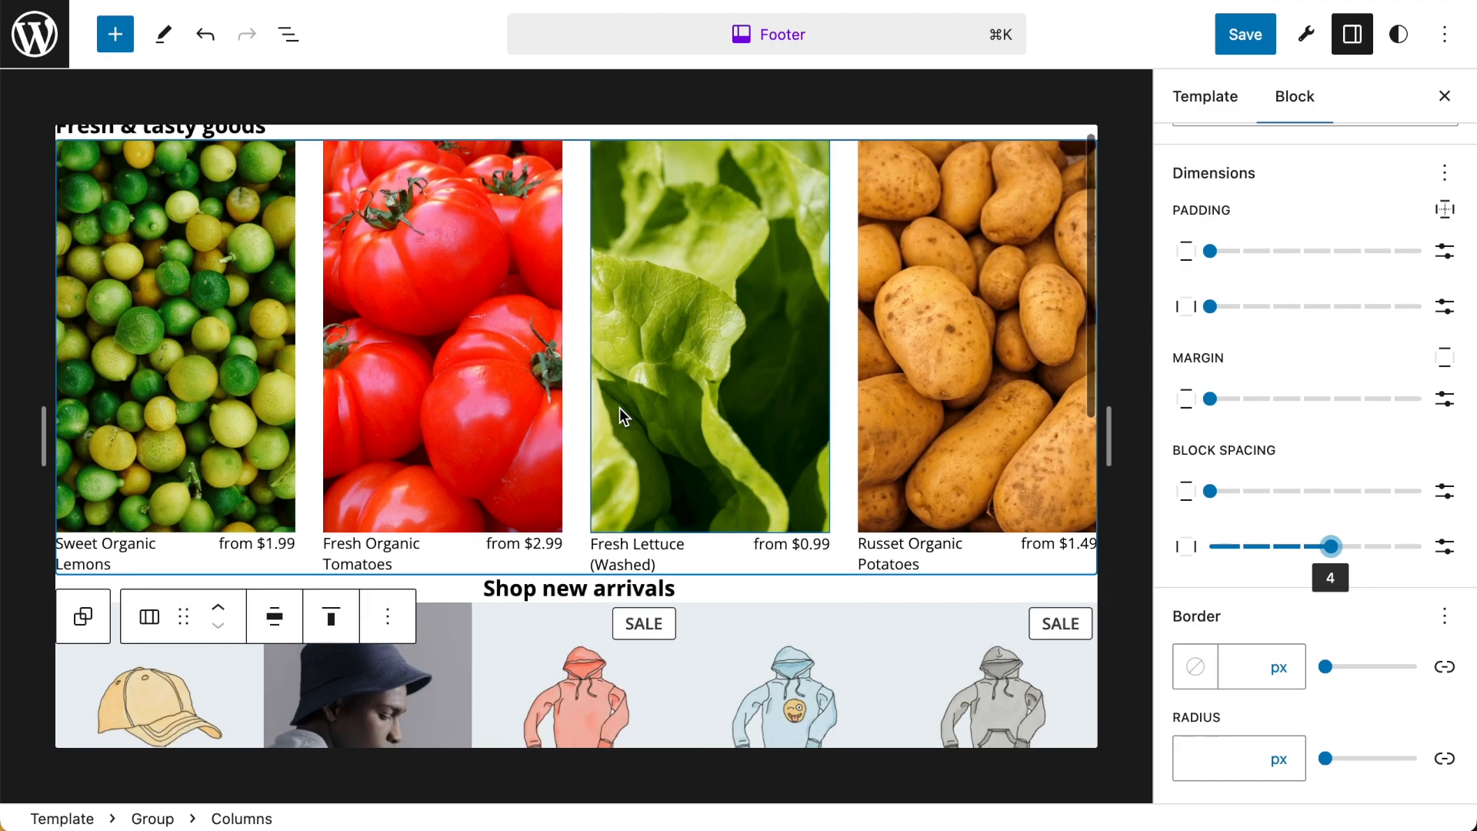
- Select the Product template block inside the Products (Beta) block of the Shop new arrivals group
scroll(792, 296, up, 1)
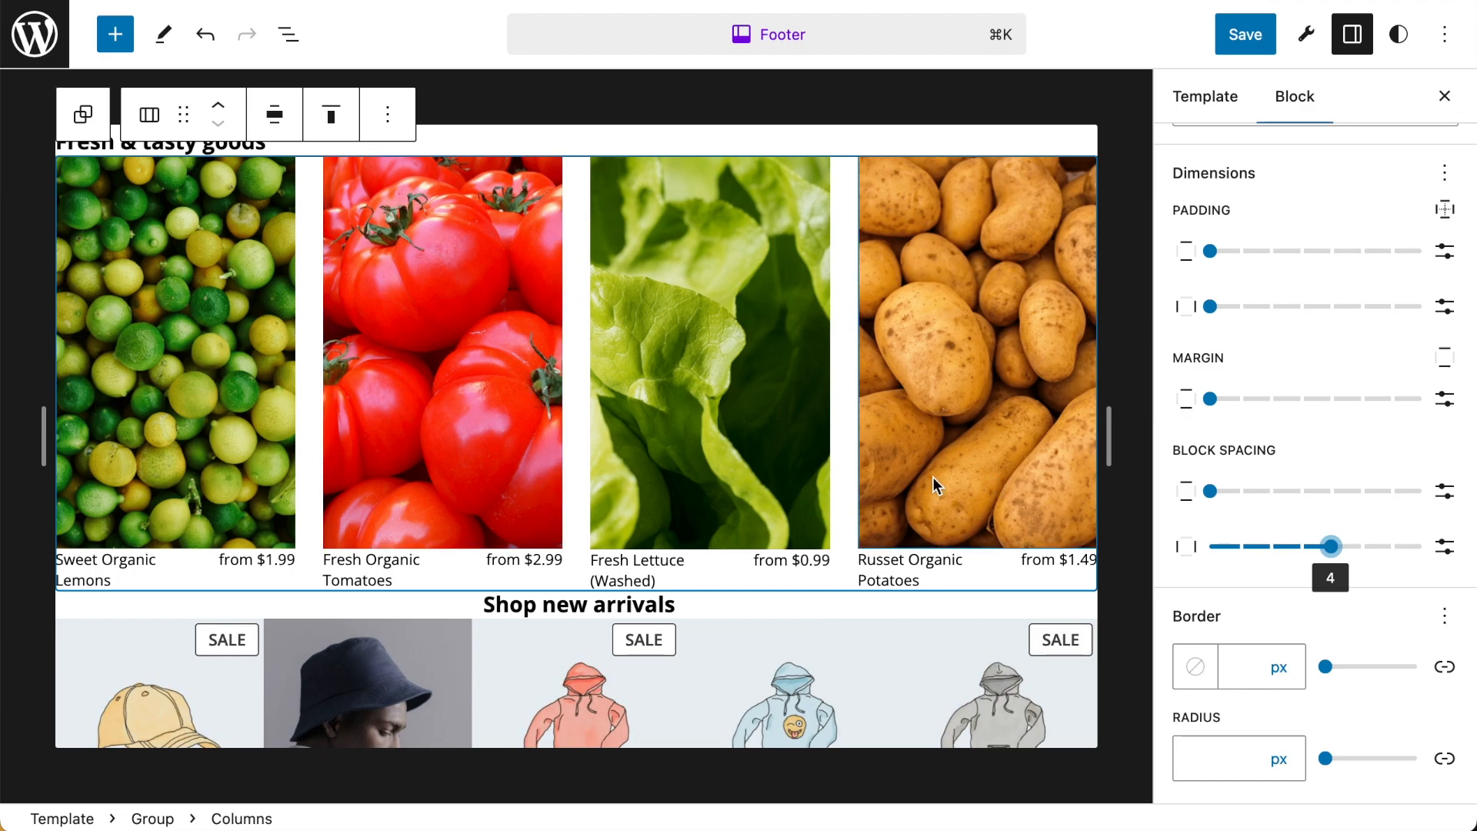
scroll(937, 471, down, 5)
scroll(942, 458, down, 3)
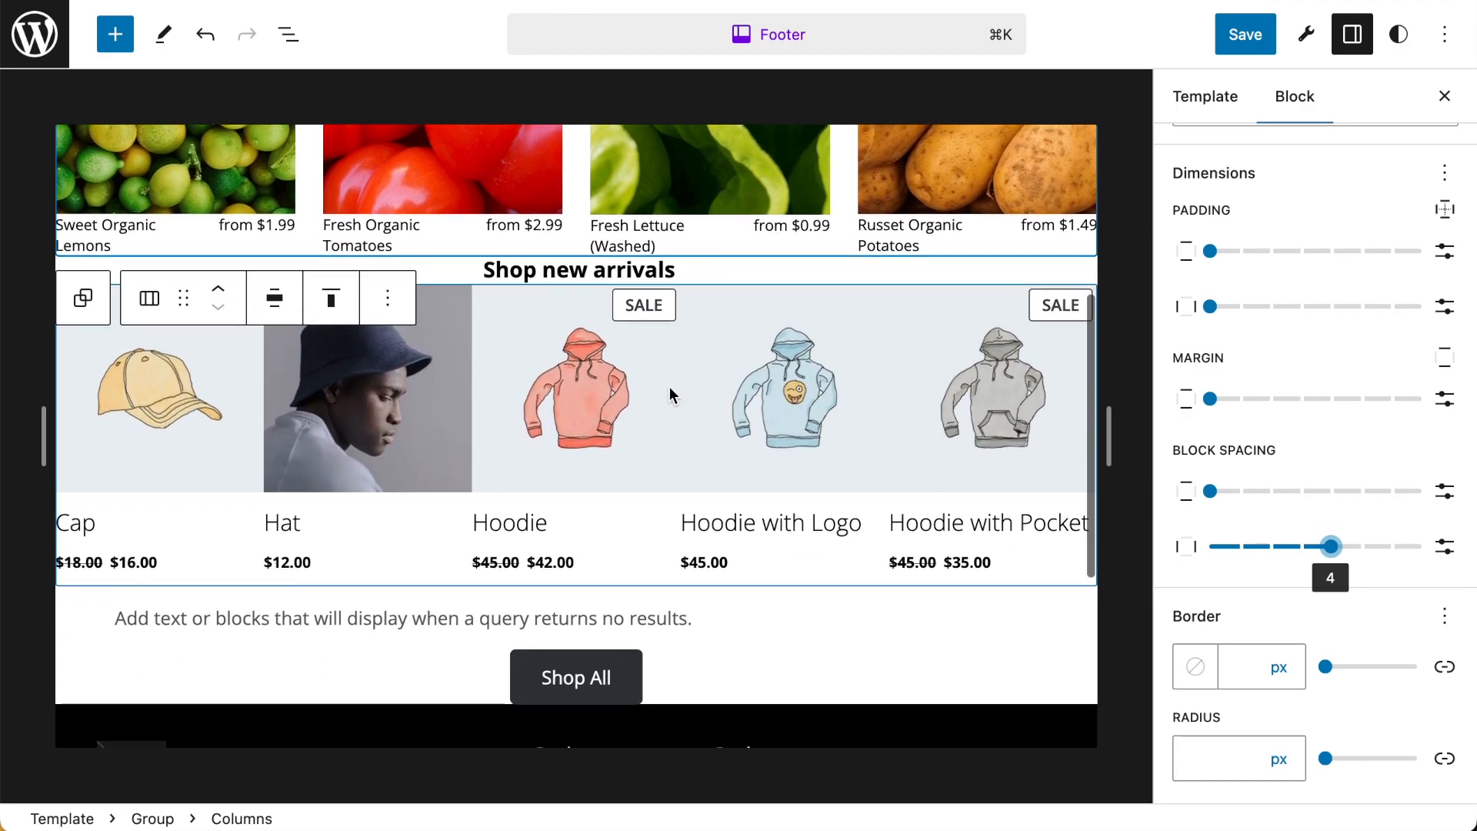
click(708, 417)
scroll(708, 417, up, 1)
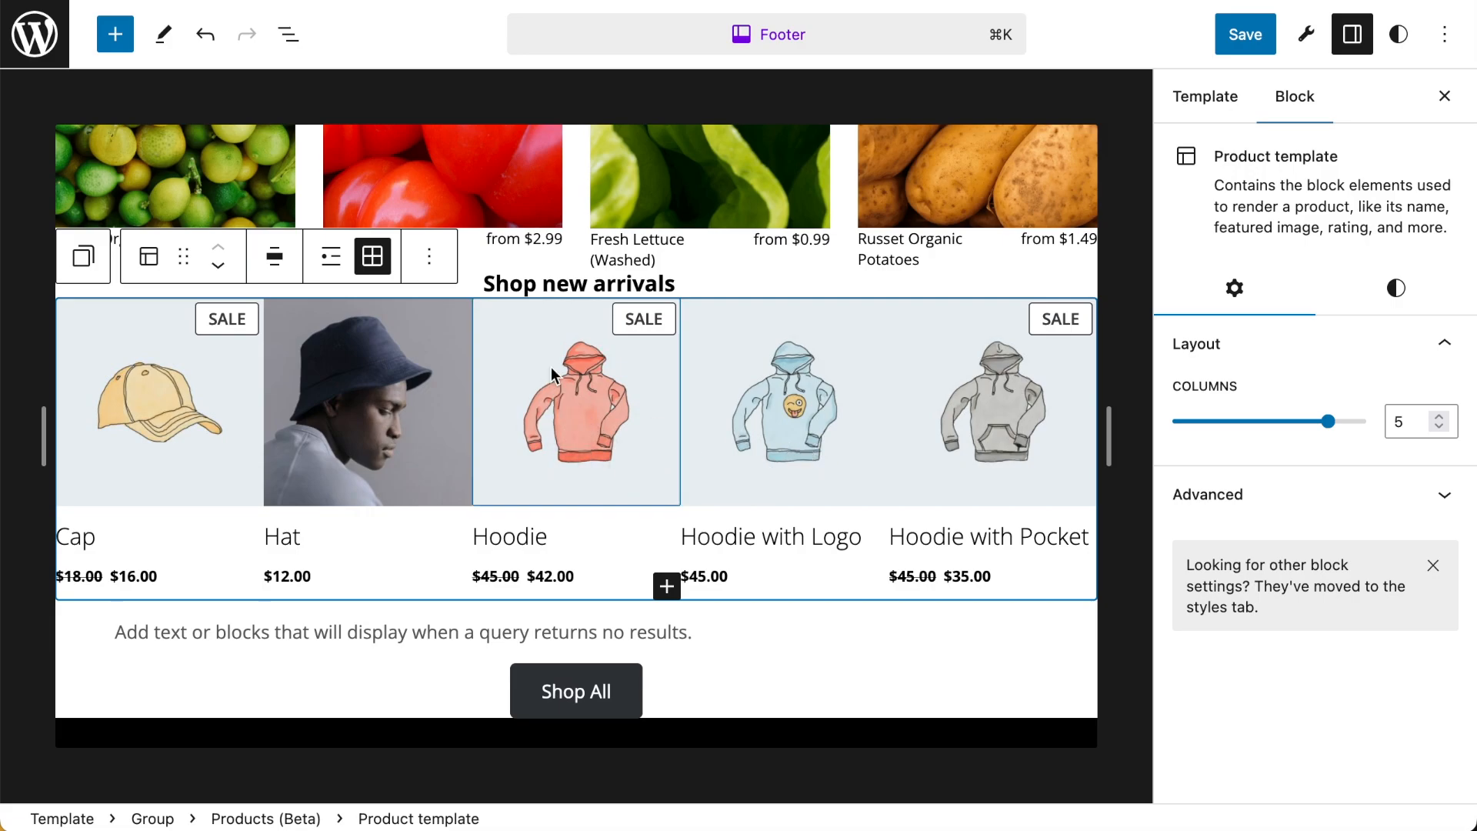
click(539, 405)
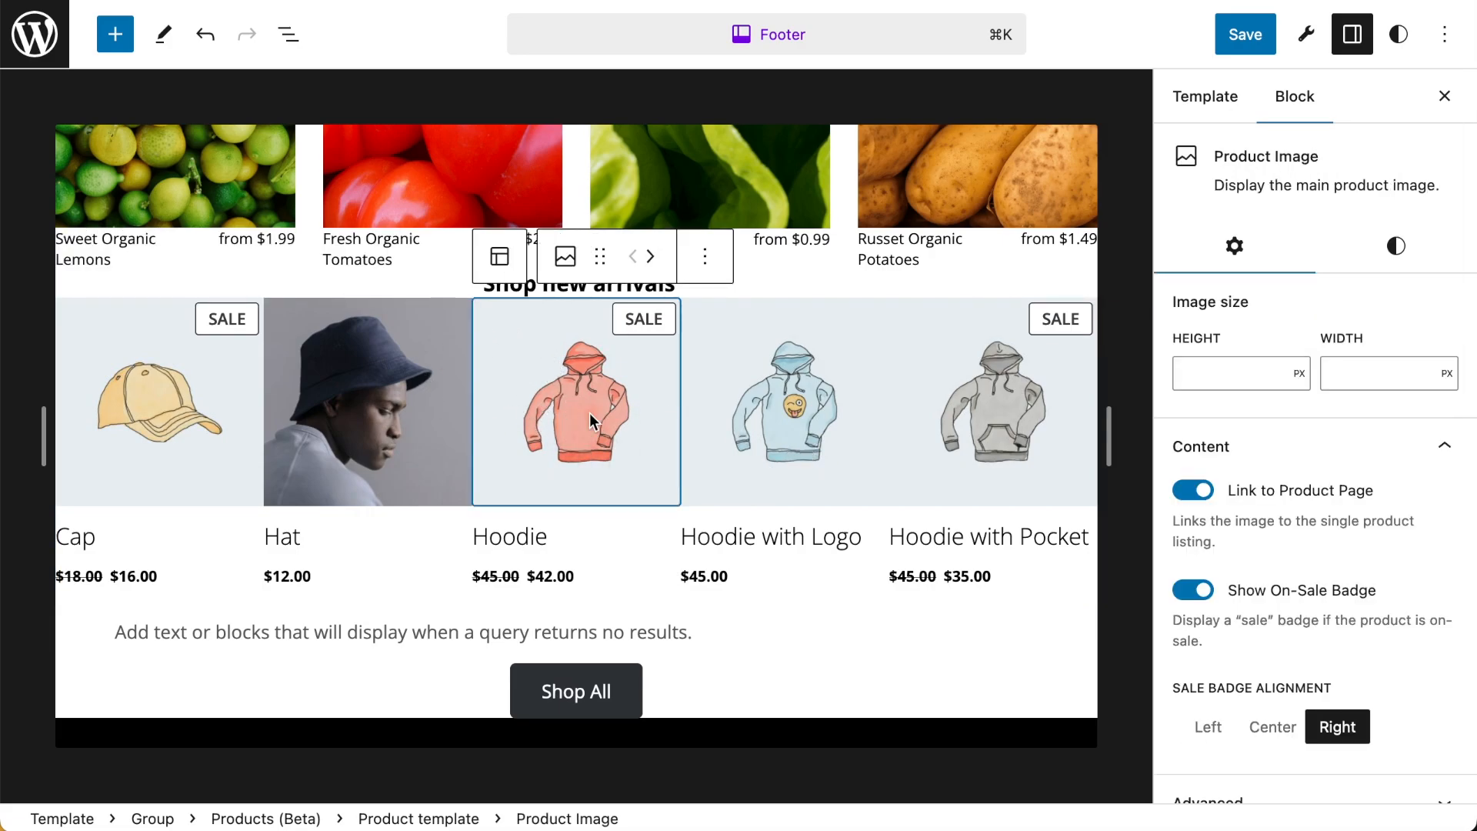
click(290, 42)
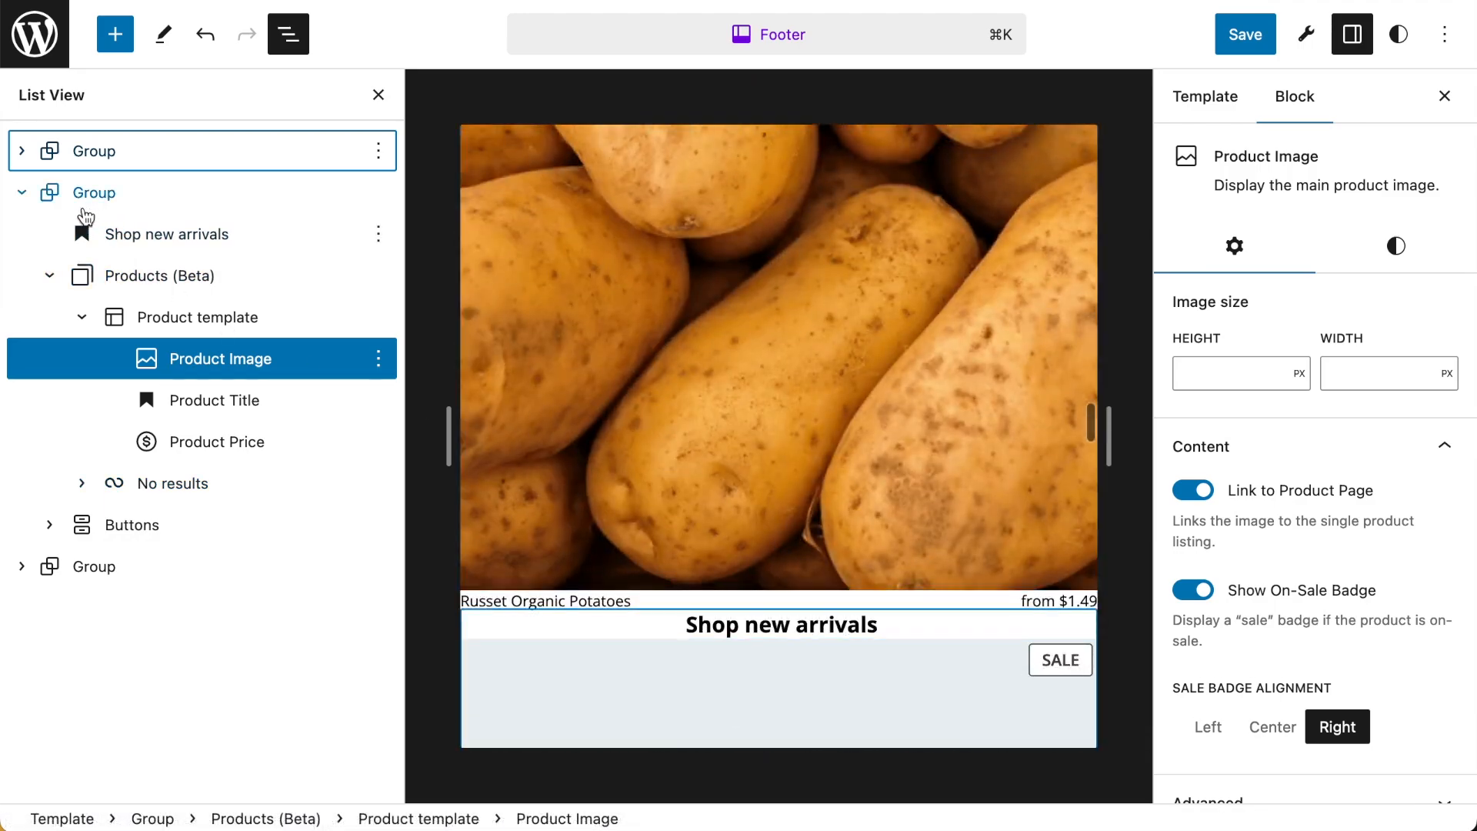
click(23, 193)
click(25, 195)
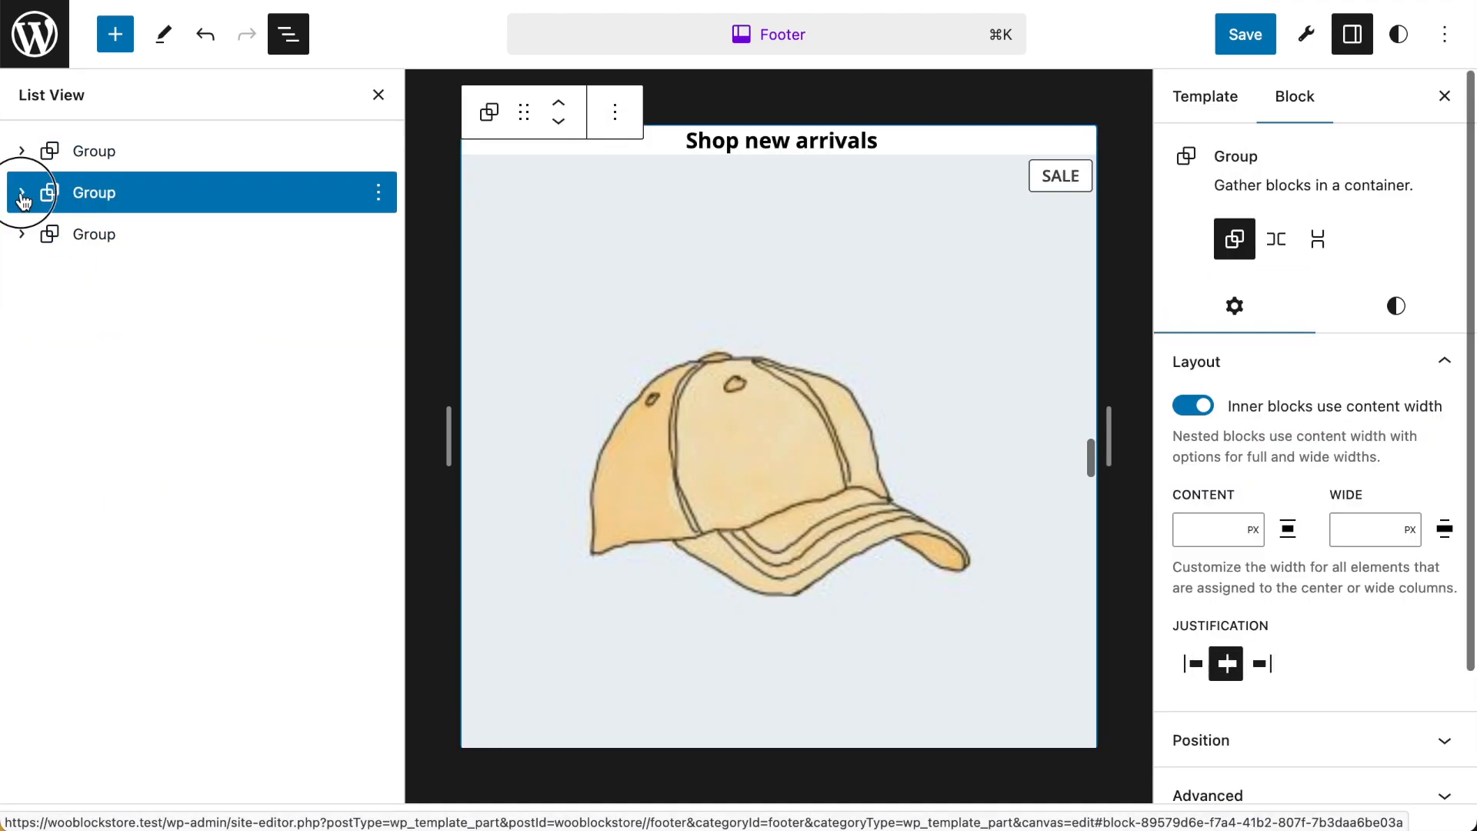
click(168, 326)
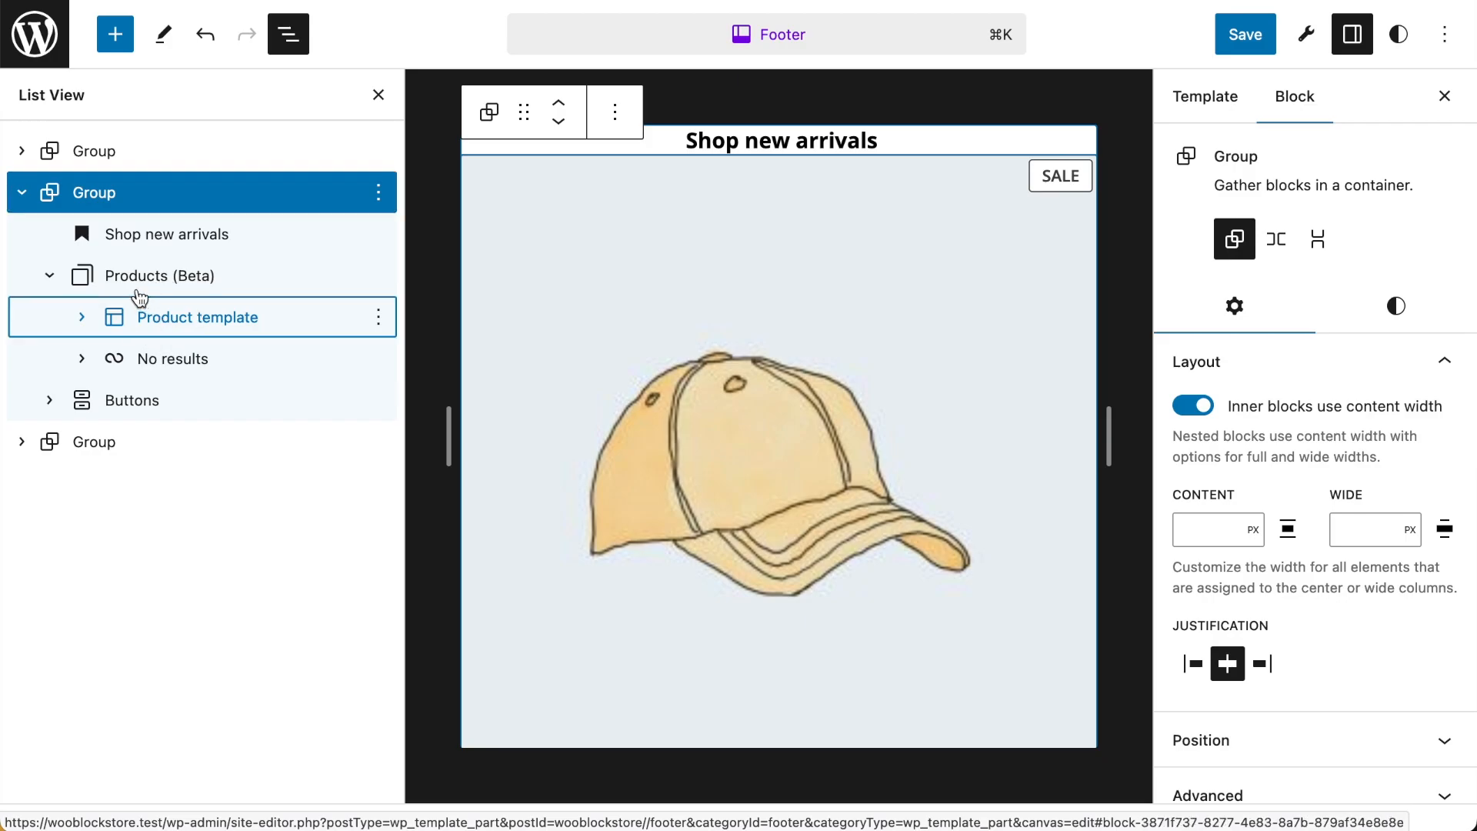
scroll(830, 476, down, 1)
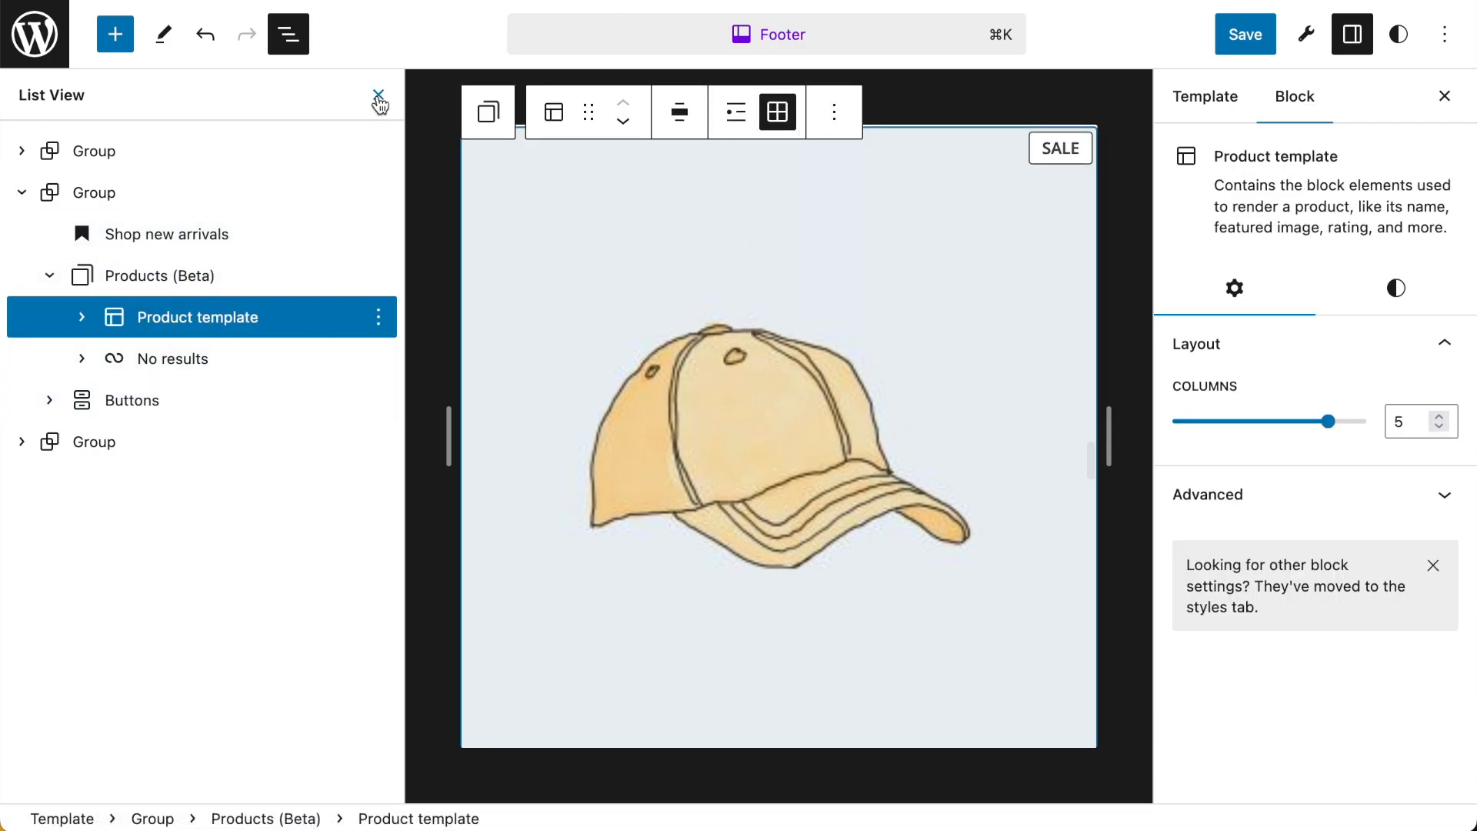
click(378, 95)
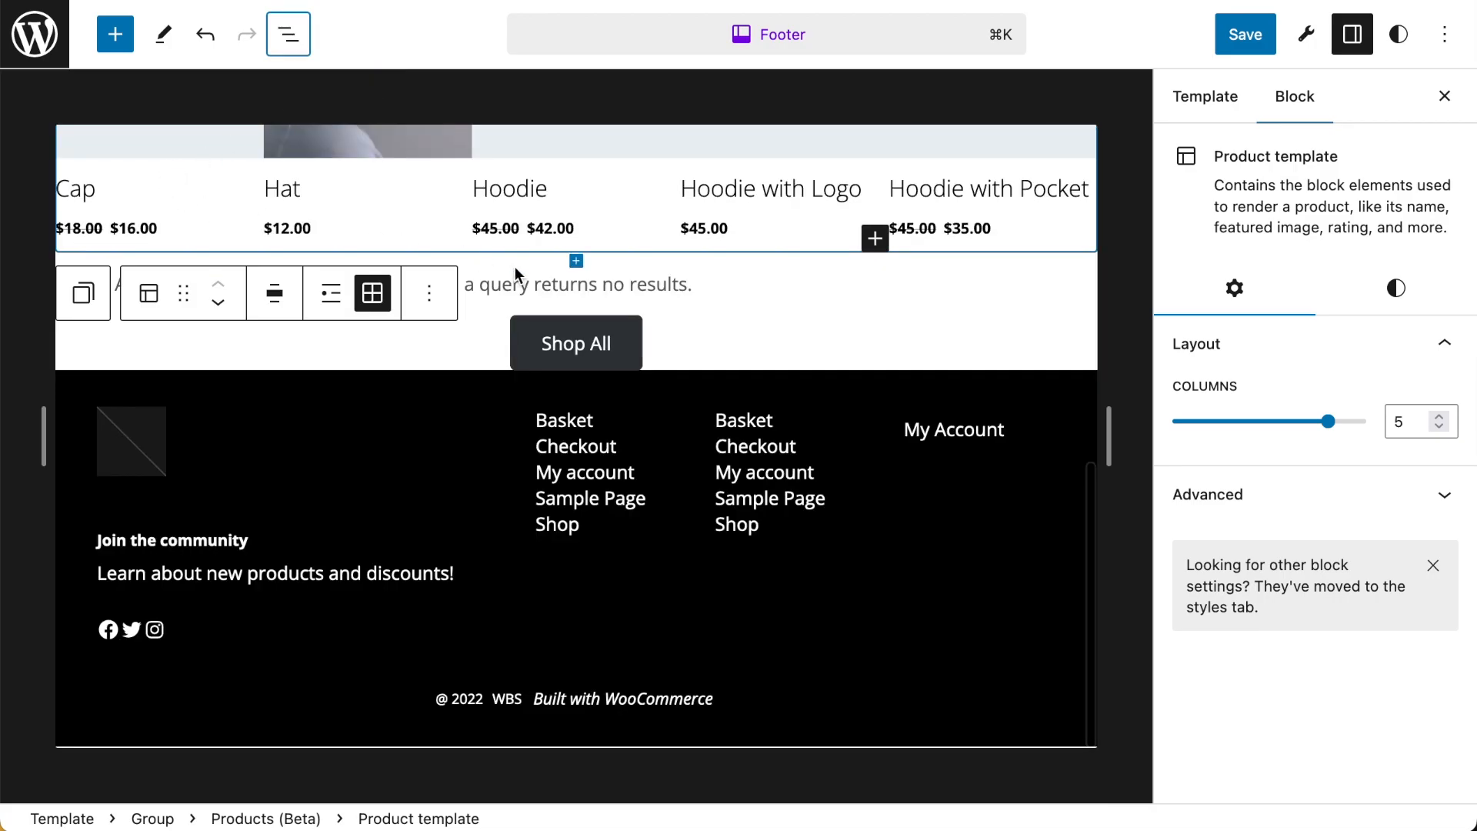
- Set the block spacing of the Shop new arrivals Product template to 4 and close the block settings
scroll(514, 266, up, 10)
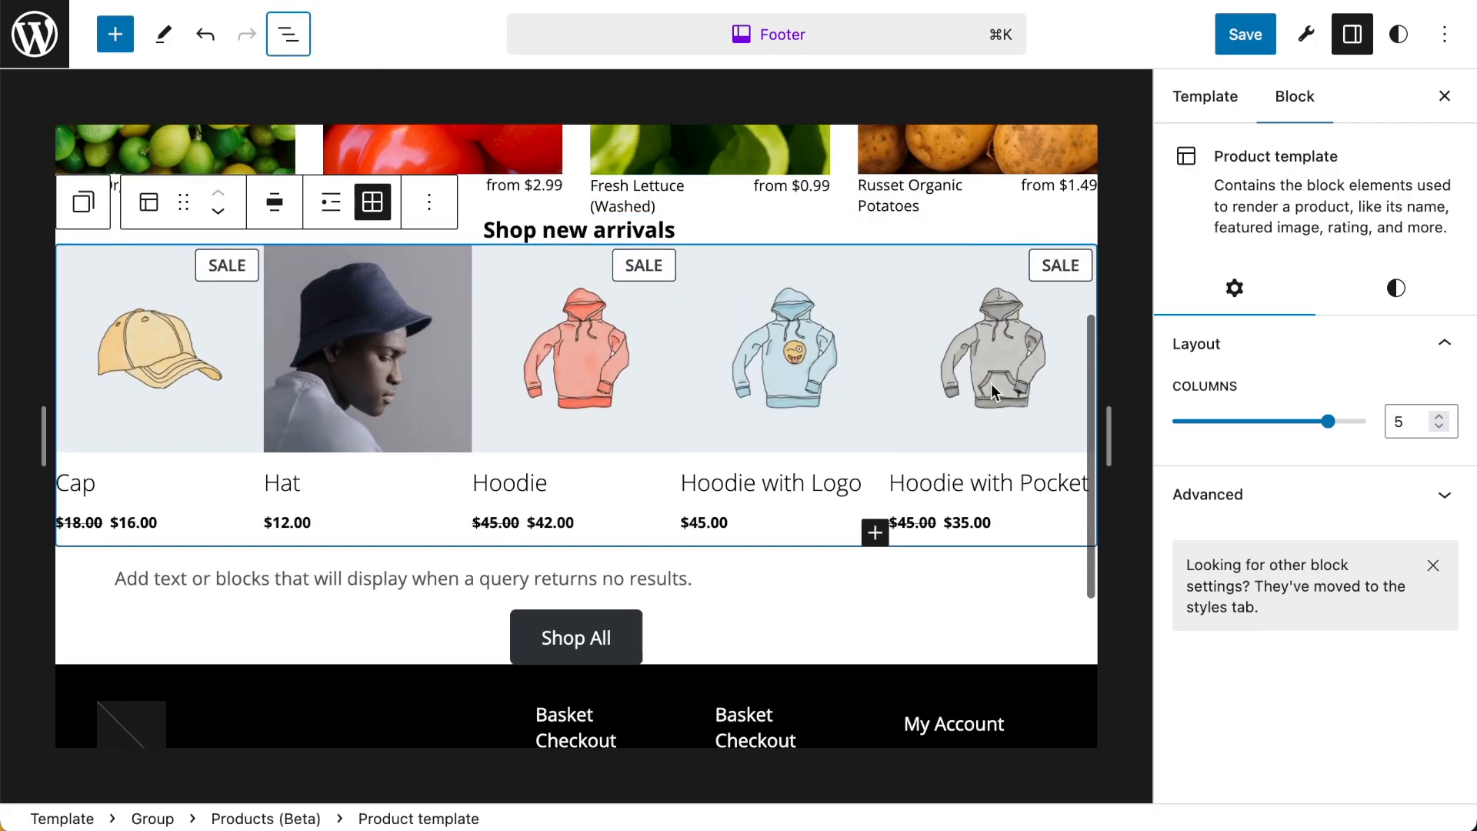
click(1396, 288)
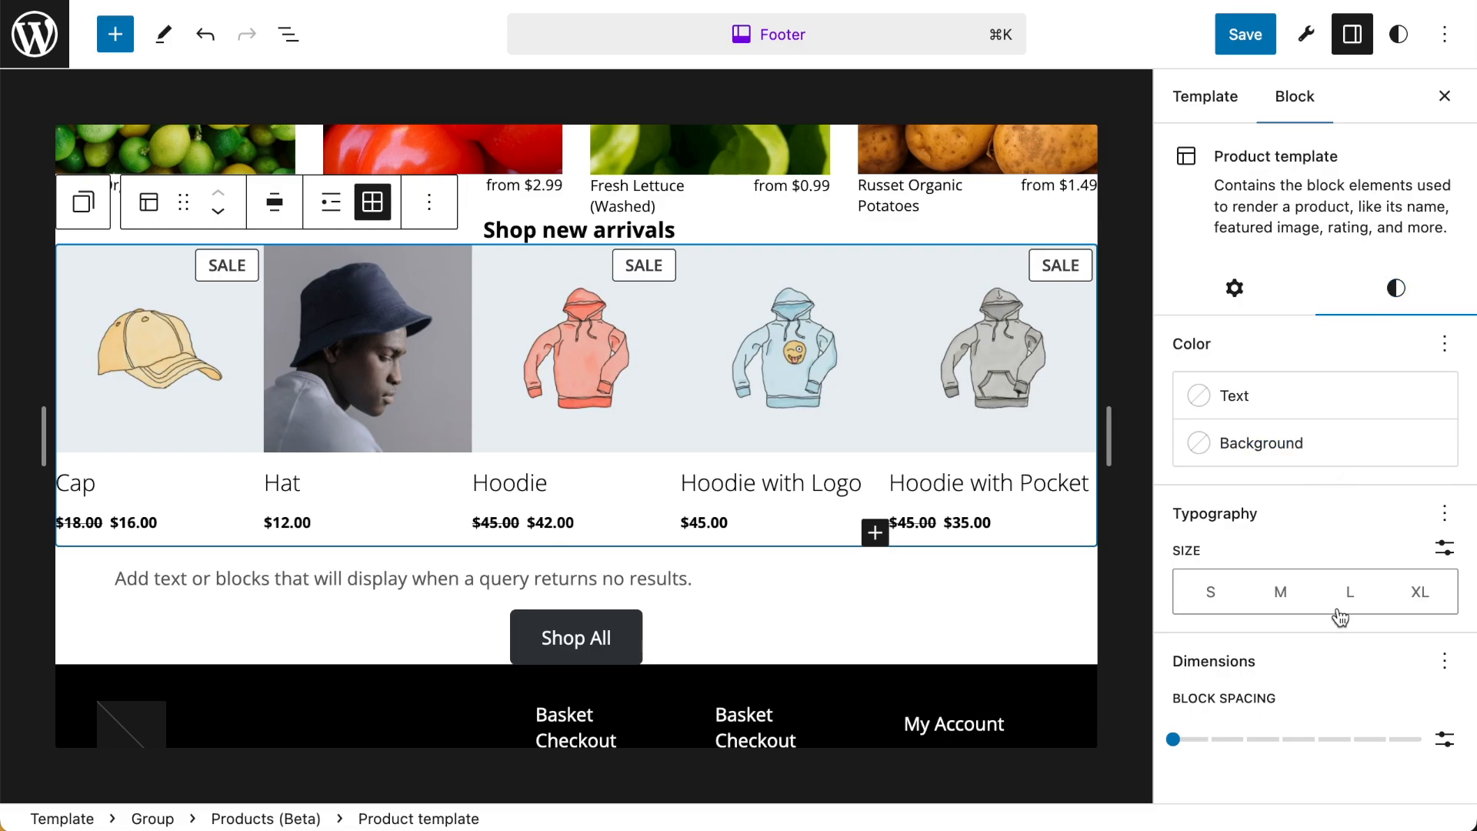
drag(1175, 740, 1316, 740)
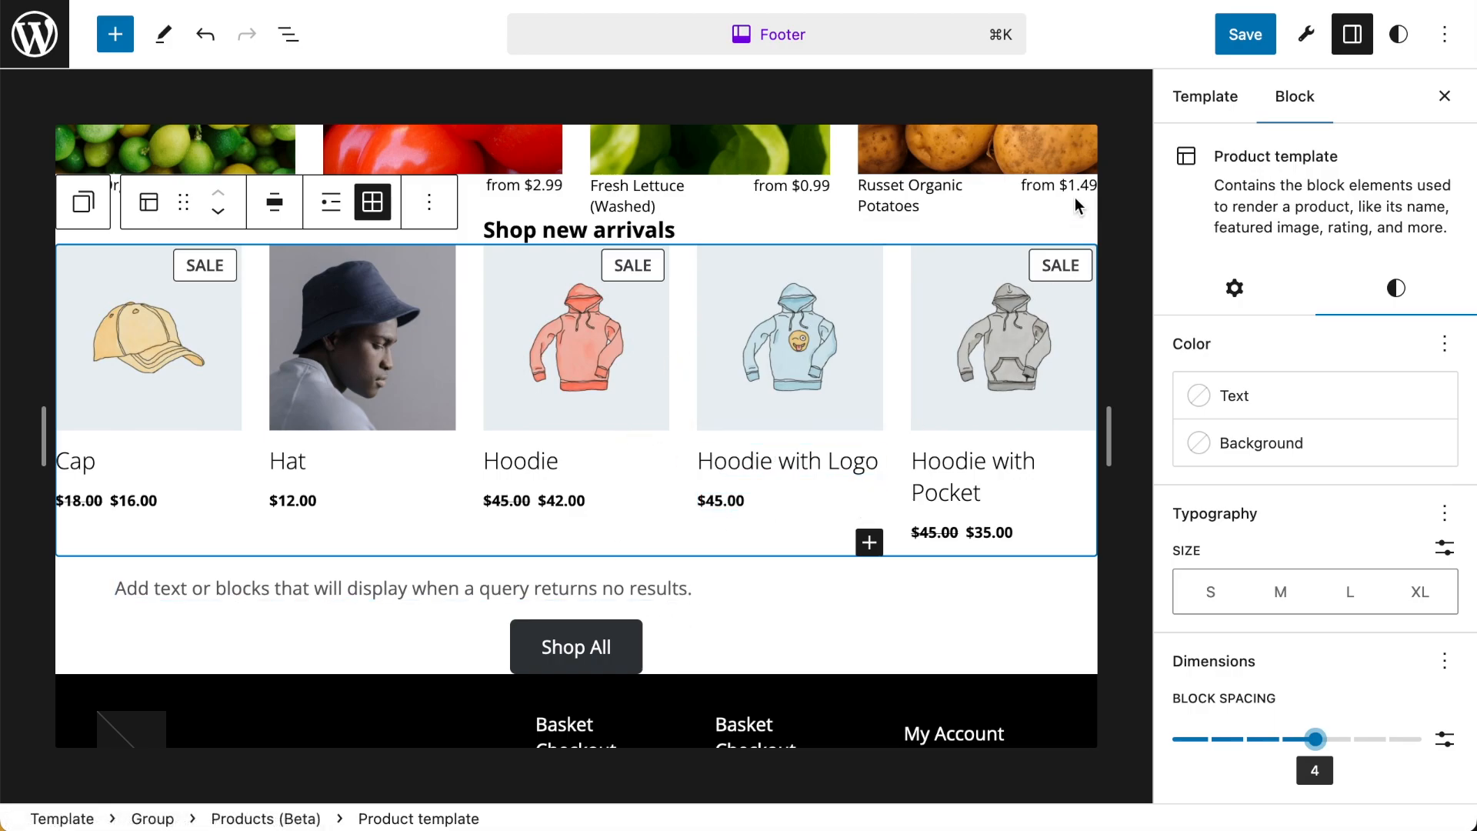
click(1444, 96)
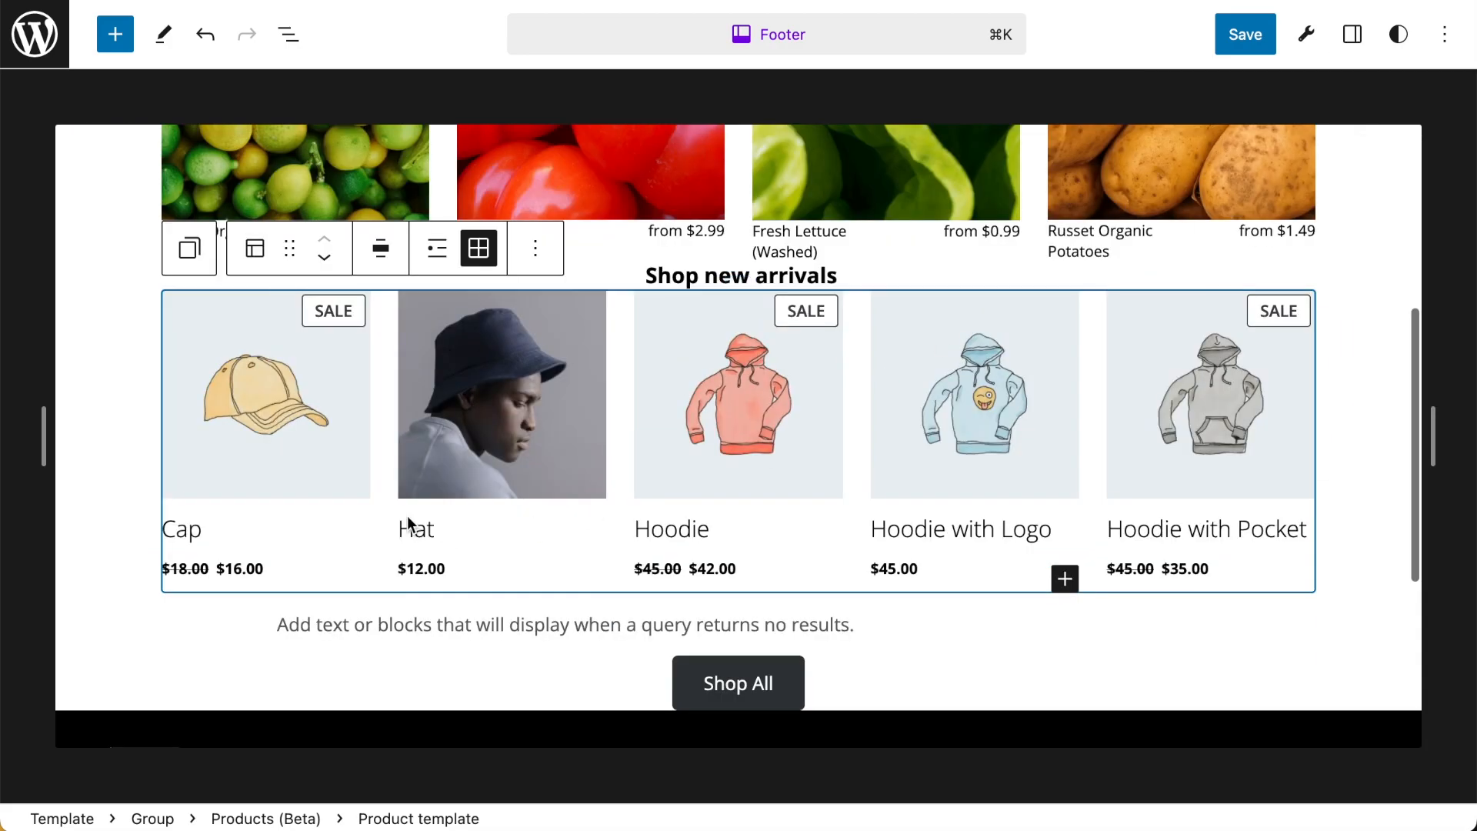
scroll(690, 450, down, 8)
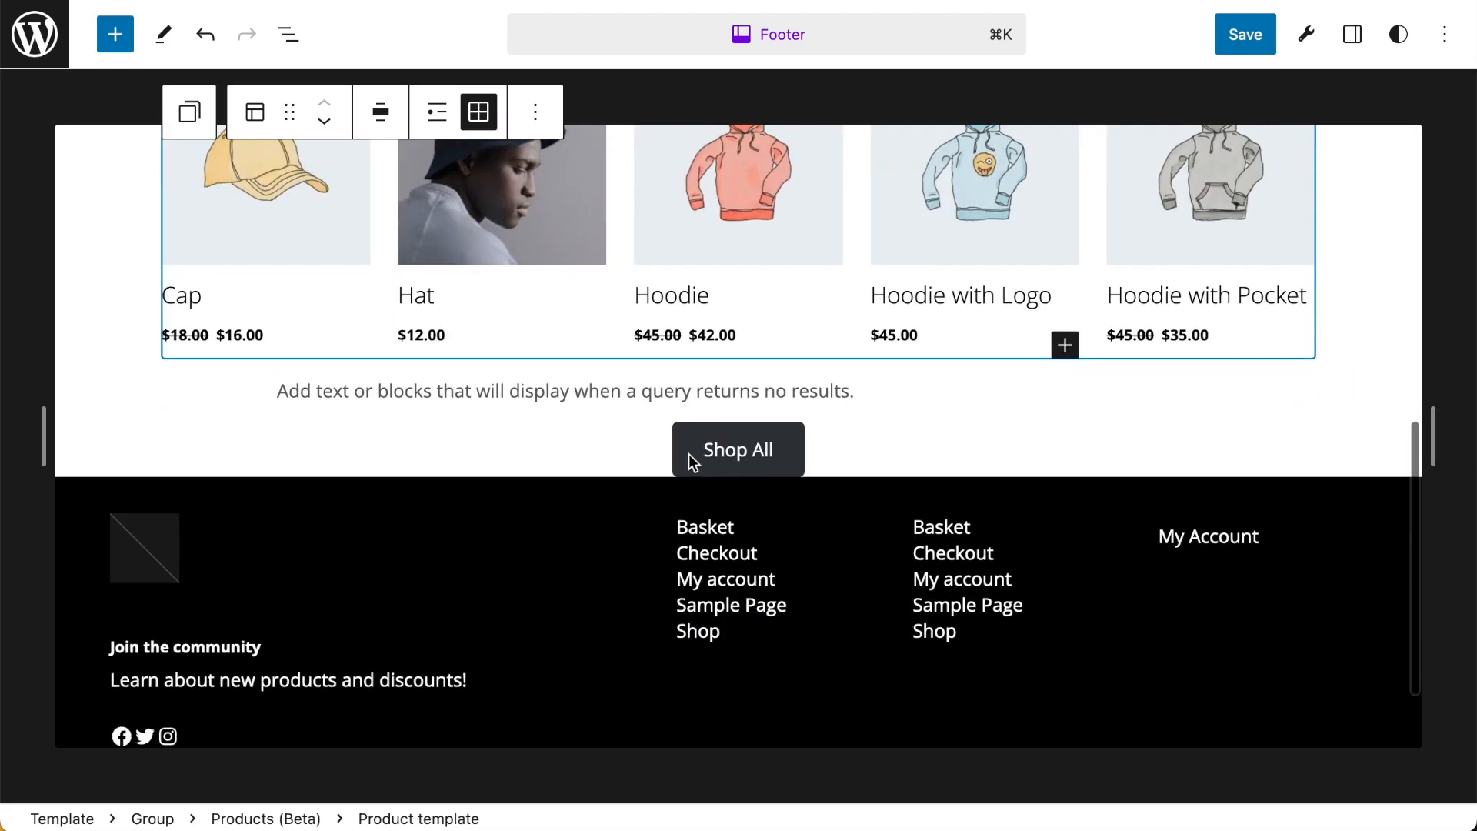
- Delete the whole Fresh & tasty goods group from the footer and close List View
scroll(689, 454, up, 7)
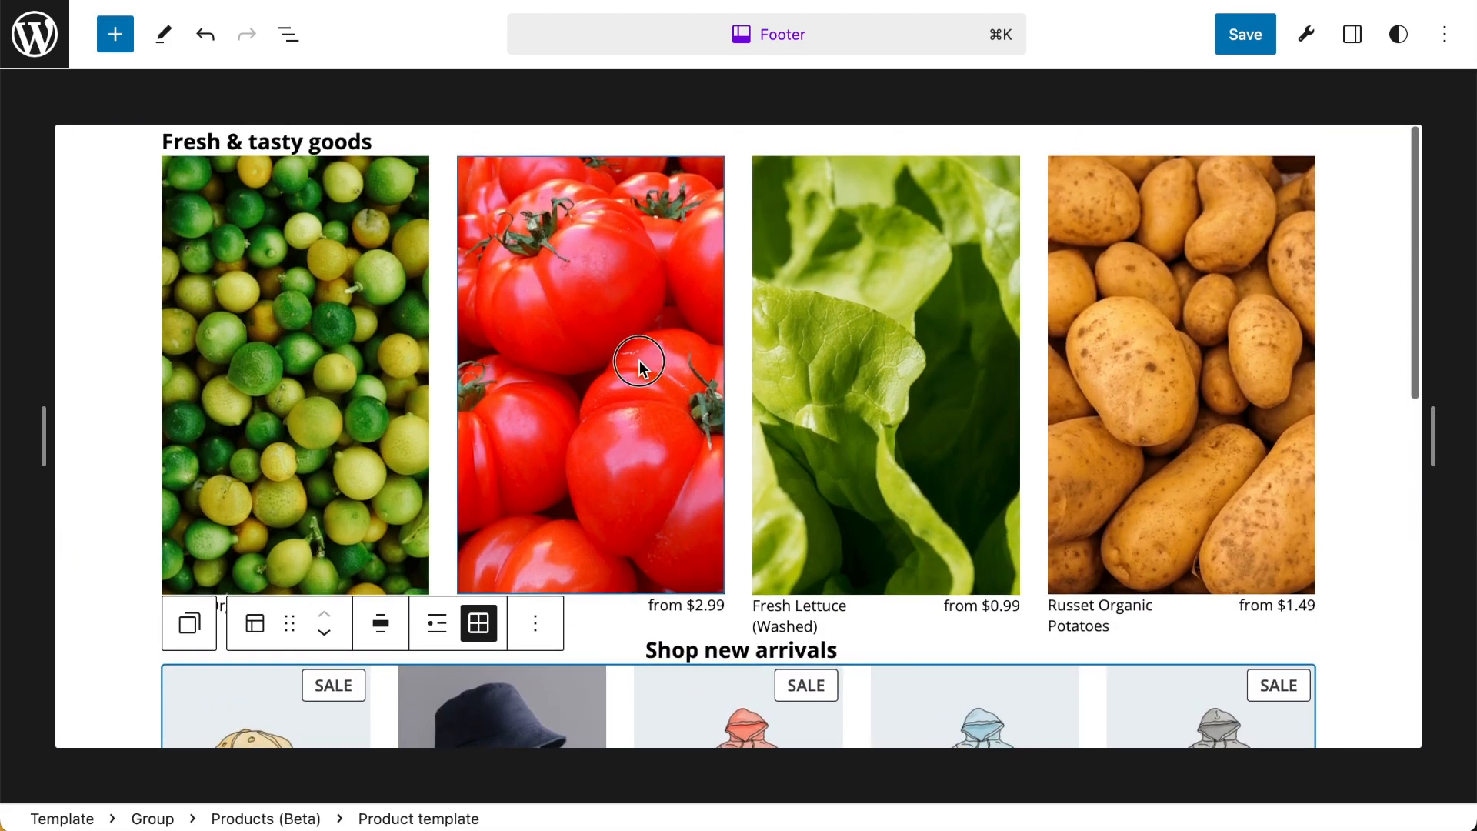
click(630, 320)
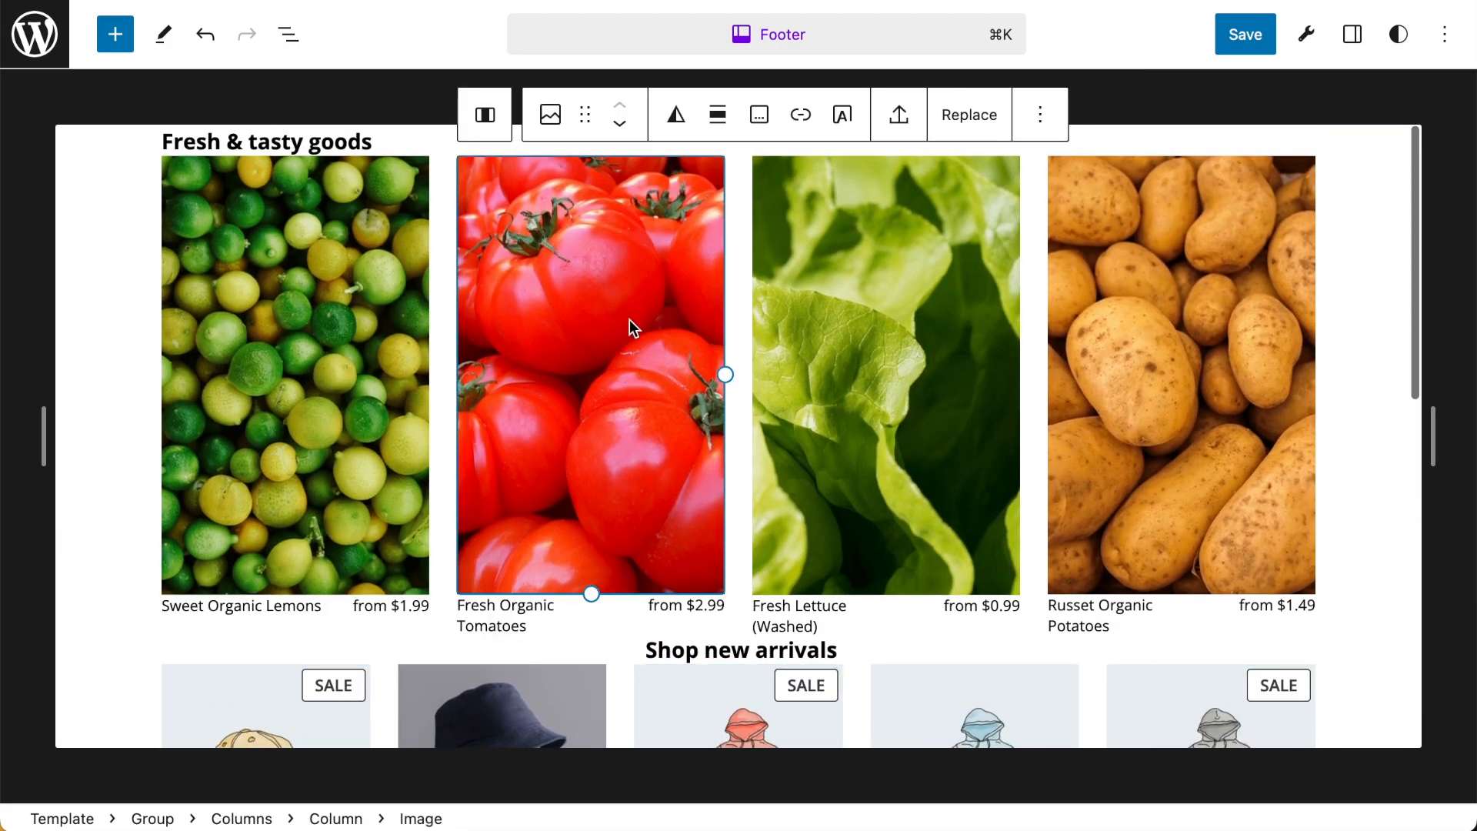
click(293, 35)
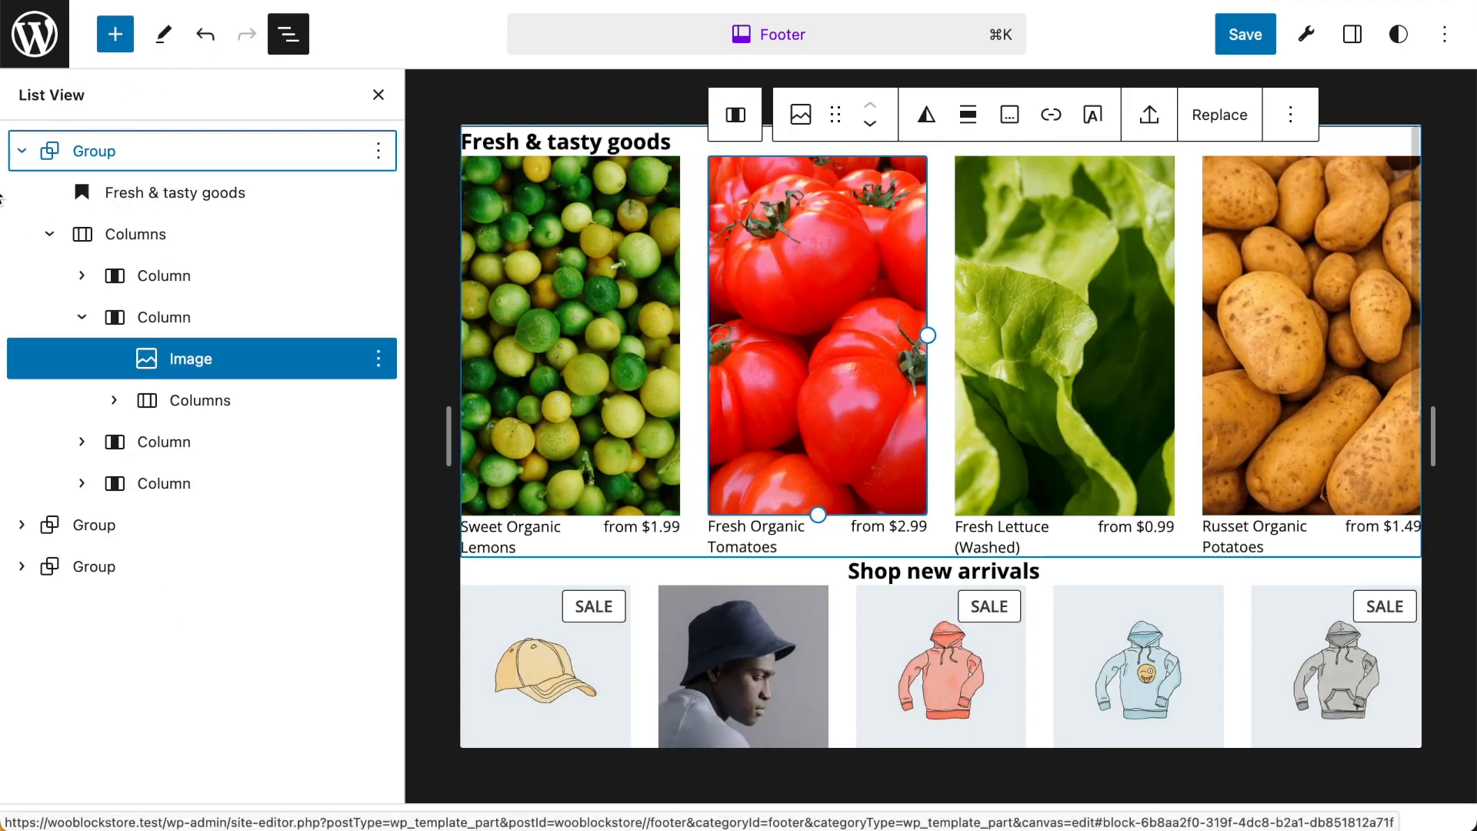
click(94, 151)
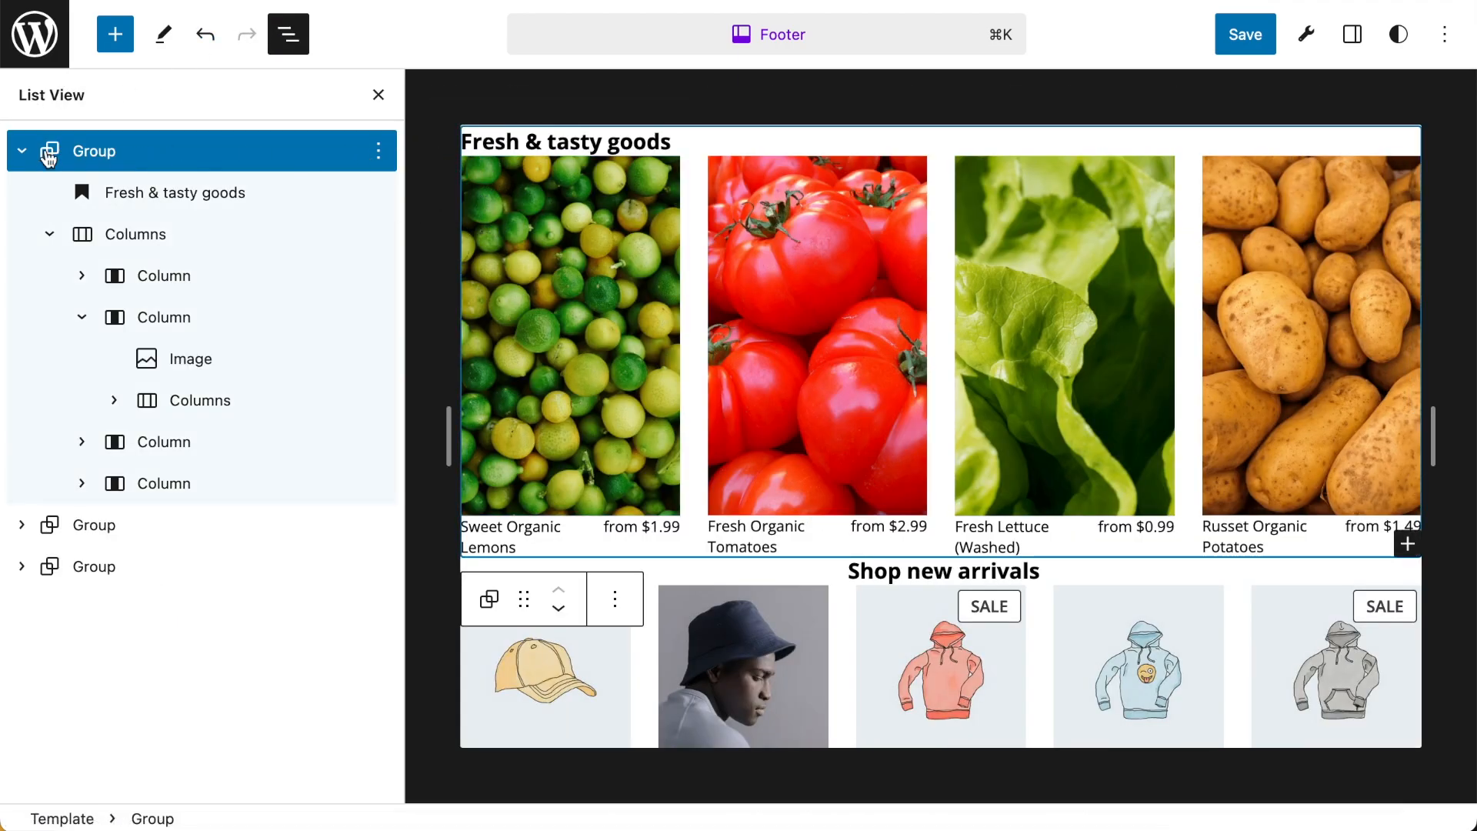
key(Left)
click(378, 151)
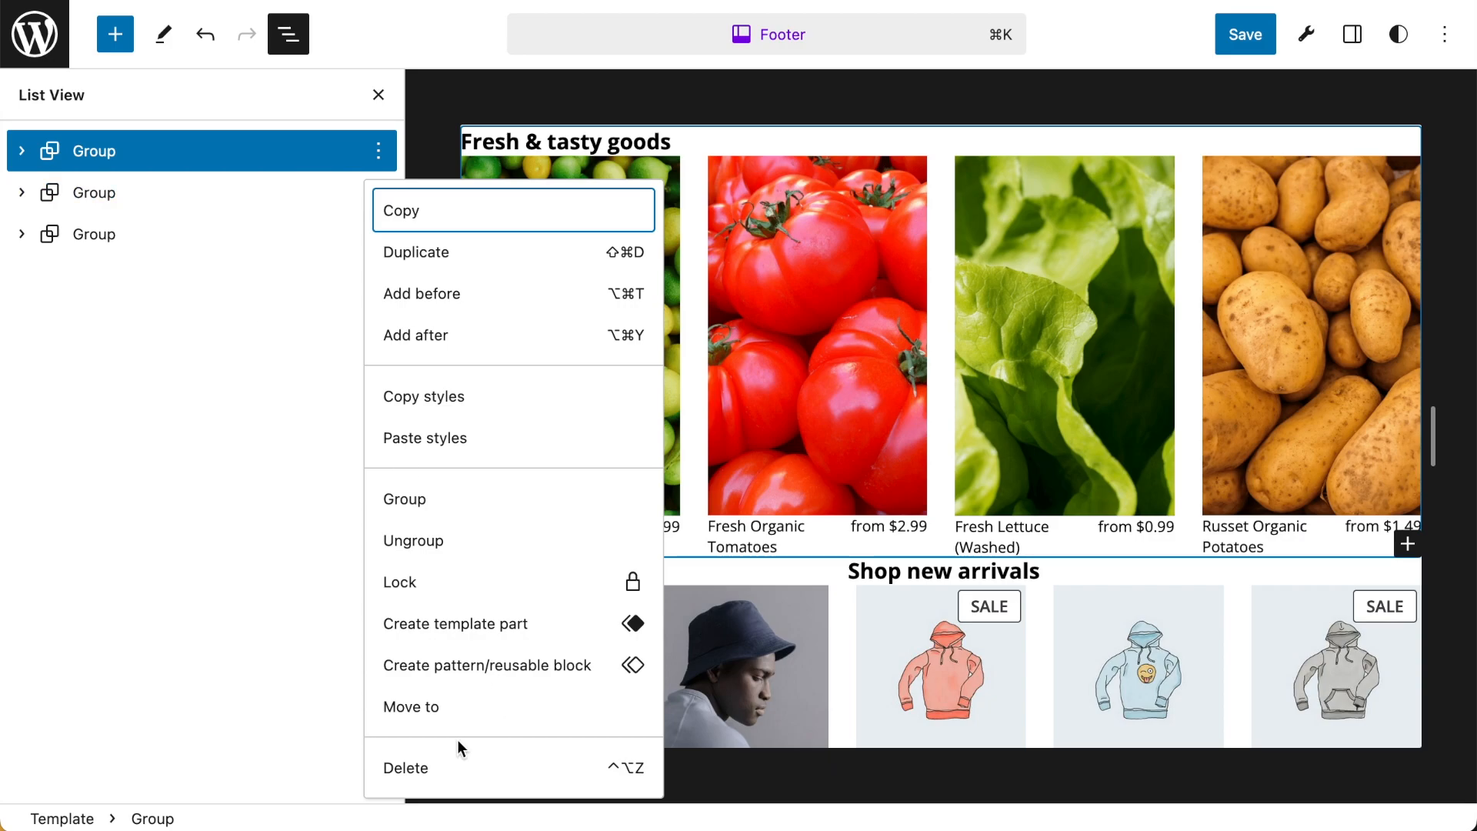
click(449, 764)
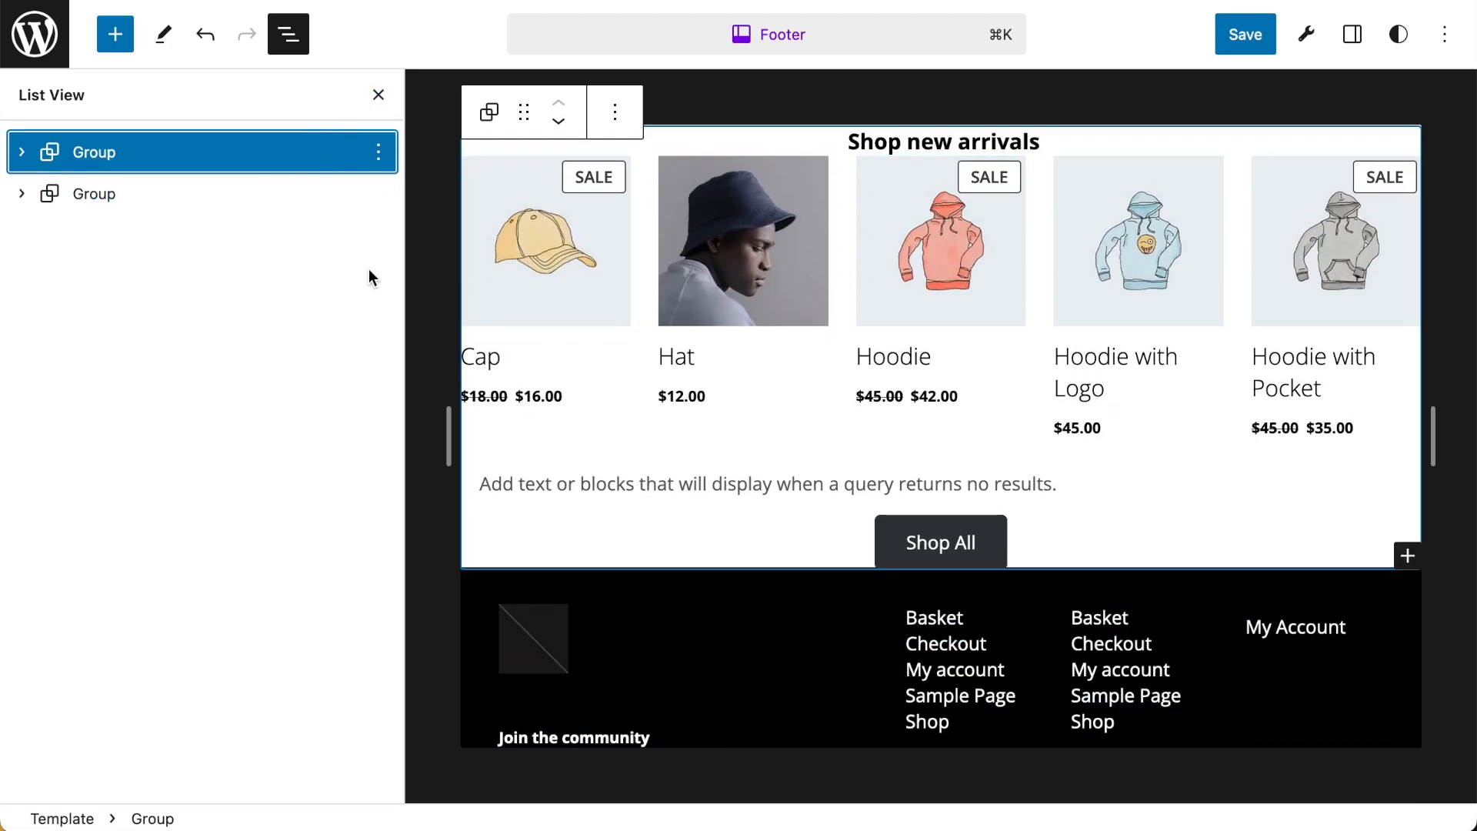
click(380, 97)
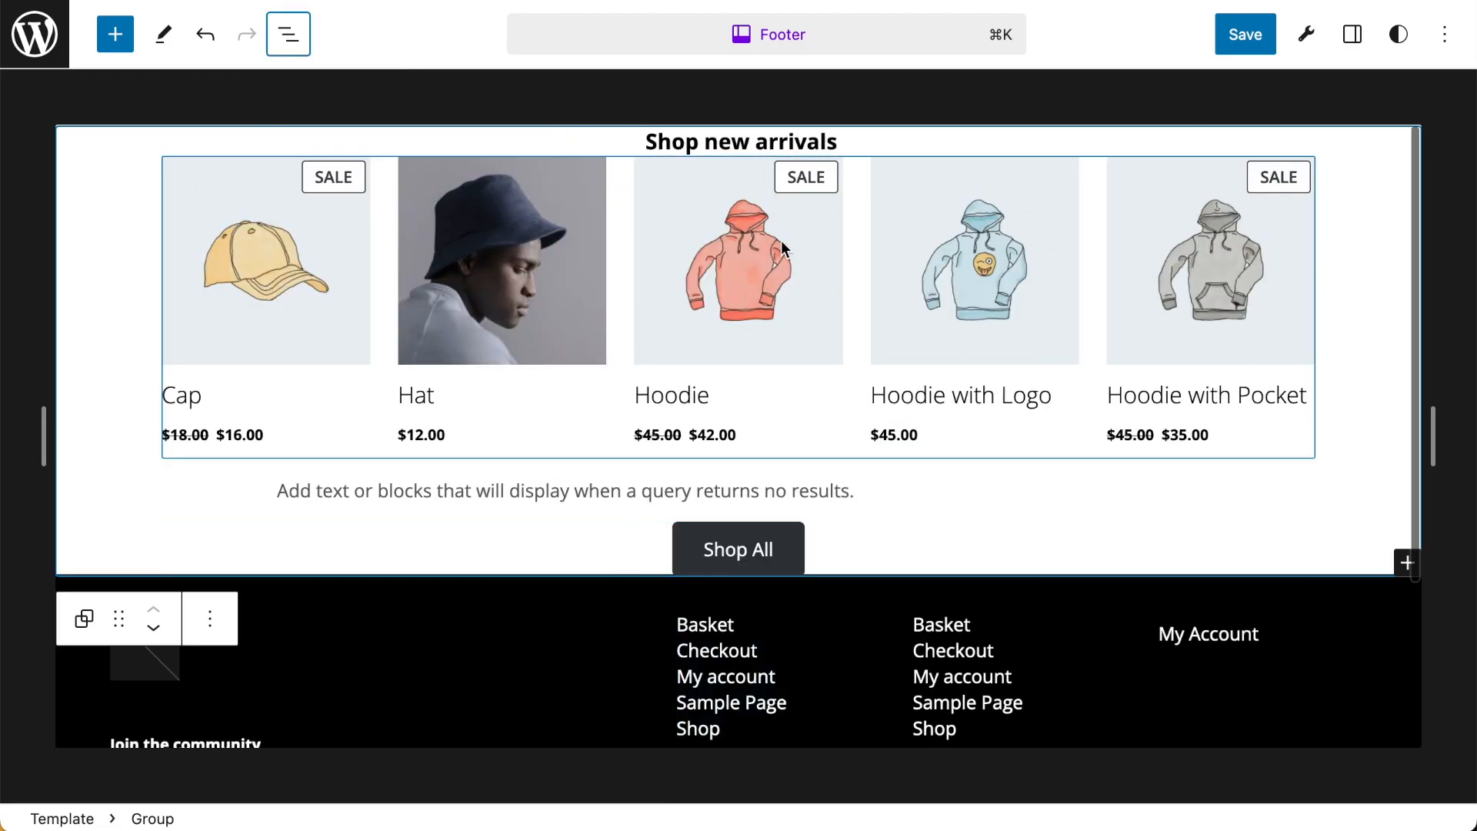
- Set the top and bottom margin of the Shop new arrivals group to 5
scroll(821, 561, down, 3)
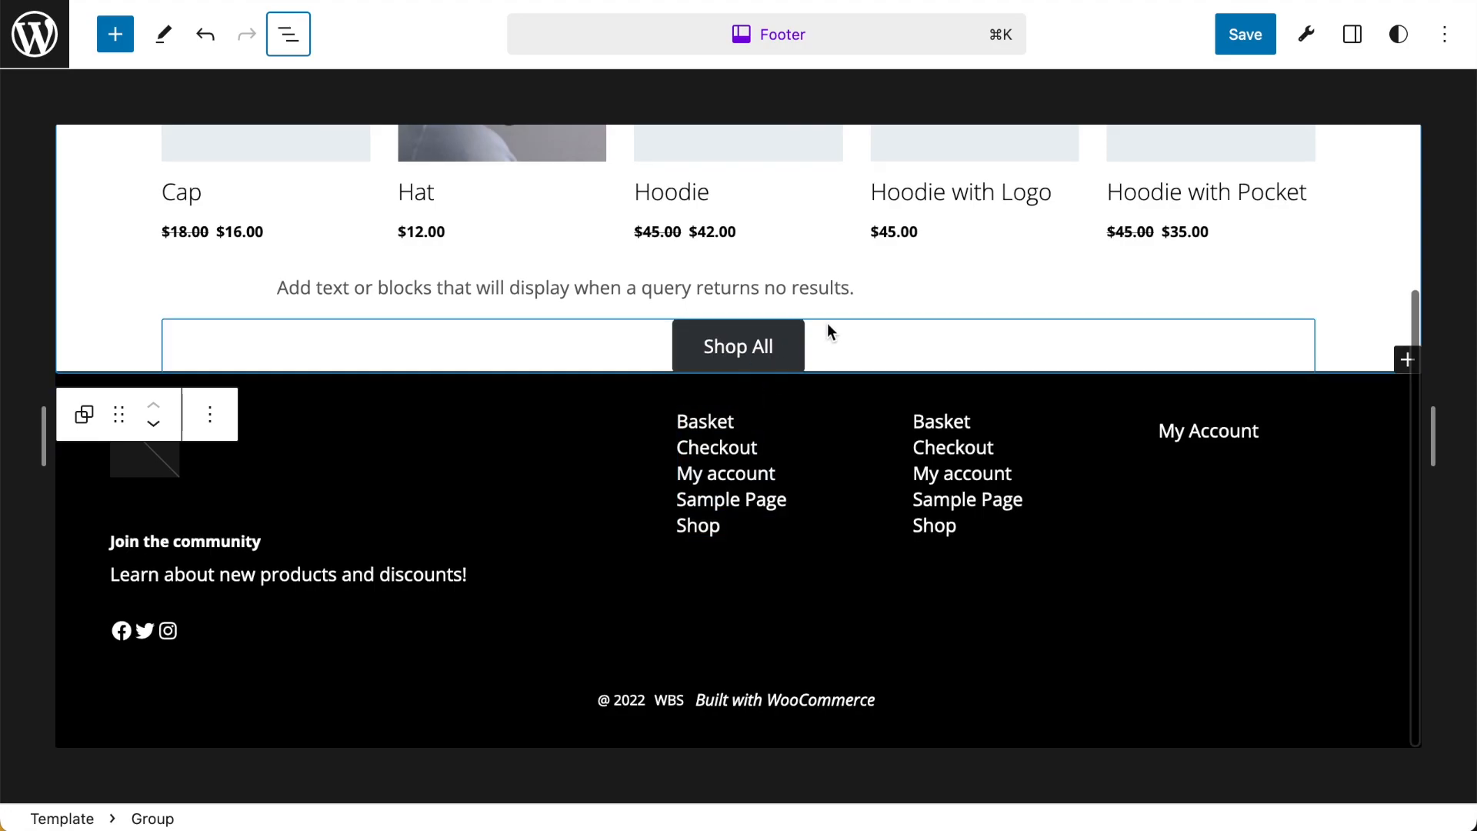
scroll(828, 324, up, 3)
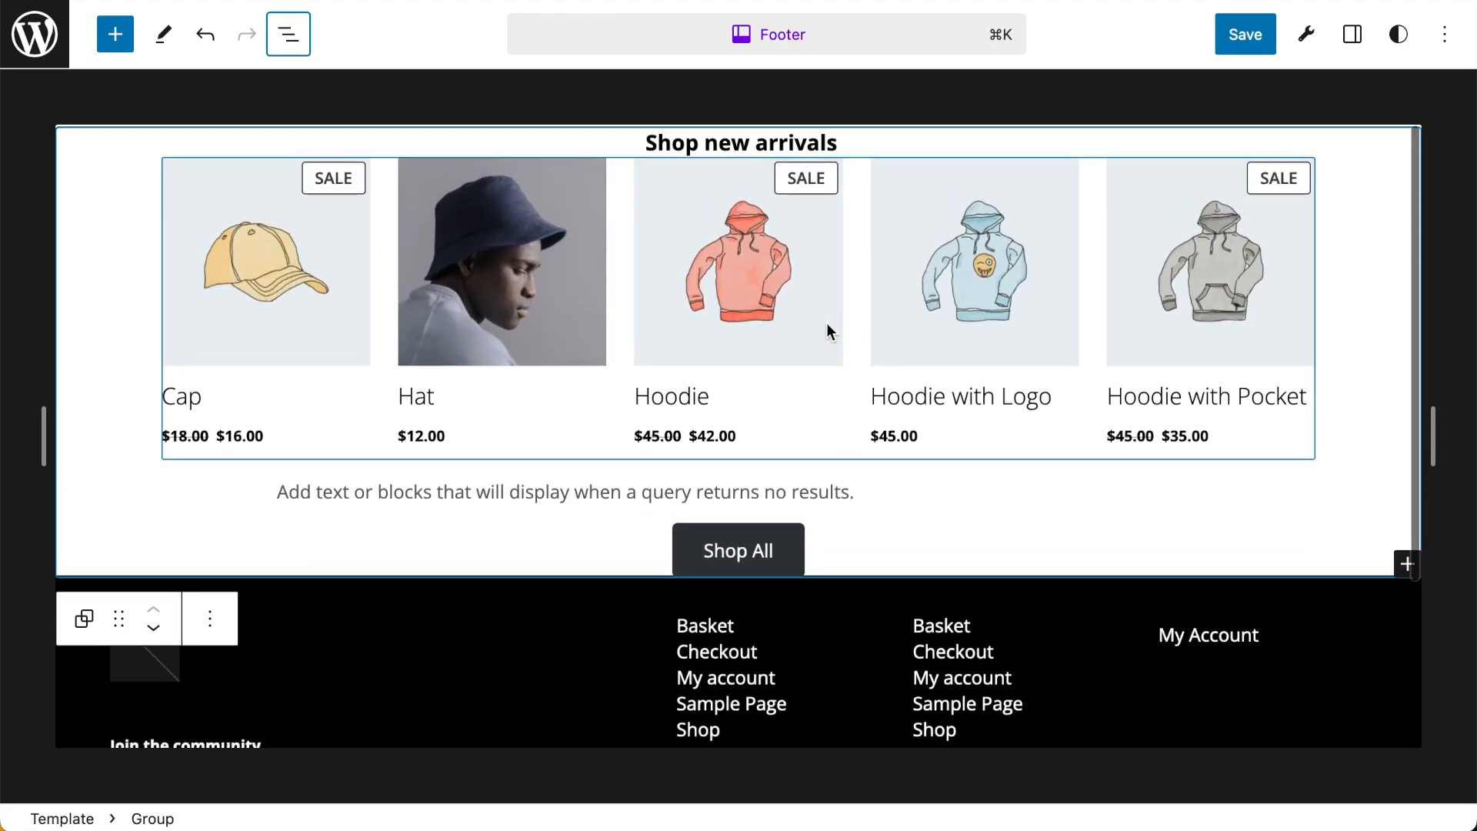
click(241, 268)
click(288, 34)
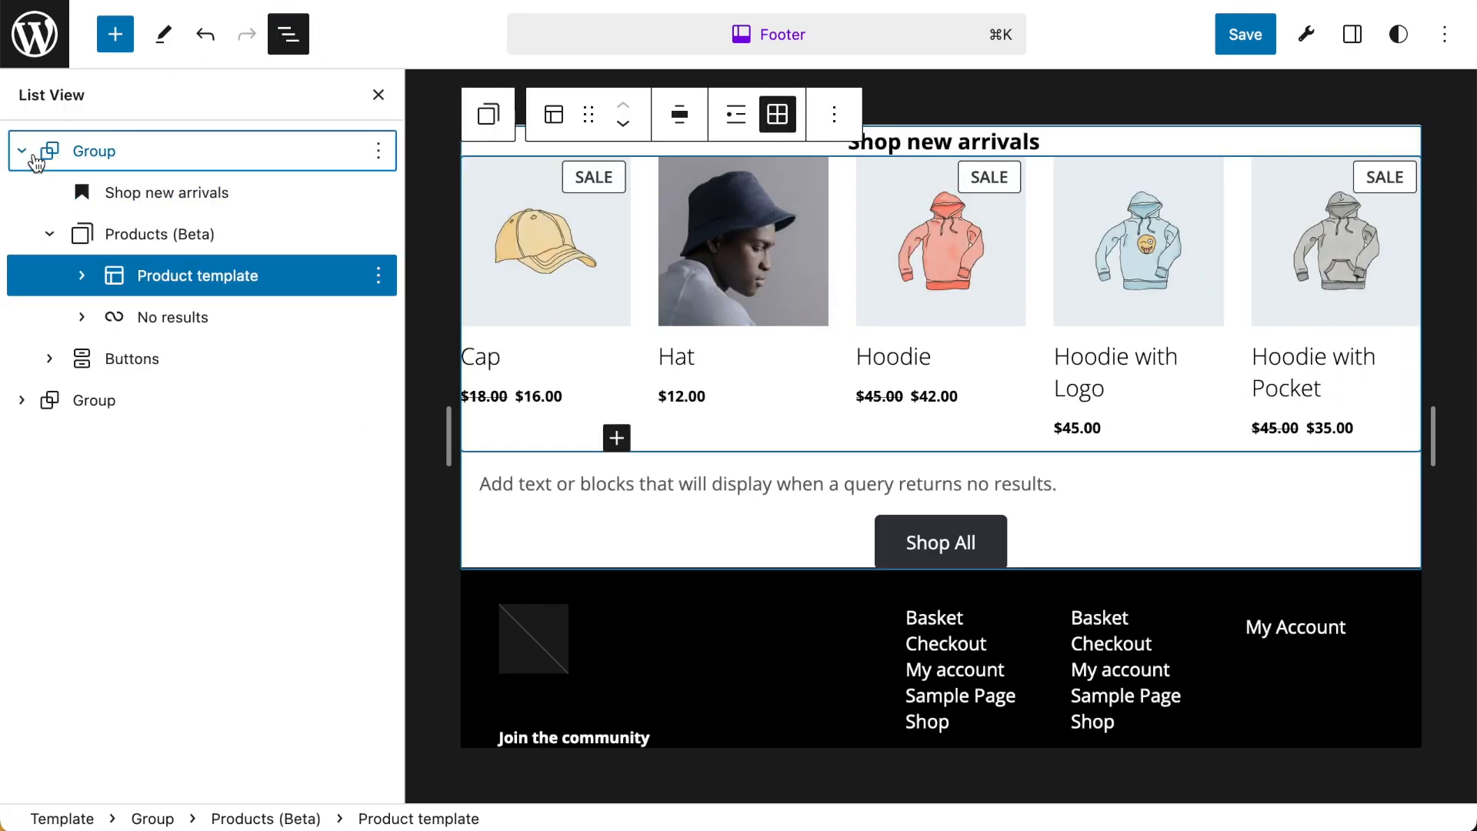
click(91, 154)
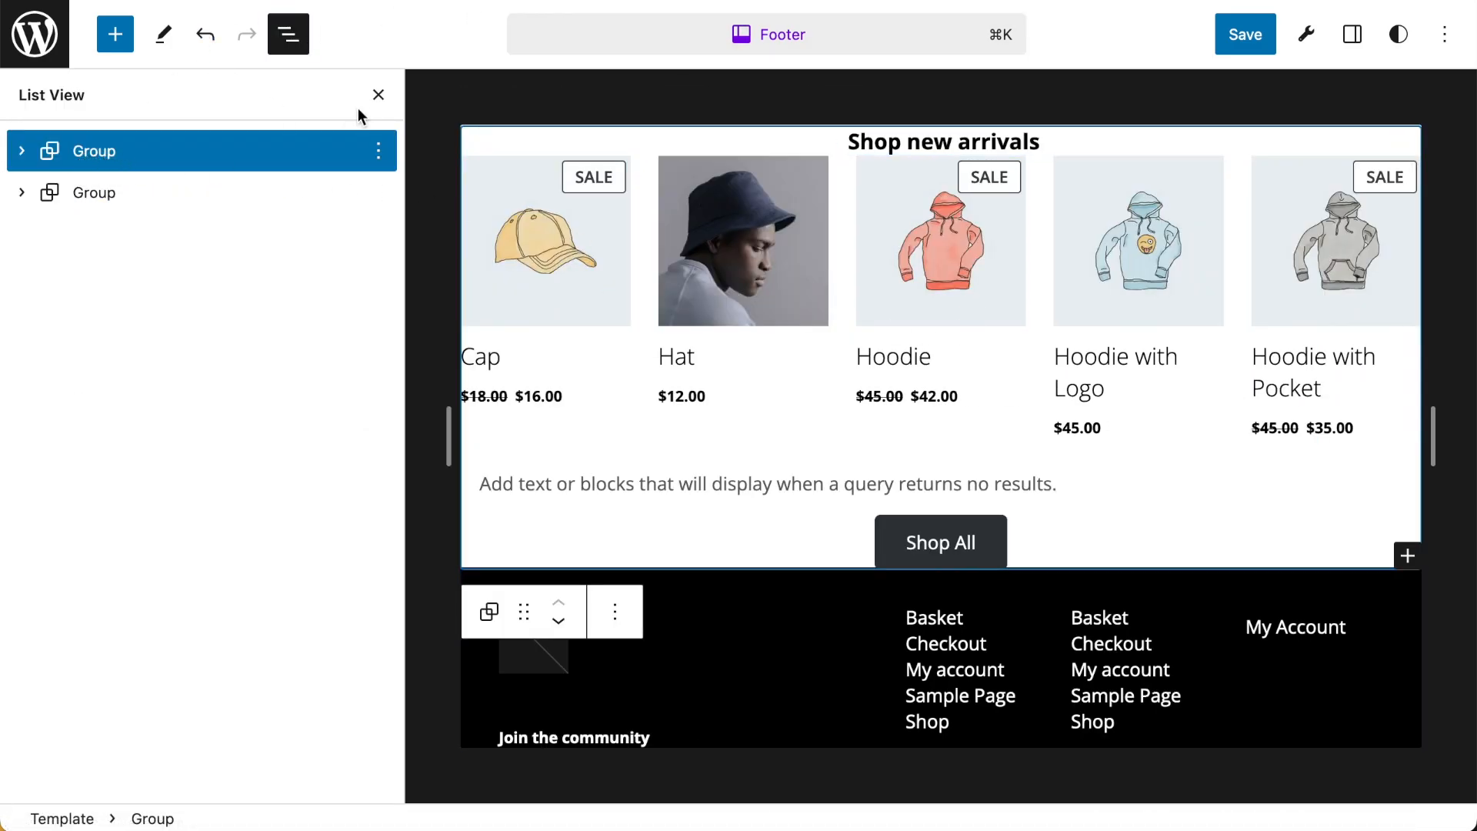
click(1354, 35)
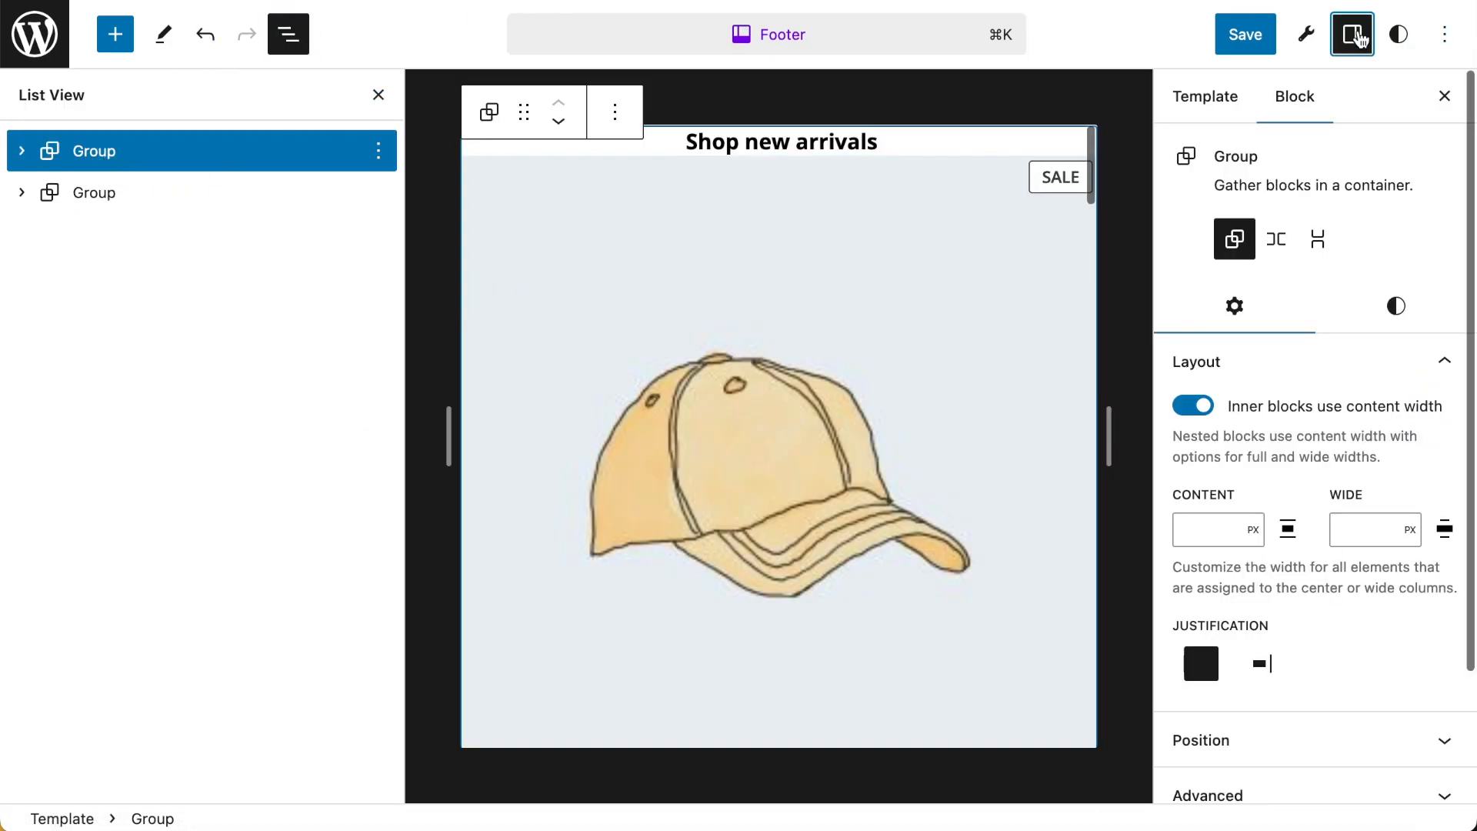
click(378, 95)
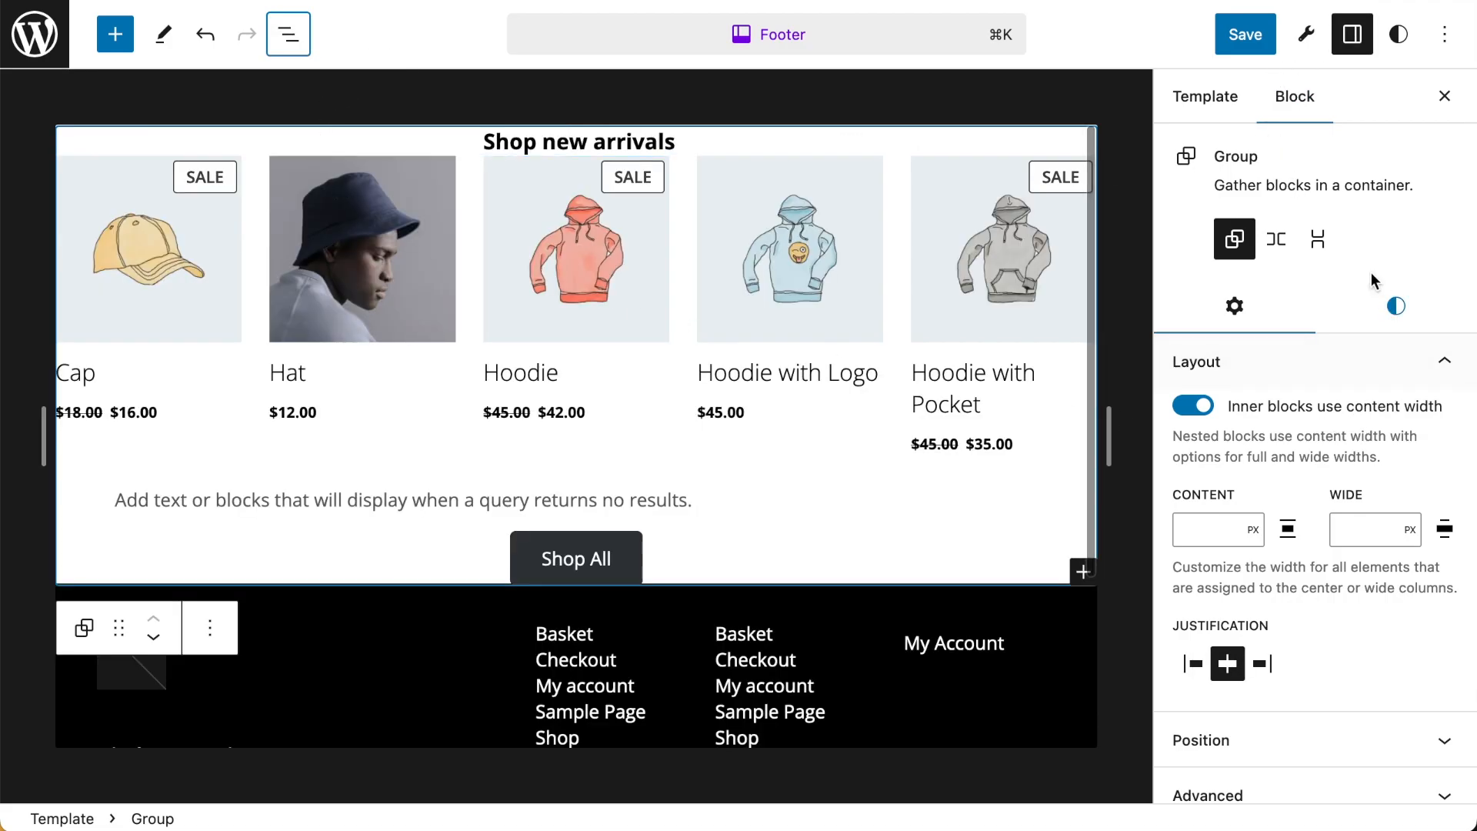
click(1396, 307)
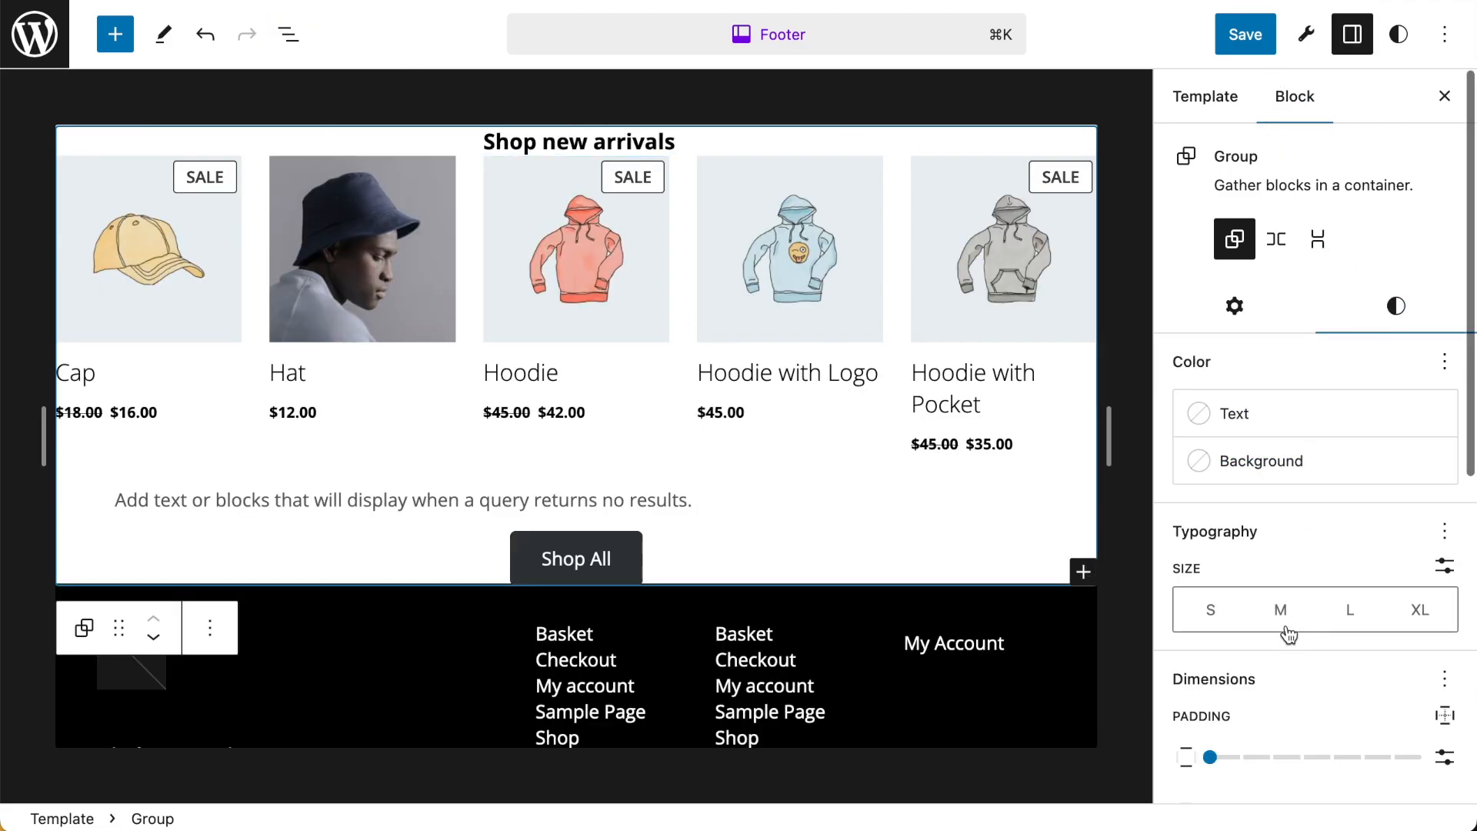
scroll(1301, 627, down, 5)
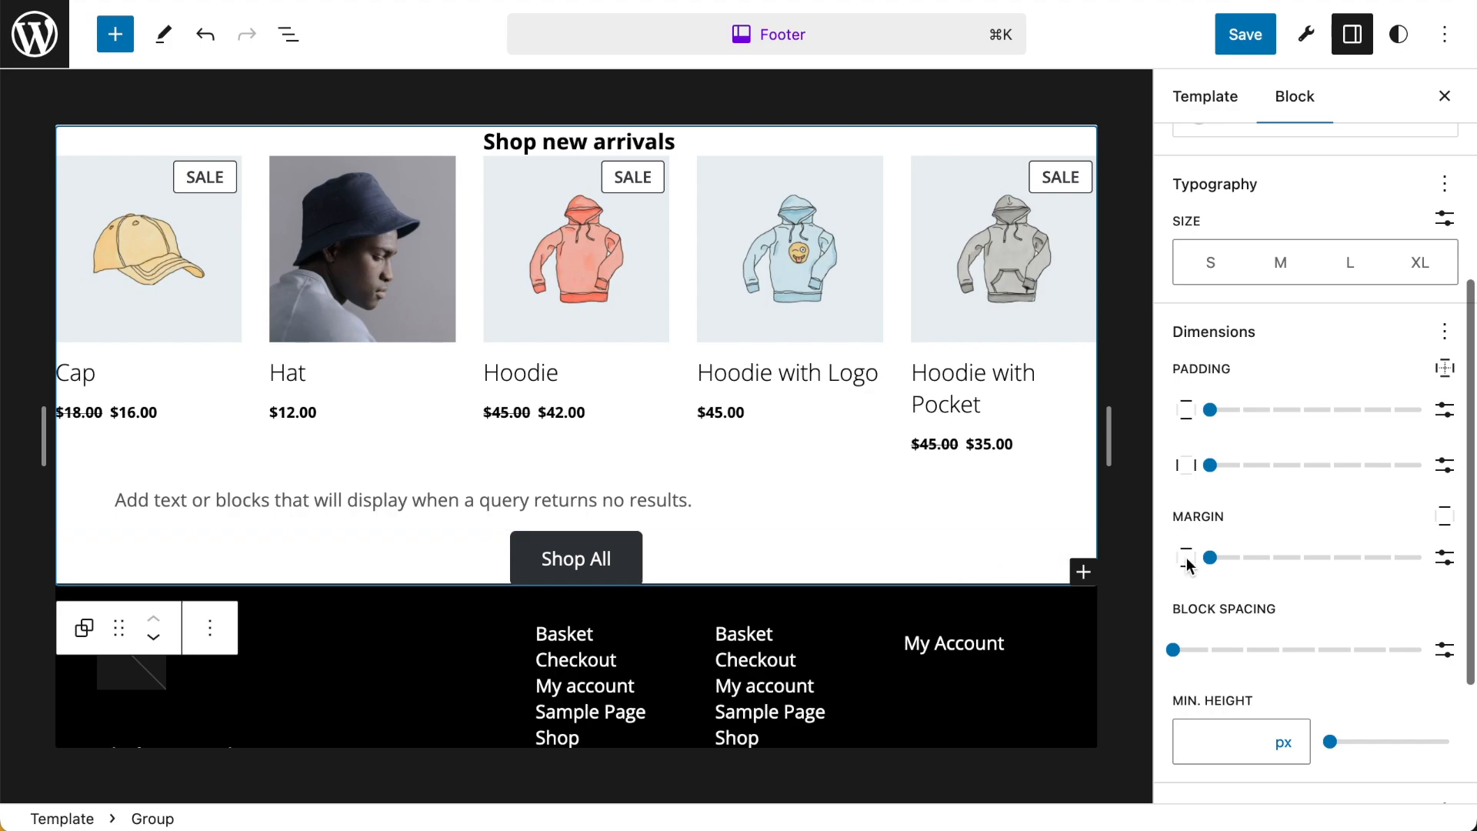
drag(1210, 557, 1334, 559)
drag(1342, 571, 1363, 571)
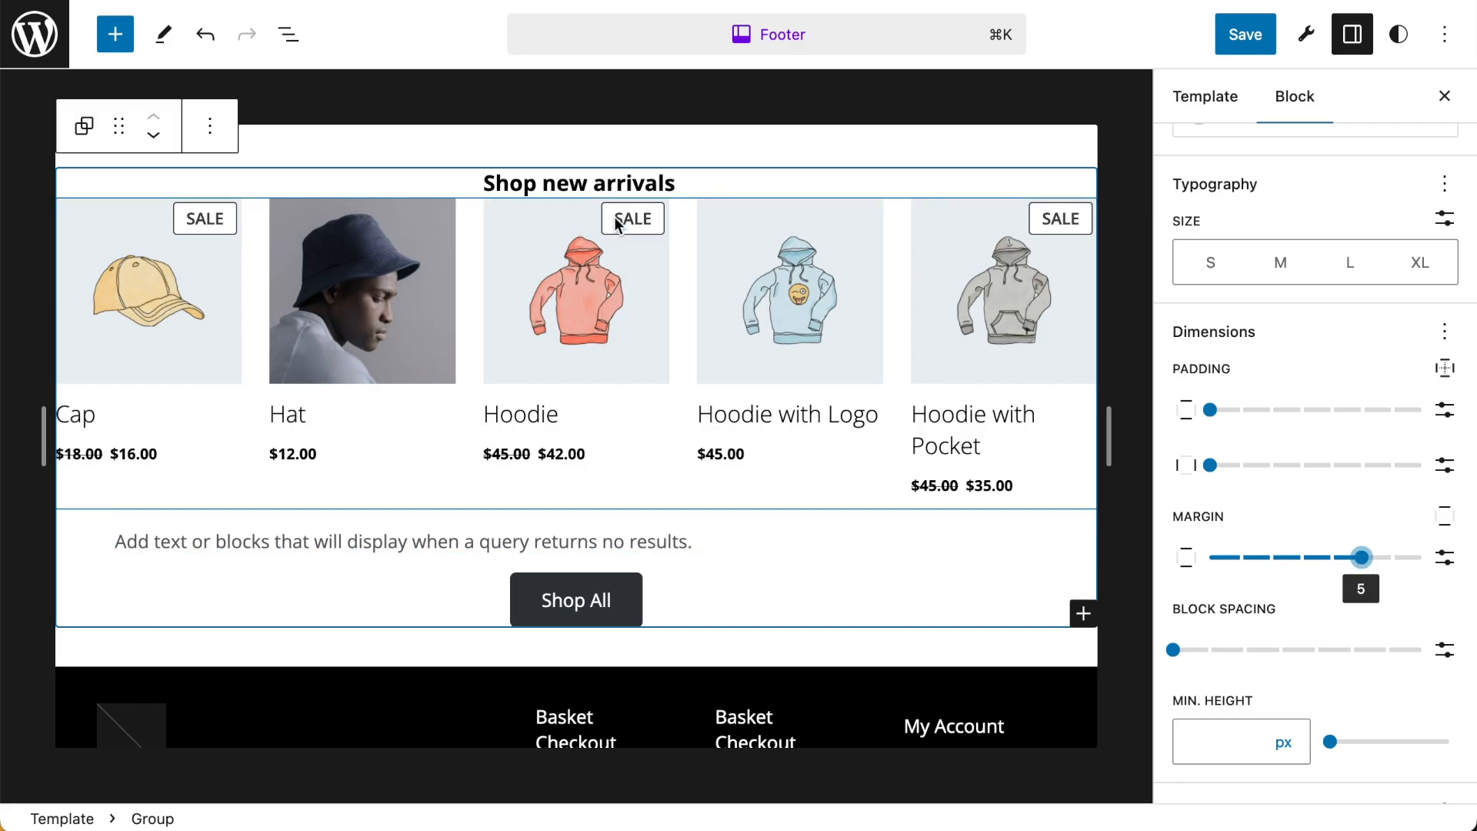
- Set the Shop new arrivals heading to wide width and align its text left
scroll(765, 457, down, 5)
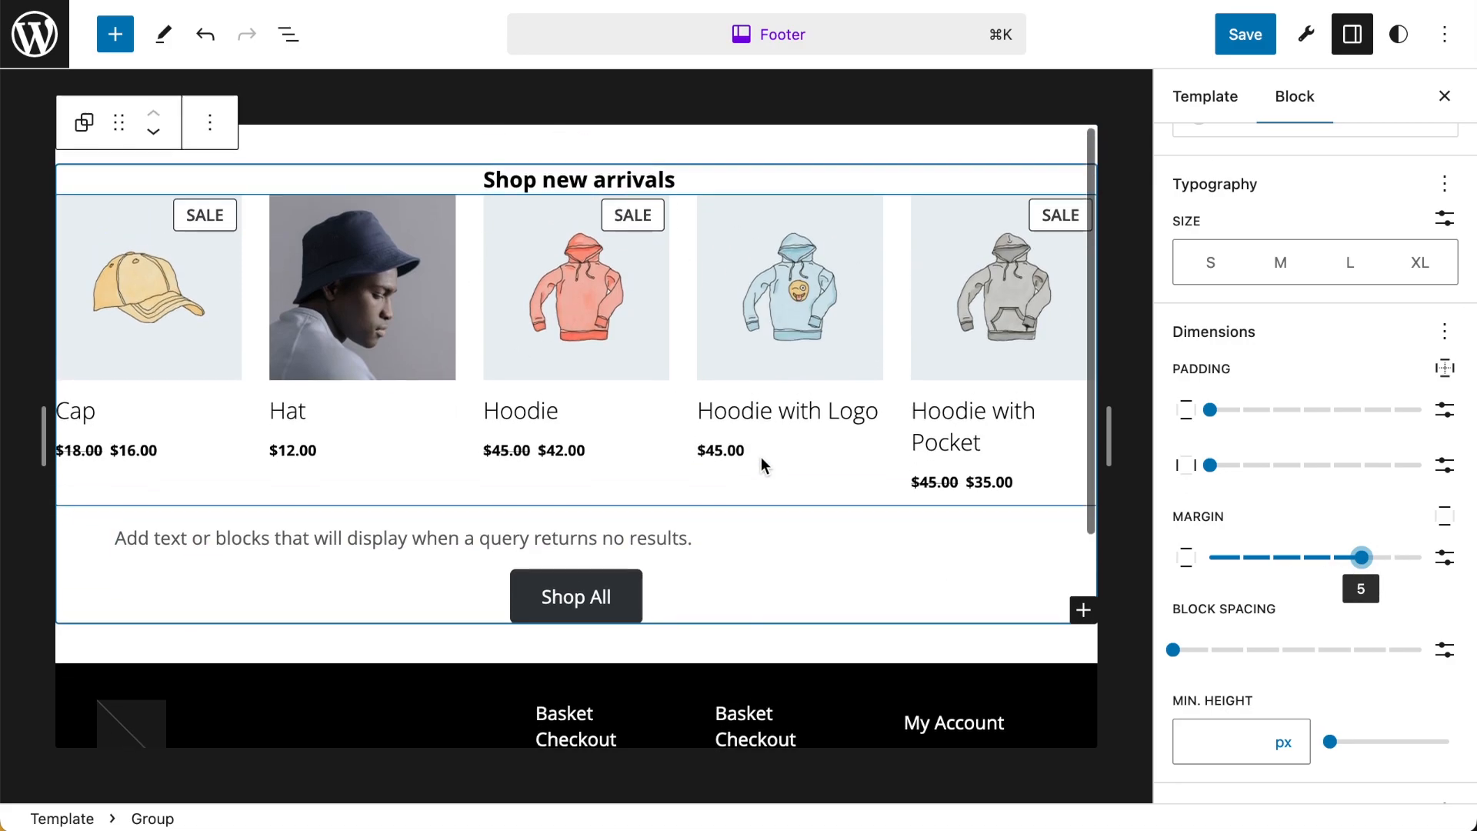
scroll(750, 496, up, 5)
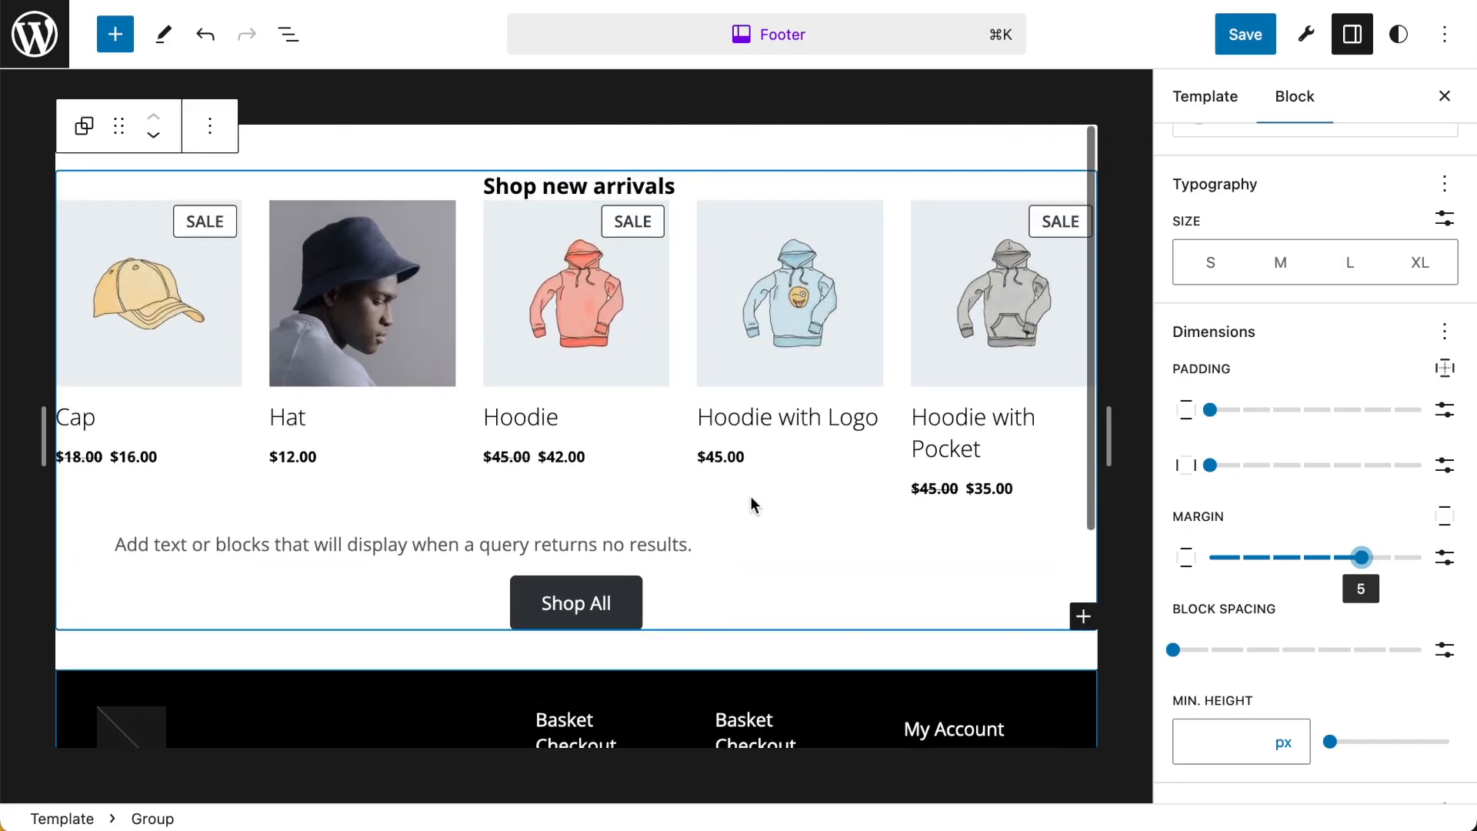
click(572, 183)
click(335, 128)
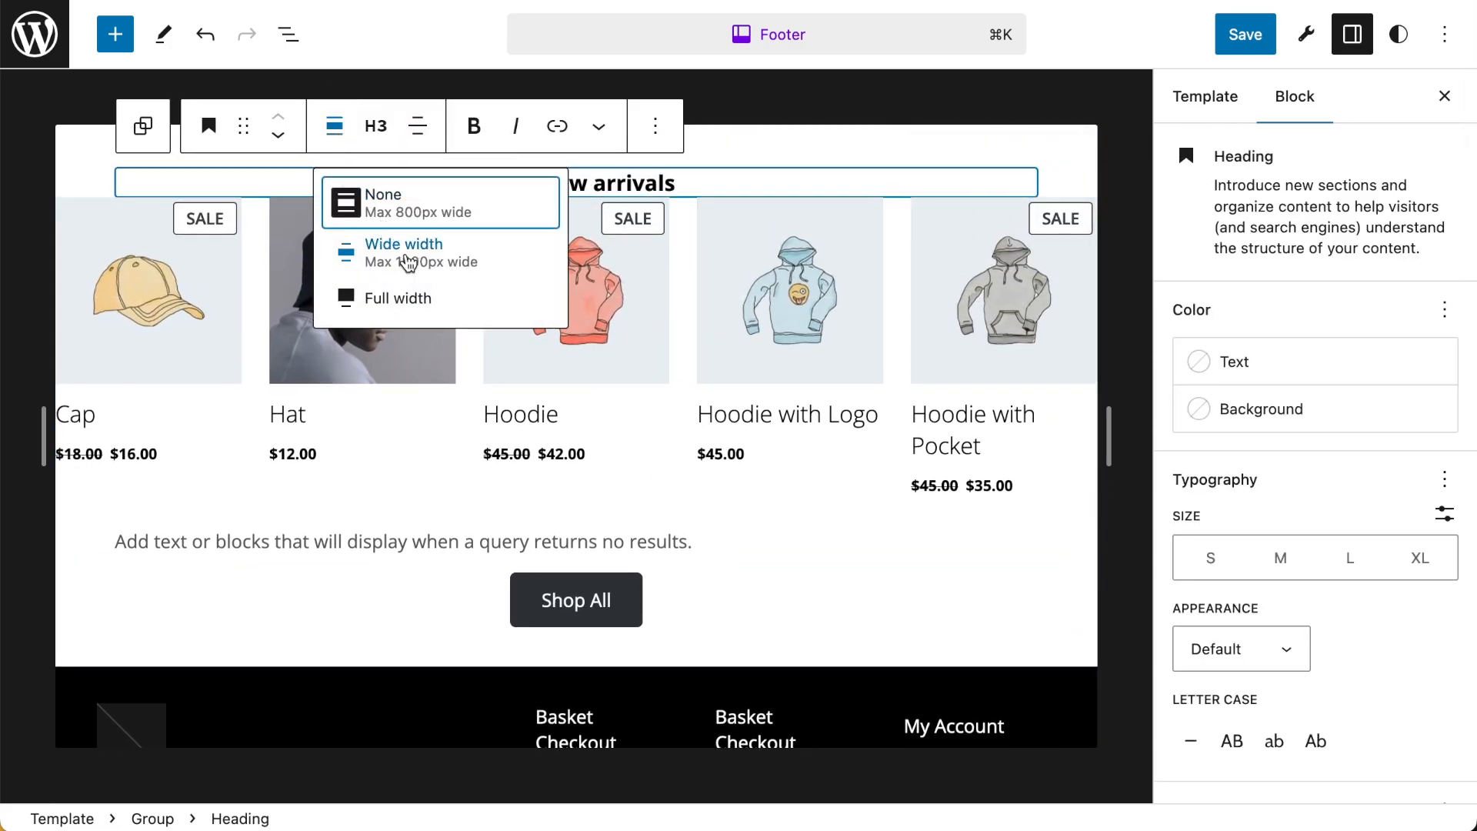
click(408, 256)
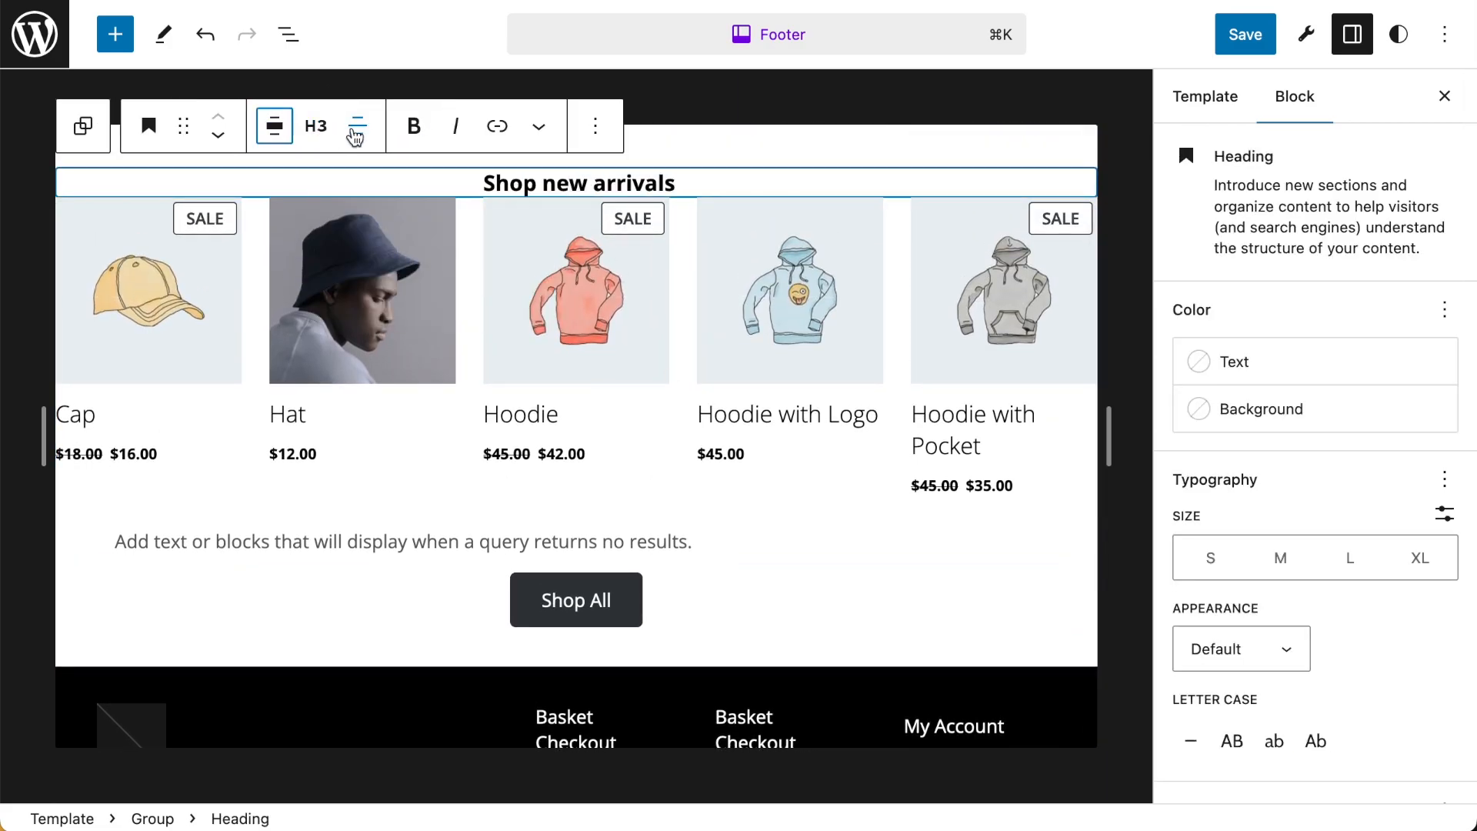
click(356, 135)
click(412, 199)
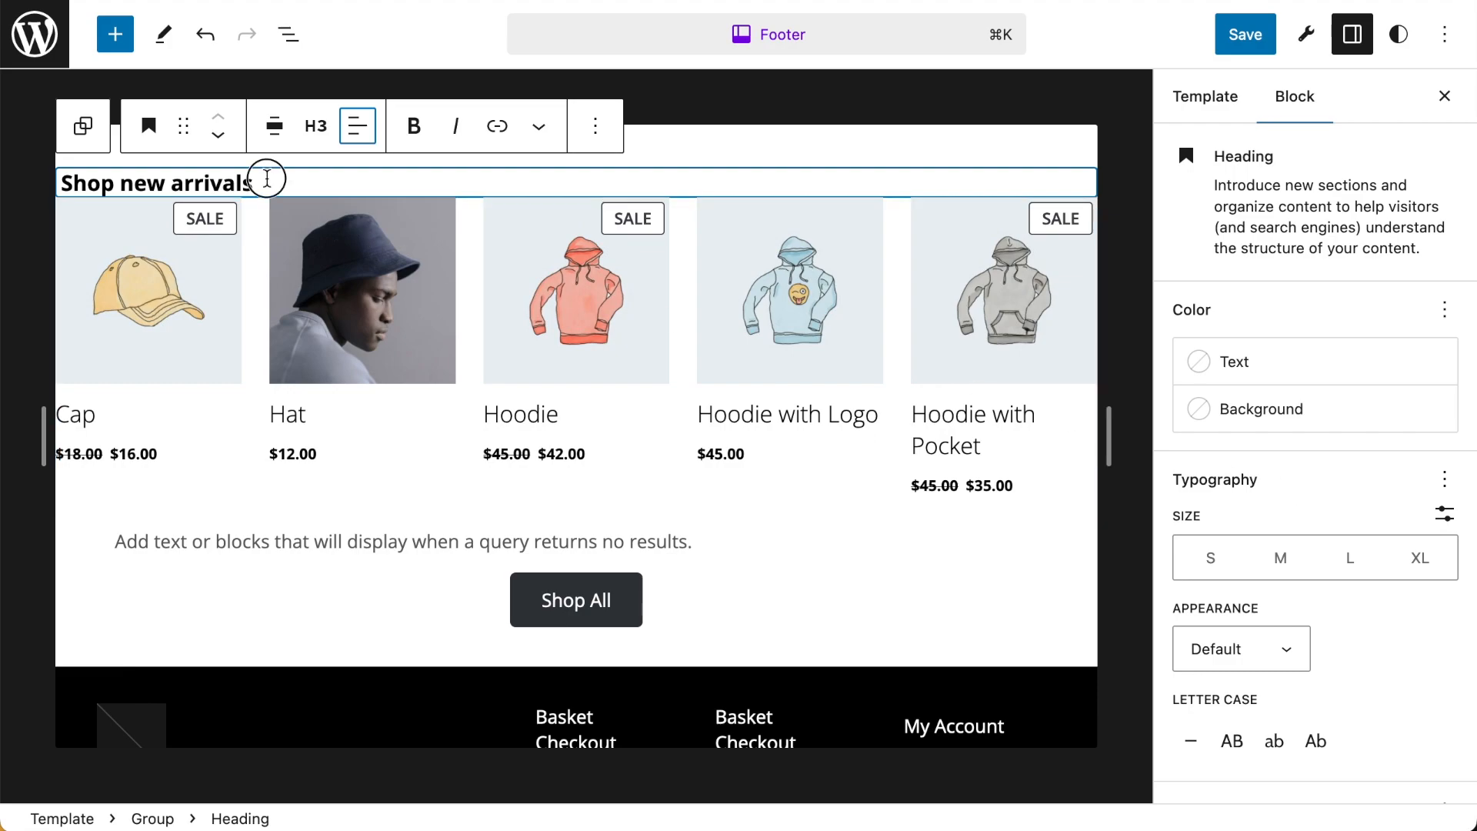
- Give the Shop new arrivals heading a bottom margin of 5, leaving its other margins at 0
scroll(1328, 398, down, 2)
click(1439, 721)
click(1266, 600)
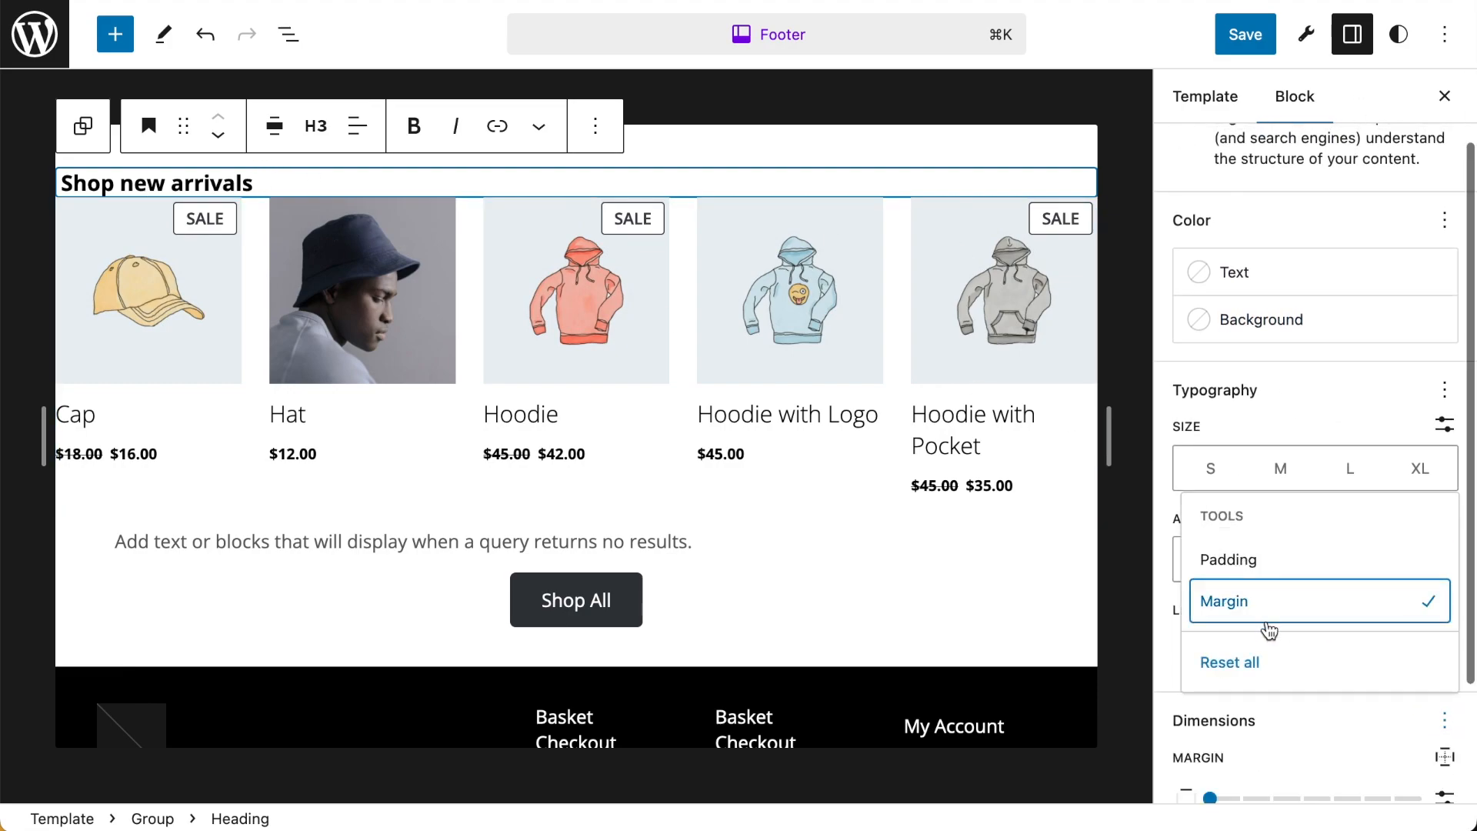
click(1181, 685)
scroll(1336, 703, down, 2)
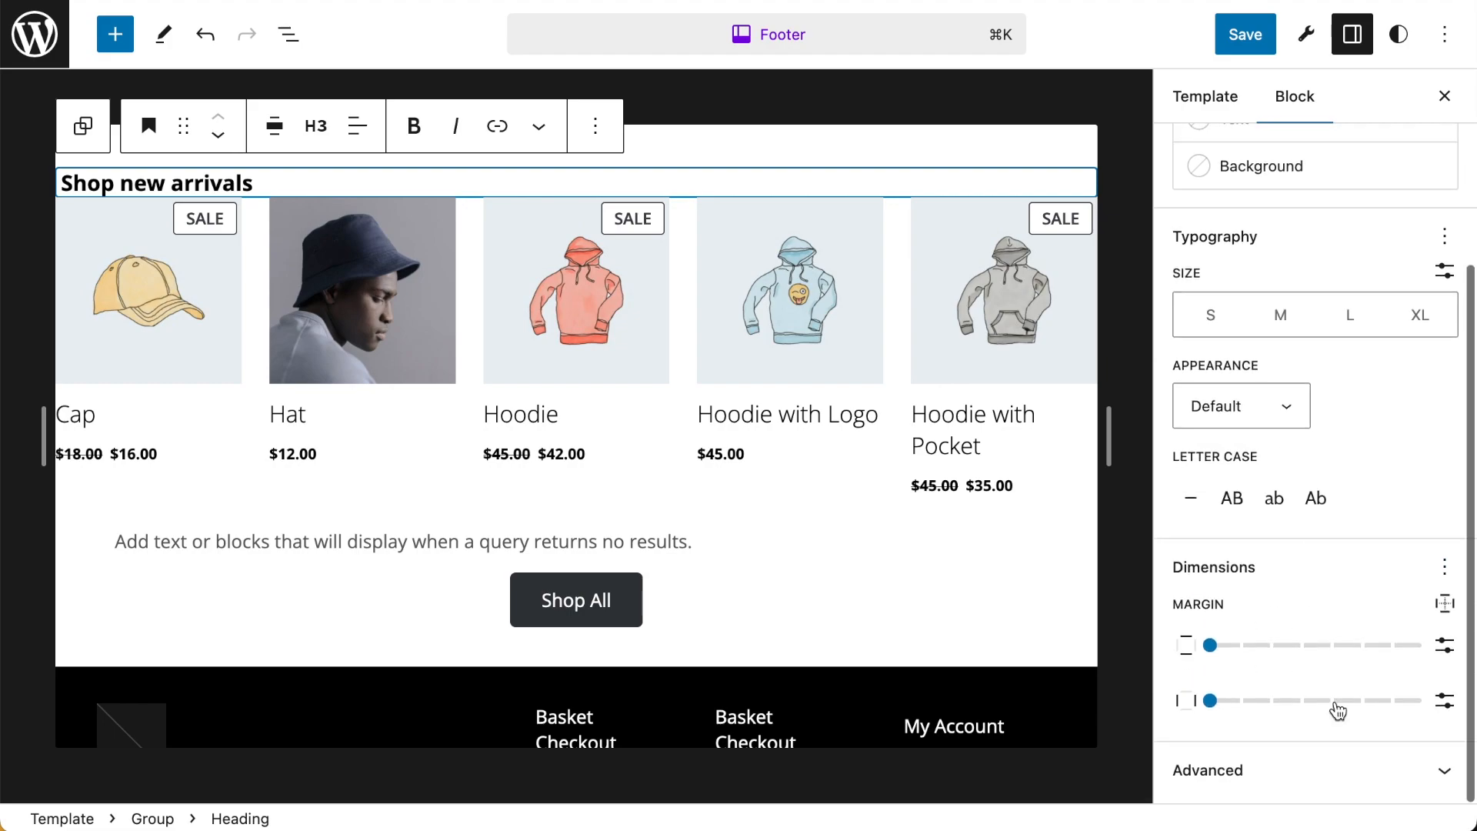
click(1445, 610)
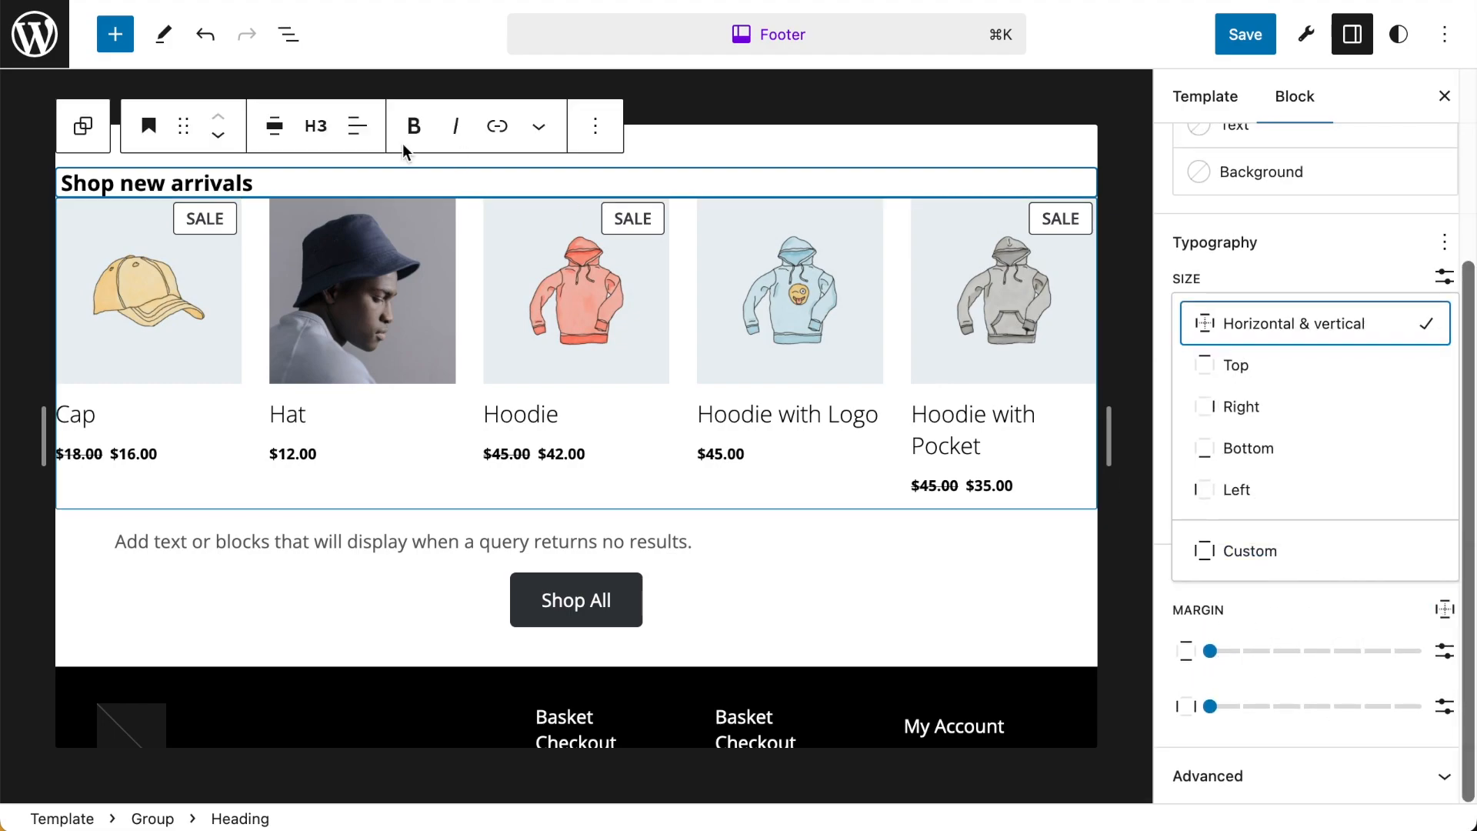
click(1248, 448)
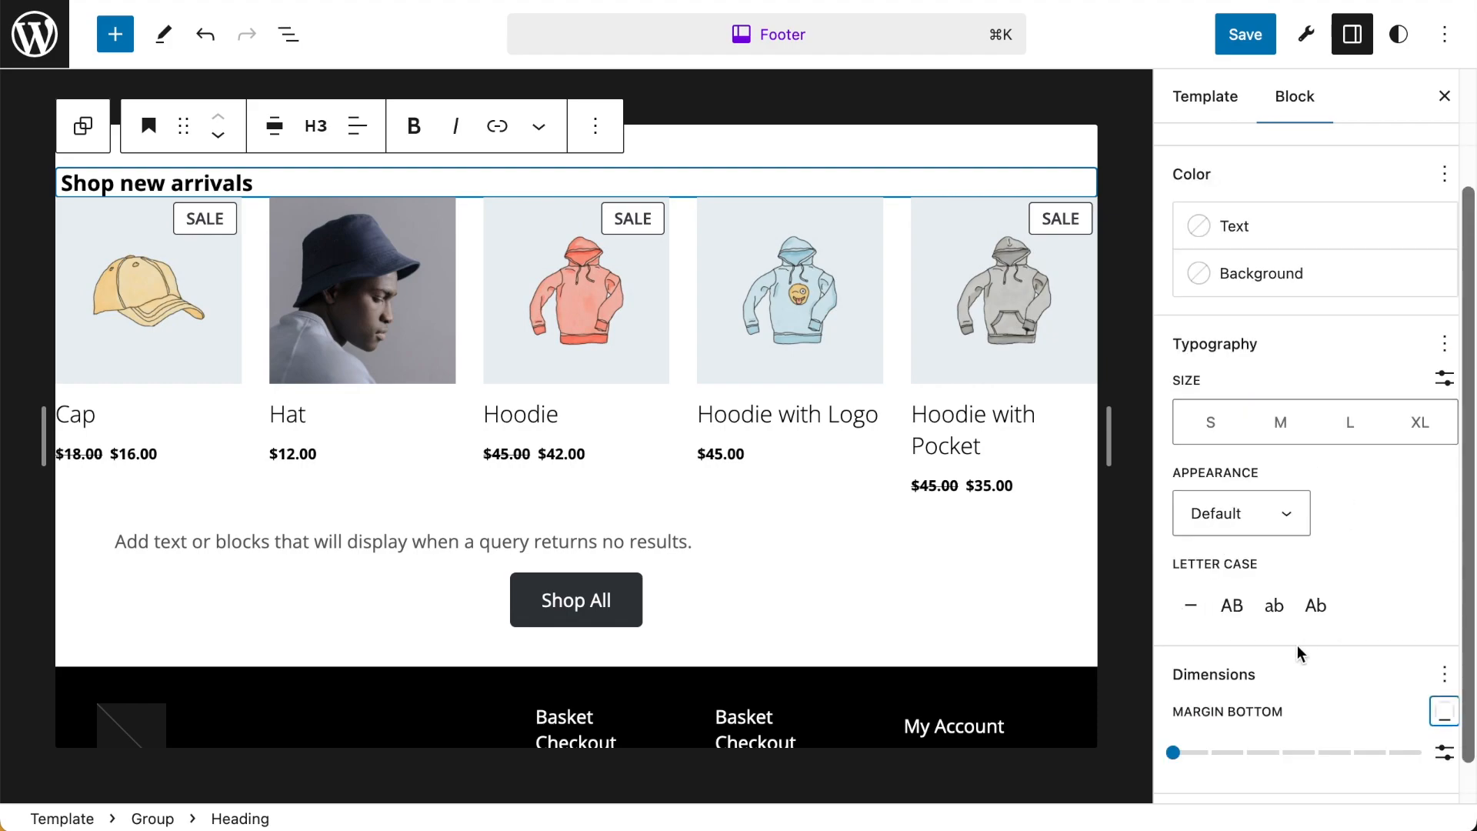
scroll(1177, 700, down, 1)
drag(1165, 708, 1343, 722)
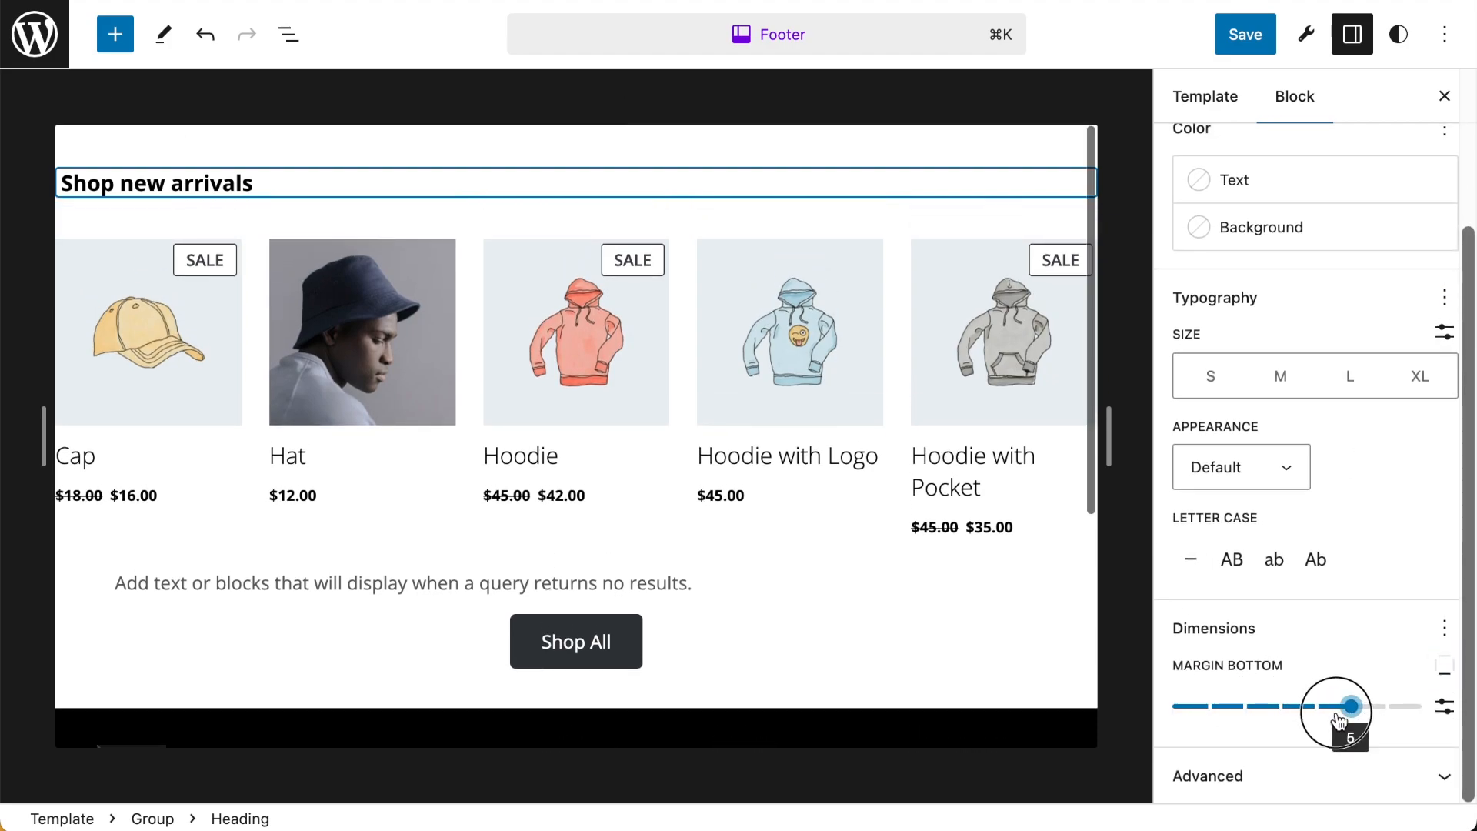
scroll(540, 391, down, 2)
scroll(580, 379, up, 2)
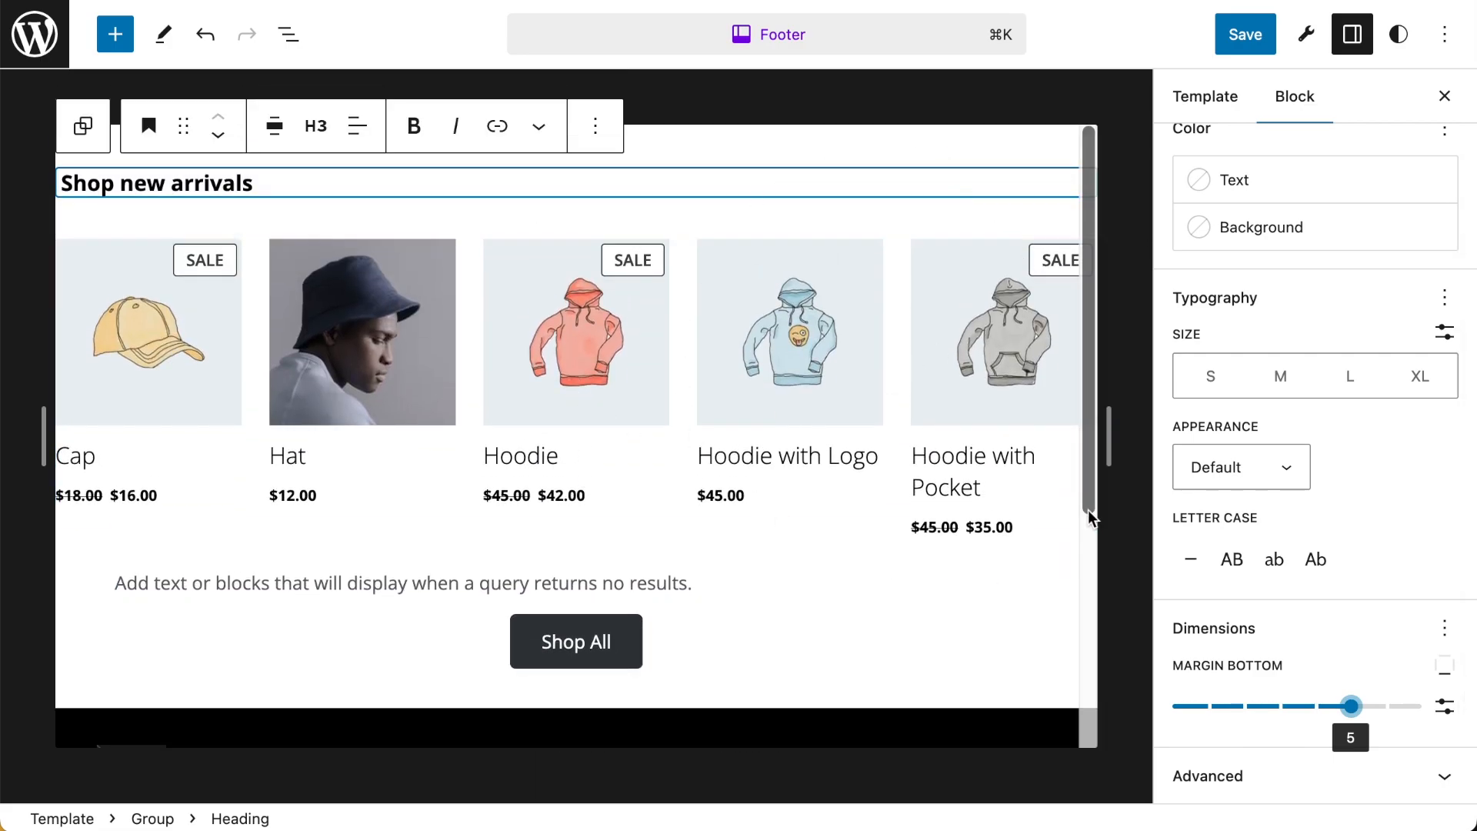
- Set the background of the Shop new arrivals group to the default Cyan bluish gray colour
click(289, 34)
click(98, 153)
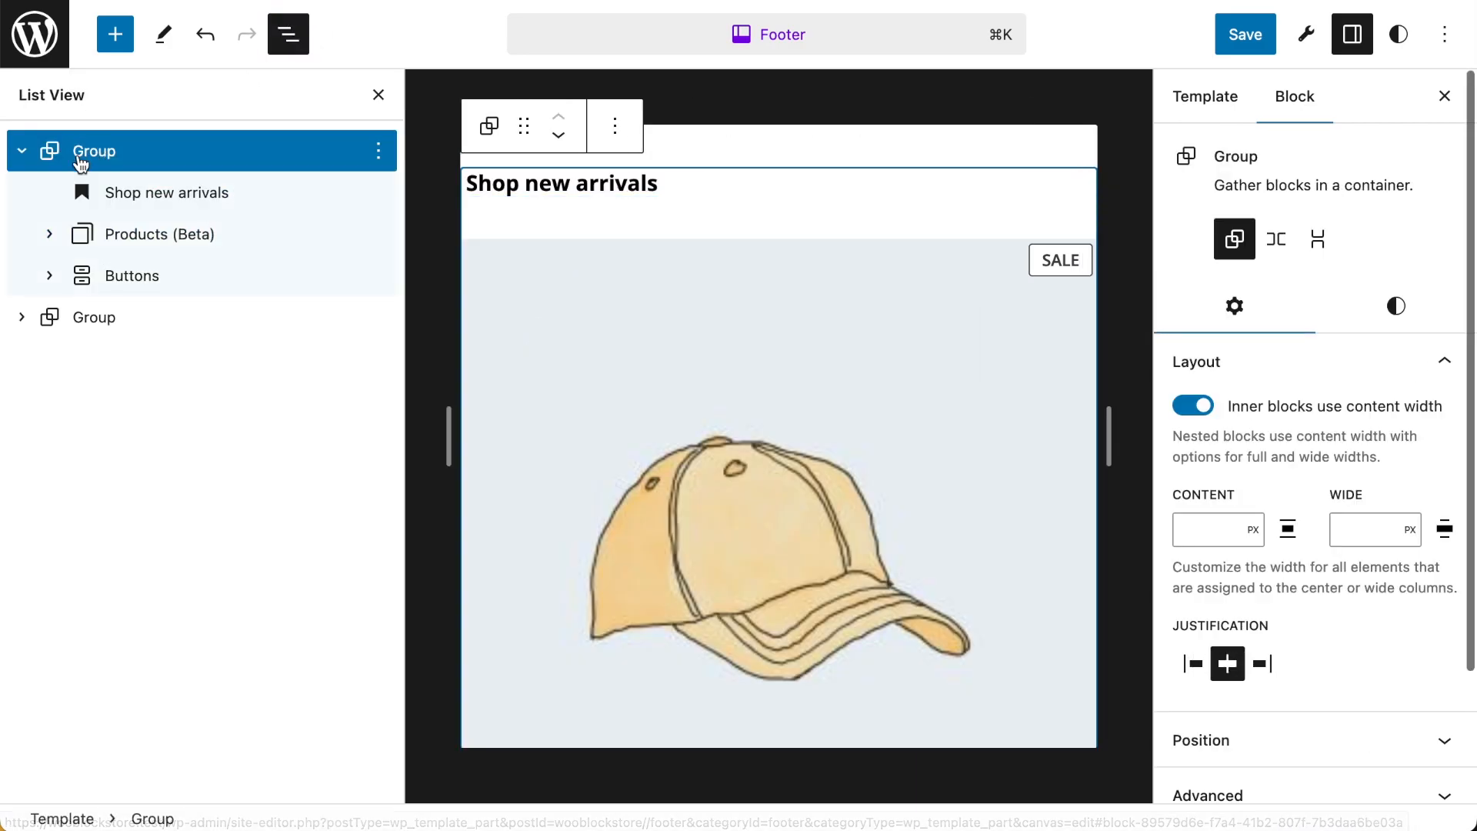
click(378, 95)
click(1397, 305)
click(1287, 475)
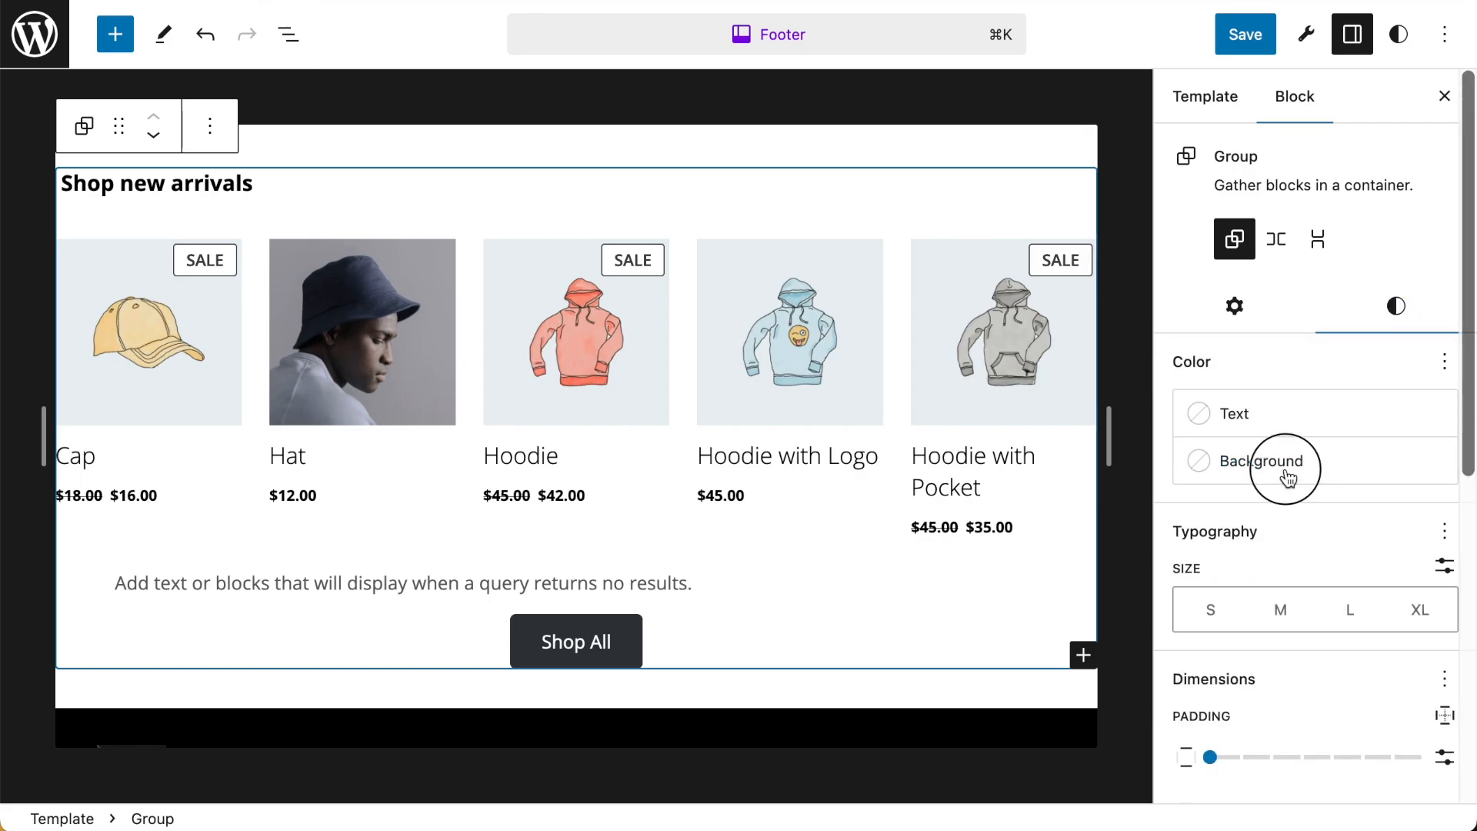
click(915, 350)
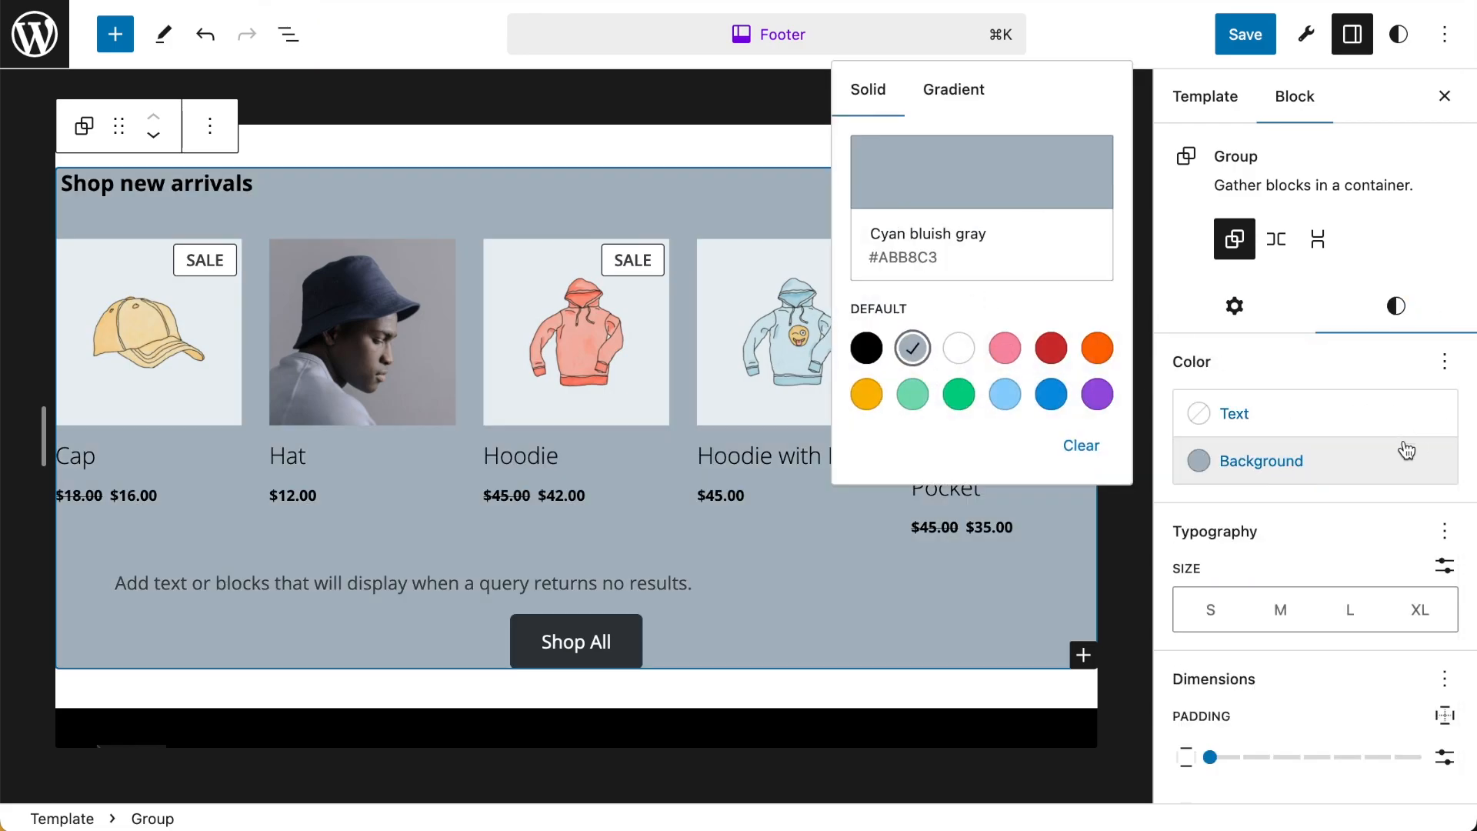
click(711, 146)
scroll(797, 427, down, 3)
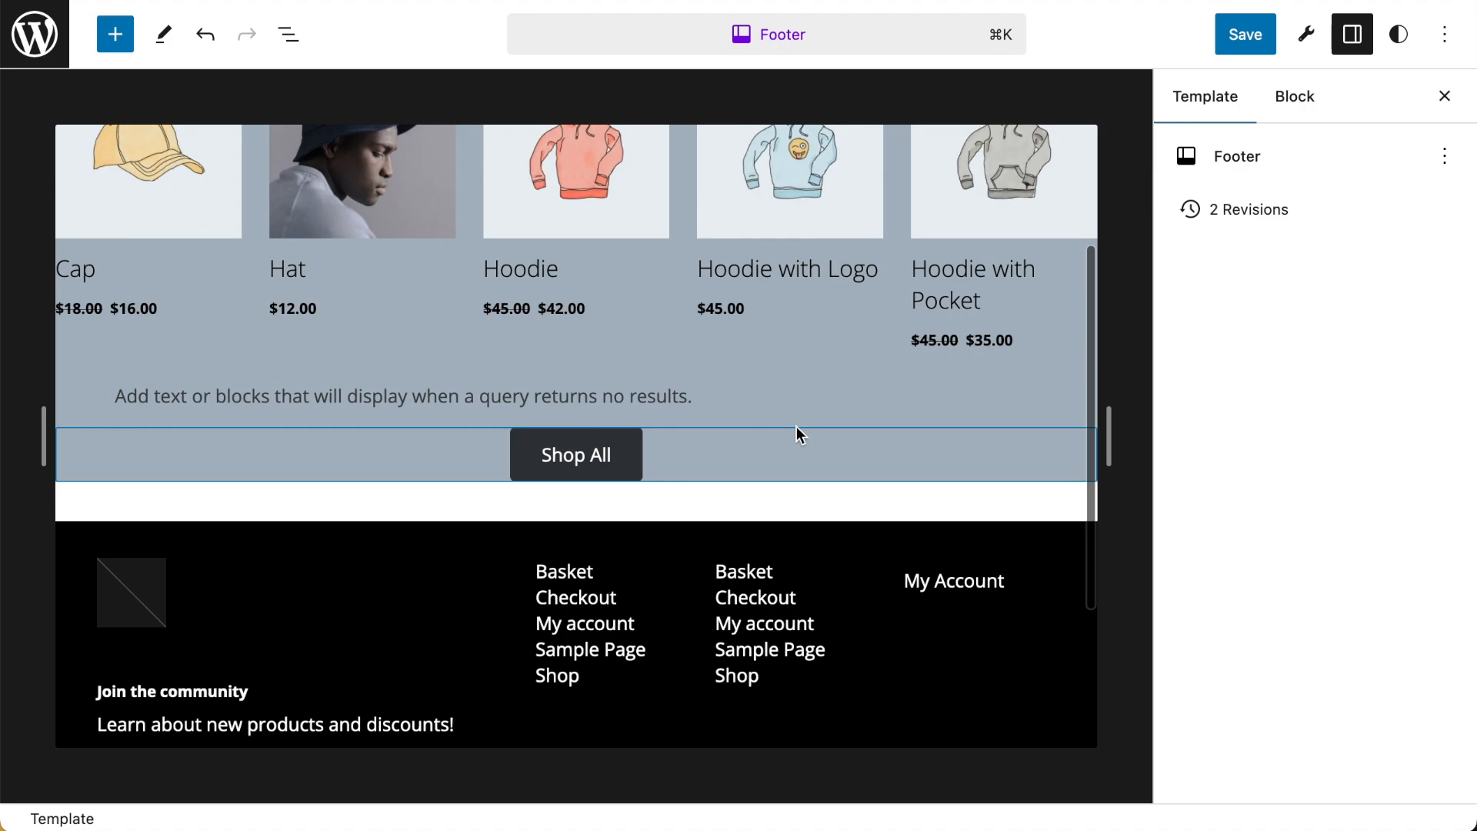
scroll(796, 426, up, 1)
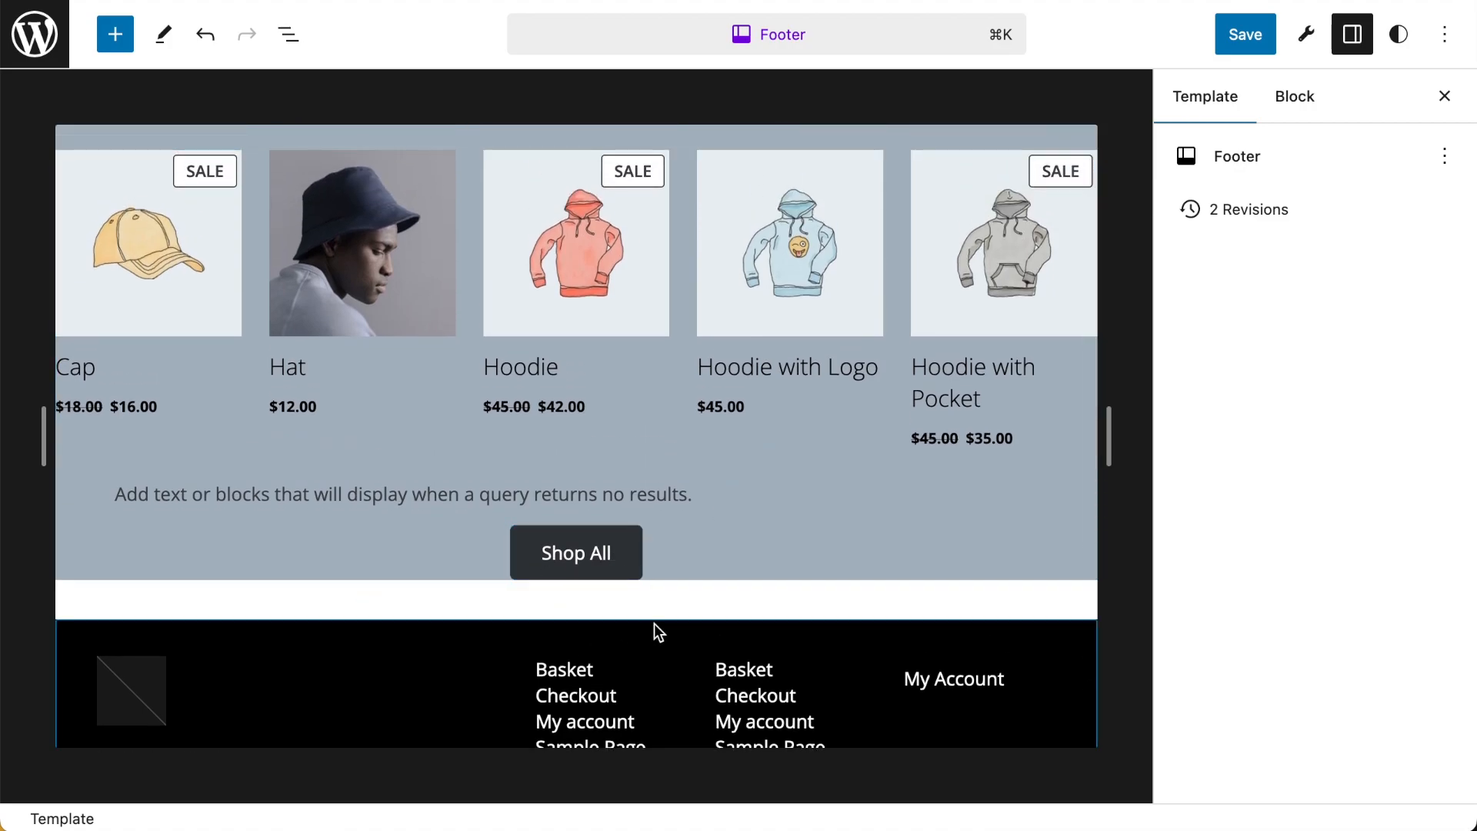
- Set the Shop new arrivals group's vertical margin to 0 and its vertical padding to 5, and close the block settings
mouse_move(728, 475)
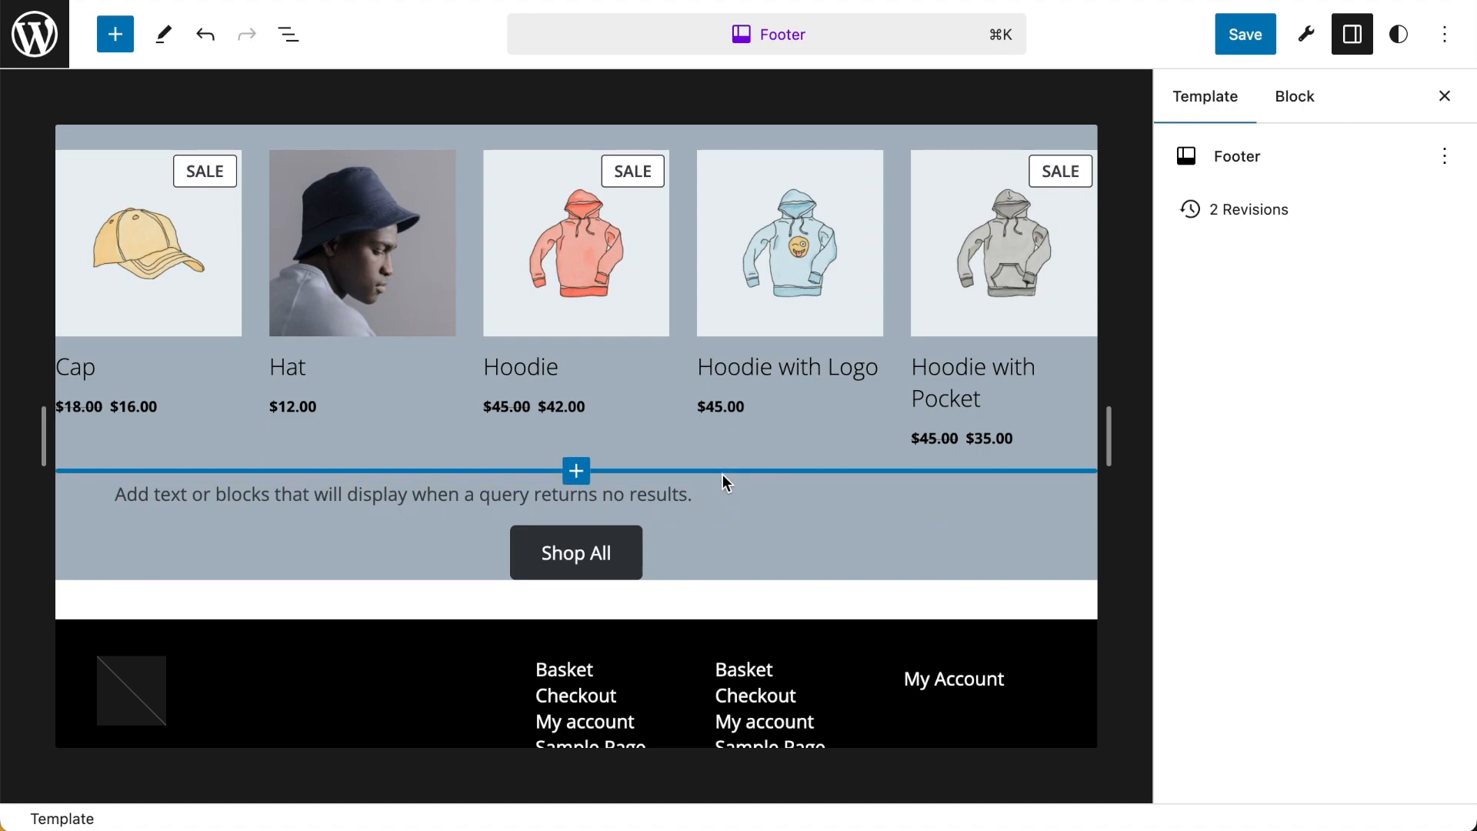
mouse_move(699, 516)
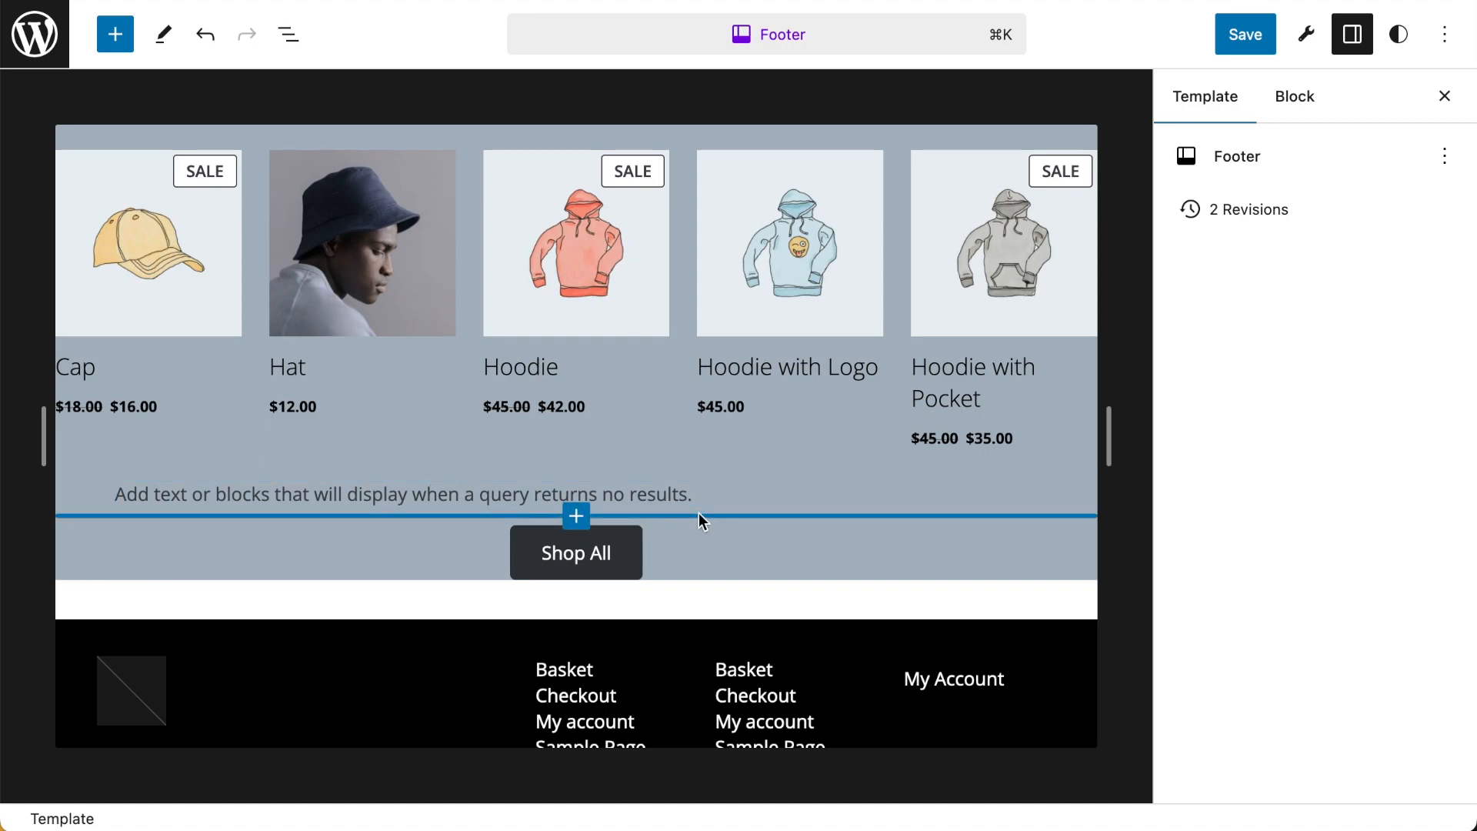
scroll(731, 566, up, 2)
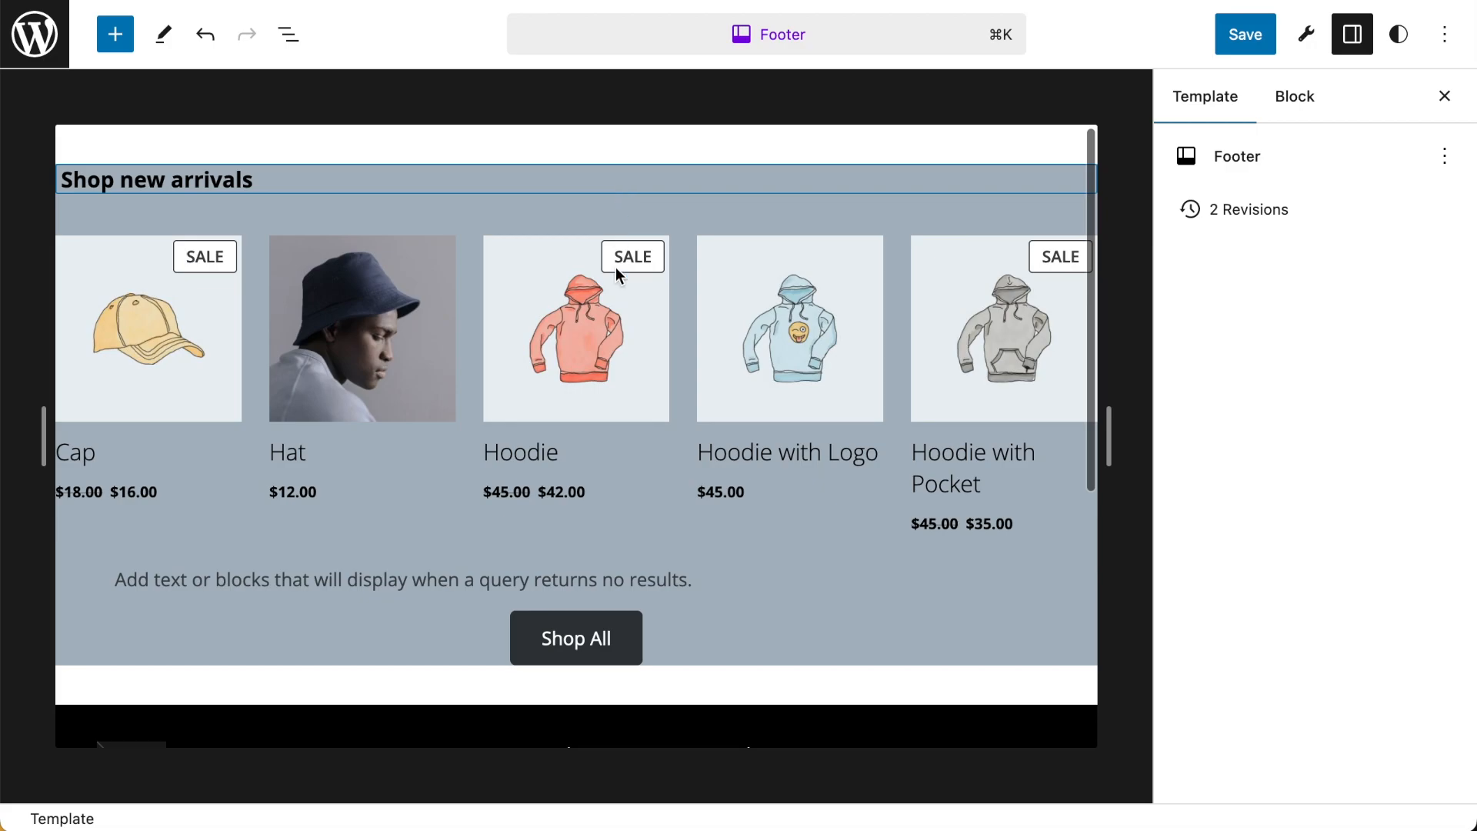
mouse_move(586, 561)
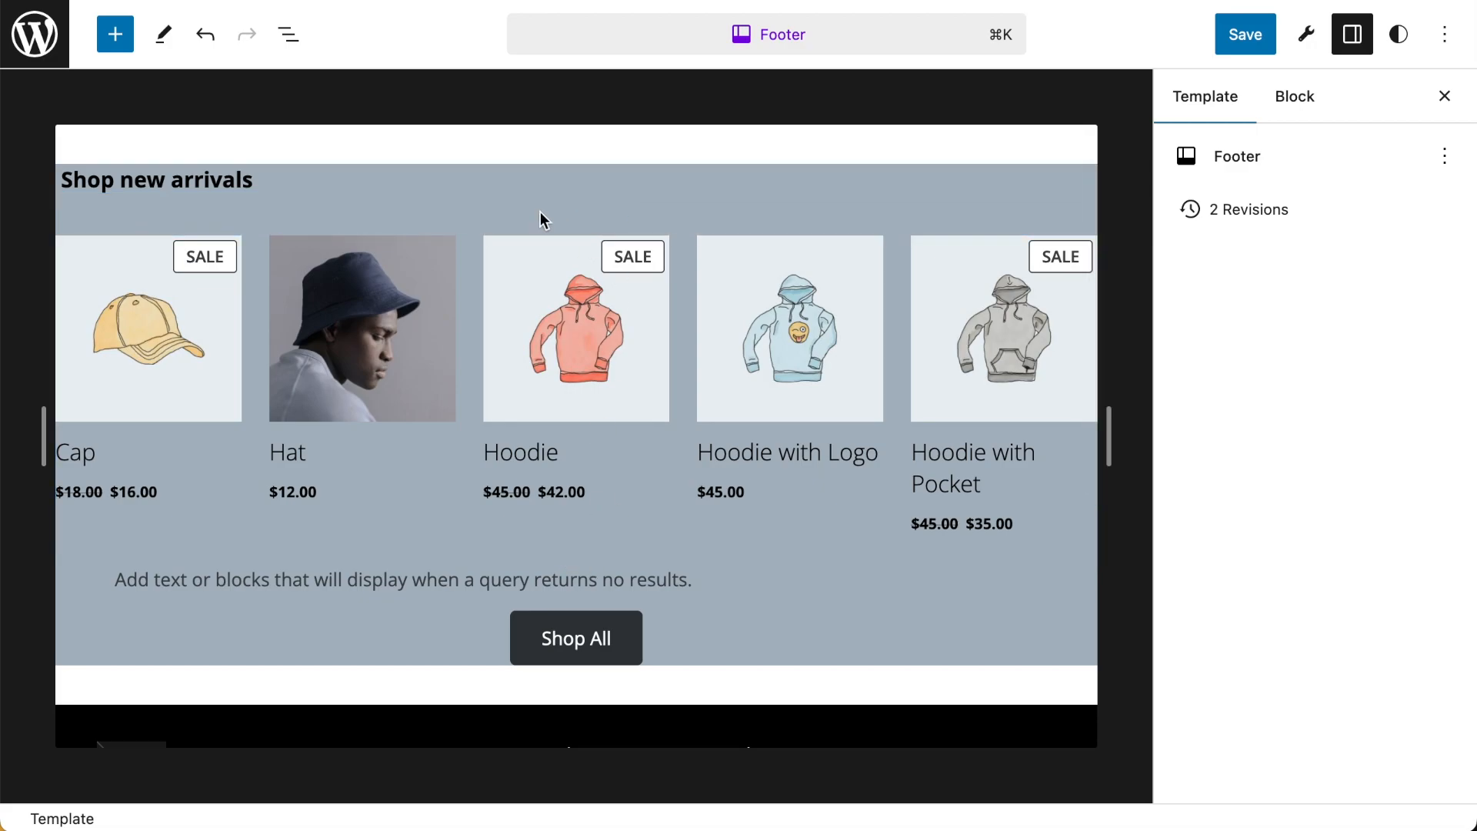
click(288, 37)
click(122, 159)
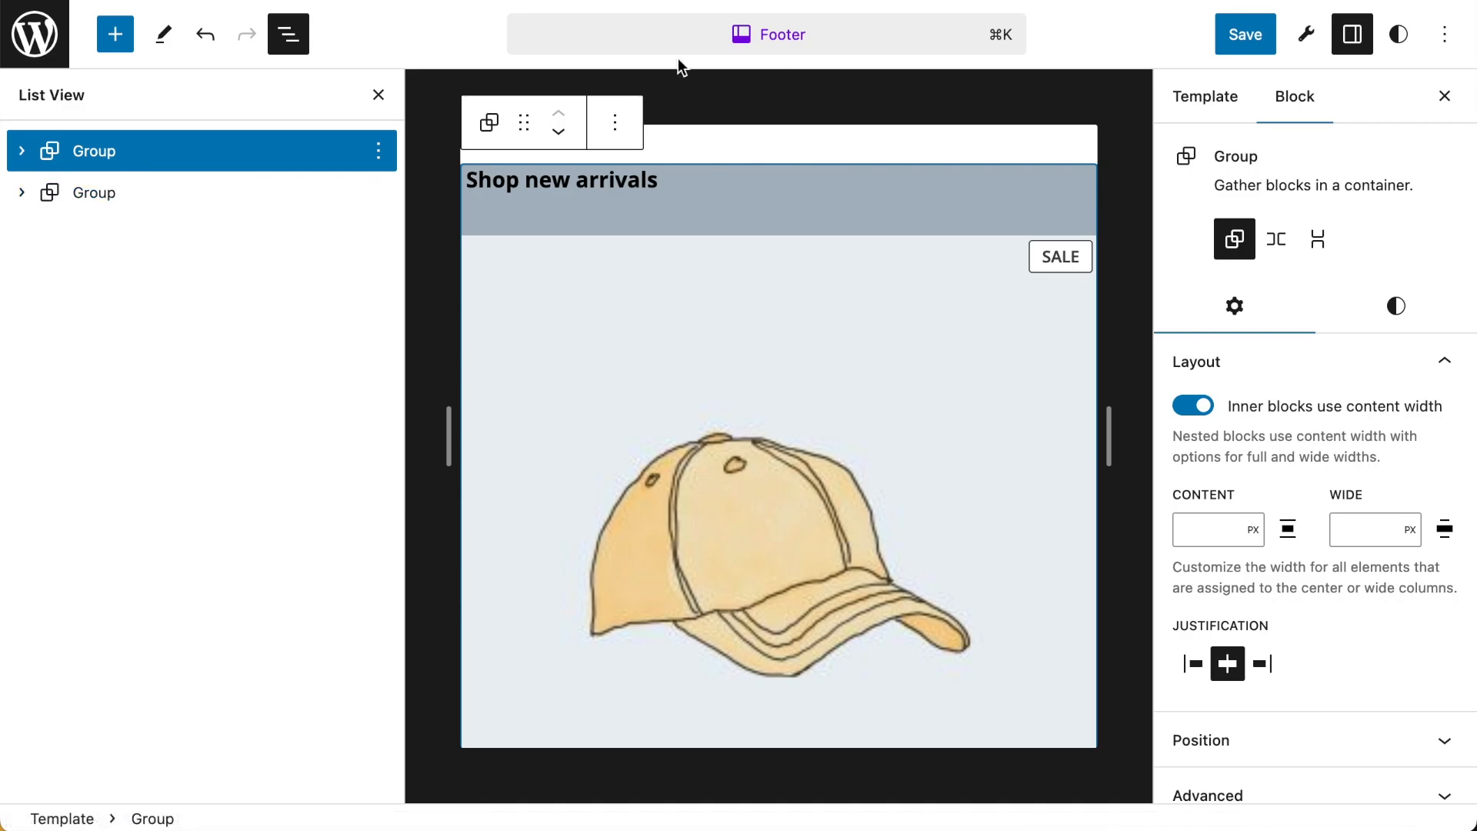
click(380, 95)
click(1396, 306)
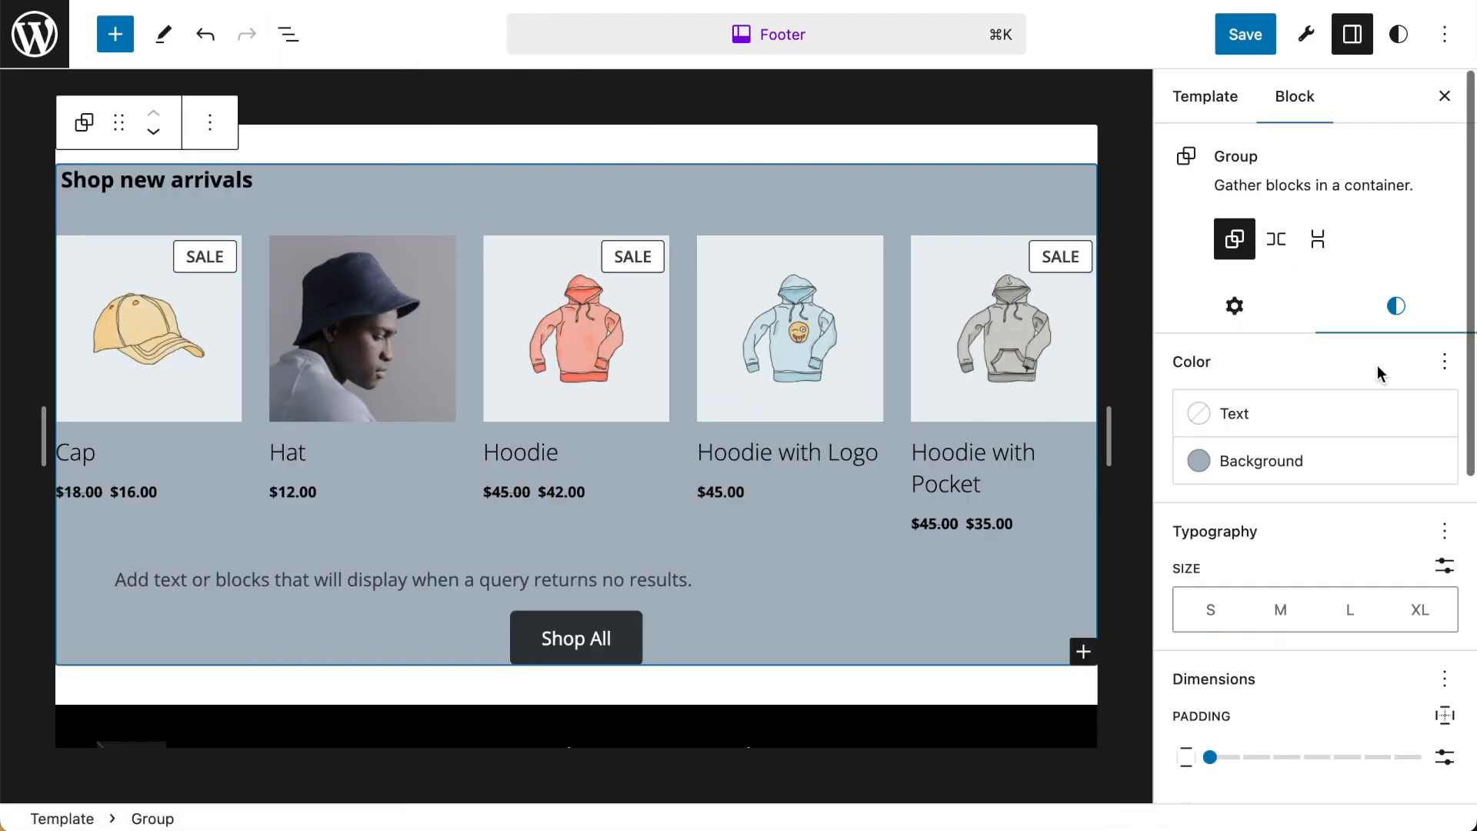
scroll(1336, 464, down, 7)
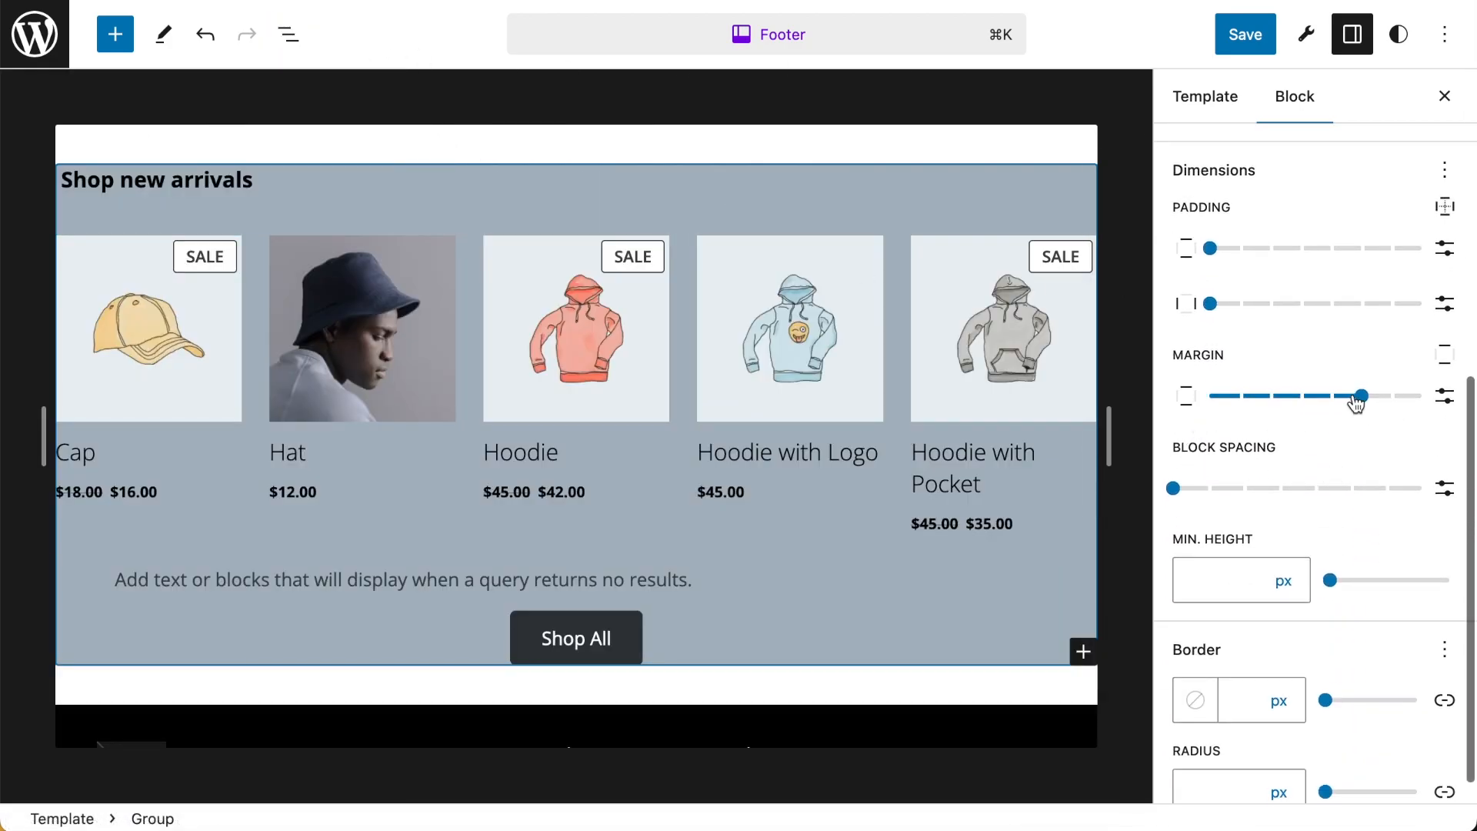
click(1212, 396)
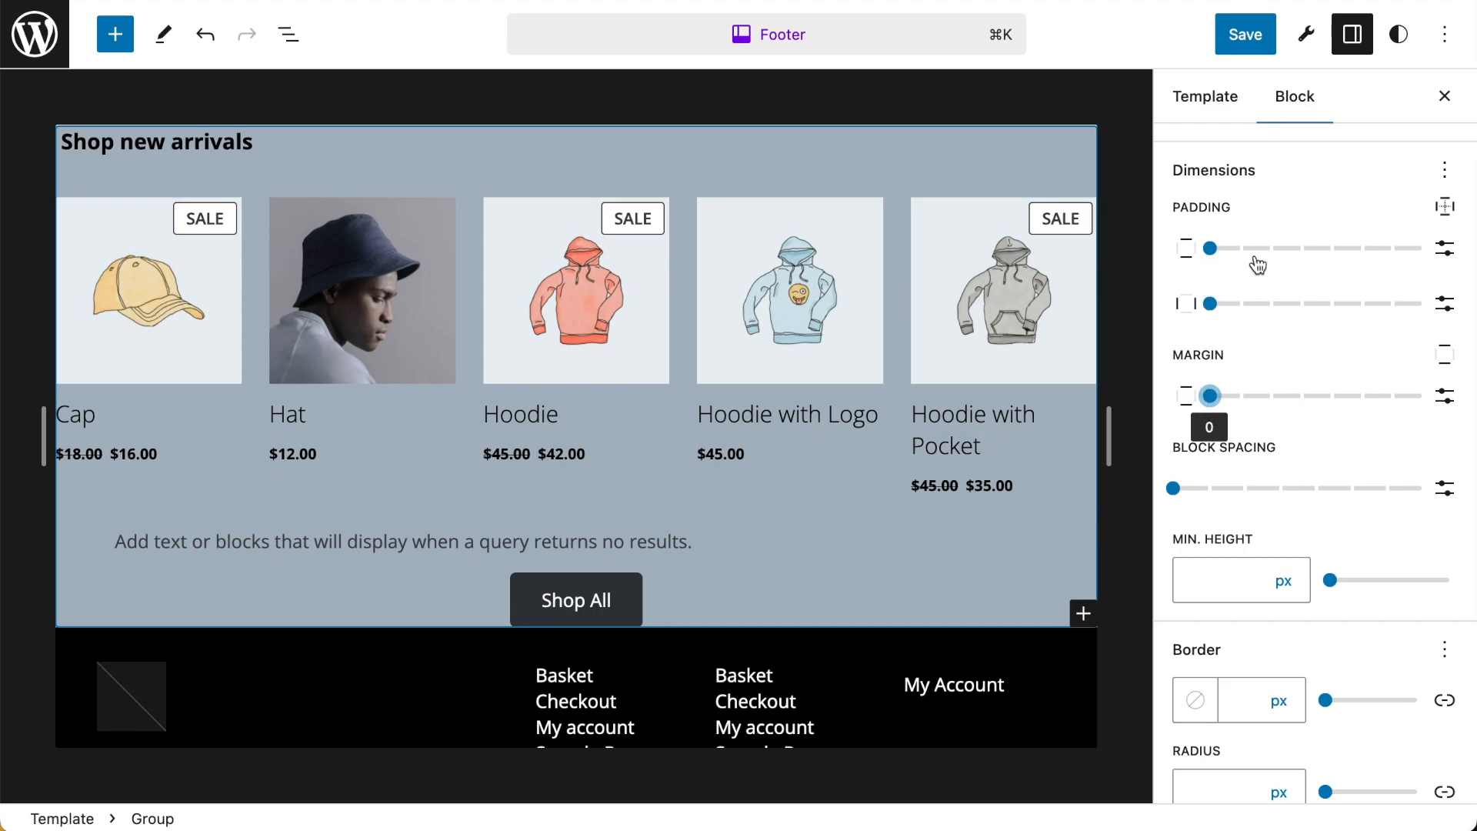
drag(1214, 256, 1359, 254)
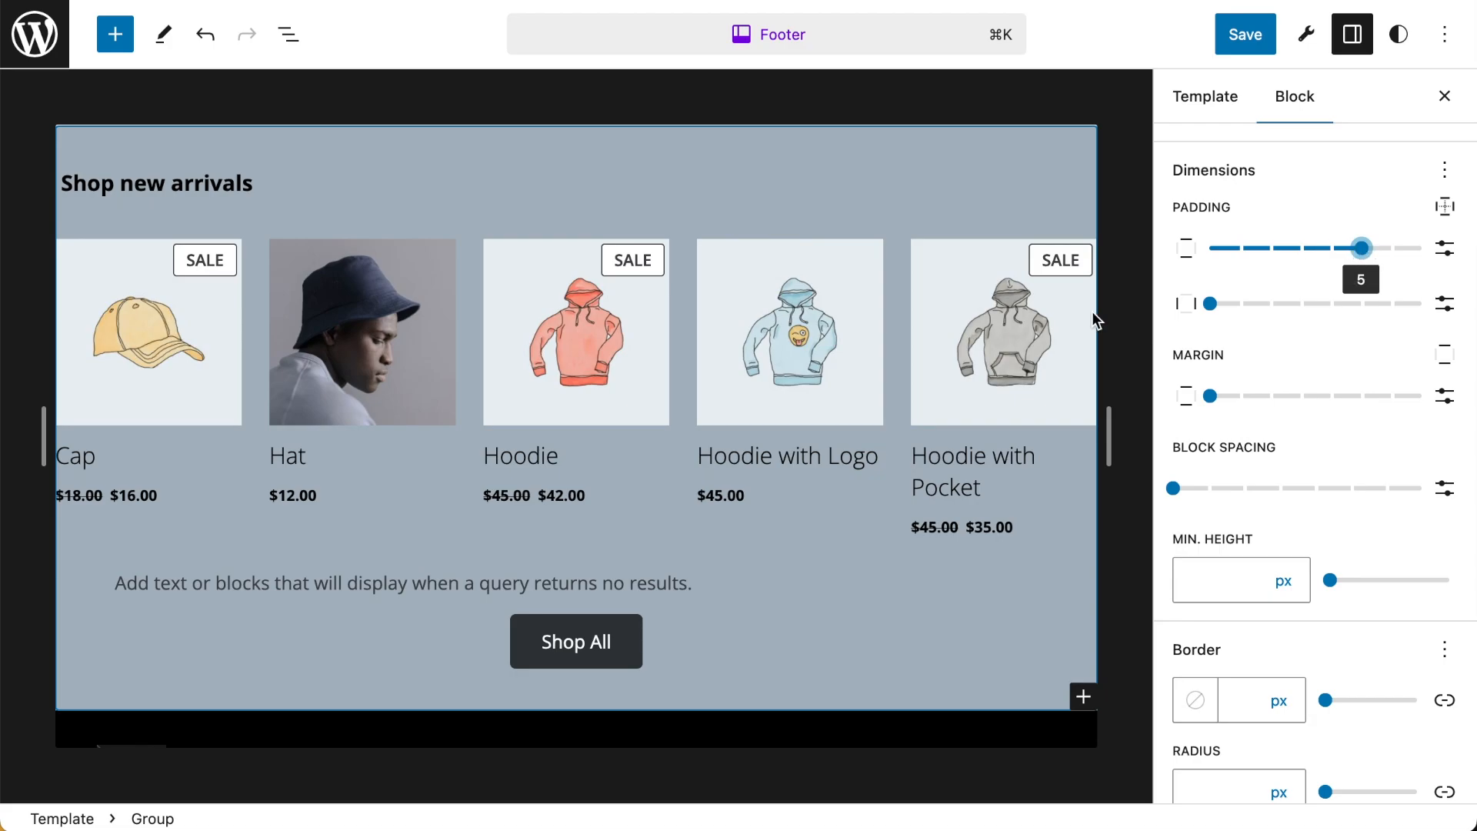
click(1446, 98)
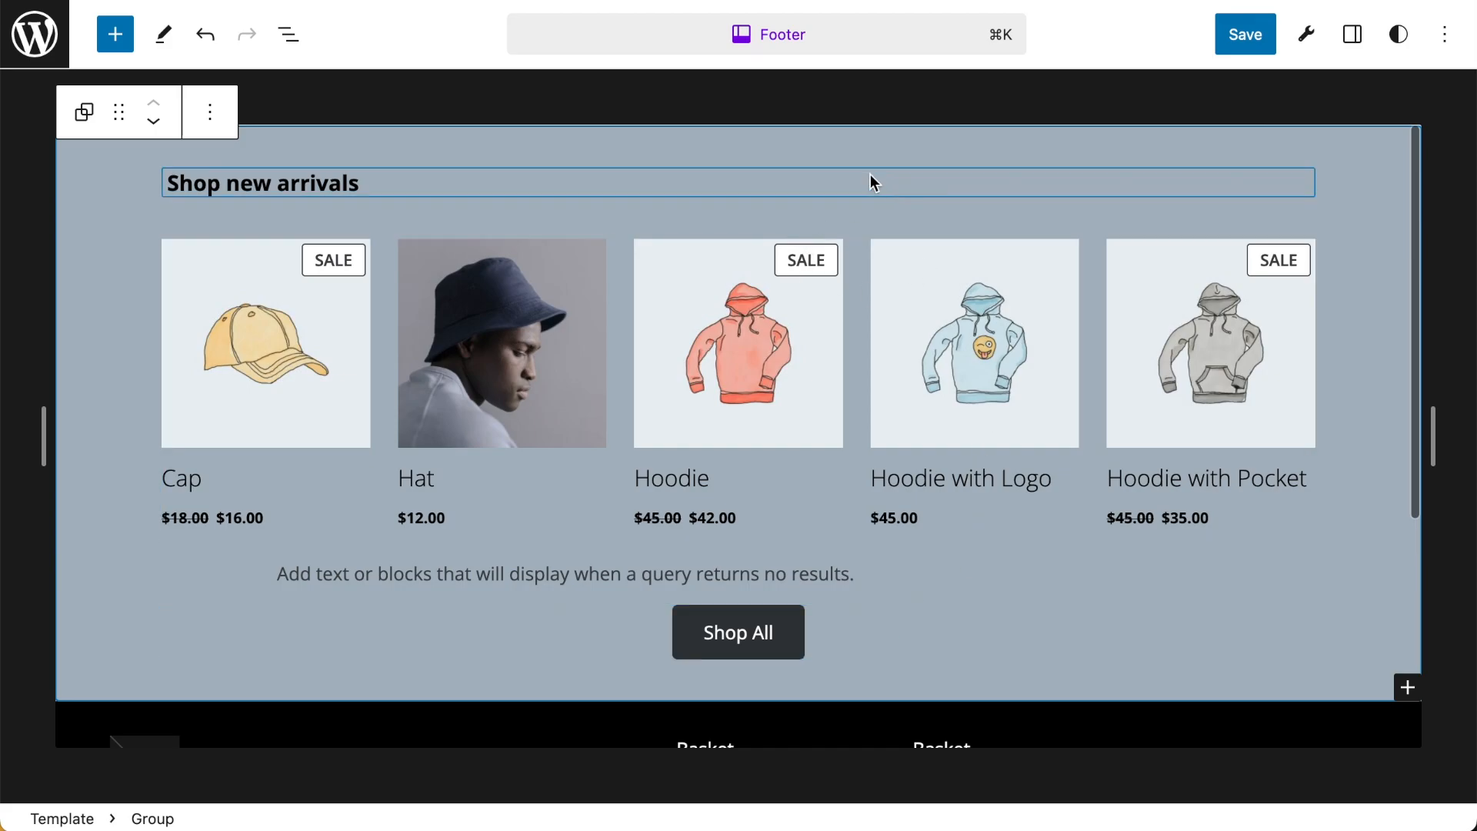
- Clear the background colour of the Shop new arrivals group and close the block settings
click(1348, 46)
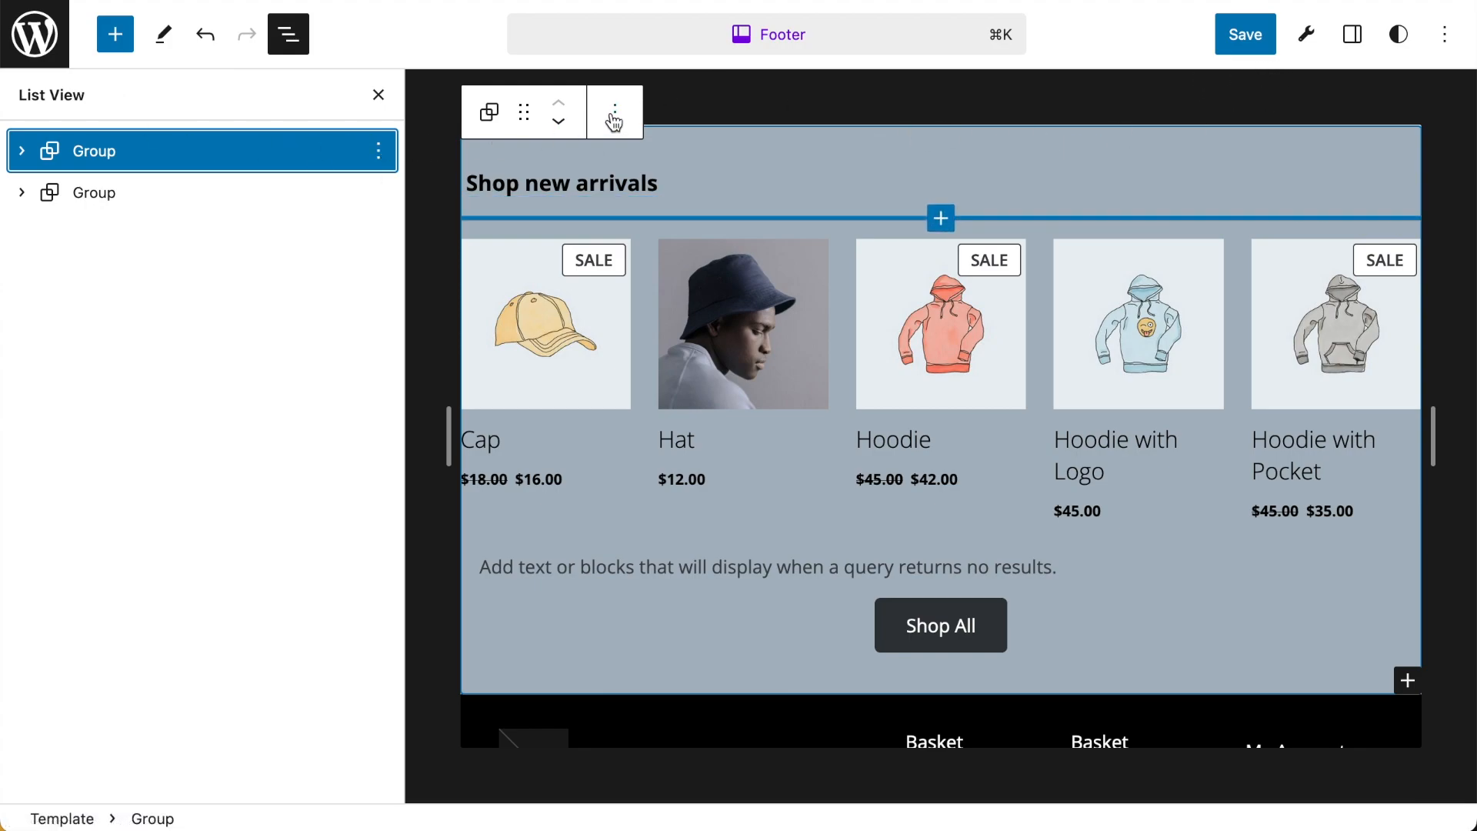
click(1402, 38)
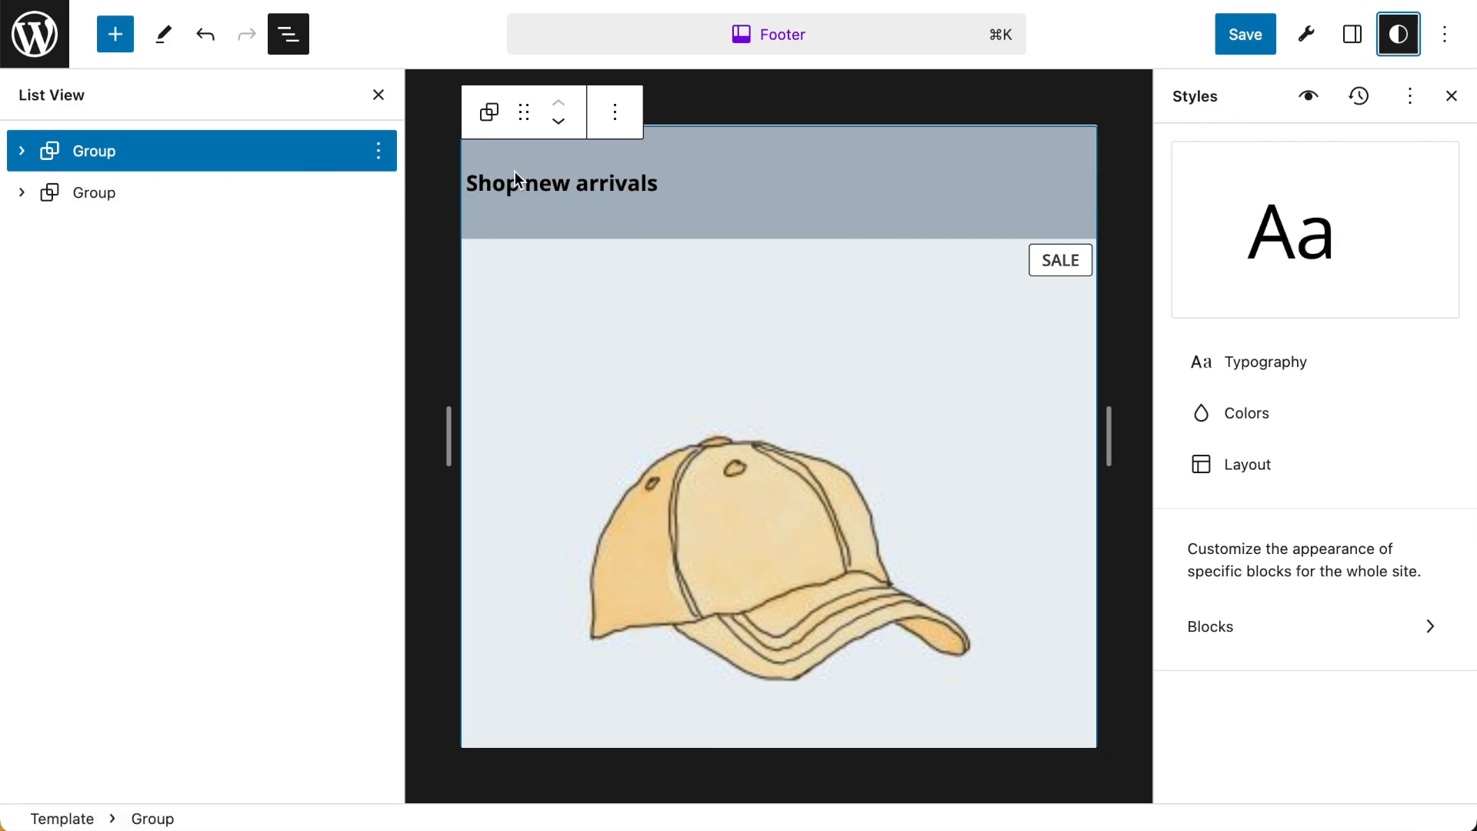
click(379, 95)
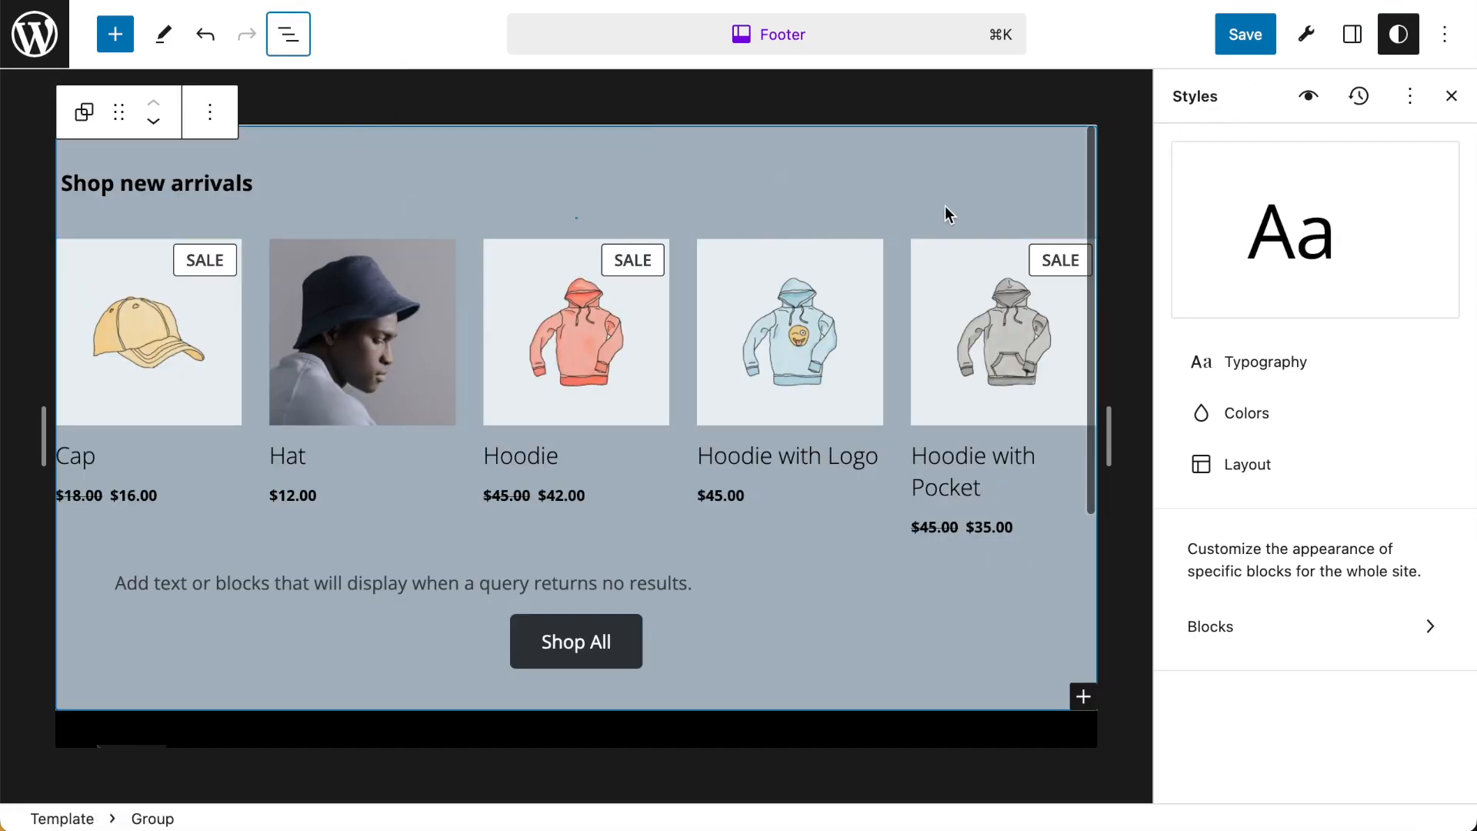
click(1352, 34)
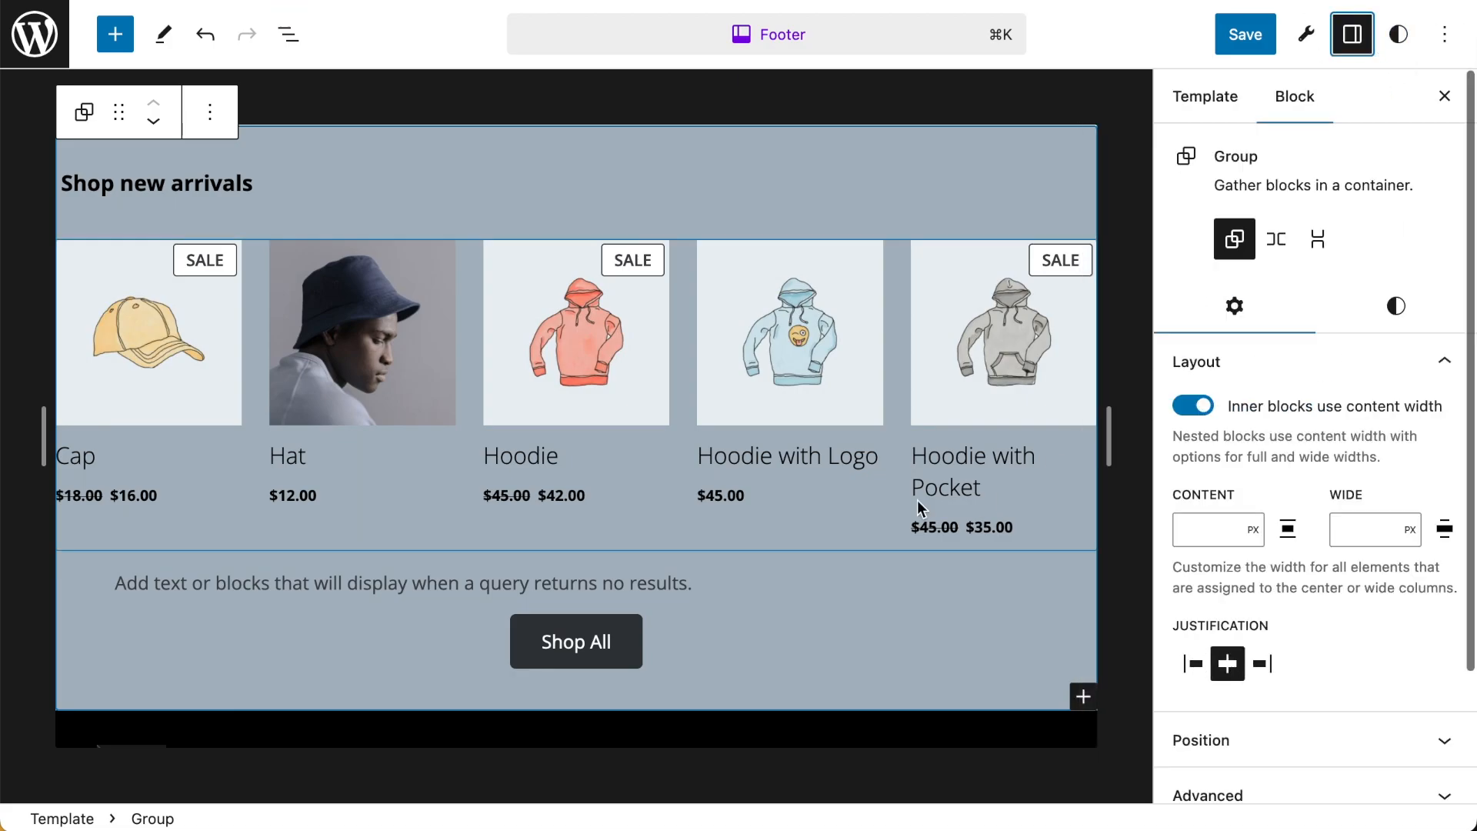
click(1402, 312)
click(1283, 455)
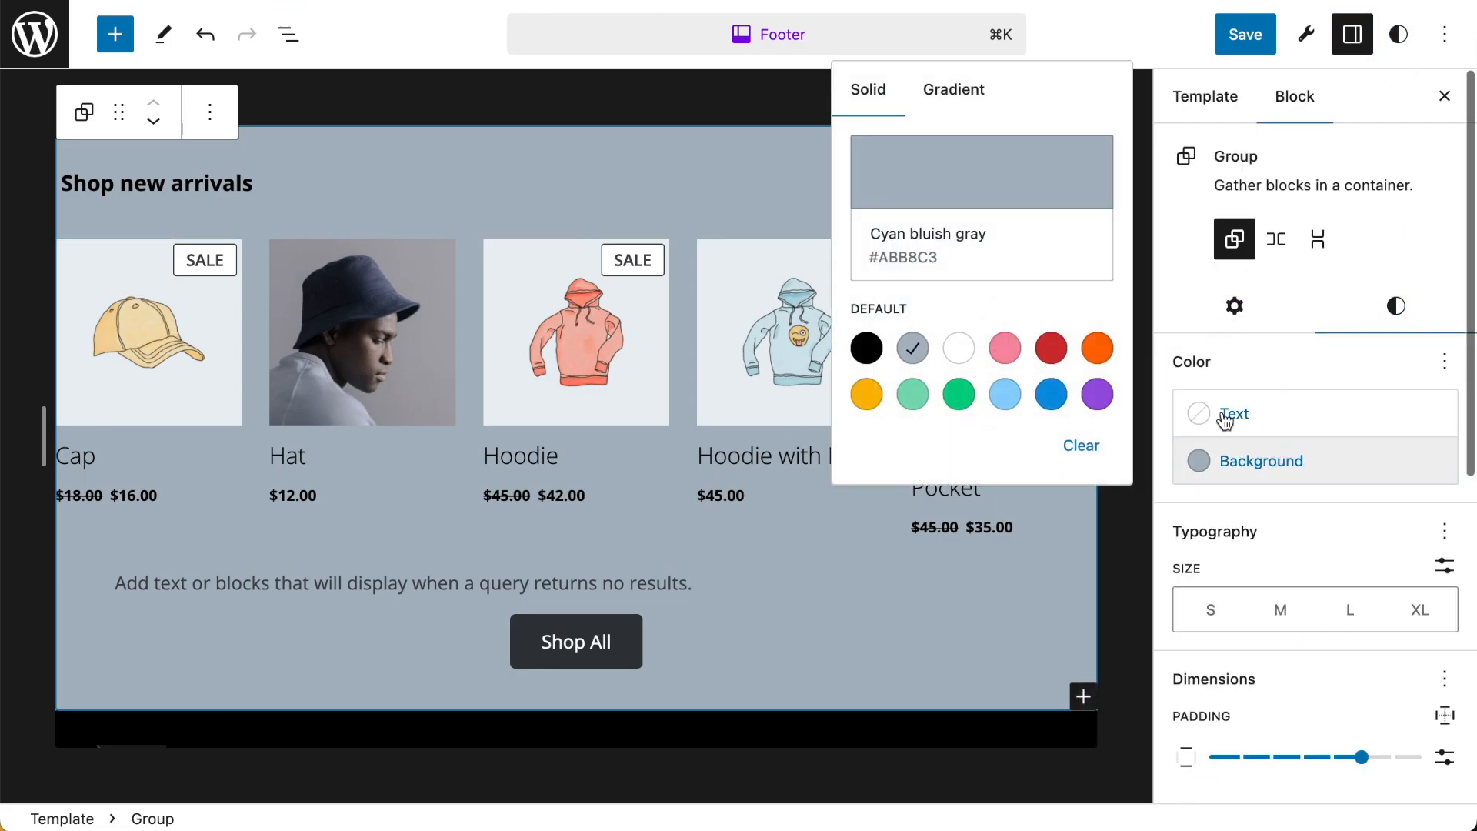
click(913, 348)
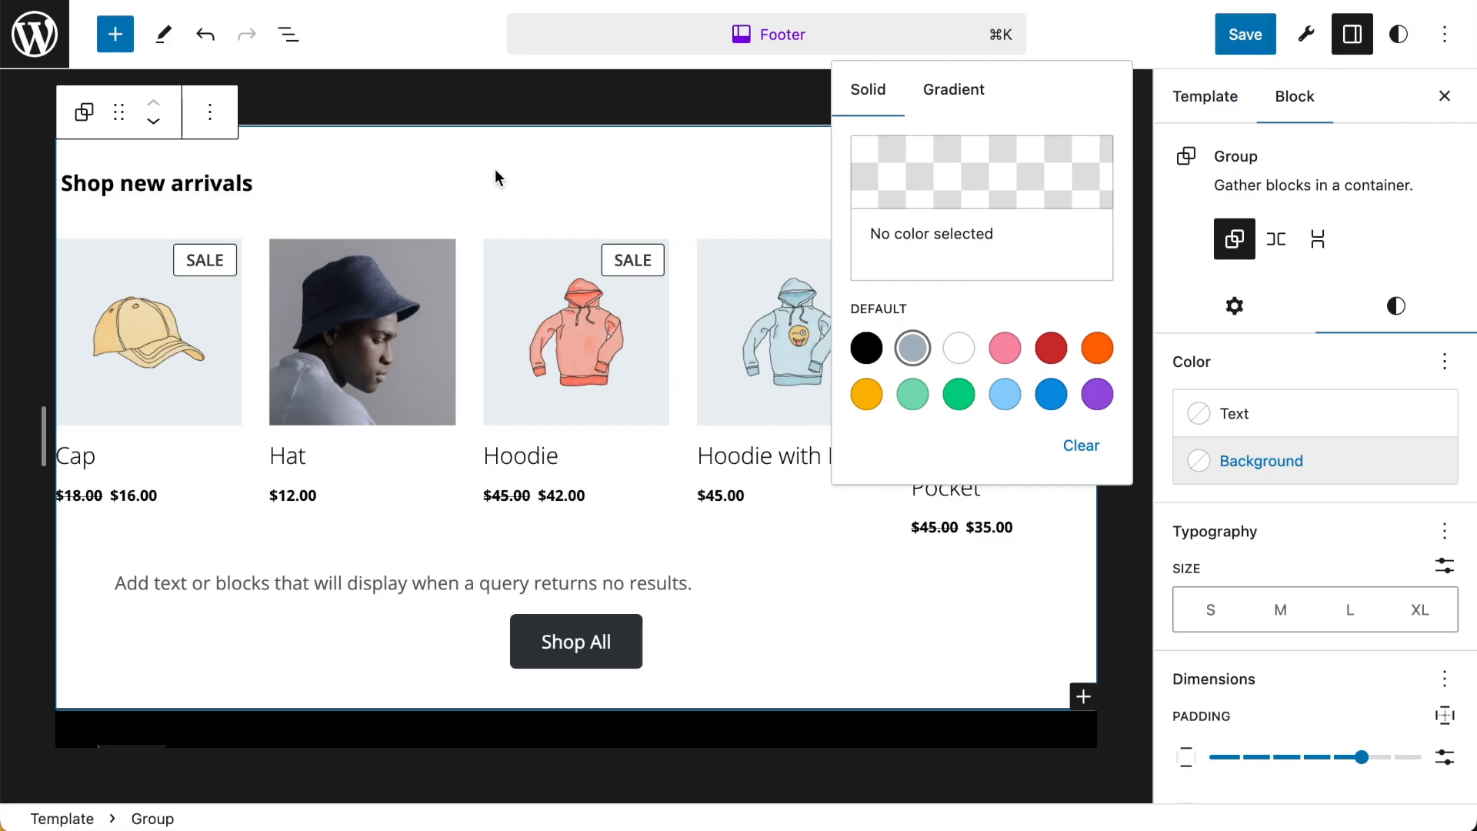
click(1435, 94)
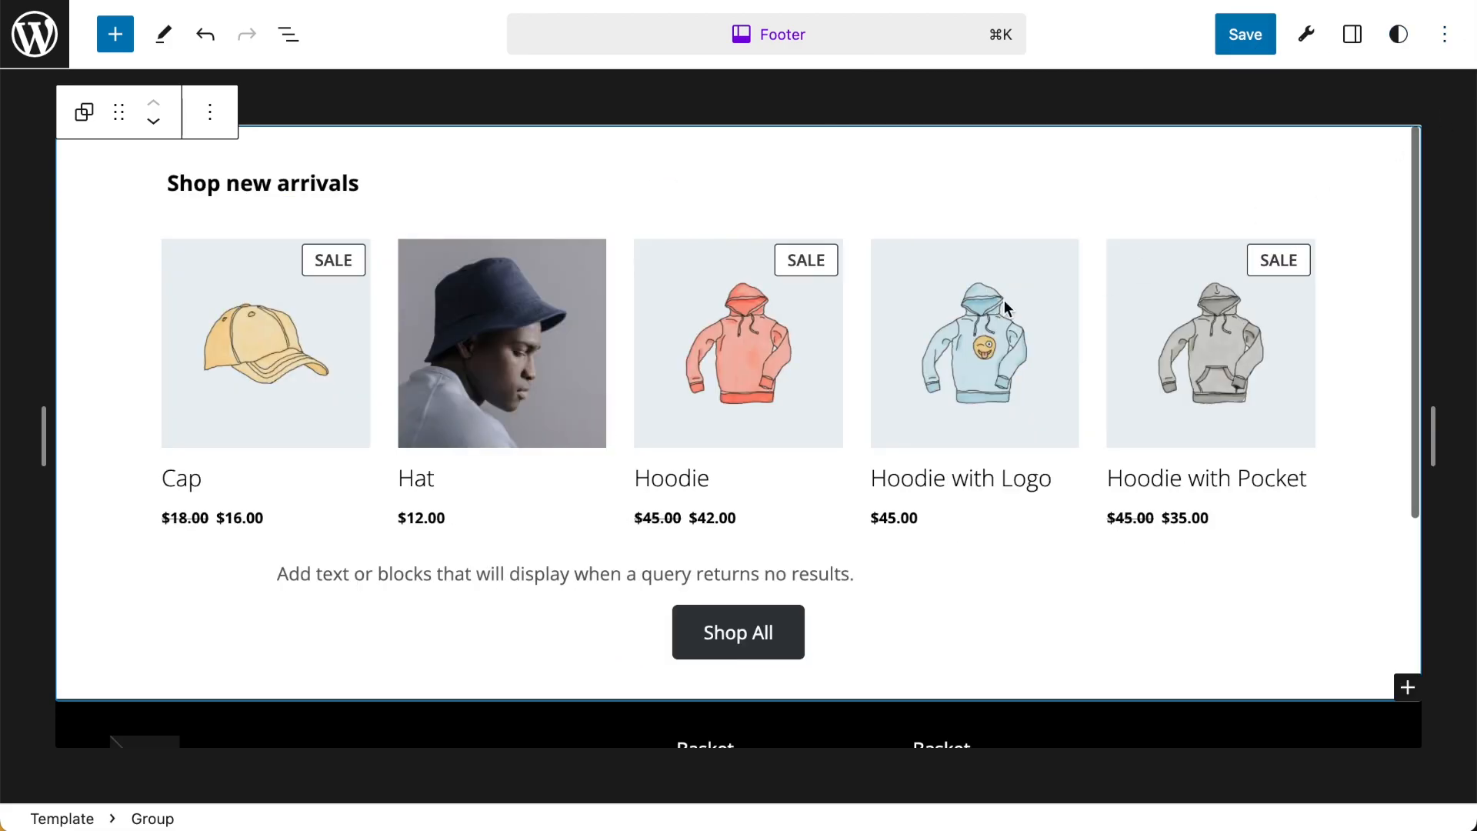
- Look over the whole footer layout, from the Shop new arrivals products down to the dark footer columns
scroll(975, 403, down, 3)
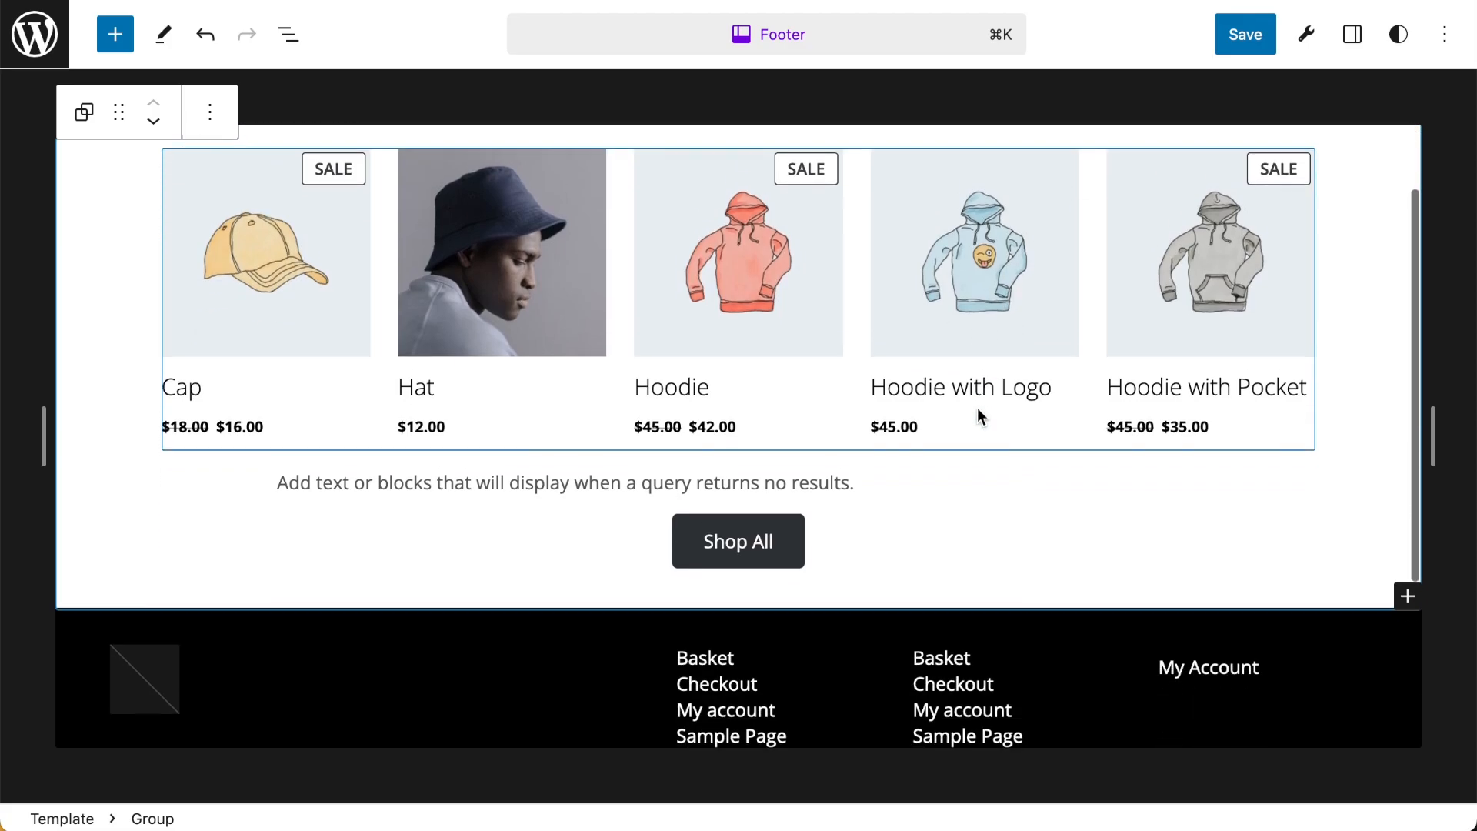
scroll(871, 357, up, 3)
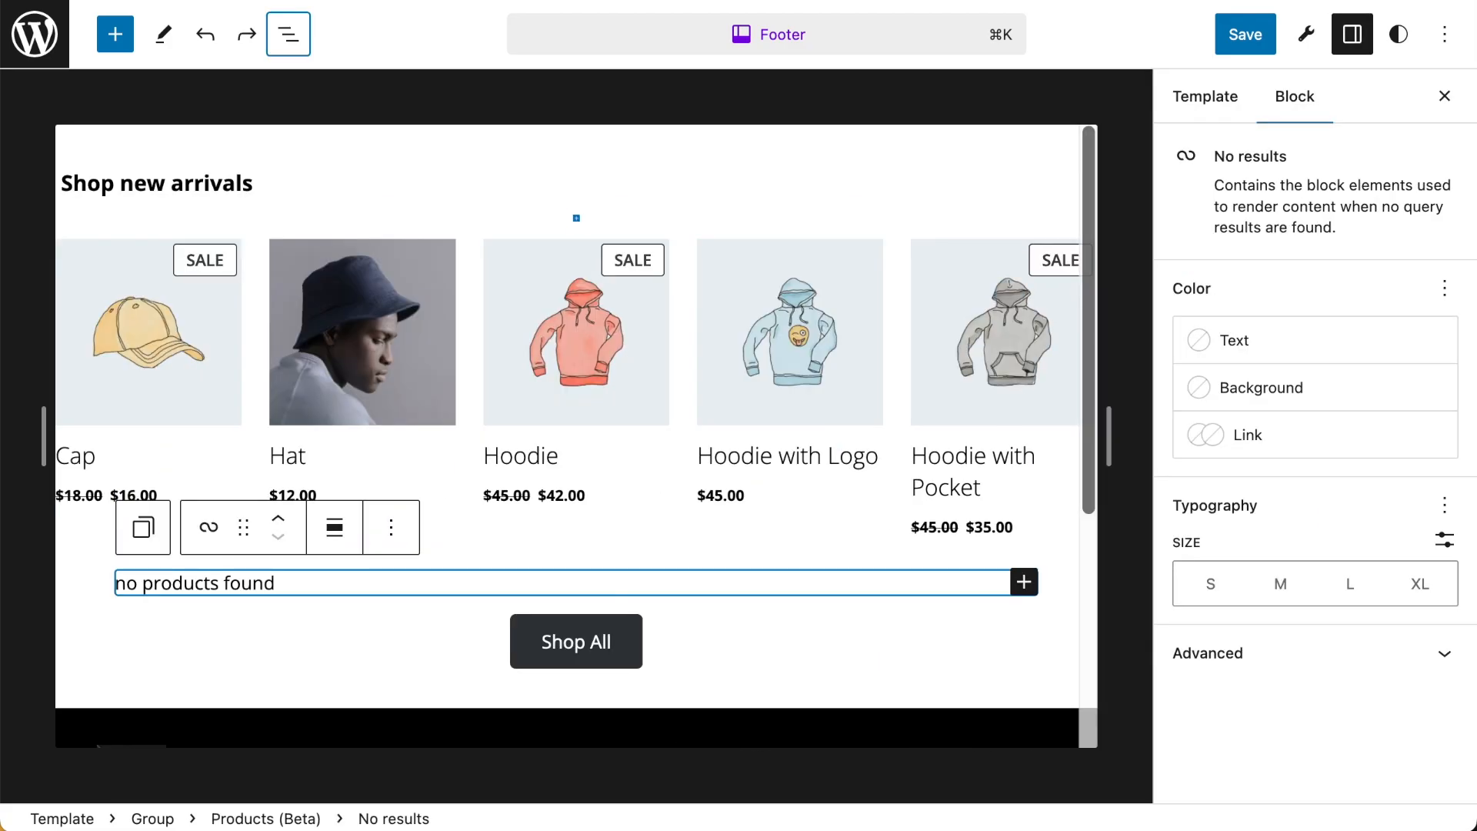
click(1445, 97)
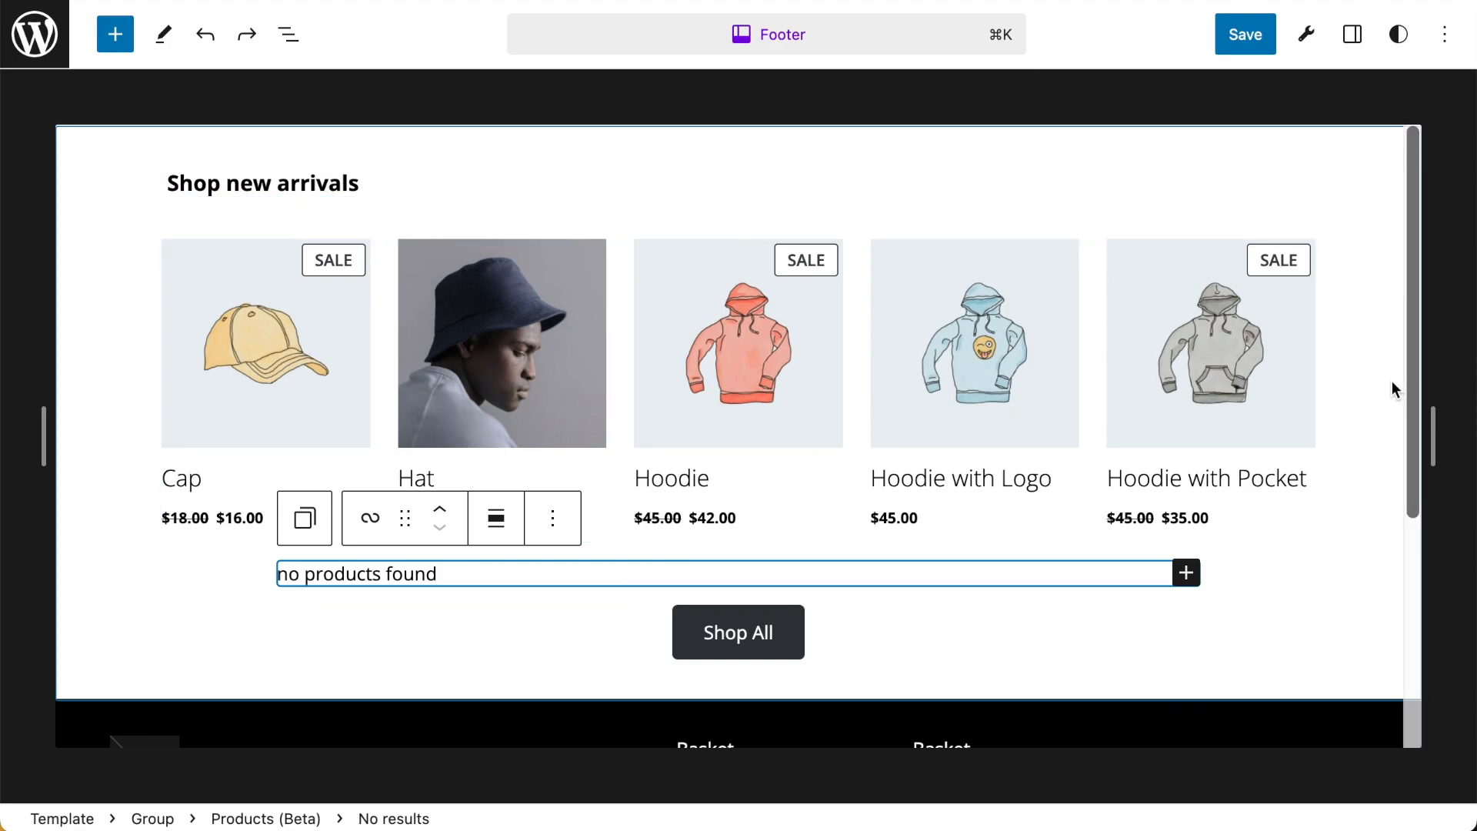
scroll(880, 597, down, 3)
scroll(880, 412, up, 2)
scroll(879, 412, up, 1)
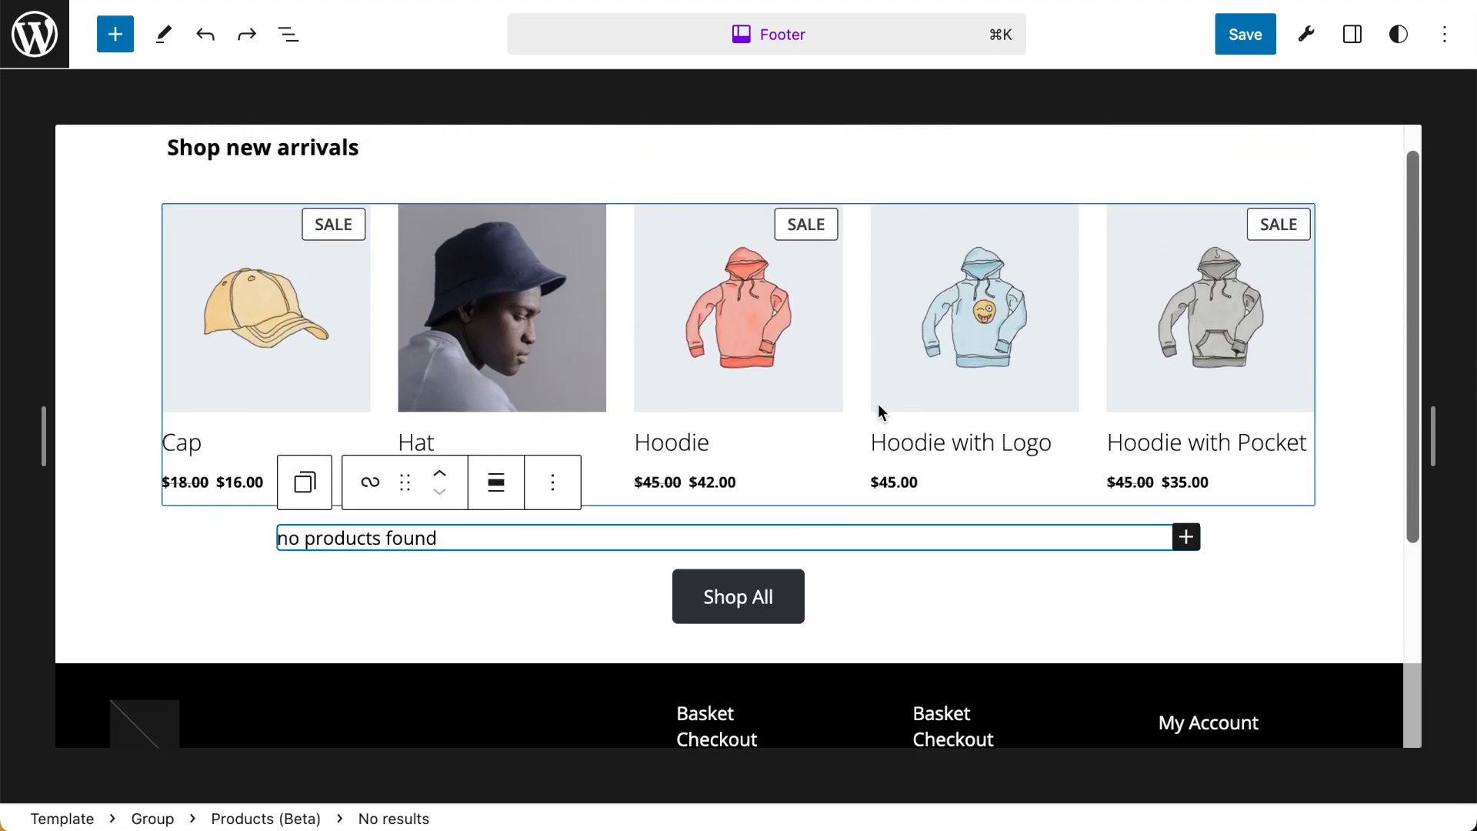
click(1337, 121)
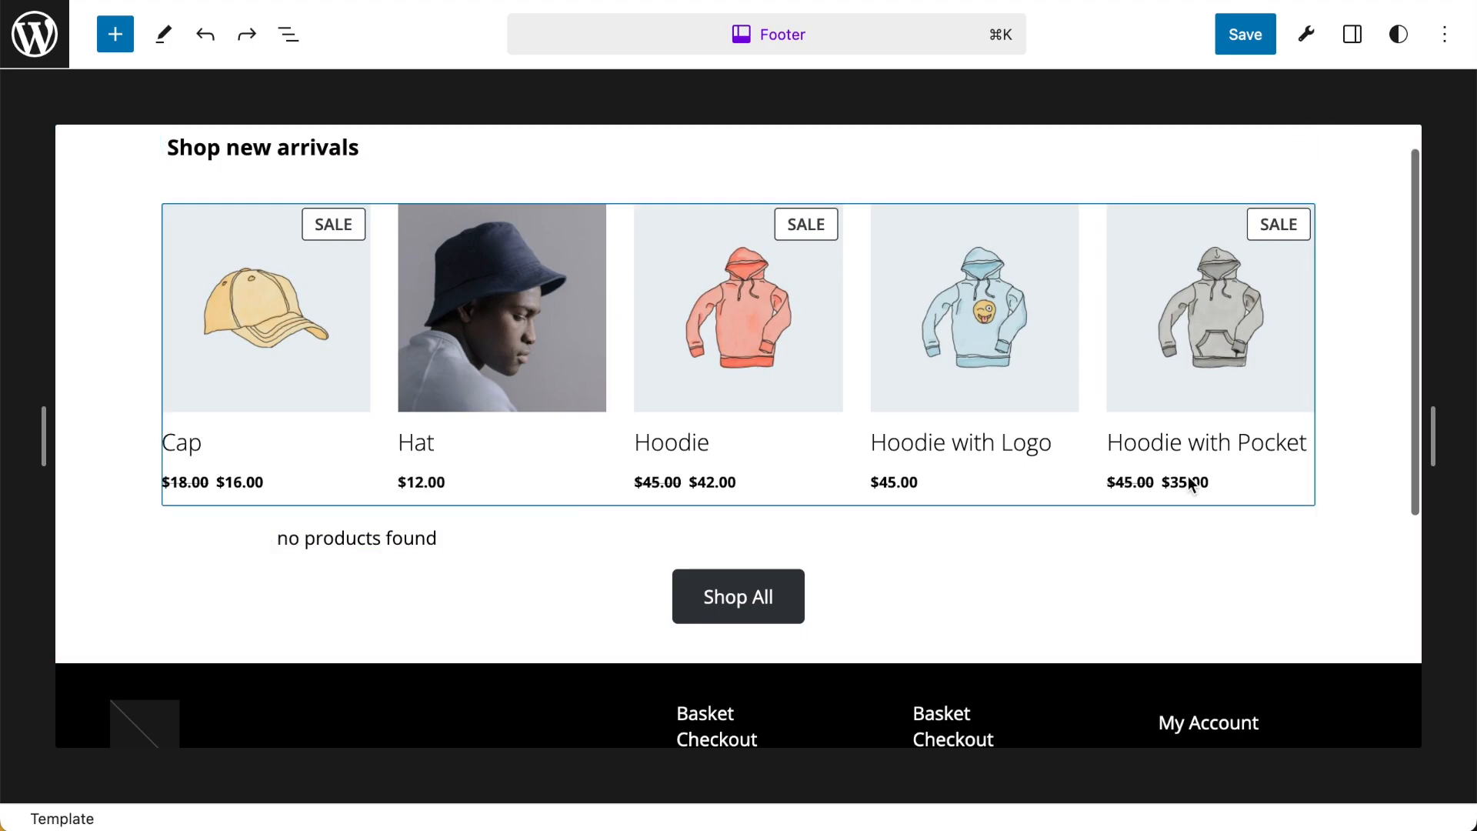
scroll(641, 331, up, 1)
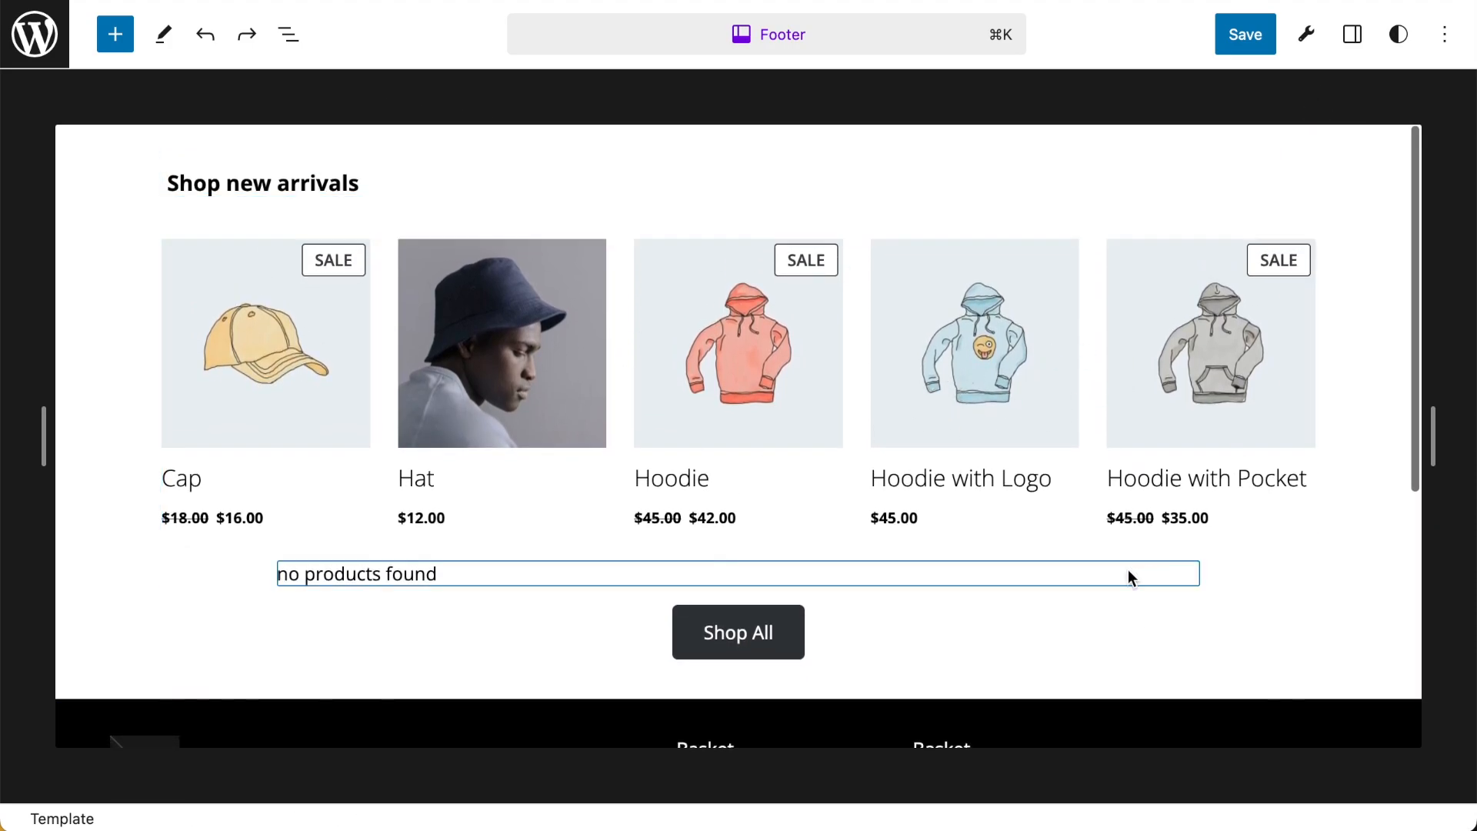
scroll(1128, 573, down, 5)
scroll(1128, 571, down, 2)
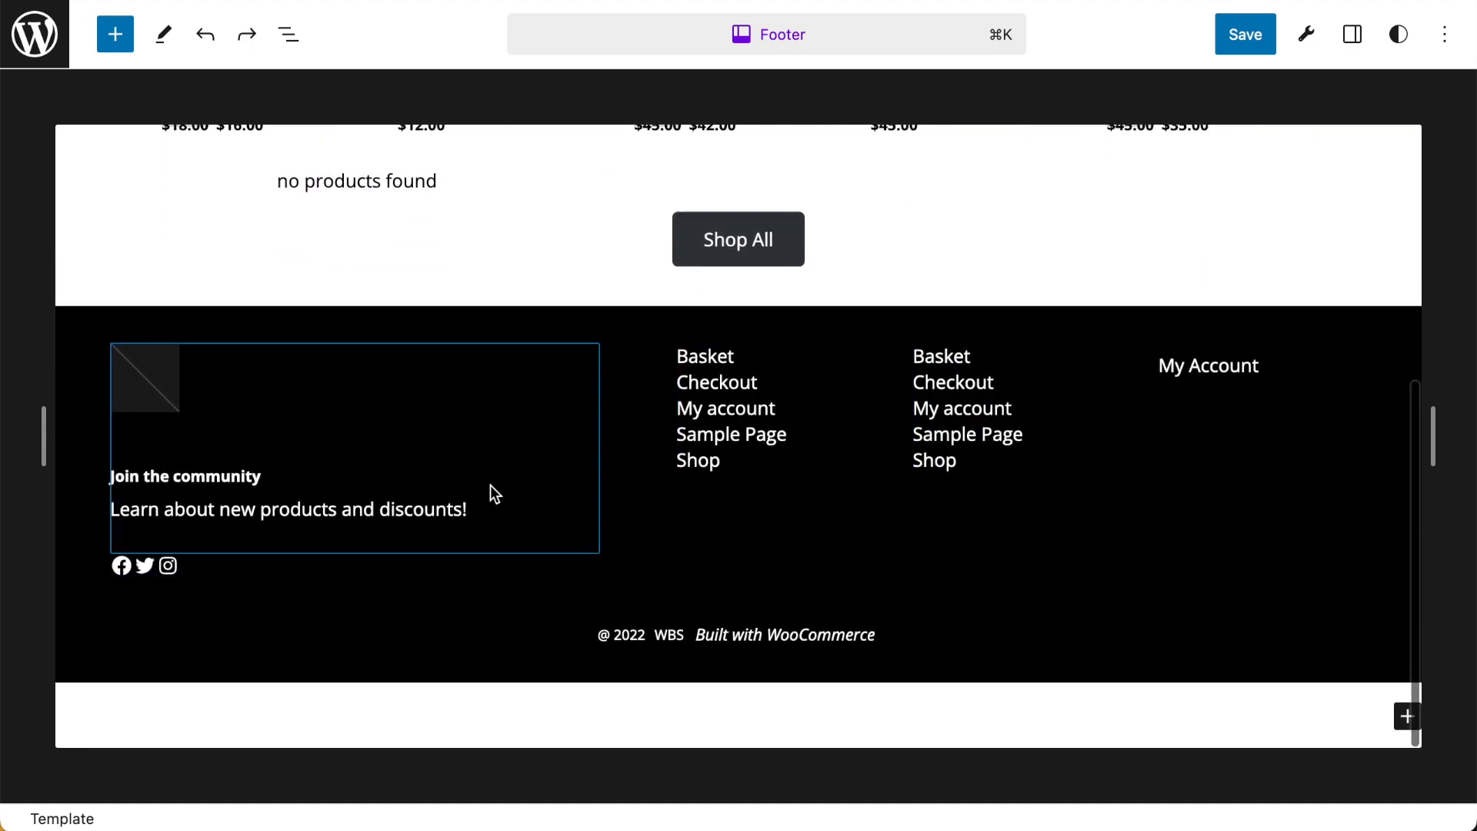
- Show the footer's block structure and expand the dark footer group to check its Columns block against the group itself
scroll(142, 444, up, 4)
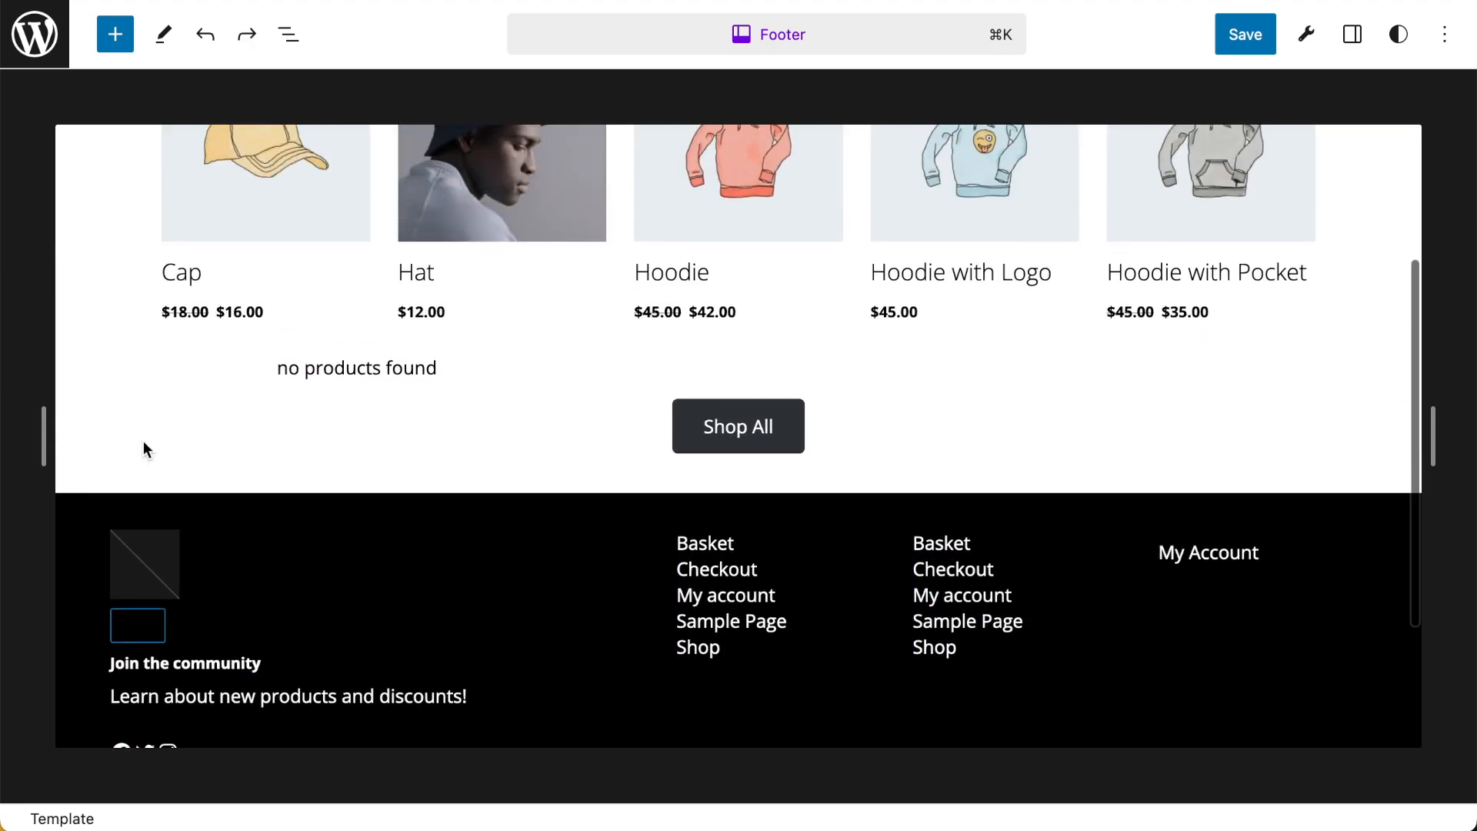
scroll(651, 554, down, 4)
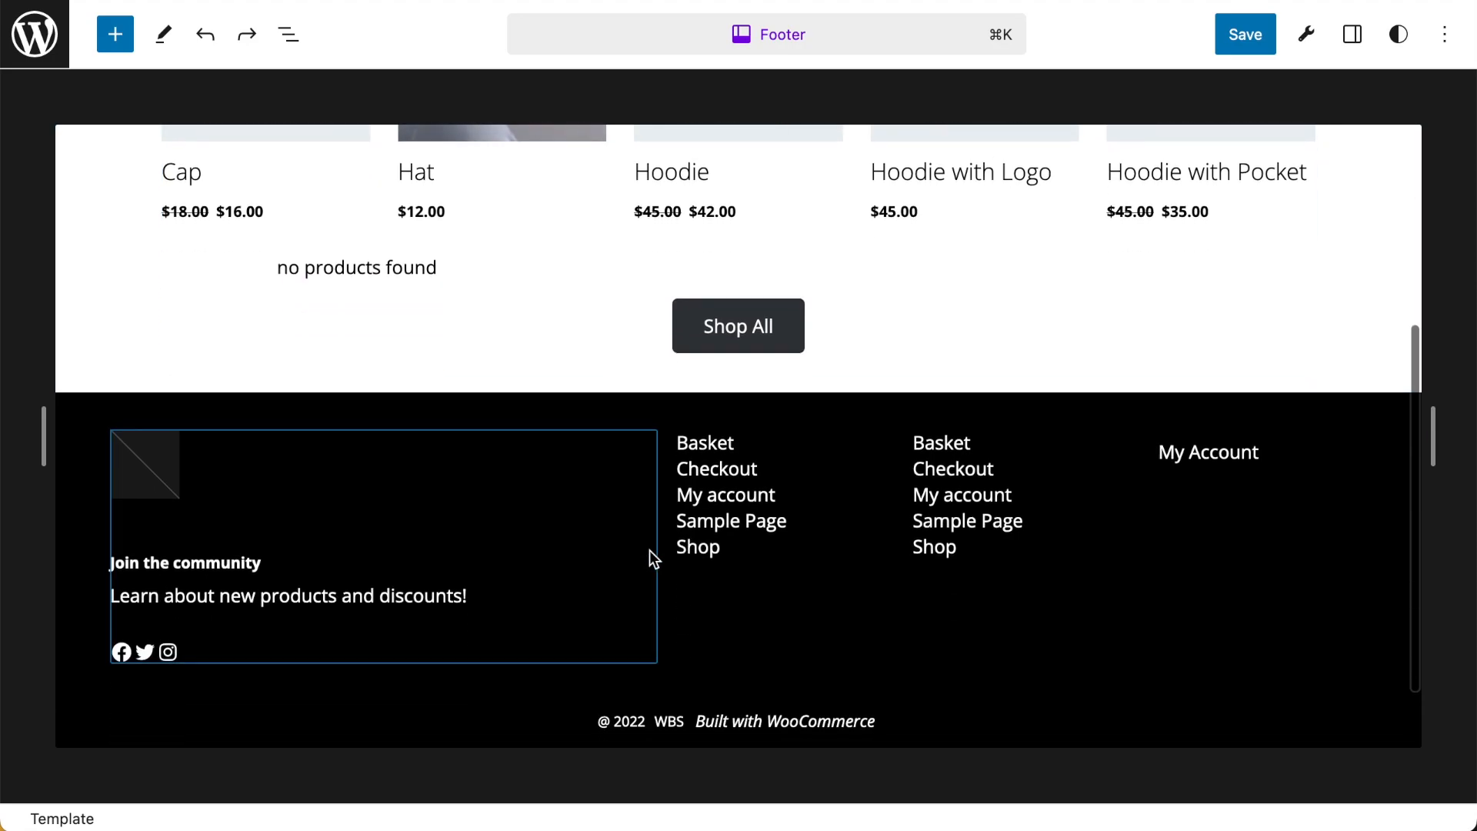
scroll(771, 509, up, 6)
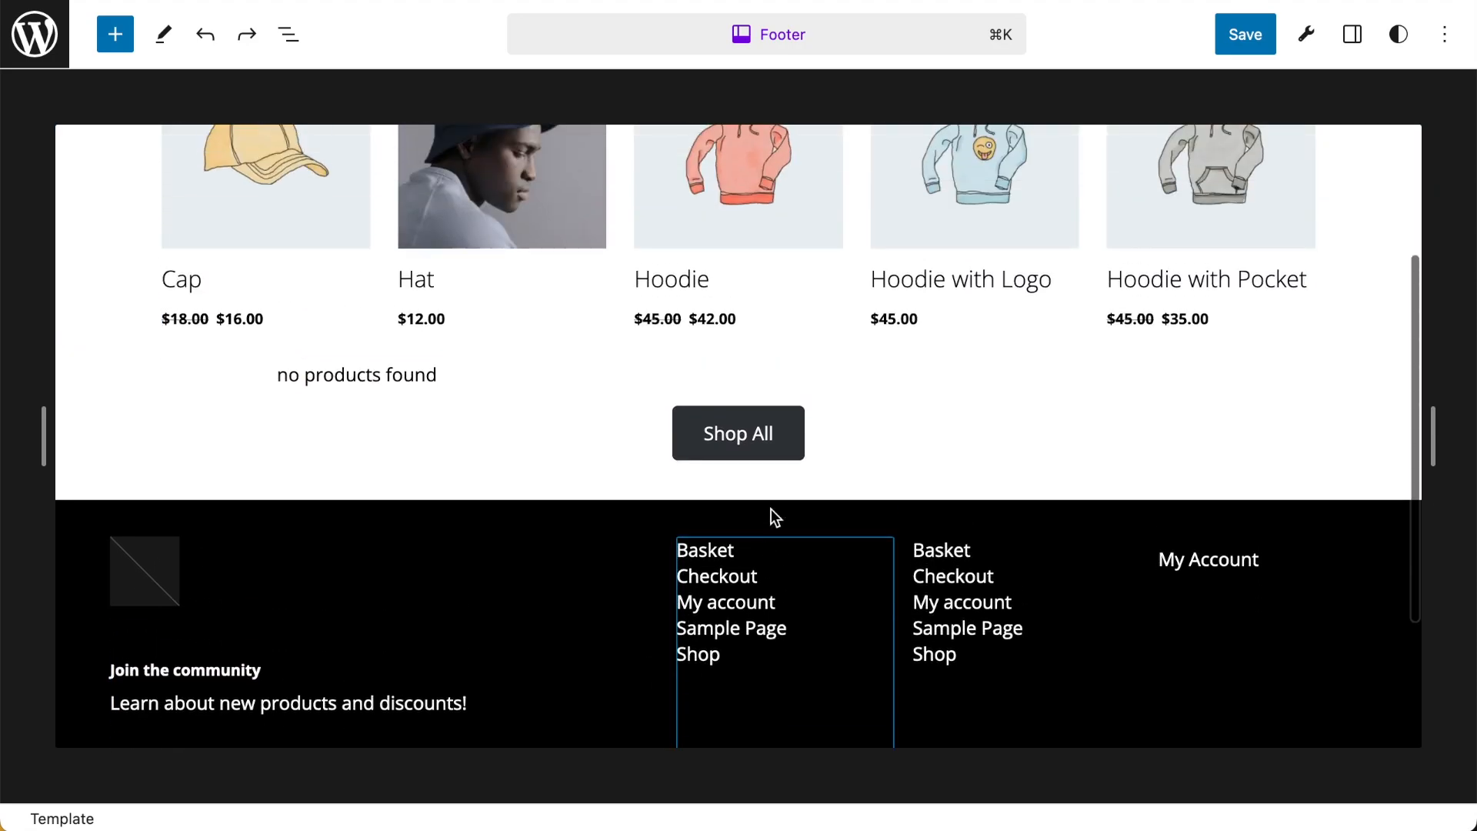
click(288, 34)
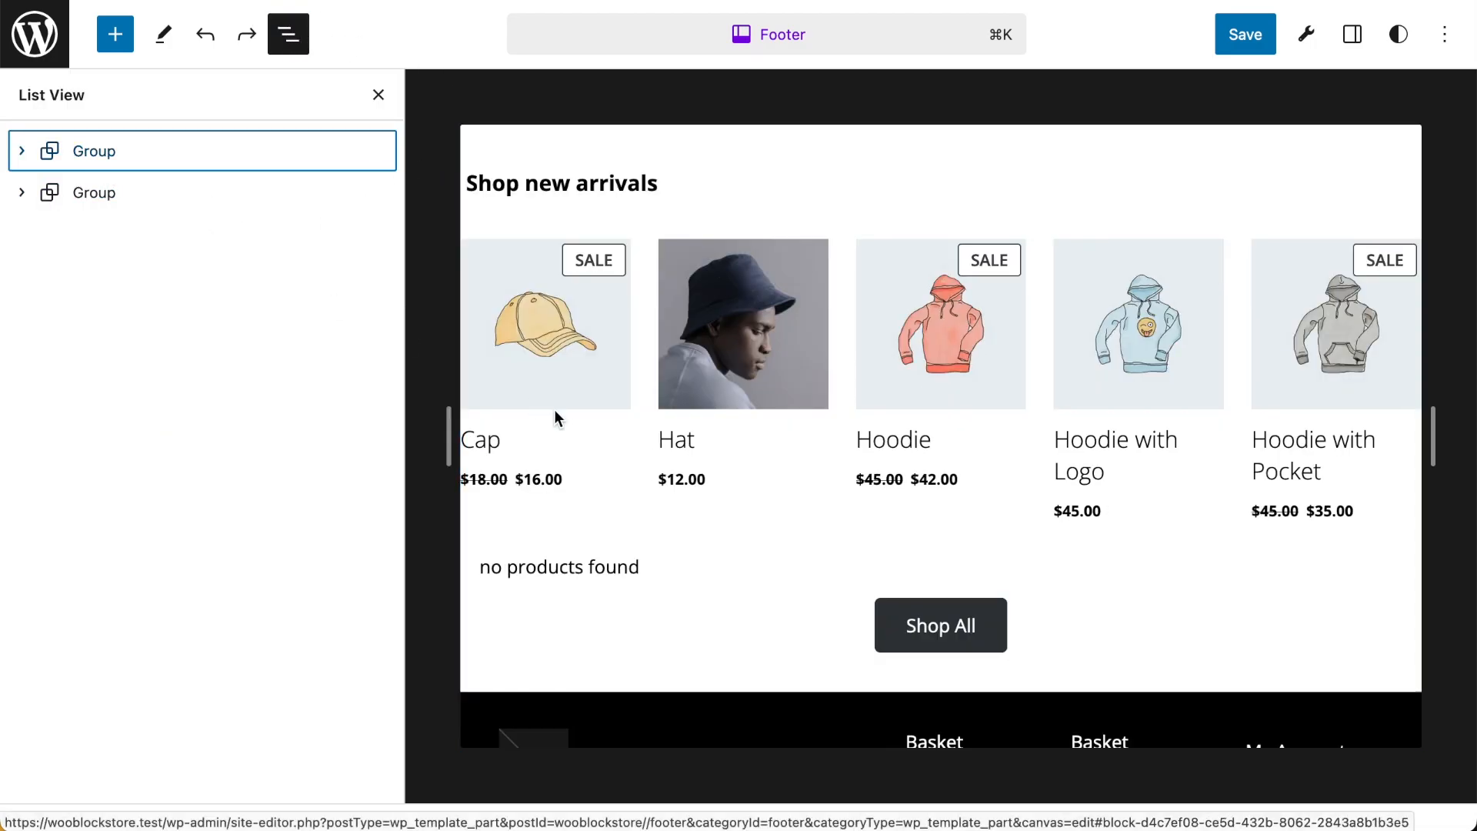
scroll(772, 426, down, 4)
click(82, 196)
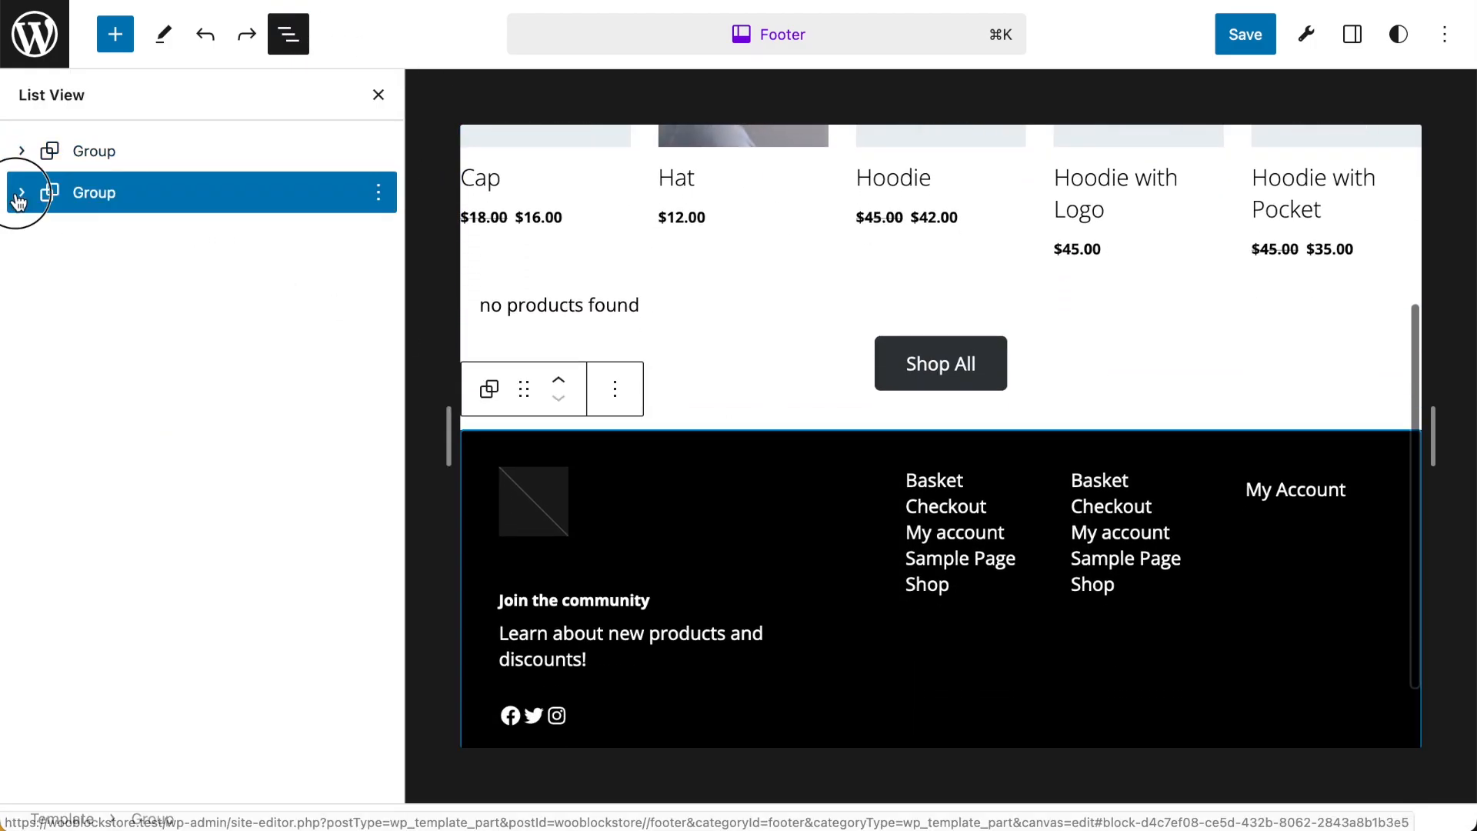
click(21, 193)
click(77, 238)
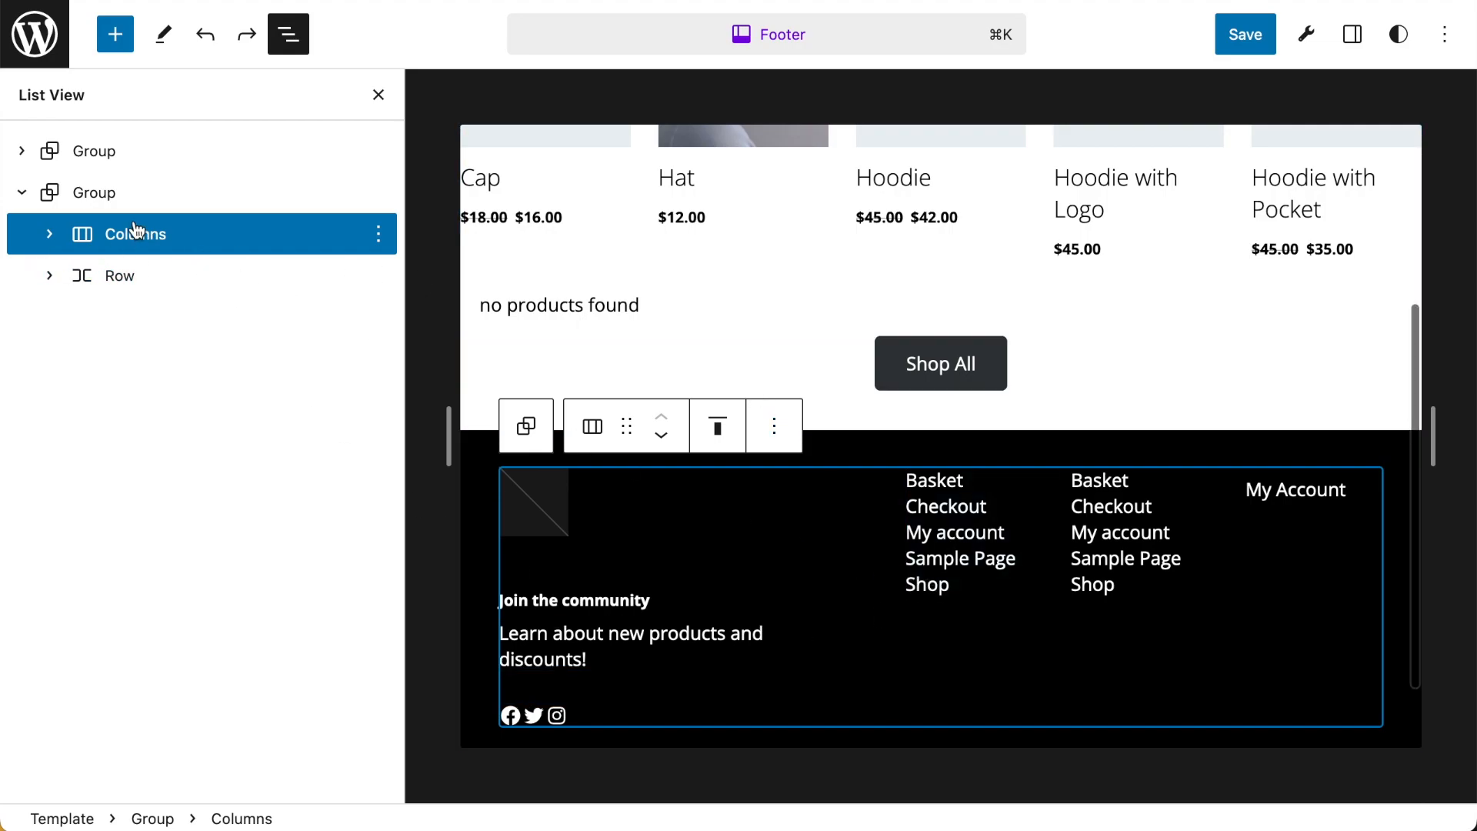
click(103, 198)
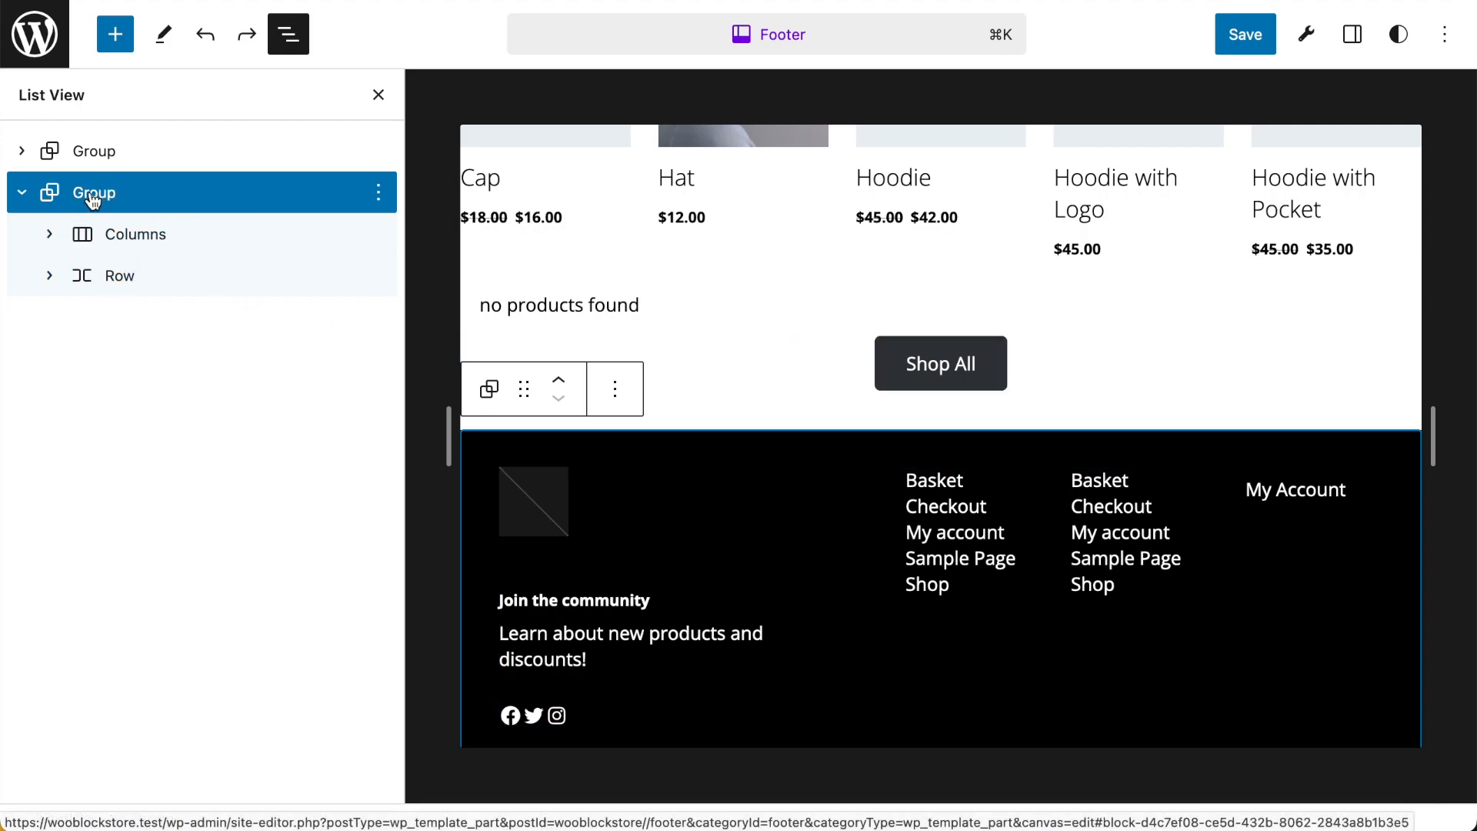
- Make the inner blocks of the dark footer group use content width, check its Columns block, and close the block list and settings
click(1355, 36)
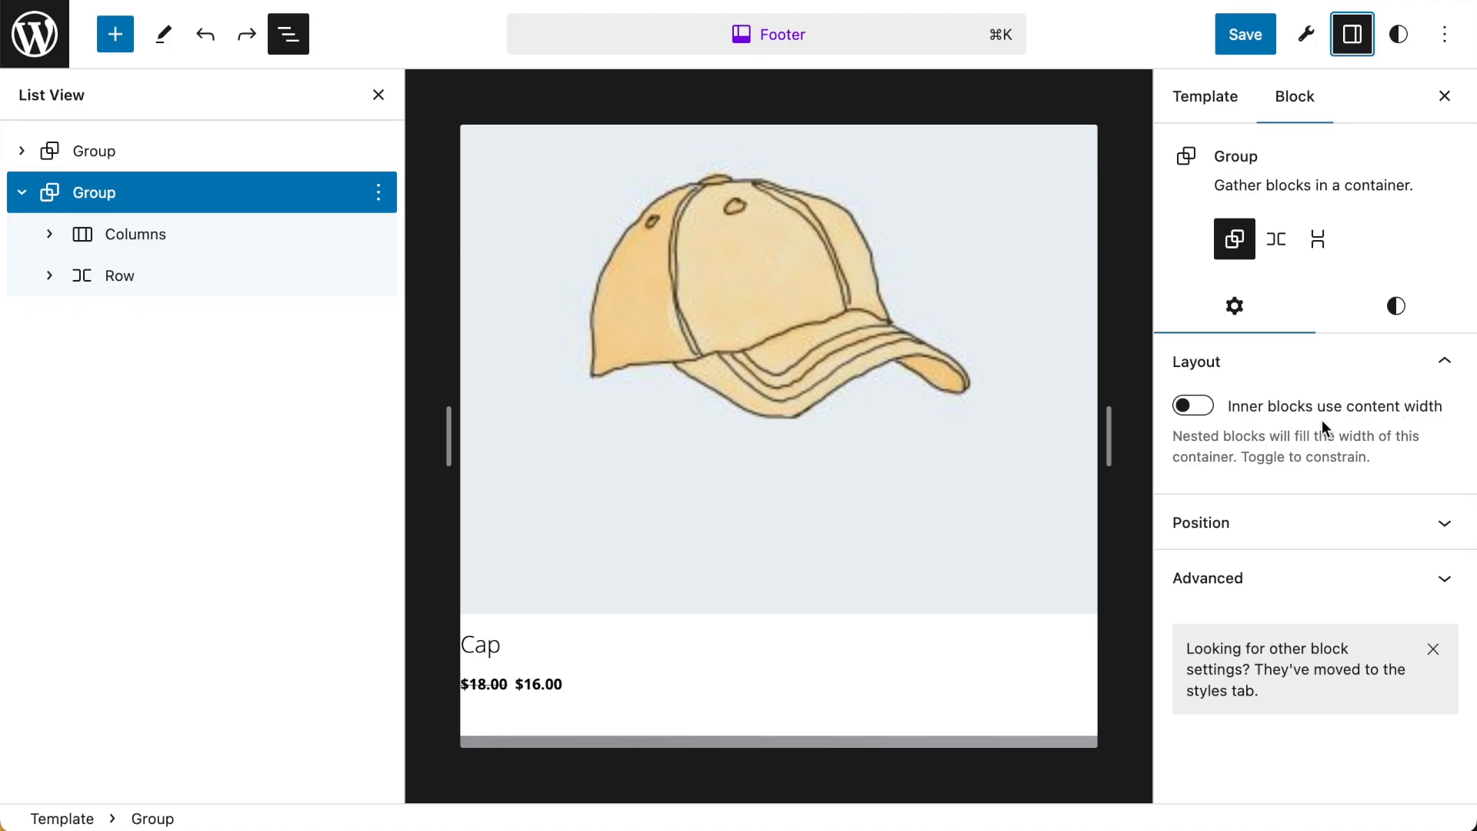
click(104, 236)
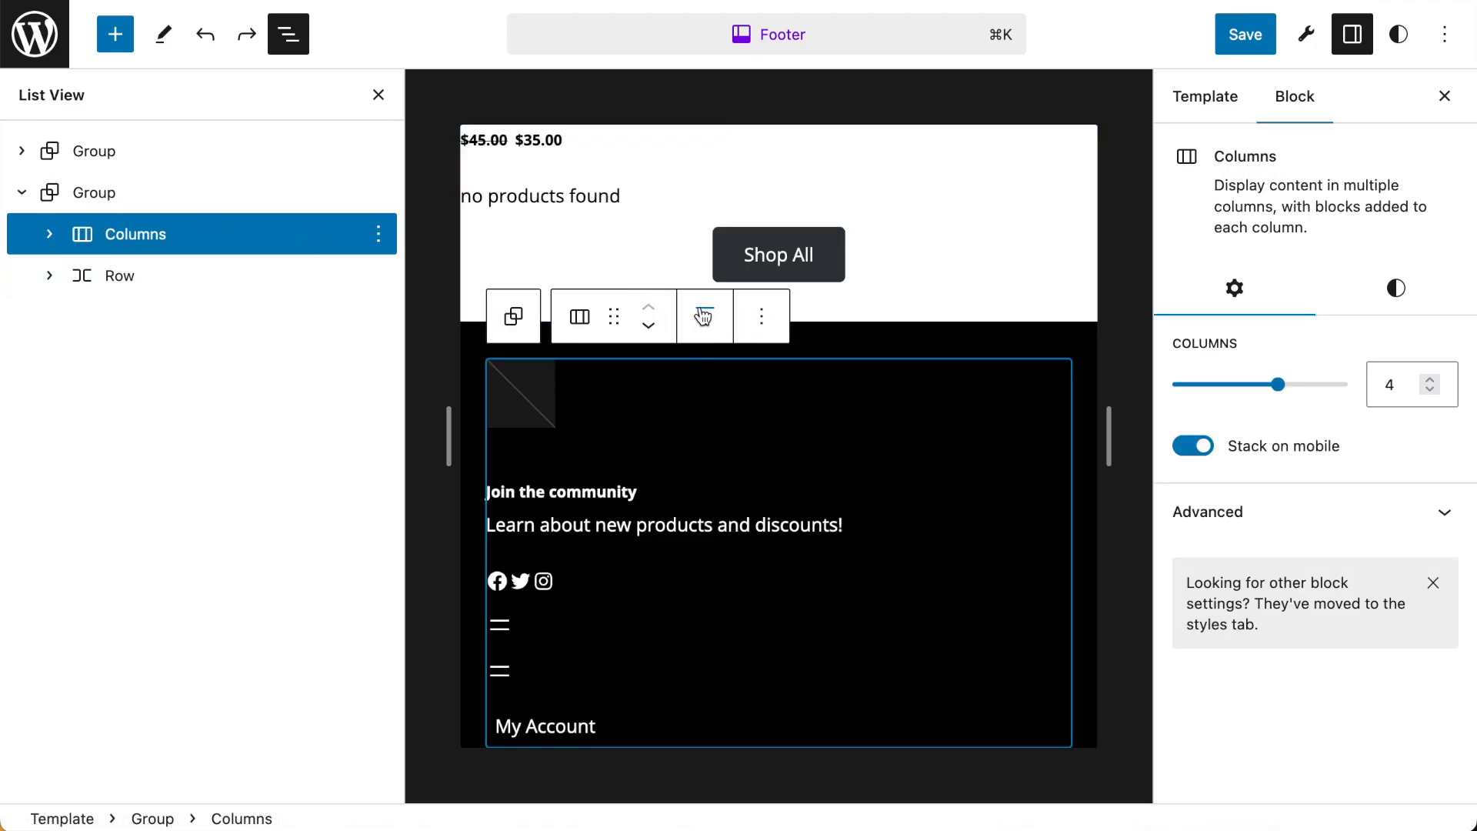
click(101, 192)
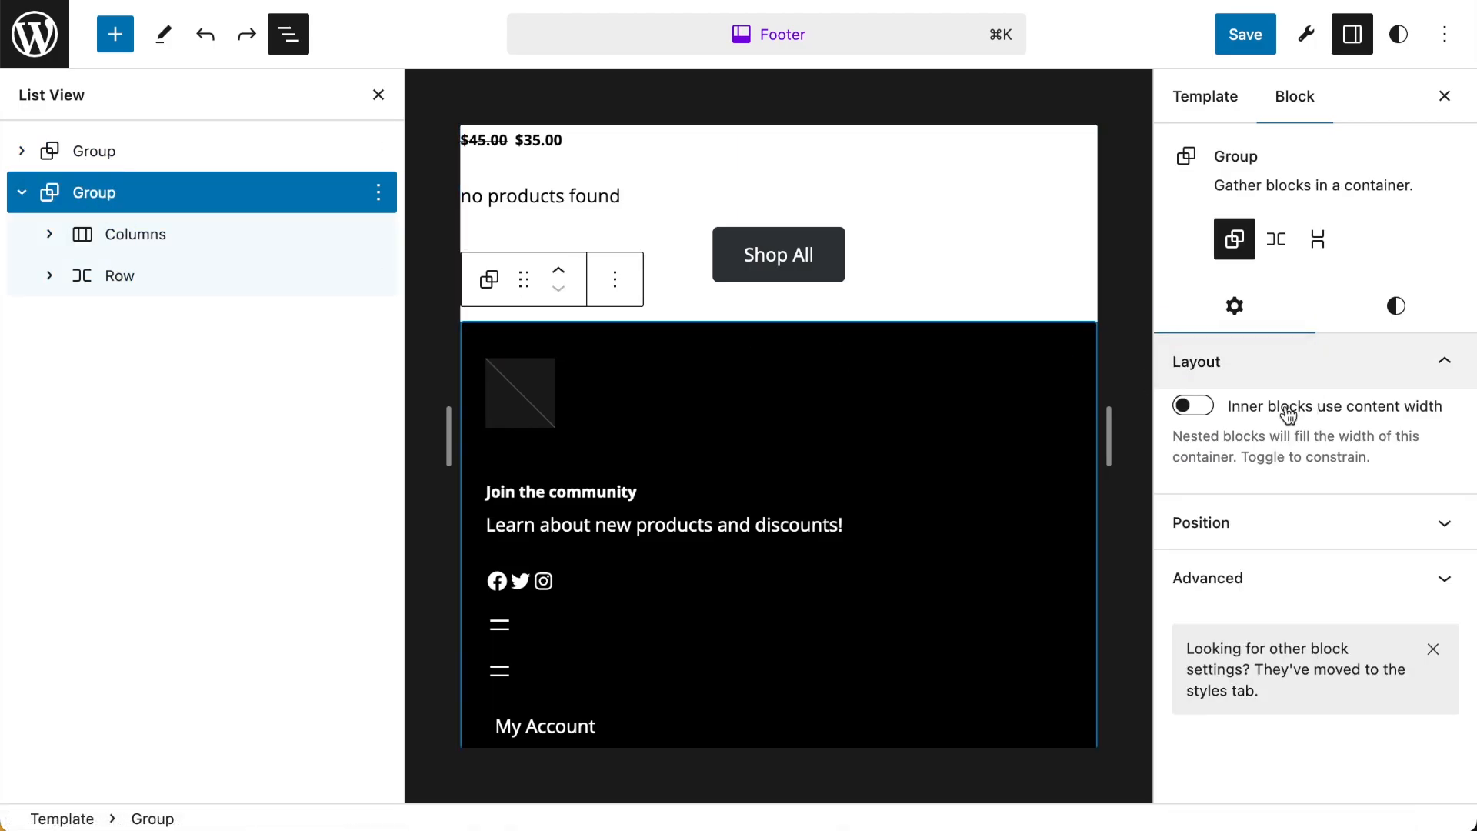
click(1194, 405)
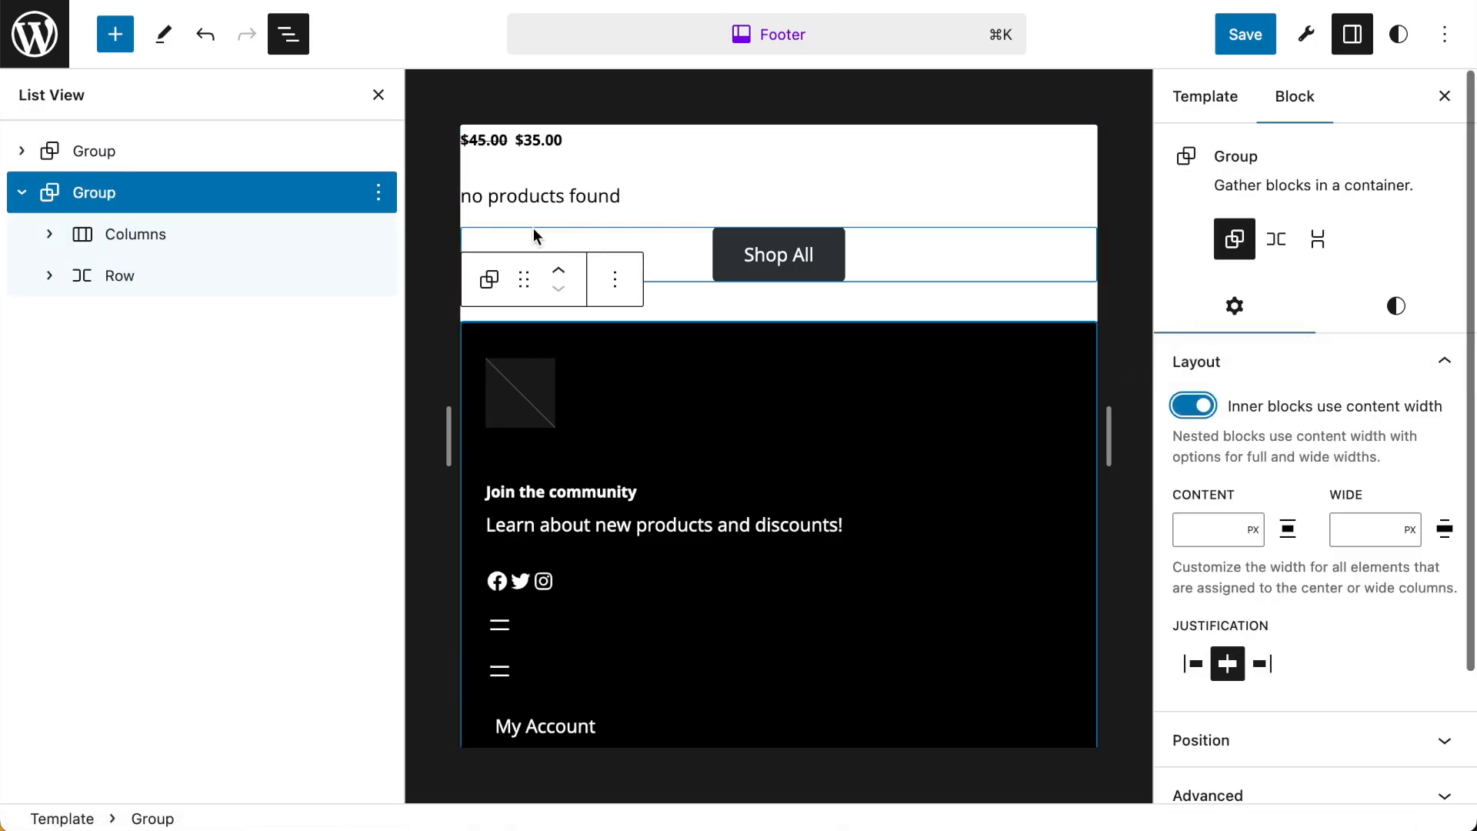
click(151, 233)
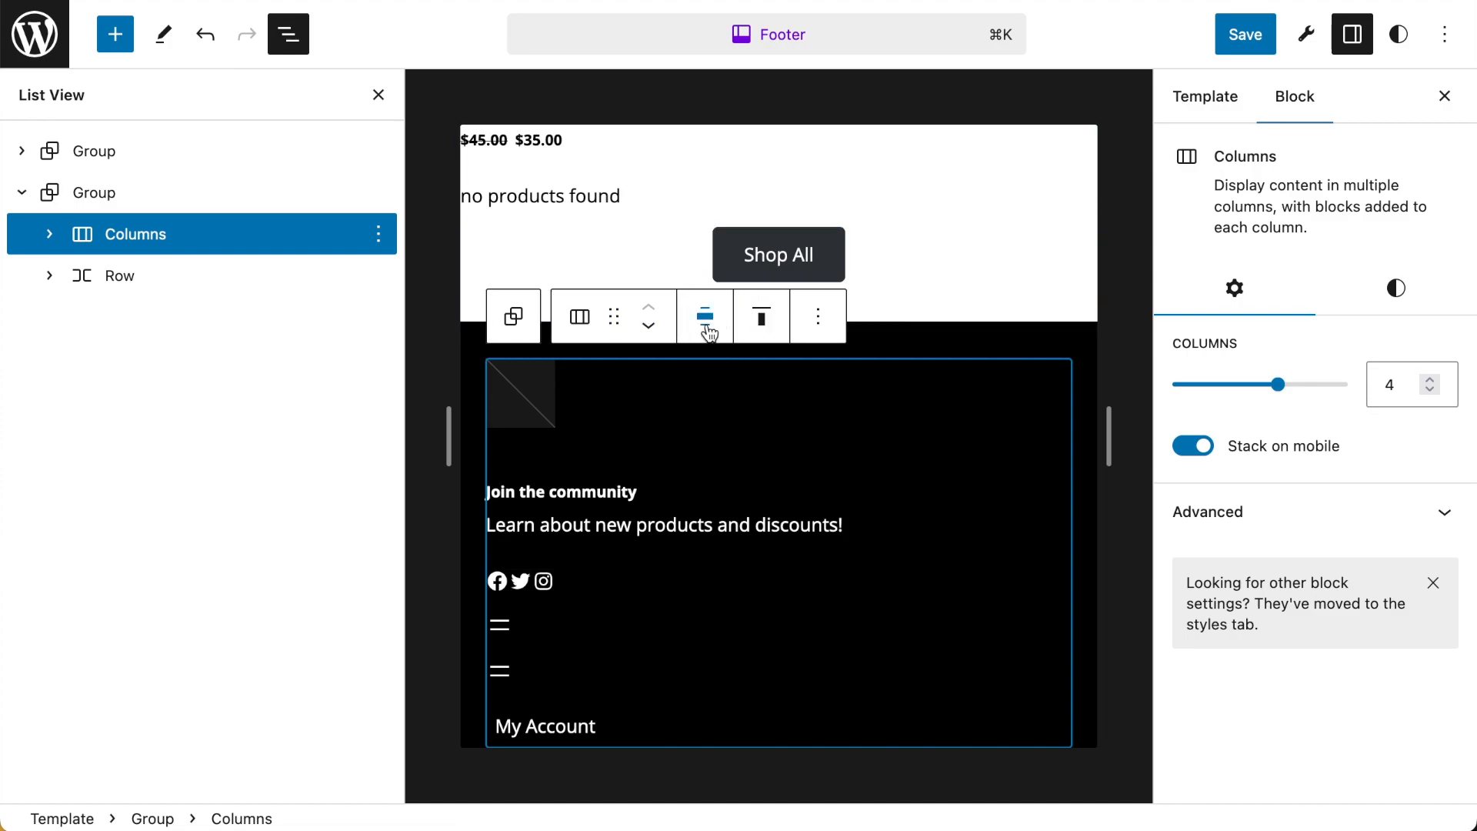
click(377, 95)
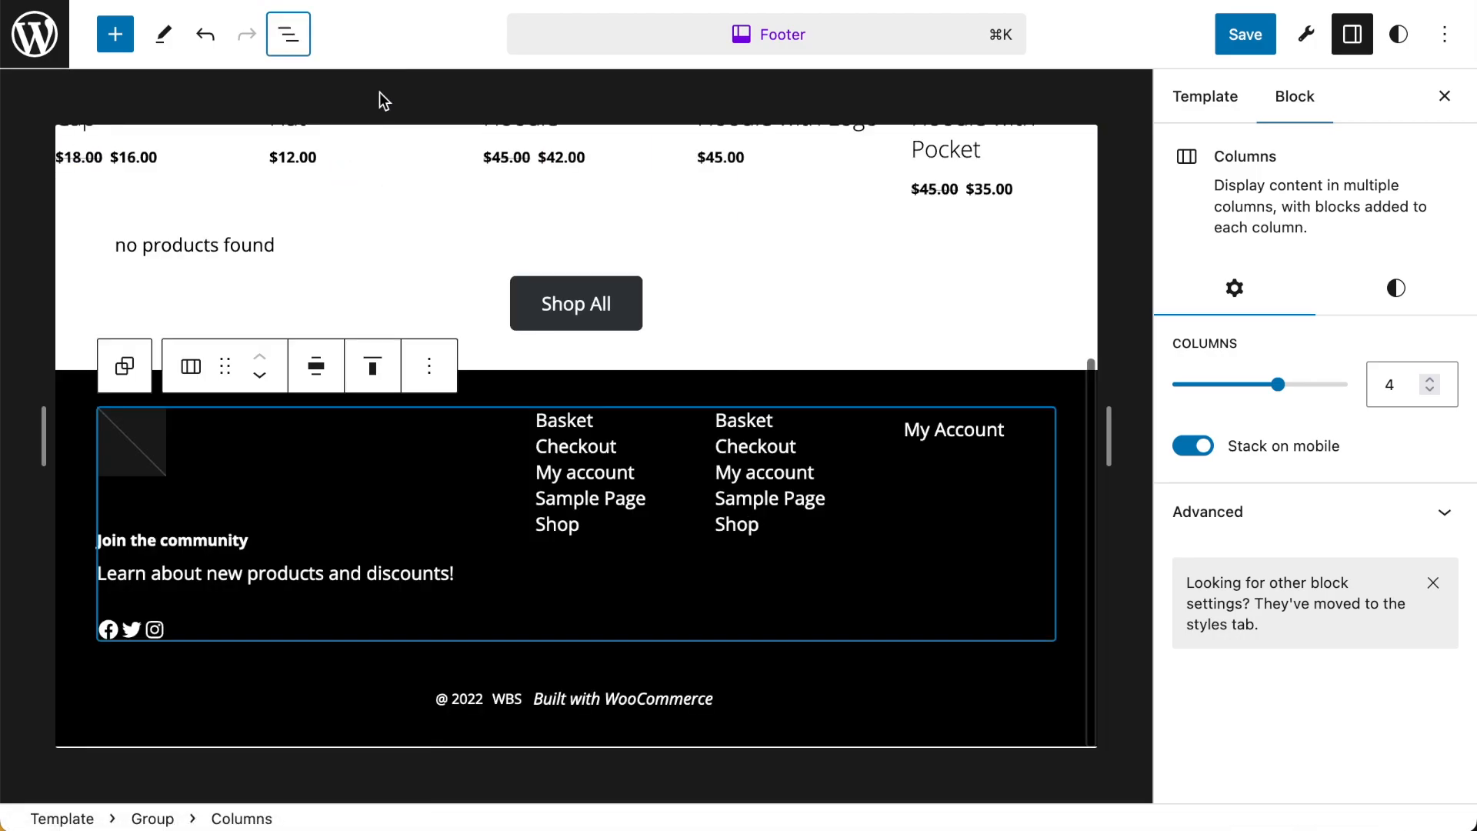
click(1444, 97)
- Check how the dark footer's columns align with the row of products in the Shop new arrivals section
scroll(242, 279, up, 3)
click(188, 471)
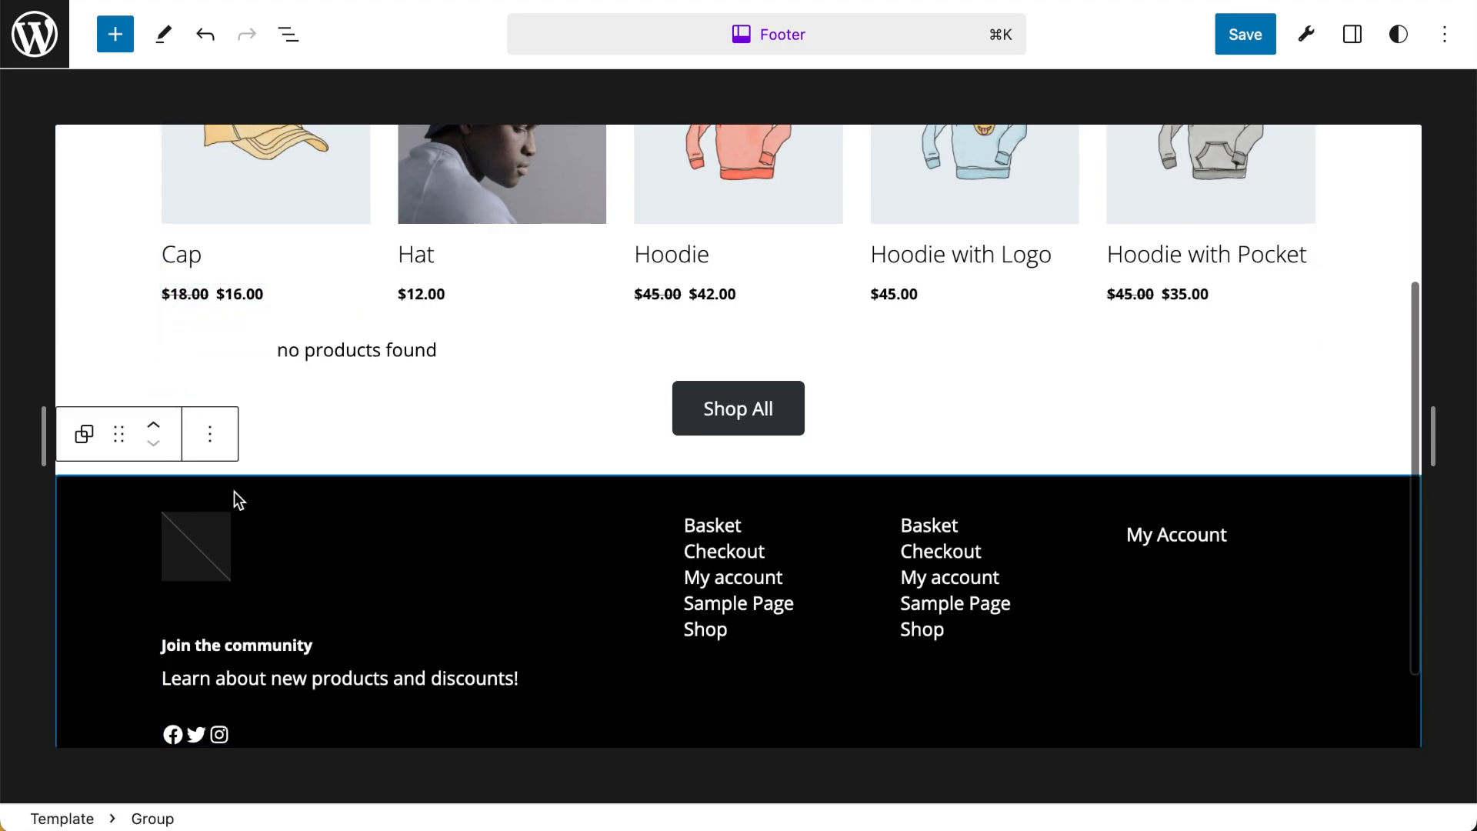
click(316, 514)
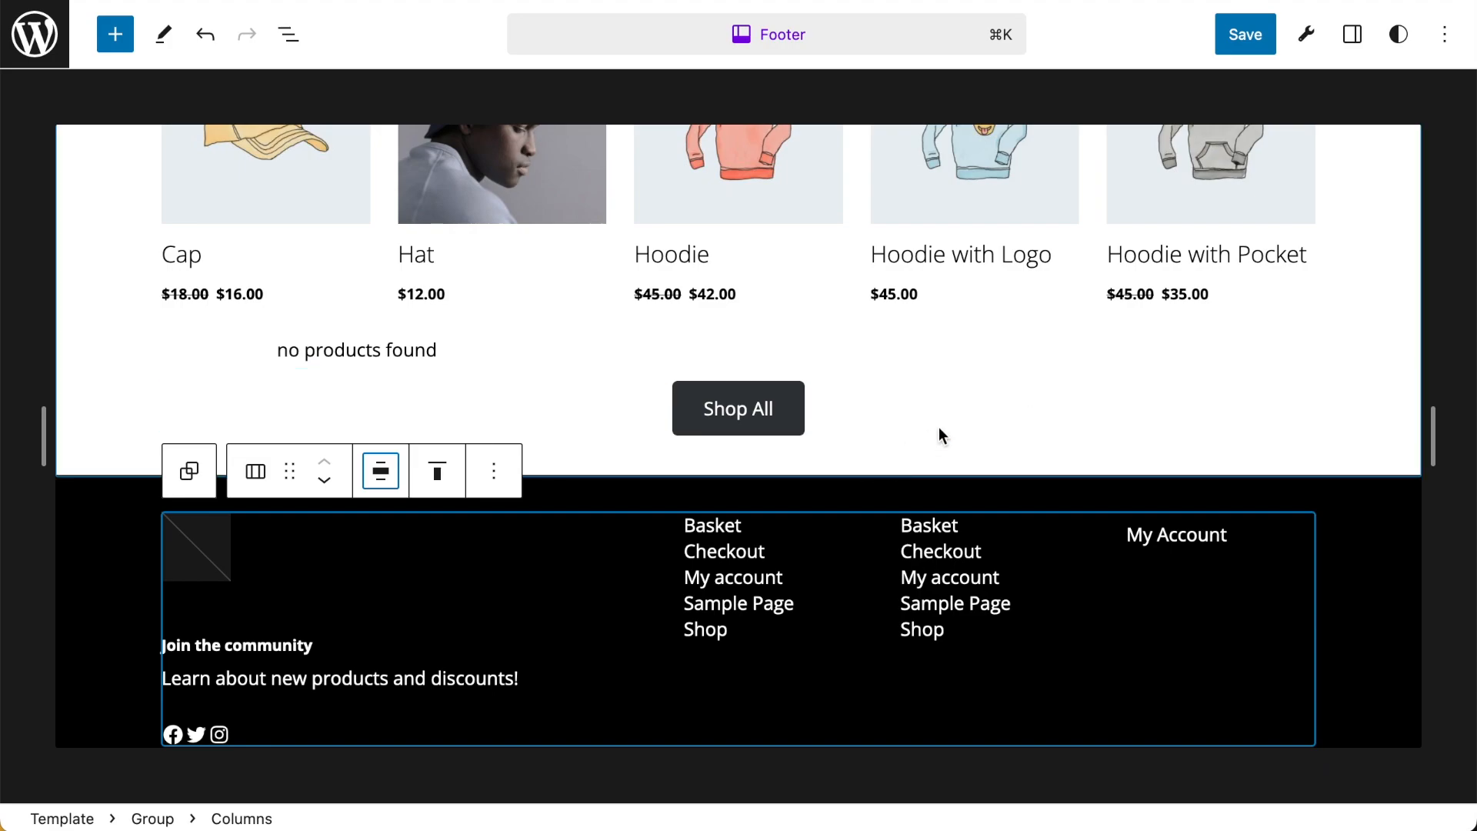
scroll(954, 427, up, 5)
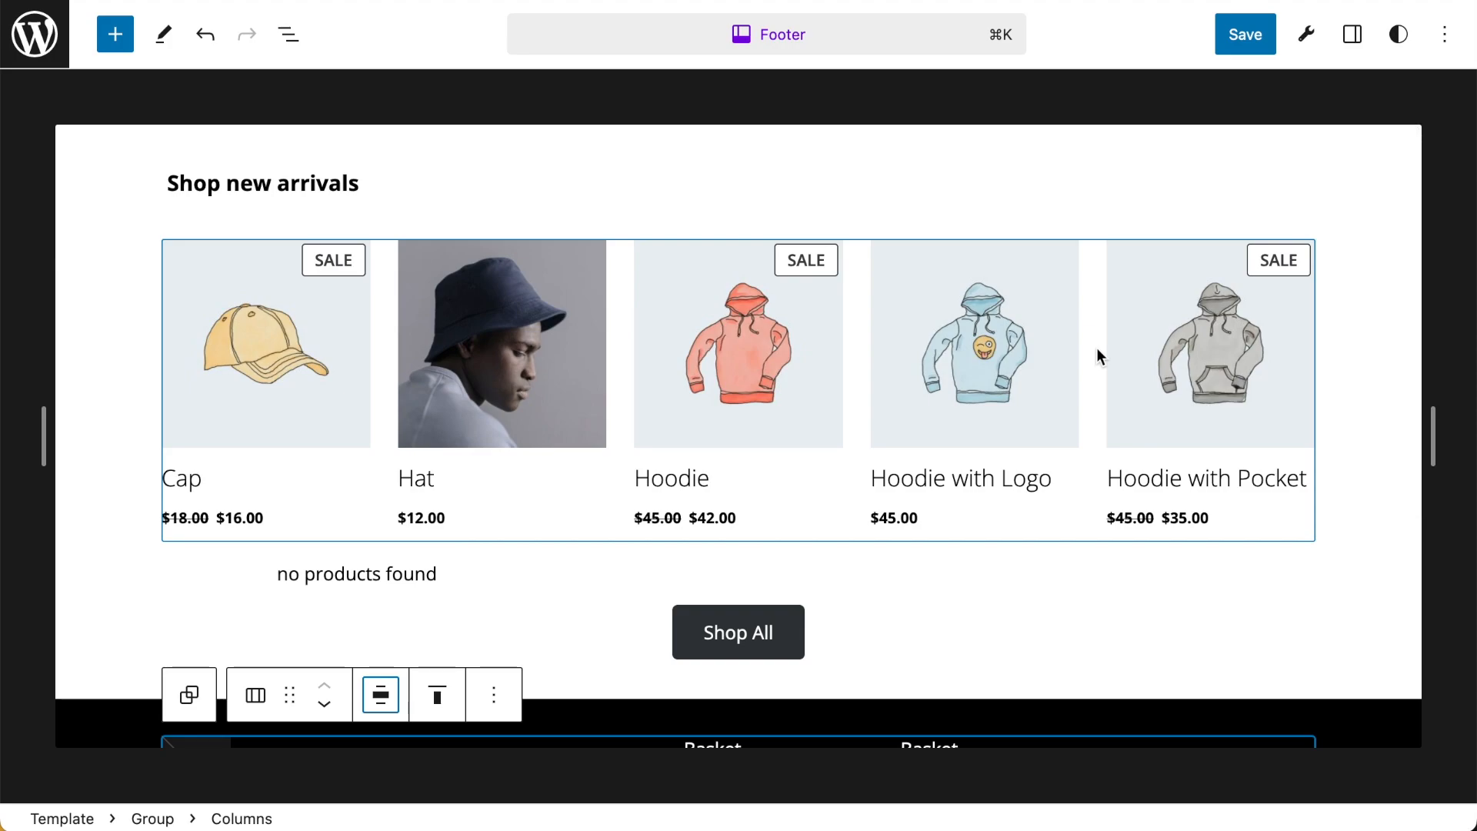
scroll(1099, 354, down, 3)
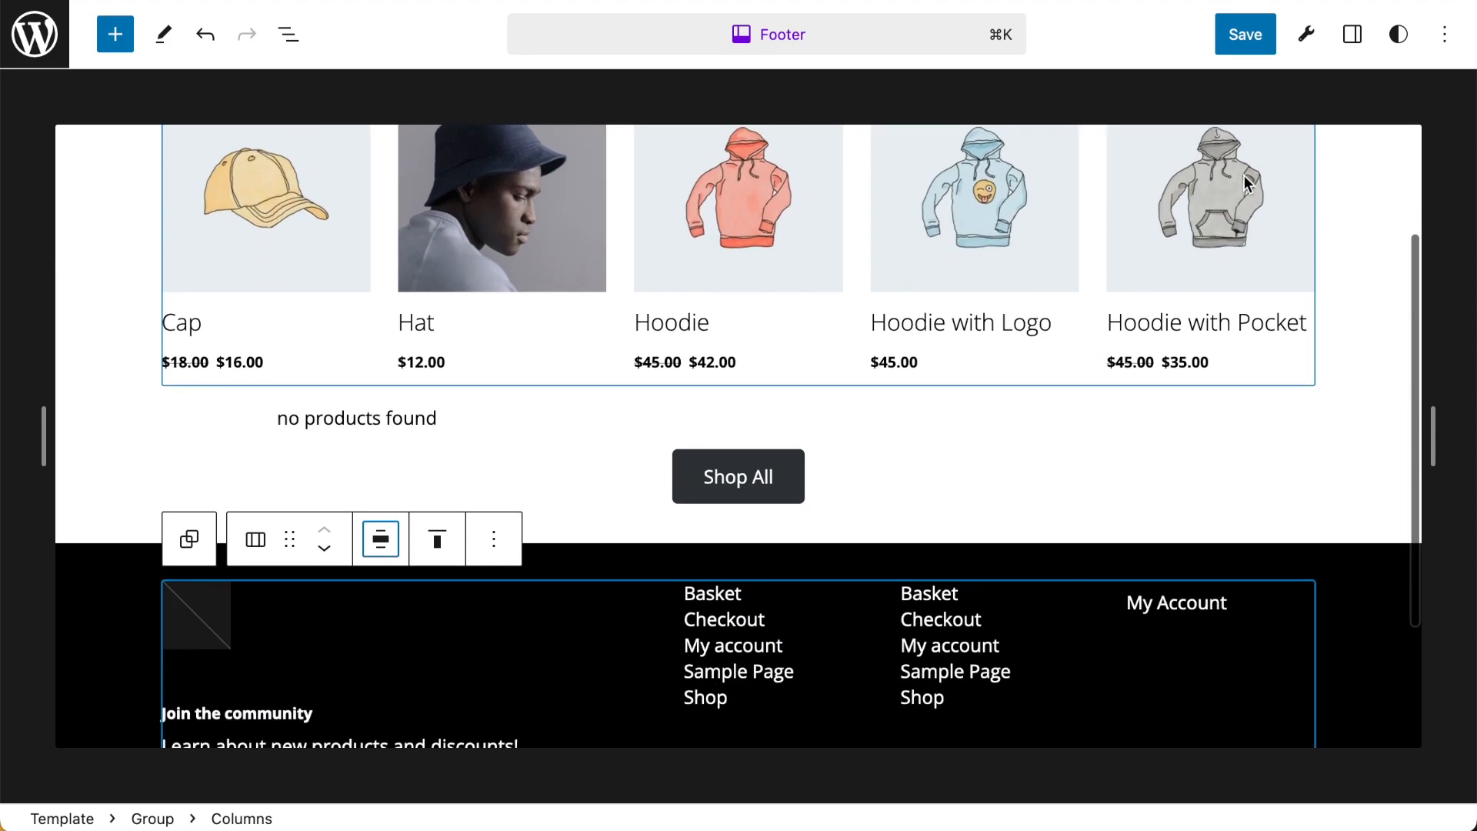
- Save the footer changes, leave the pattern, and open the Front Page template for editing
click(1246, 37)
click(1240, 34)
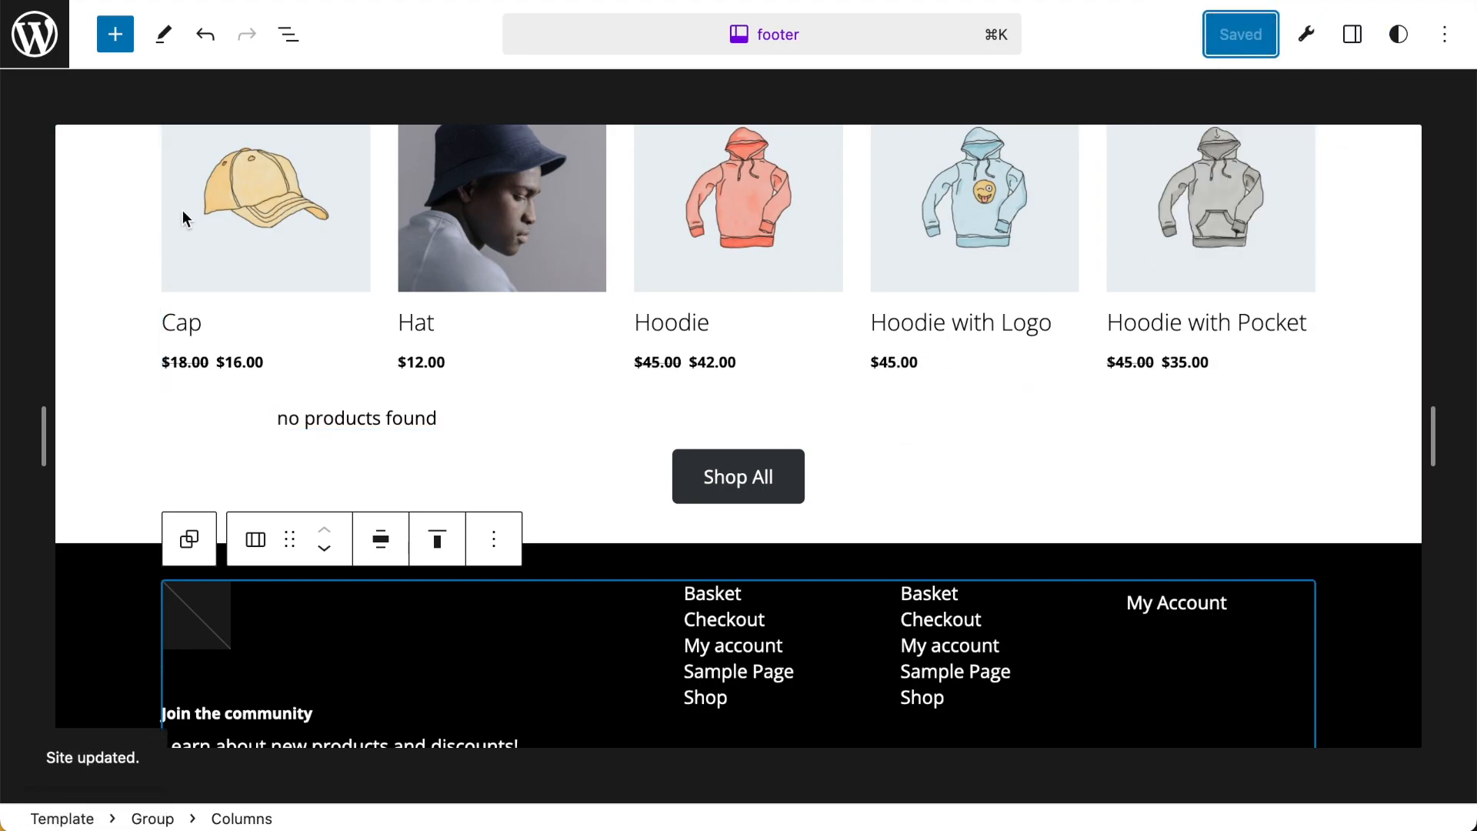
click(64, 48)
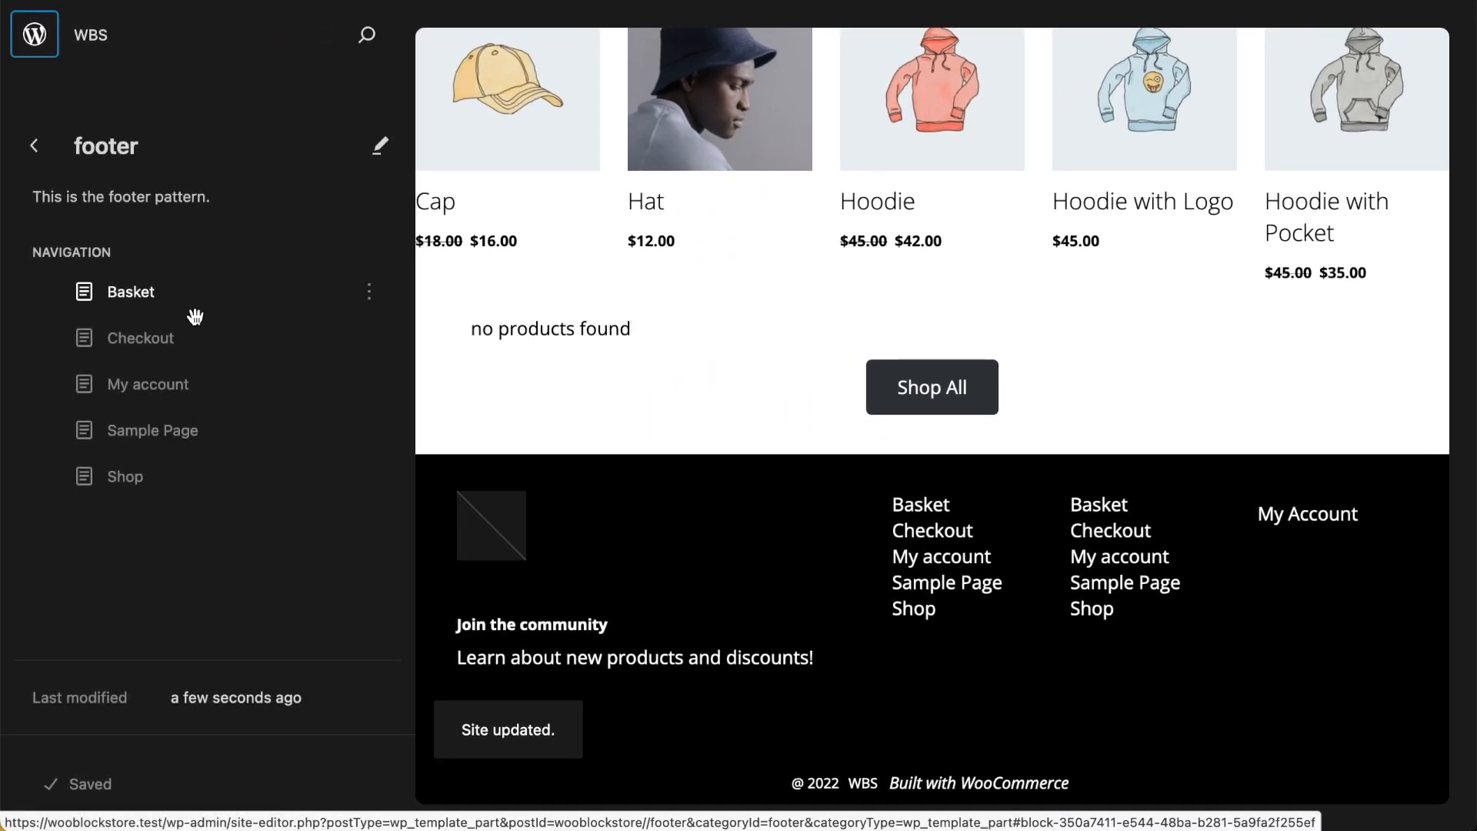
click(34, 147)
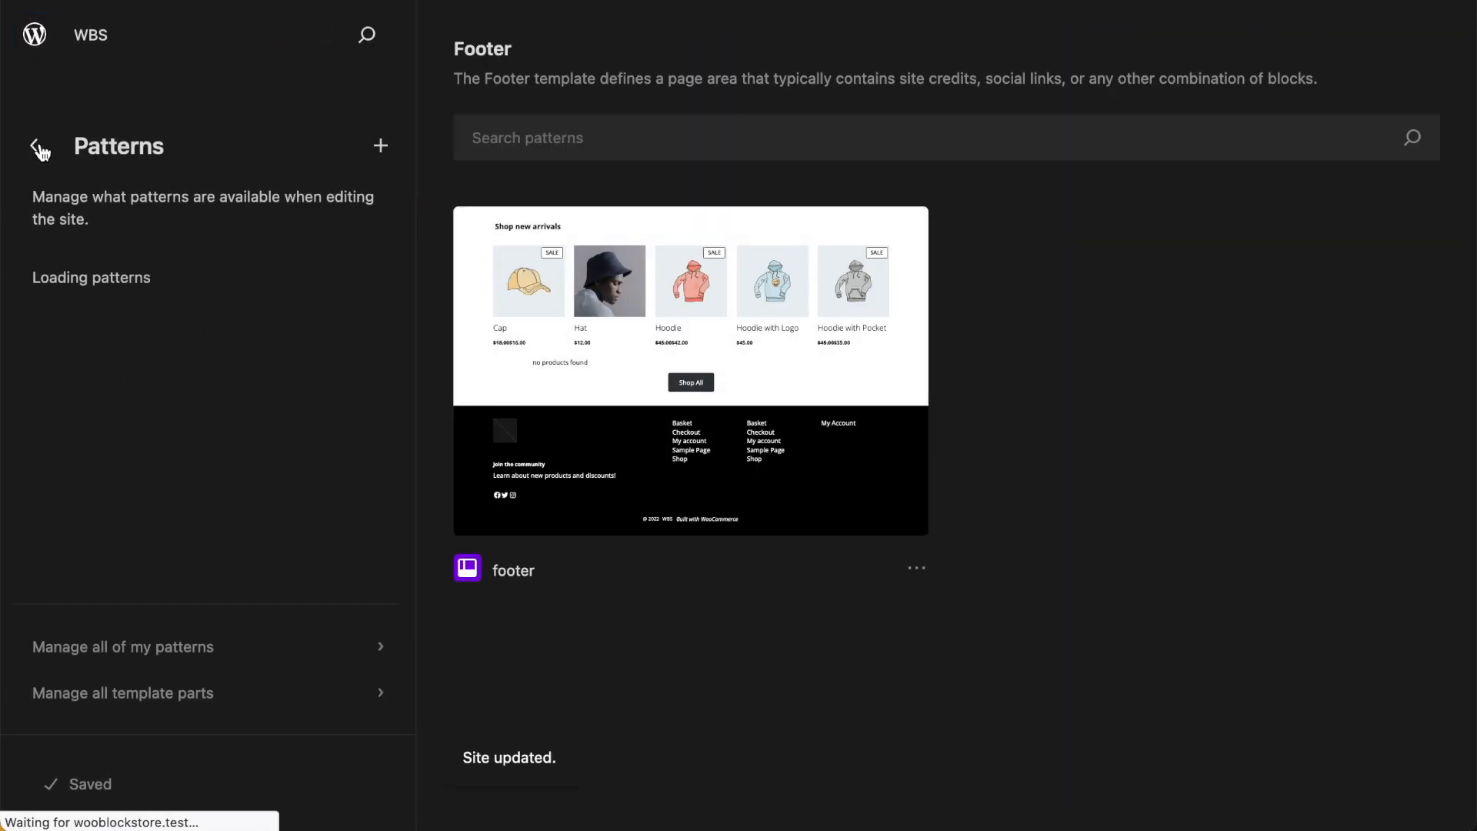
click(37, 146)
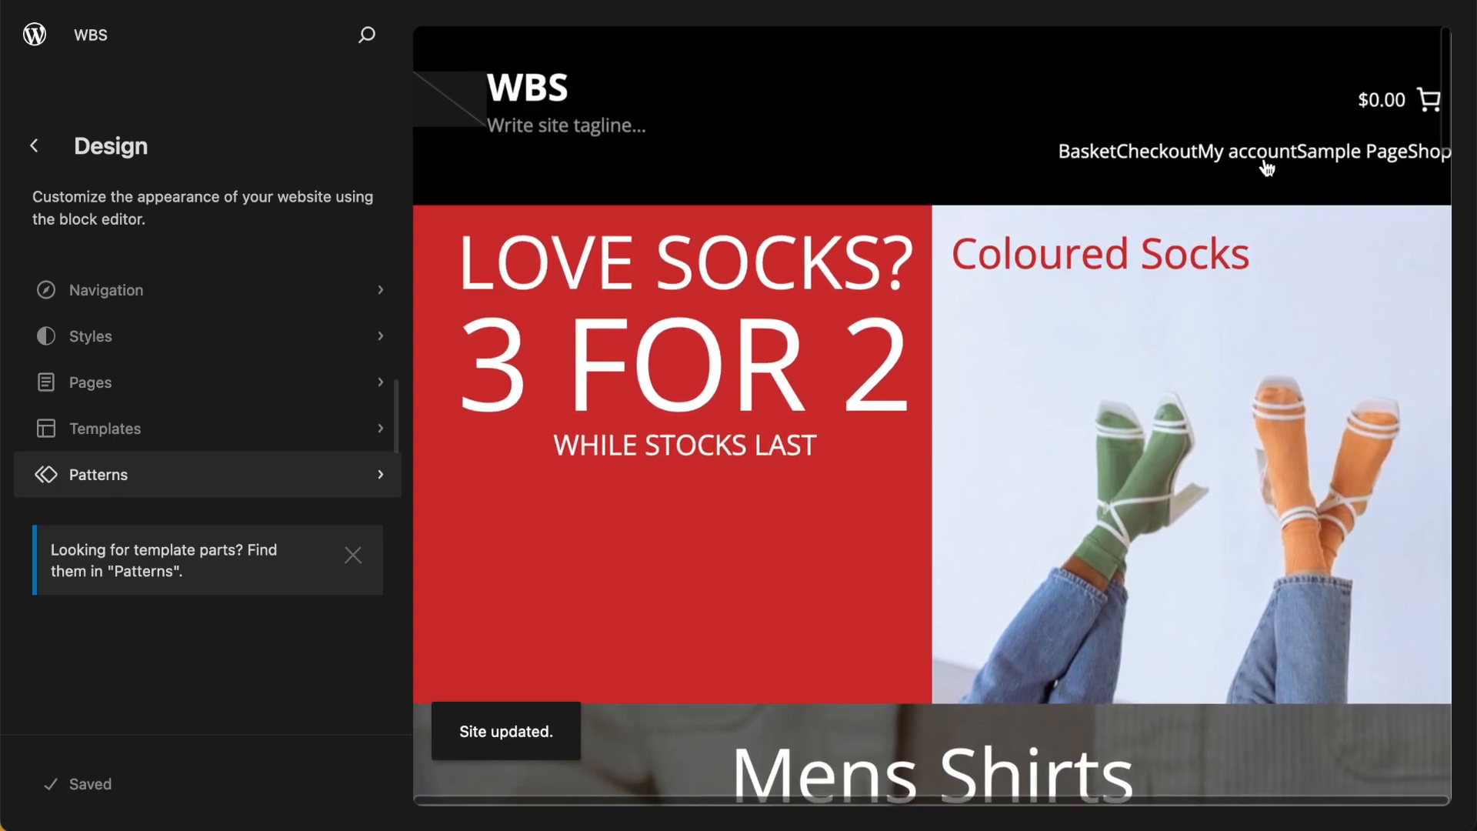
click(1223, 157)
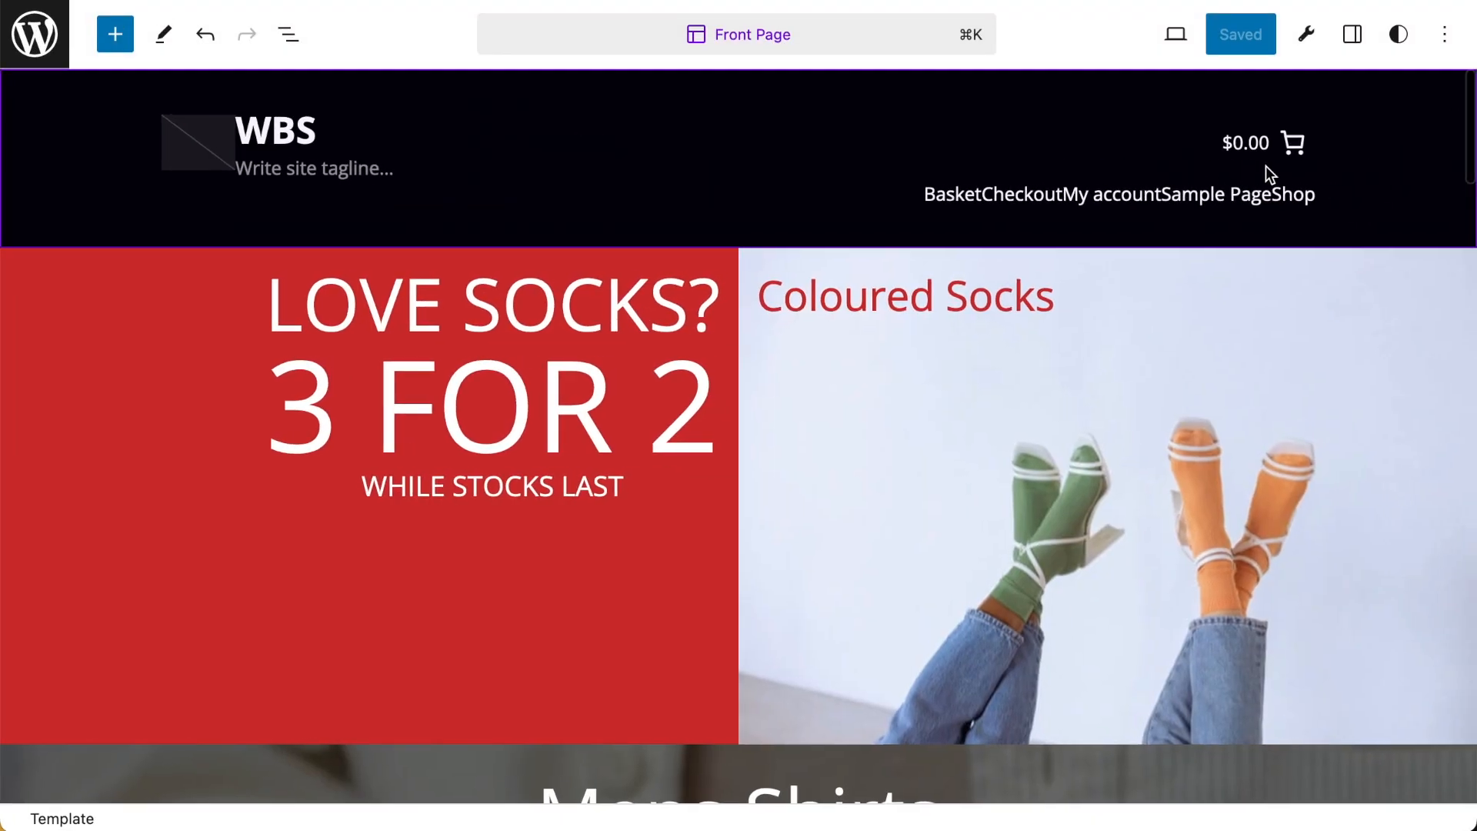
- Set the block spacing of the header's Navigation block to 4
click(1150, 195)
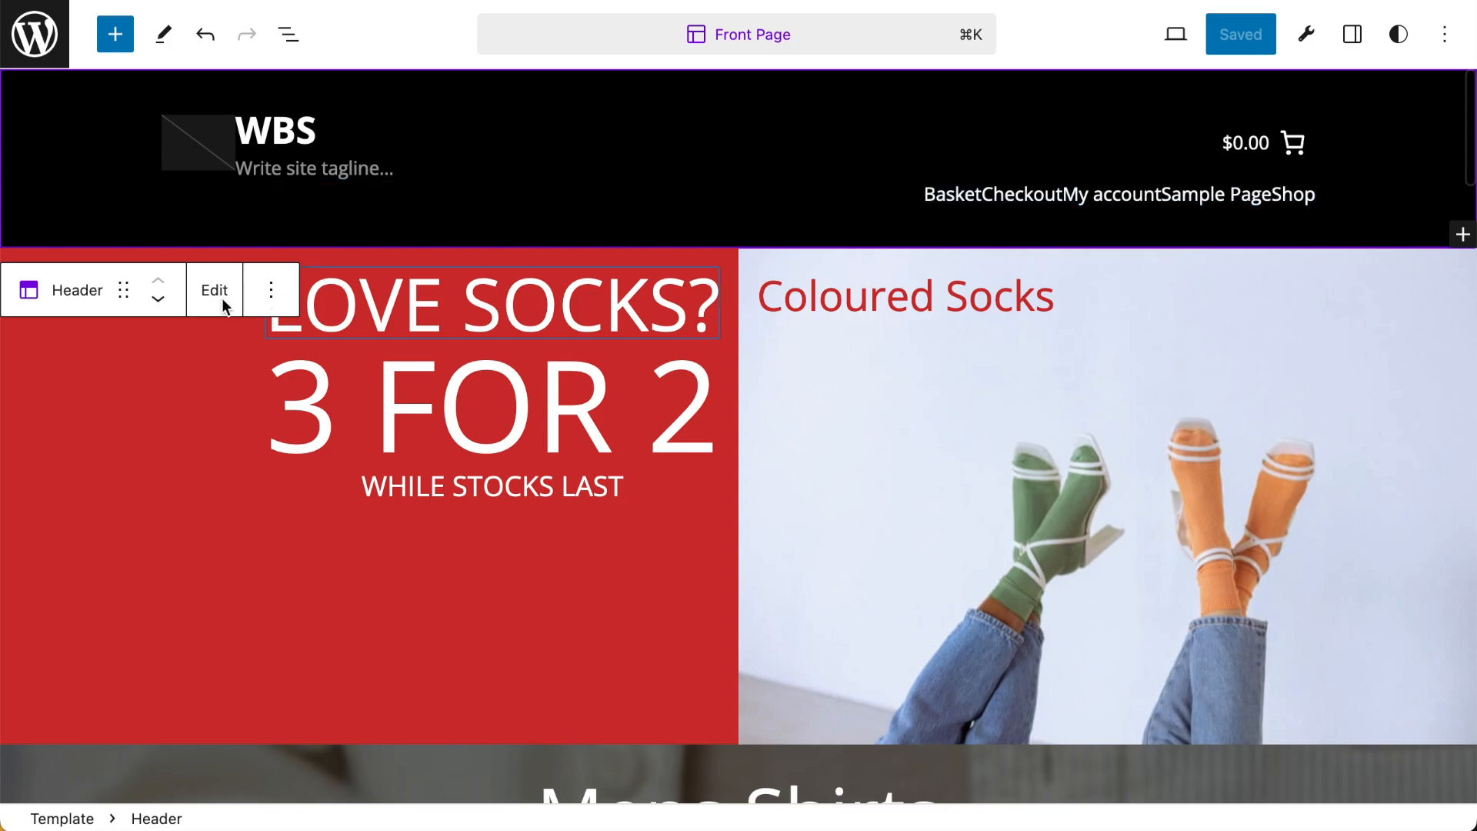
click(1119, 194)
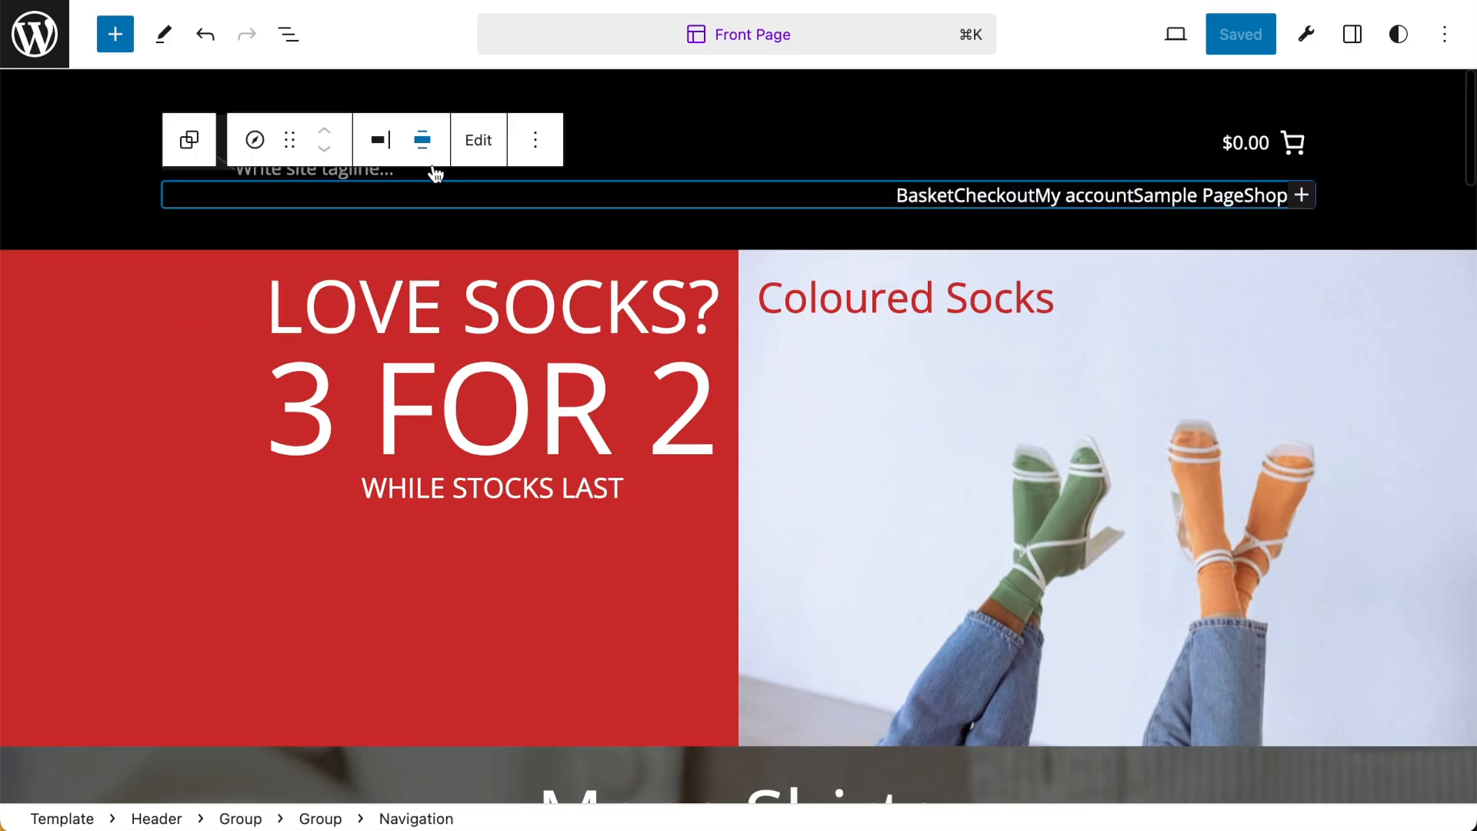
click(1350, 37)
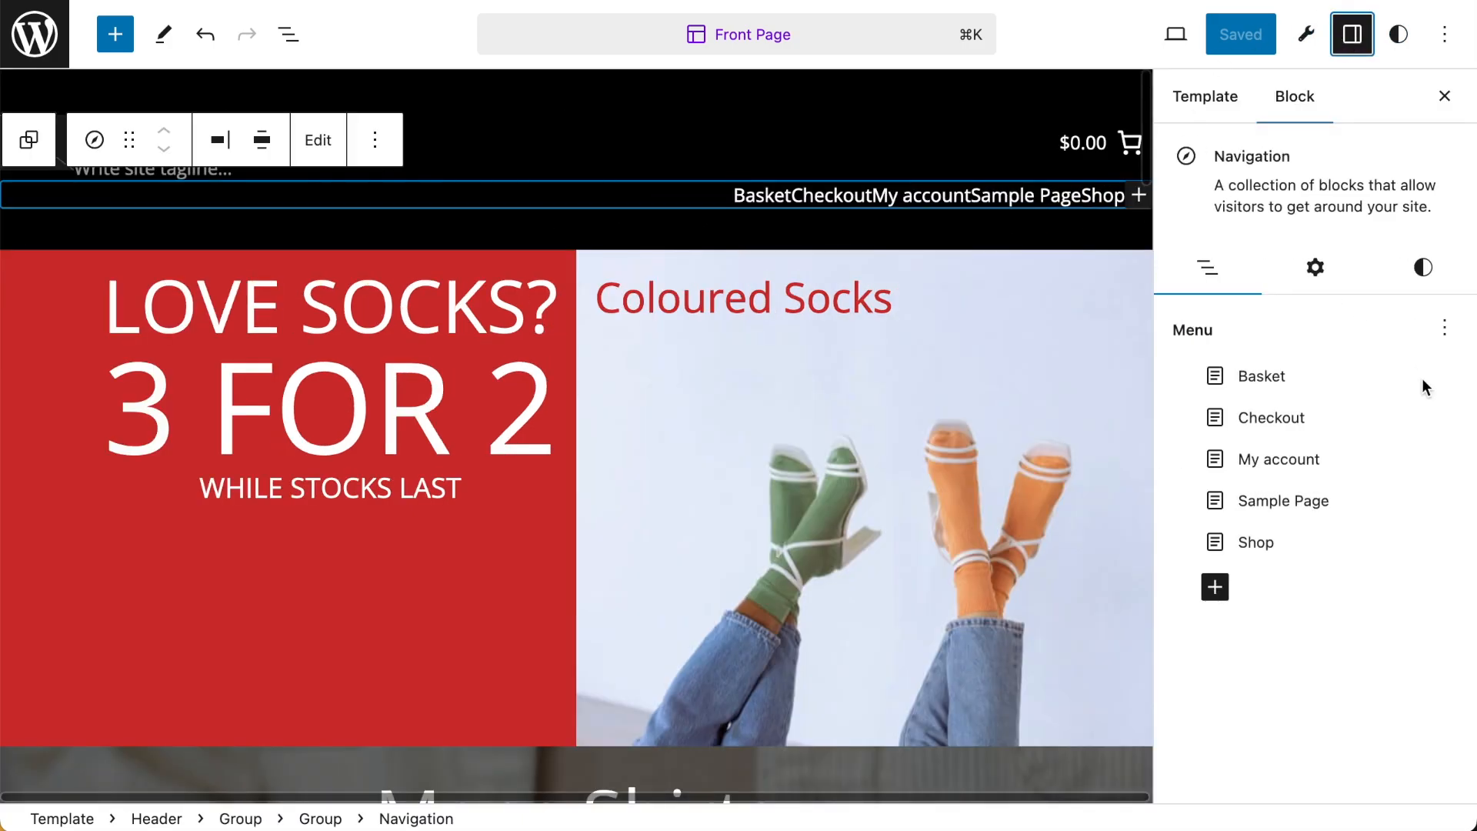
click(1316, 268)
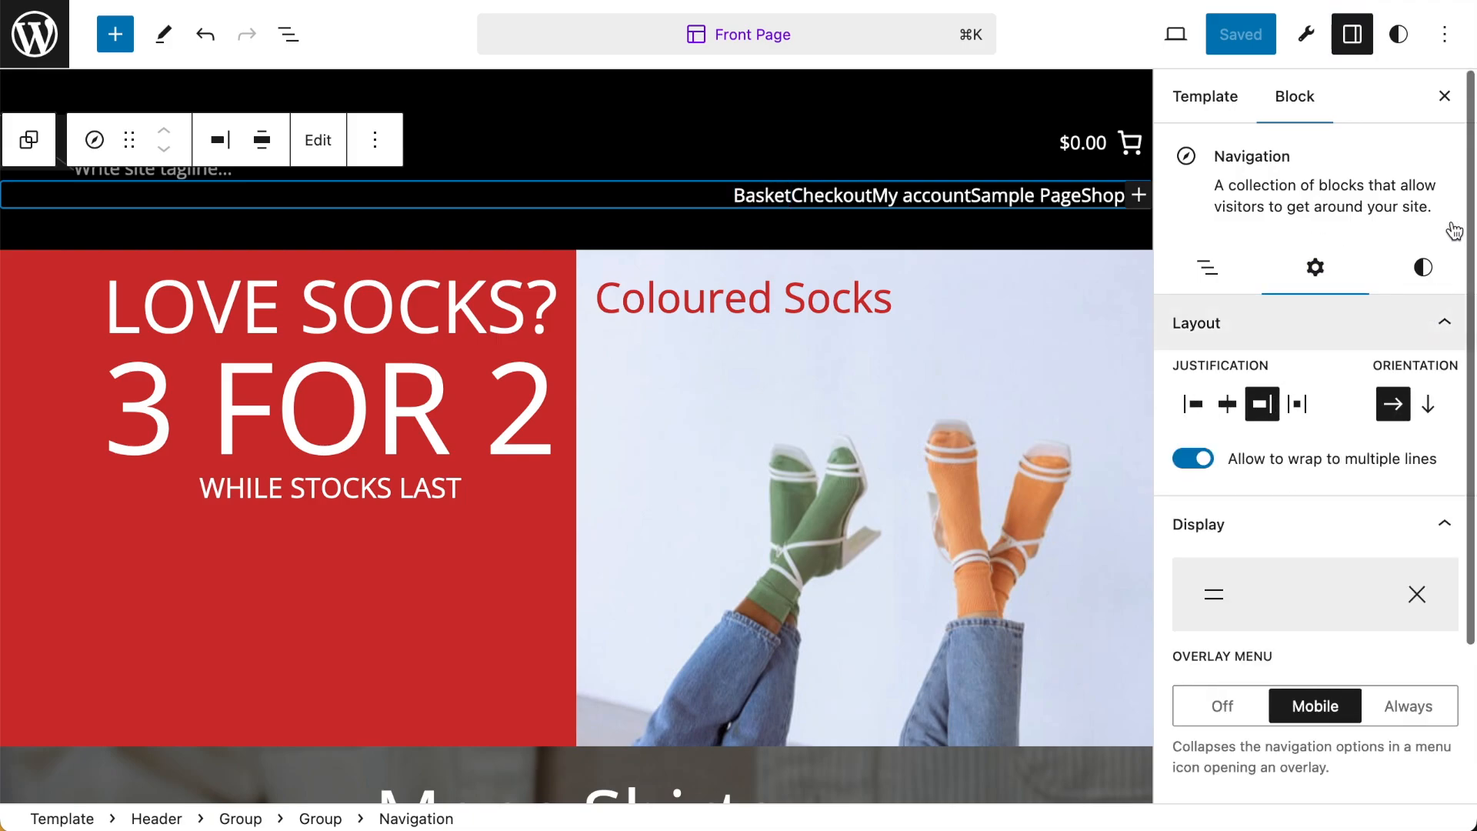
click(1423, 267)
scroll(1374, 419, down, 2)
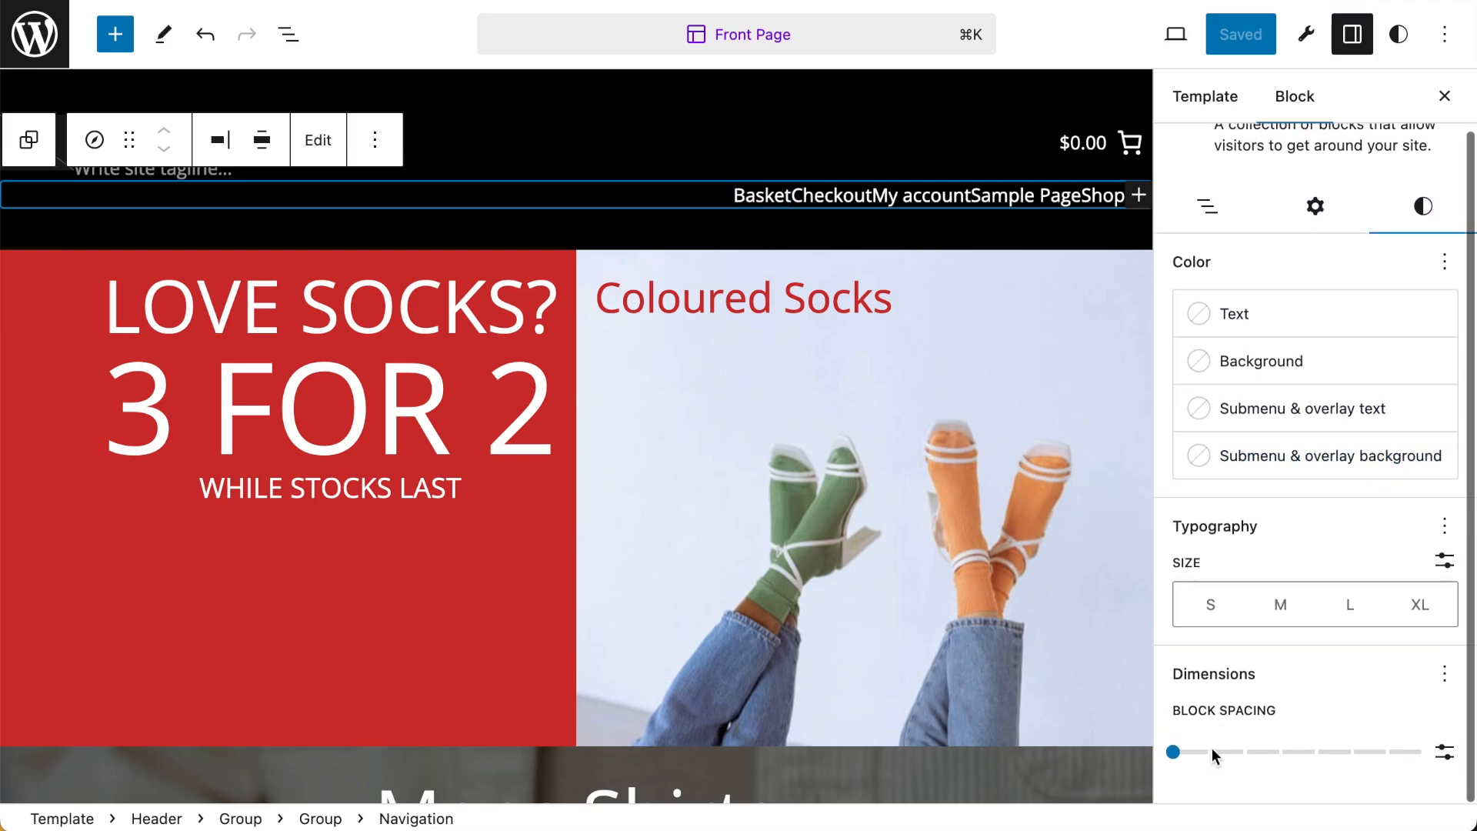
drag(1175, 762, 1317, 772)
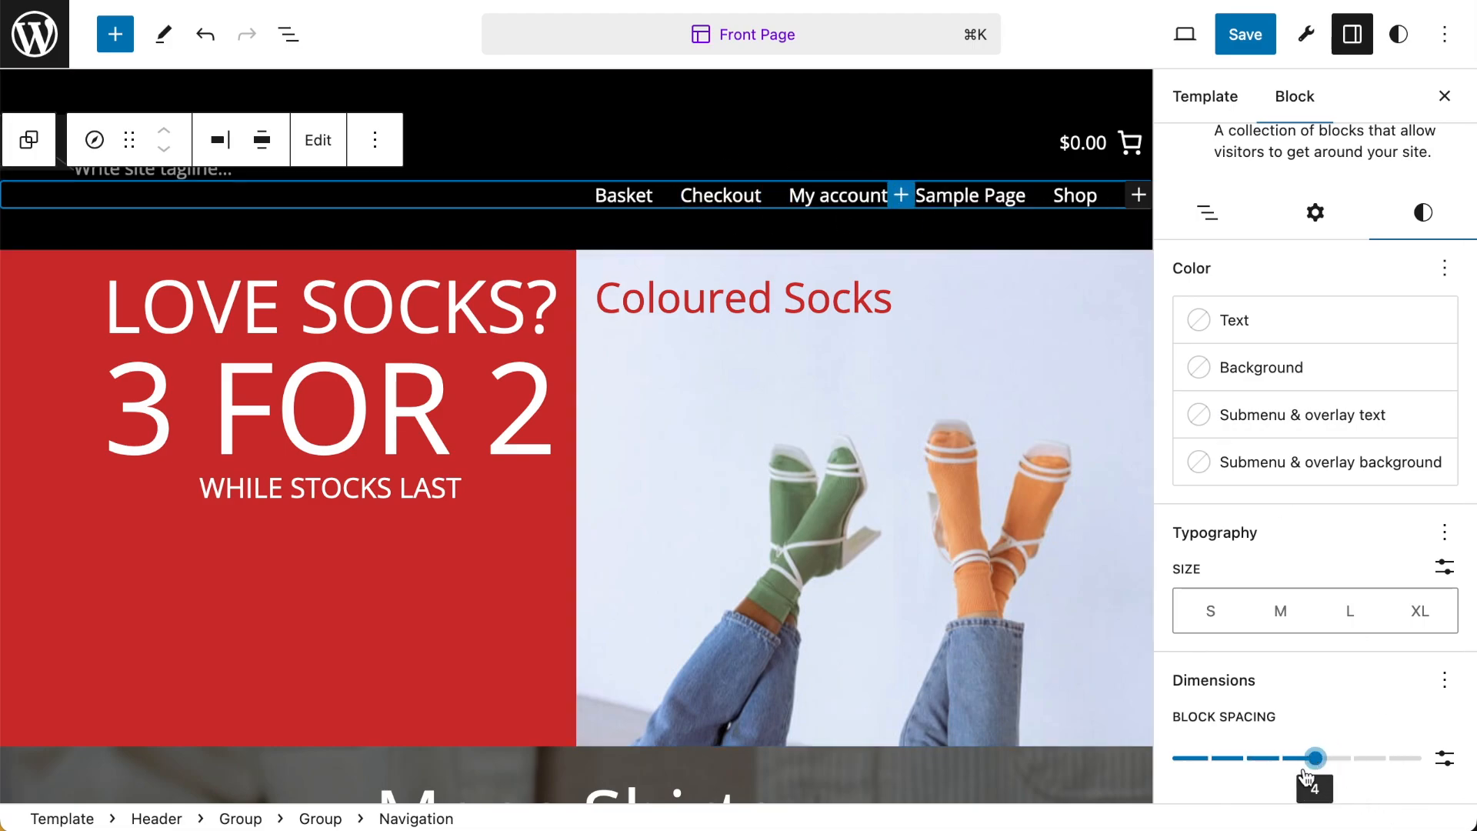
- Look over the front page sections below the header, including LIFESTYLE and Mens Shirts, and return to the header
scroll(770, 323, down, 15)
scroll(729, 356, up, 15)
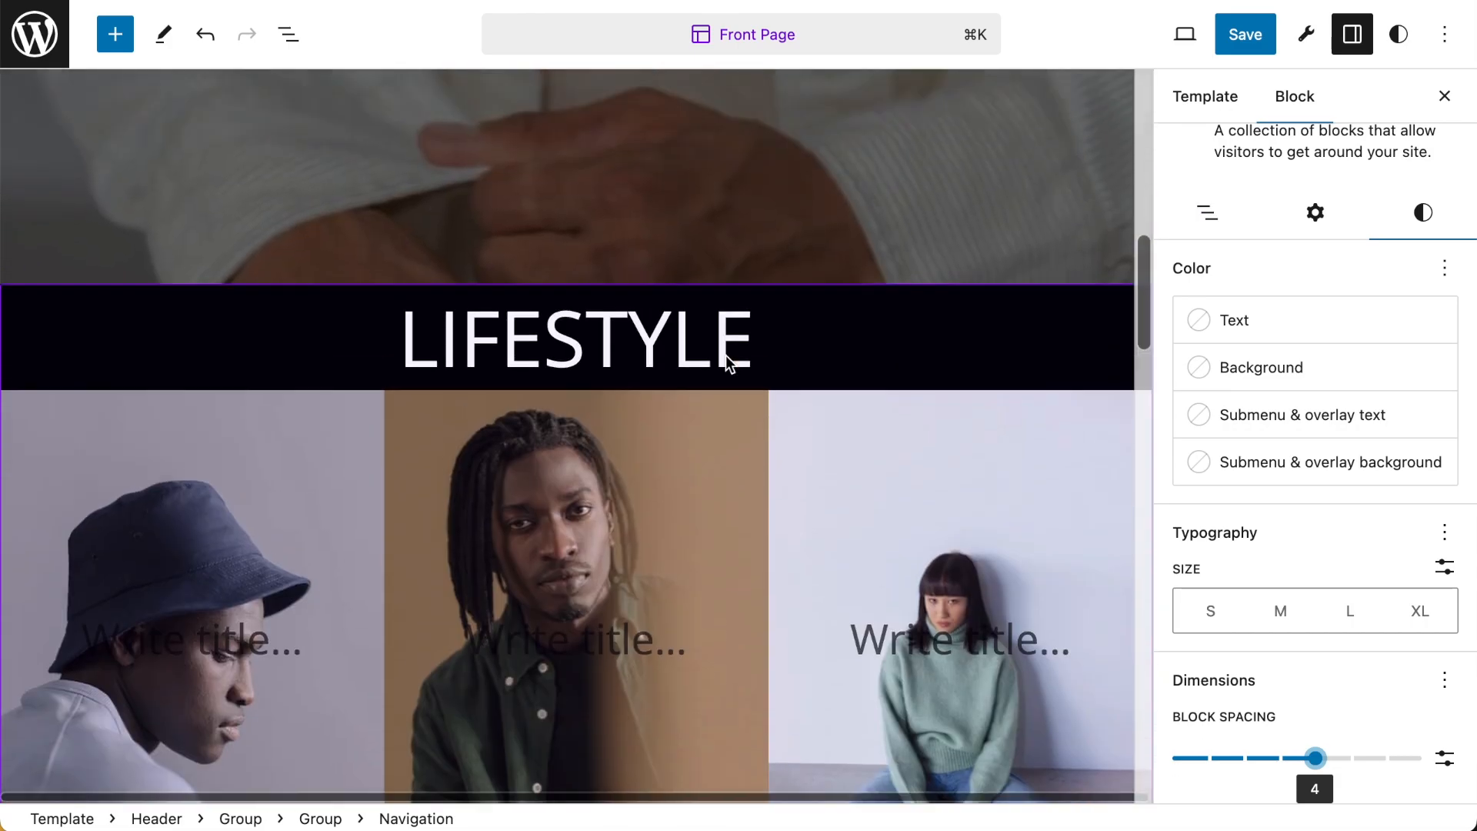
scroll(729, 362, up, 5)
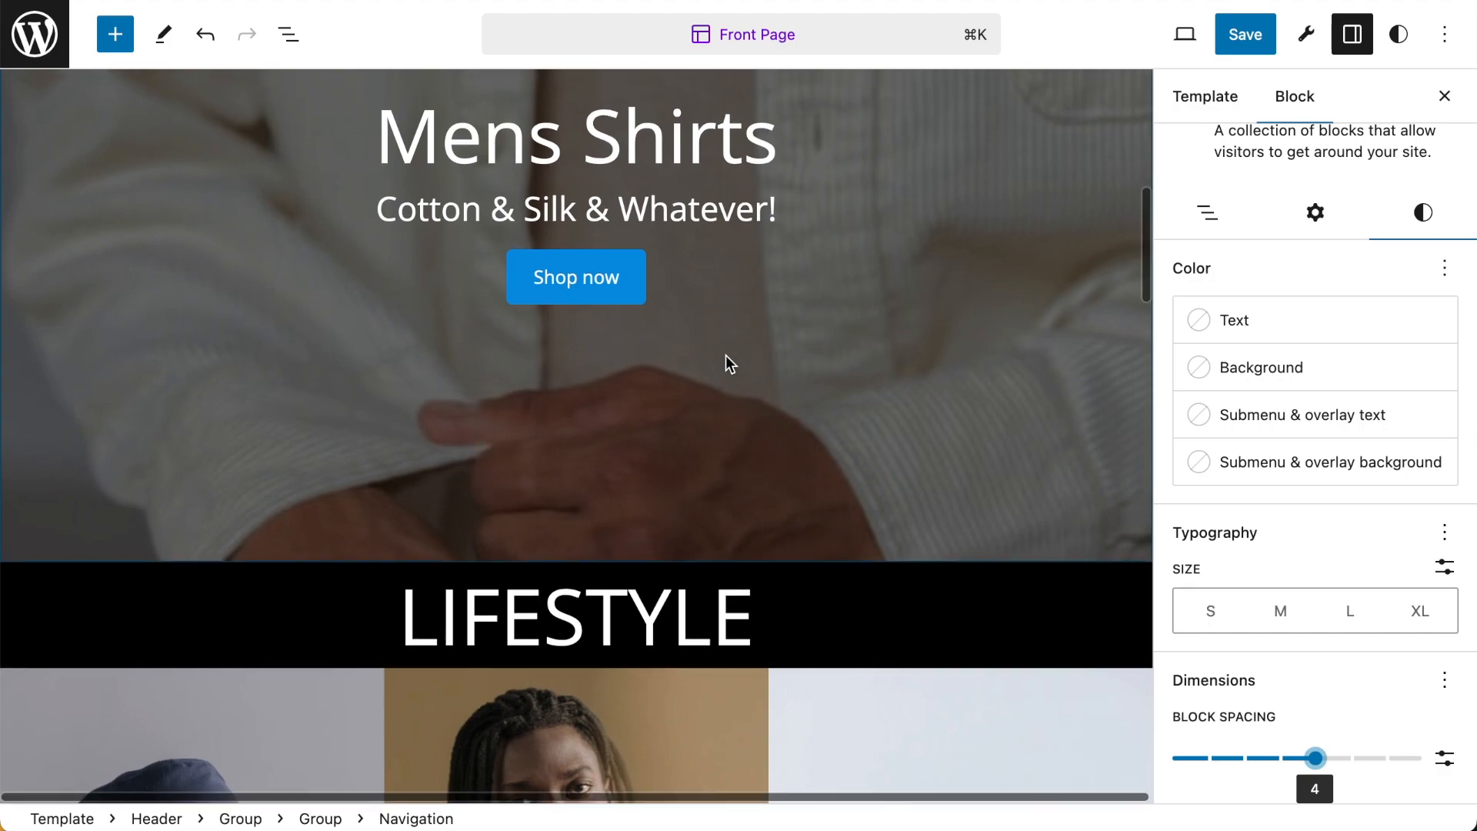
scroll(729, 364, up, 5)
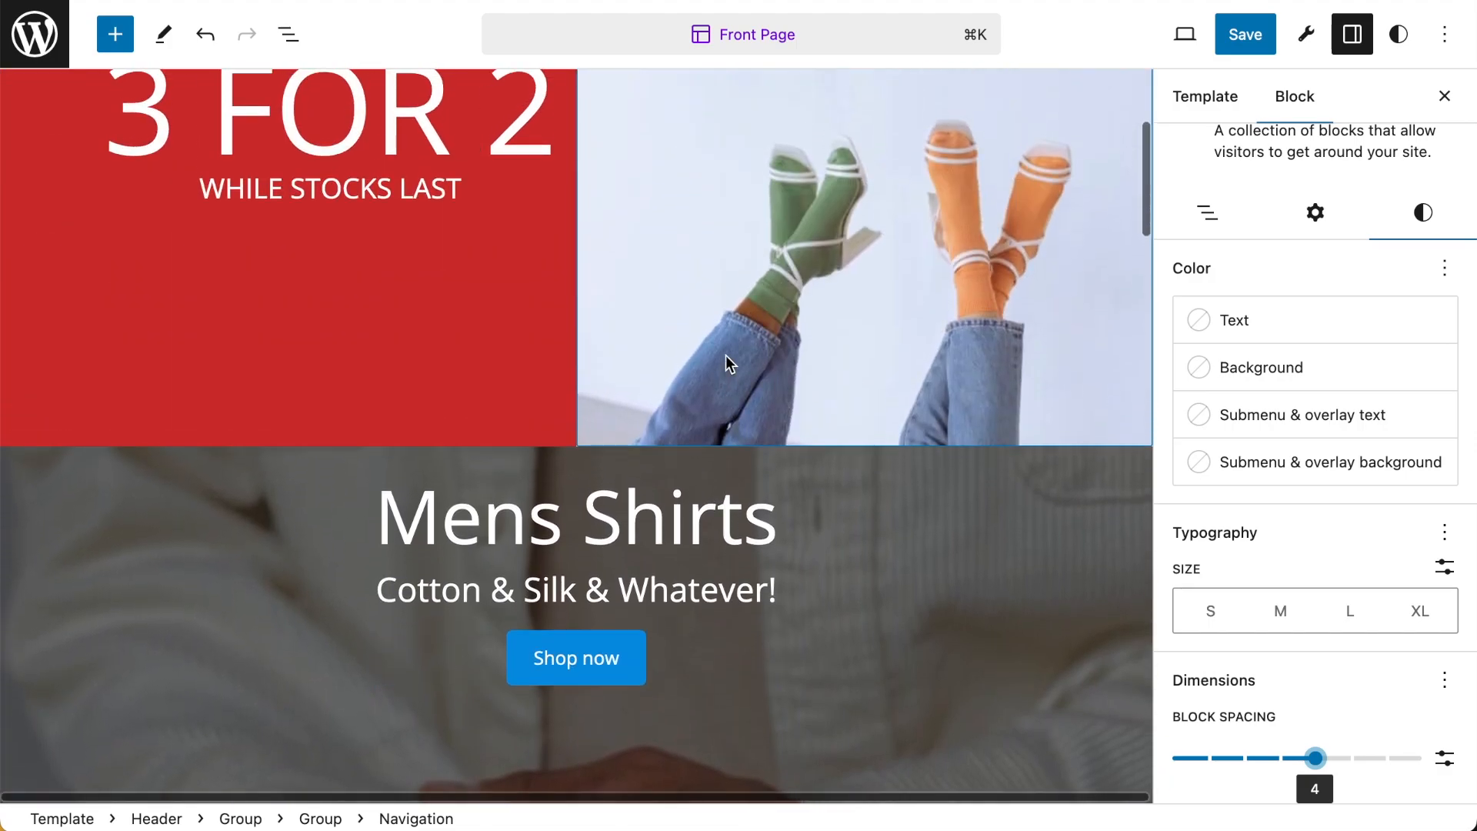
scroll(729, 363, up, 5)
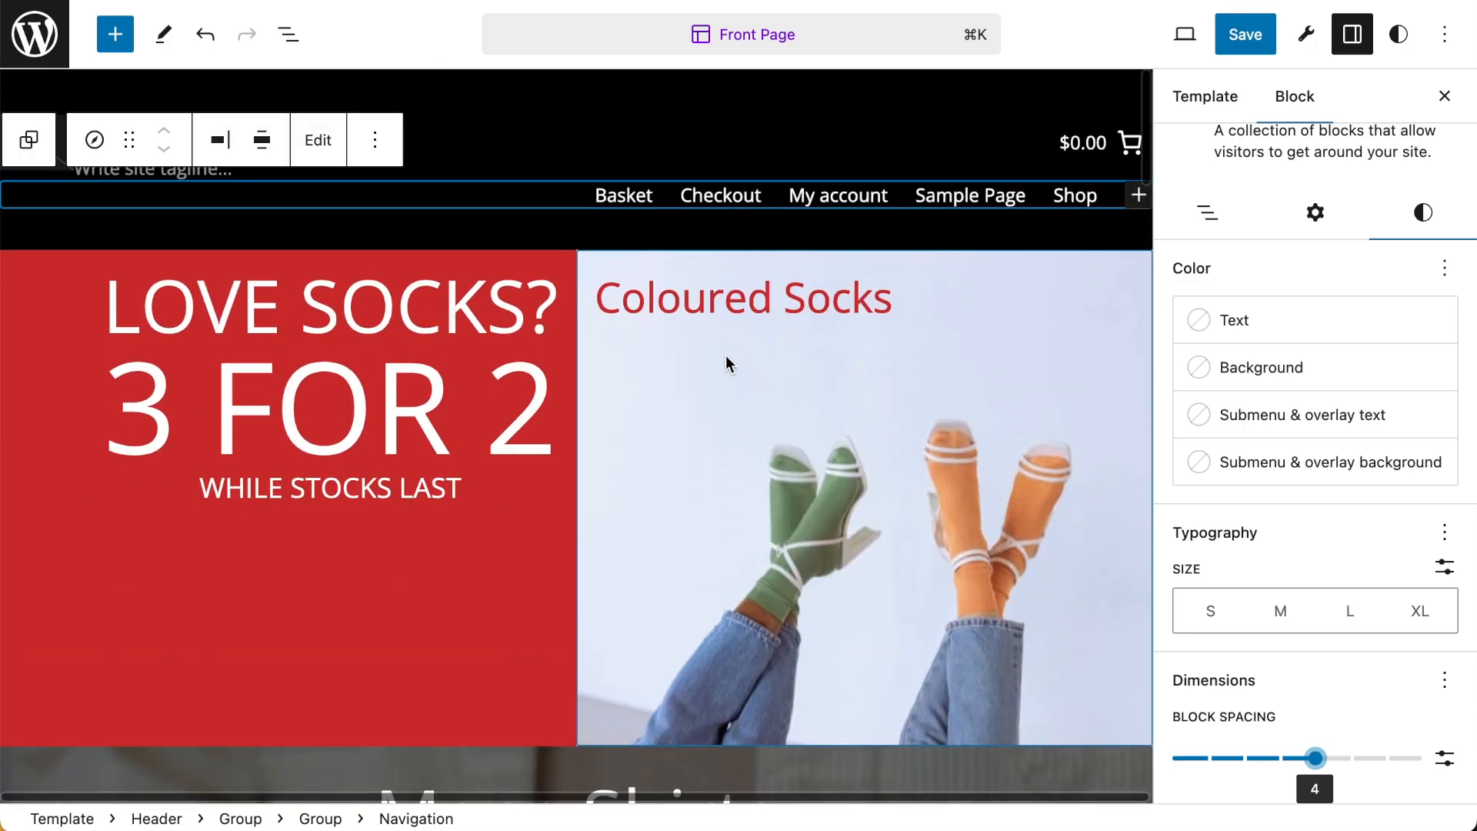